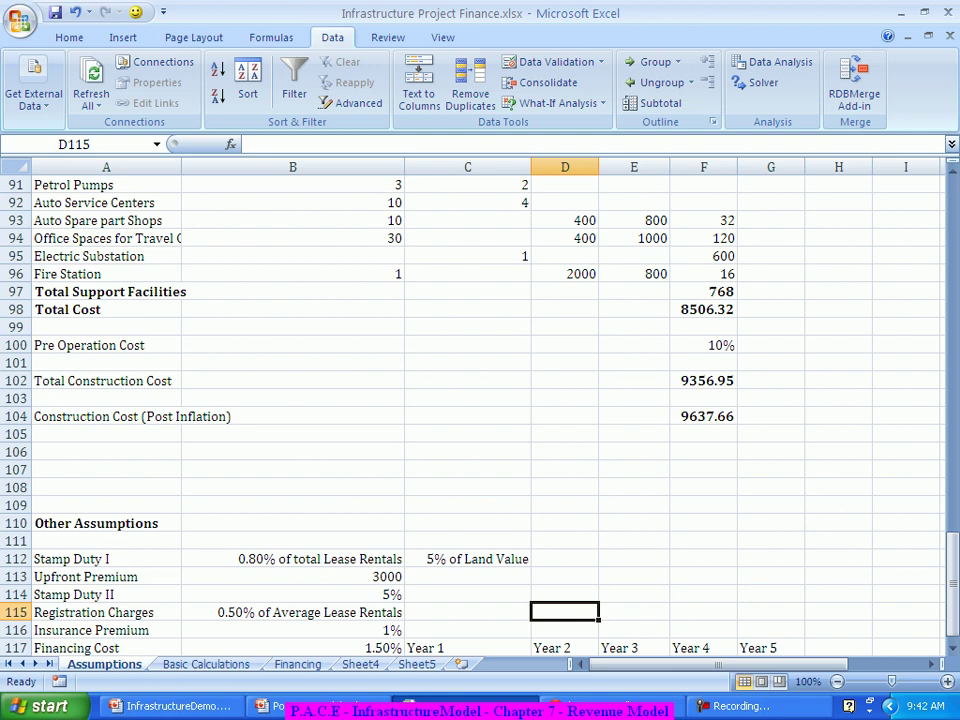
Enter the section heading "Revenue Assumptions" in cell A123, below the Other Assumptions block.
scroll(480, 400, up, 3)
scroll(480, 400, down, 8)
scroll(480, 400, down, 1)
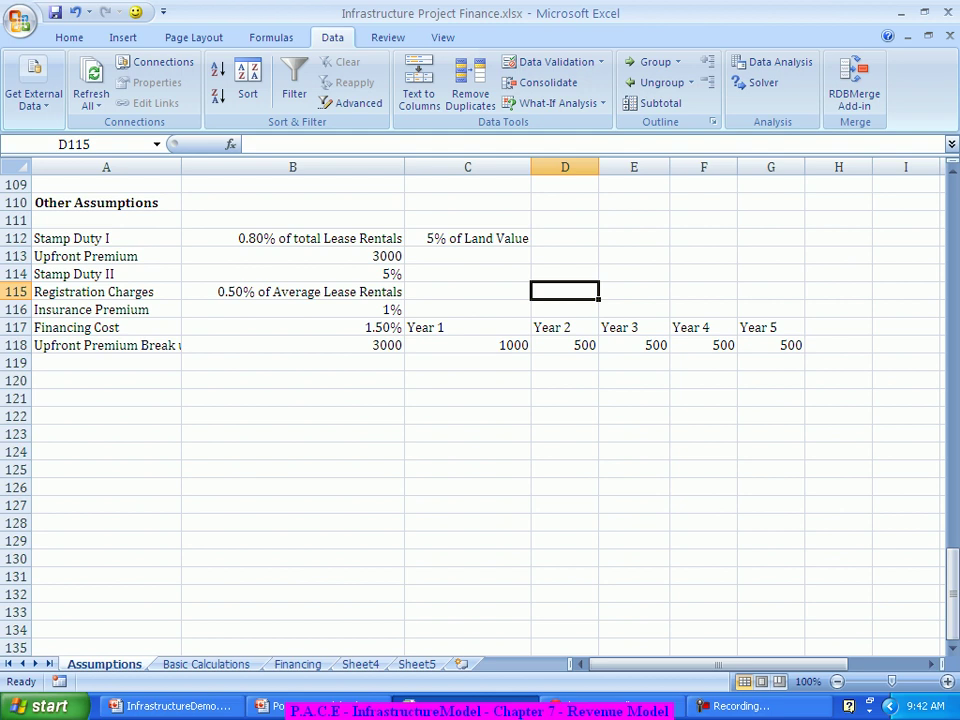
click(106, 434)
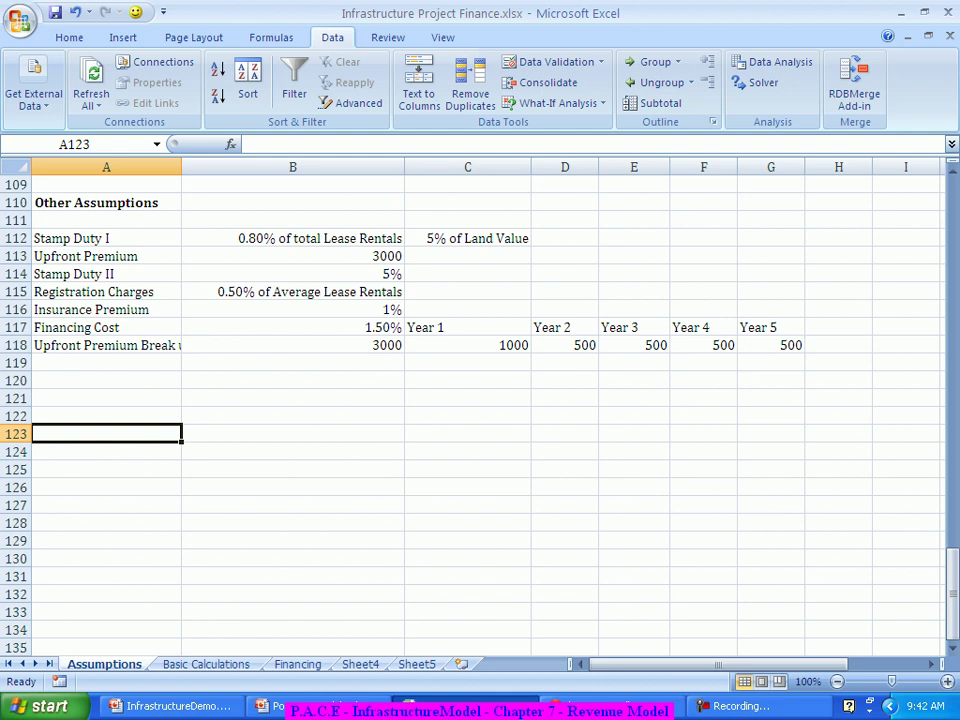
text(Revenu)
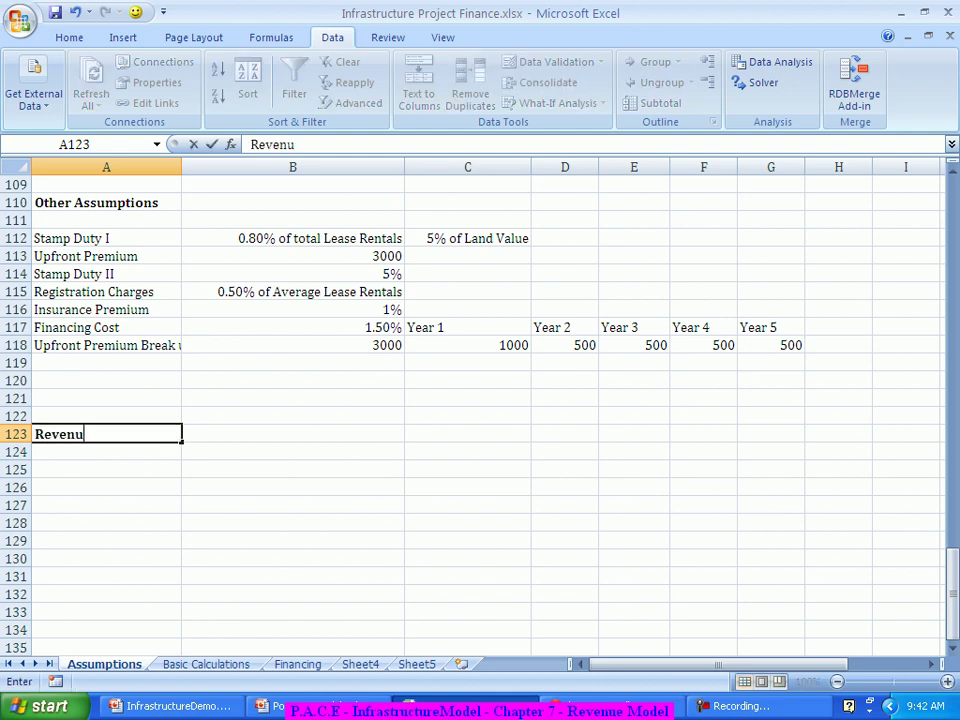
text(e Assumptions)
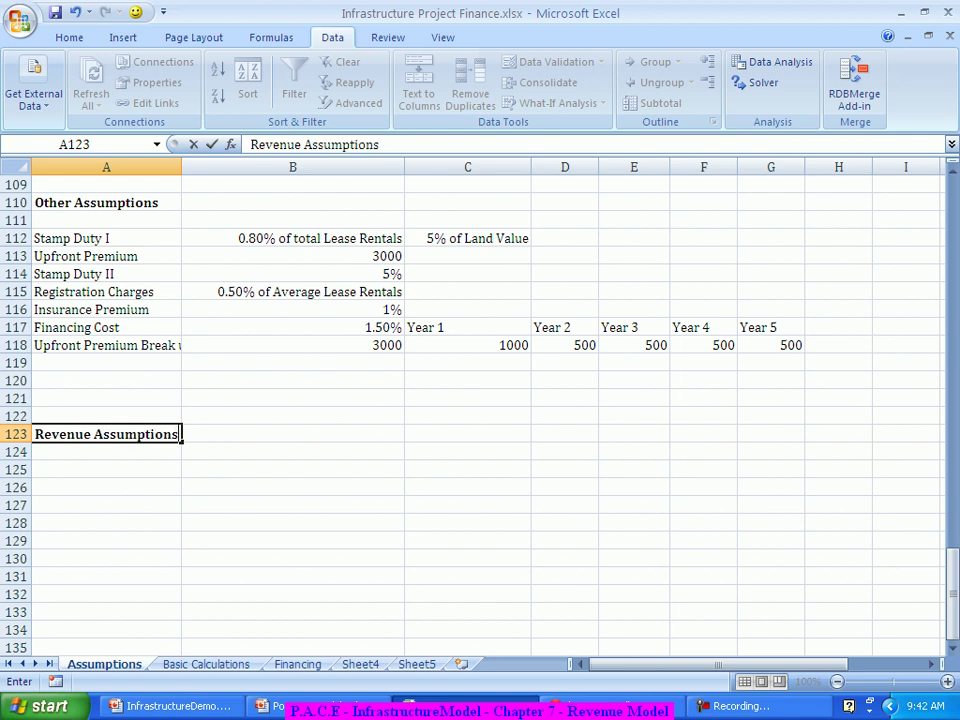
key(Return)
key(Return)
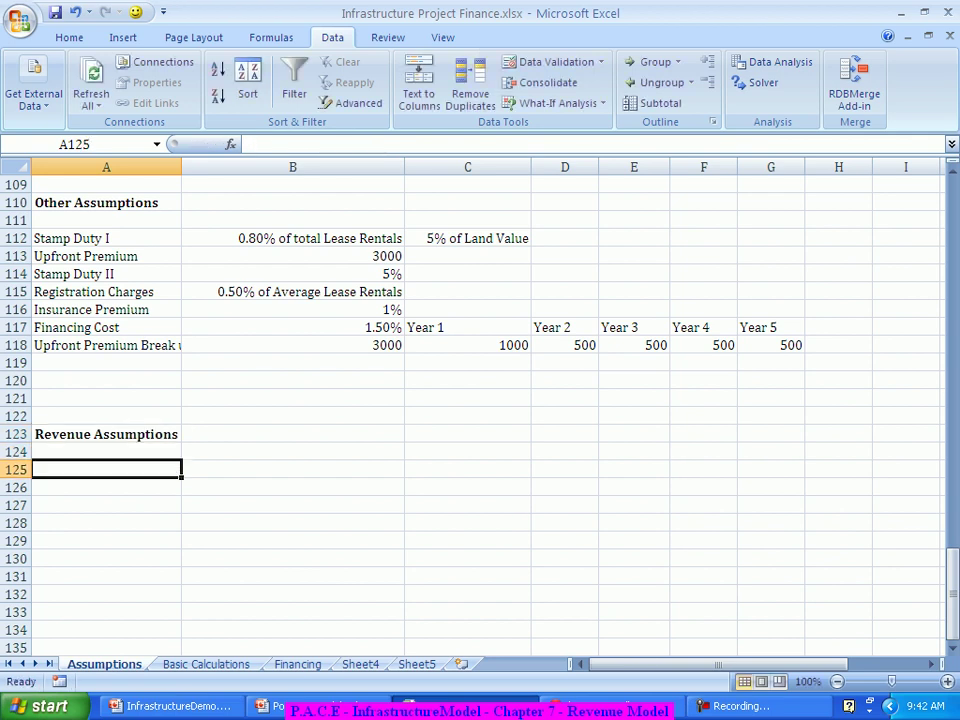
Enter the row label "Bus Platforms" in cell A125.
text(Bus )
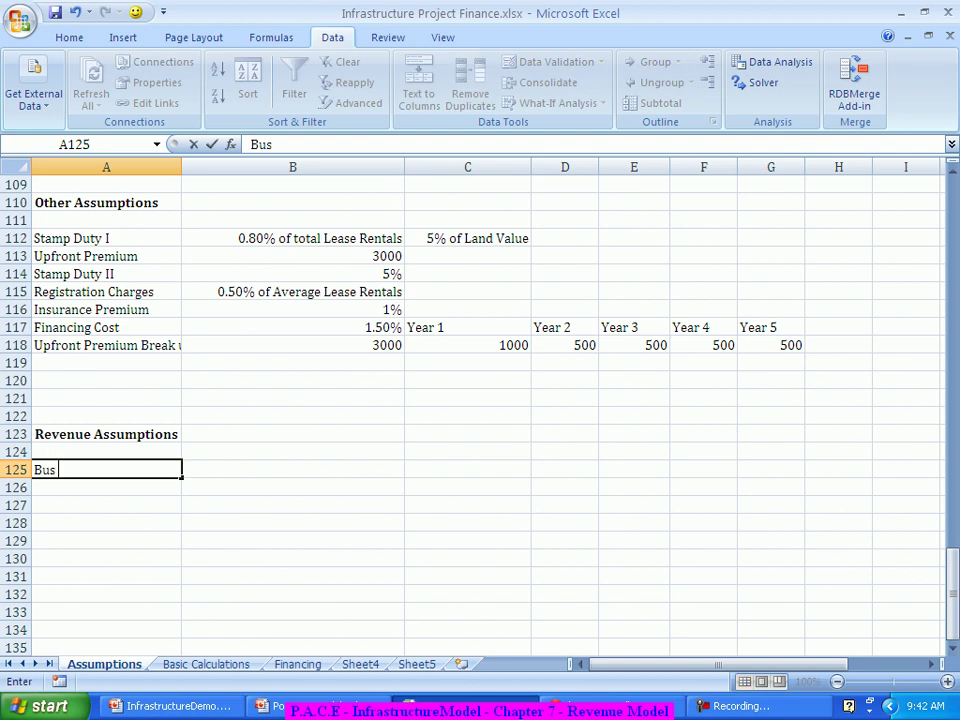
text(Platforms)
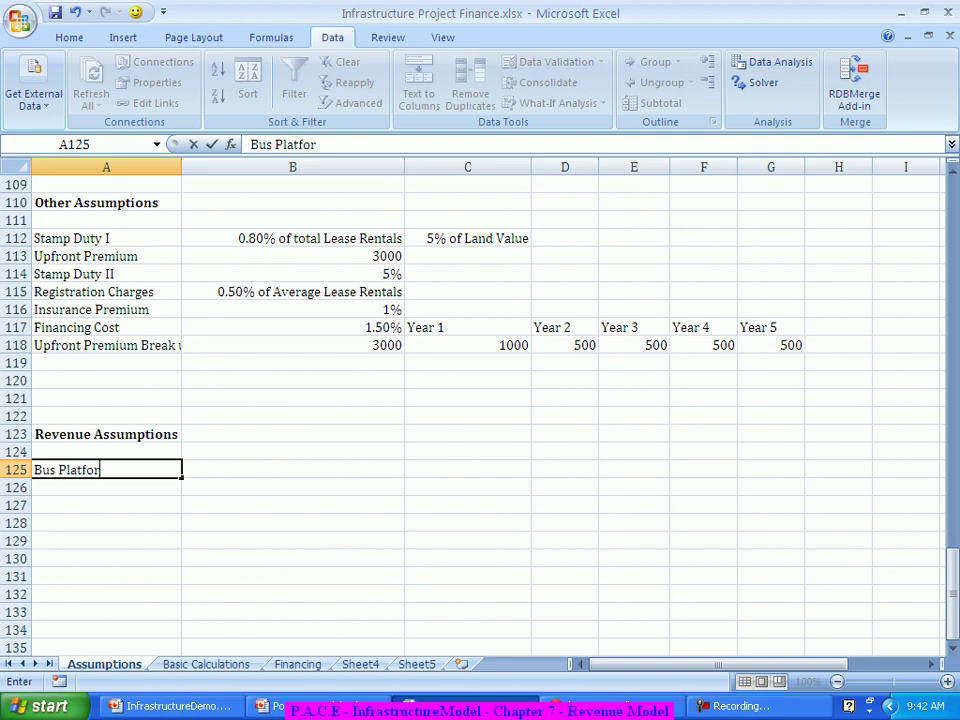
key(Tab)
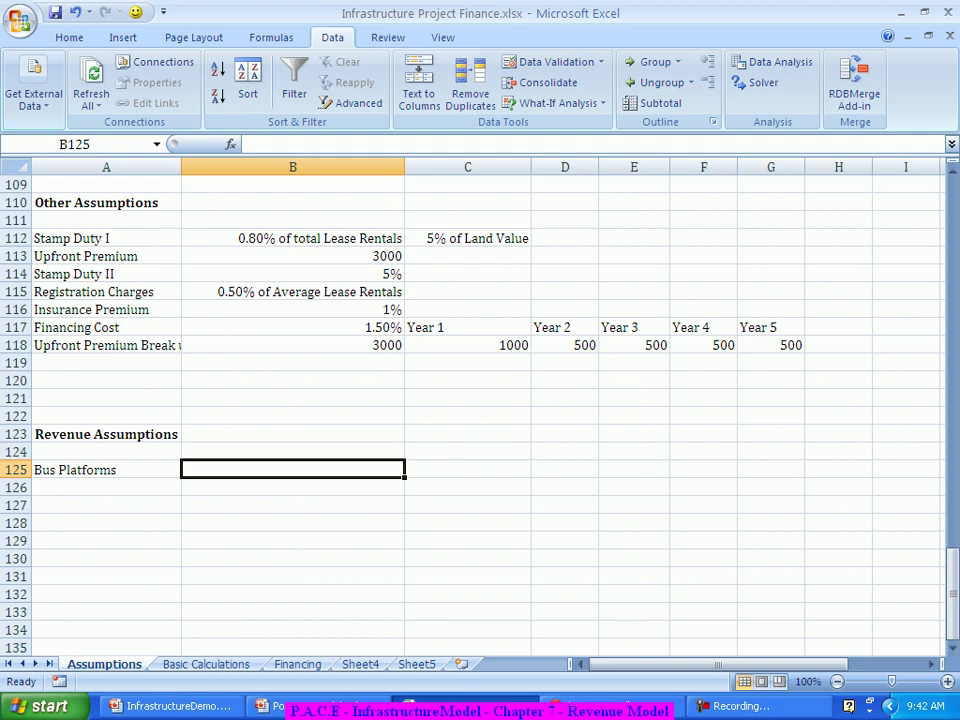
Add the column headings Turnaround, Amount and Occupancy in cells B124 to D124.
click(292, 451)
text(Turn)
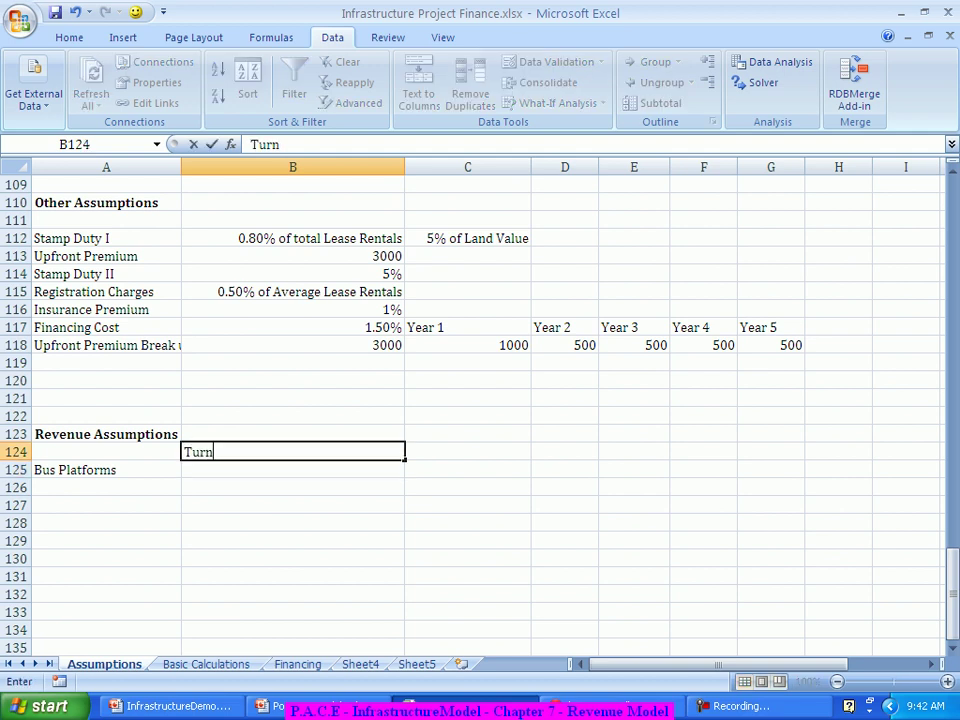
text(around)
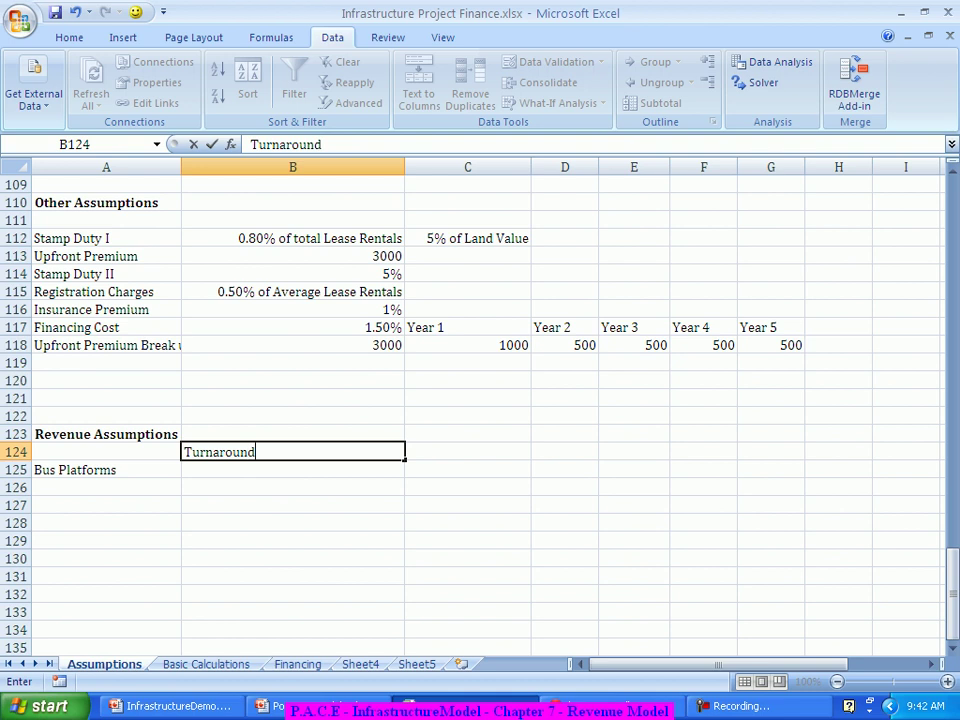
key(Tab)
text(Amount)
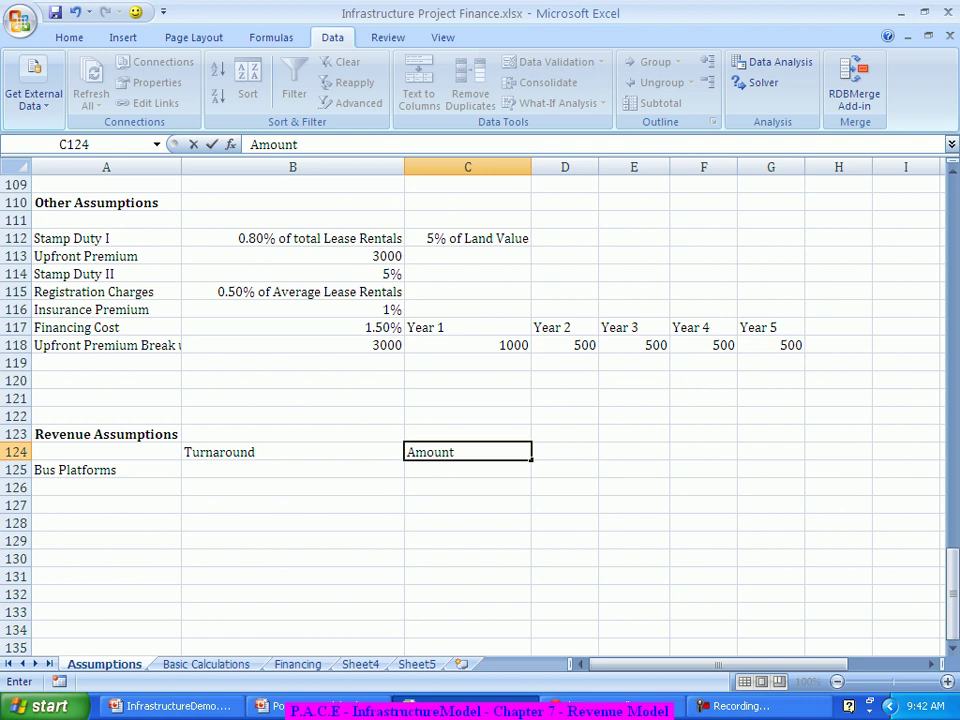
key(Tab)
text(Occupancy)
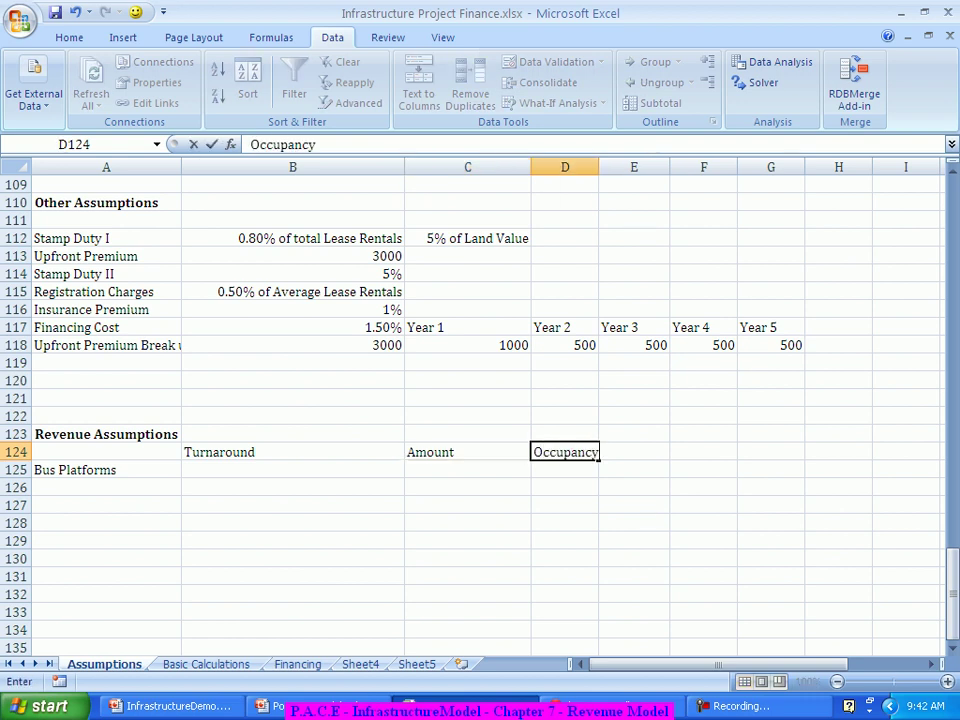
key(Return)
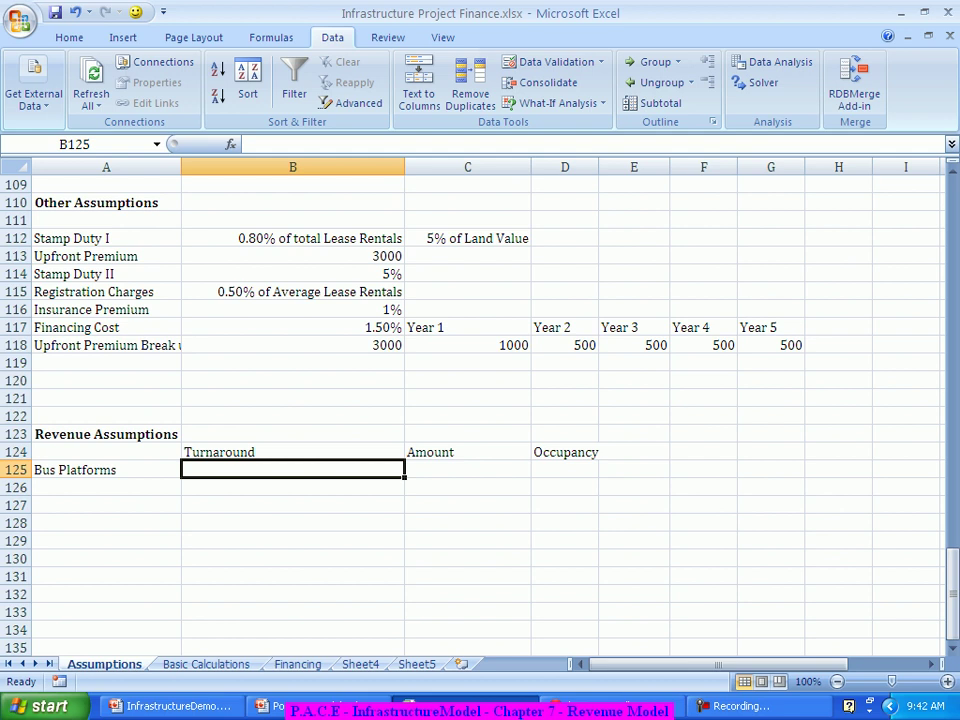
Fill in the Bus Platforms row with a turnaround of 2, an amount of 50 and an occupancy of 85%.
text(2)
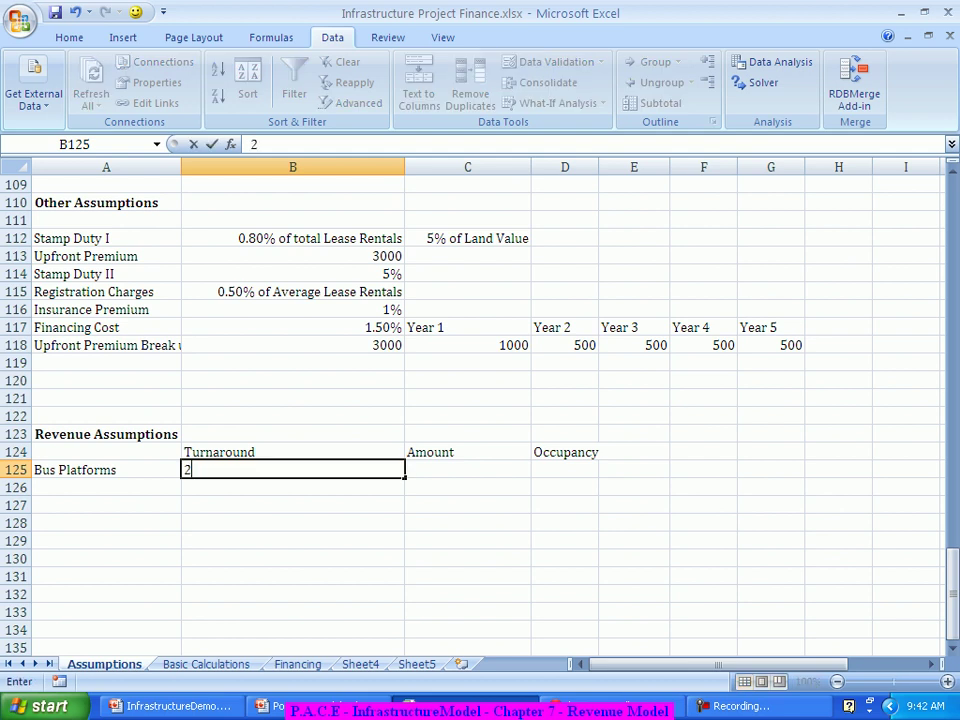
key(Tab)
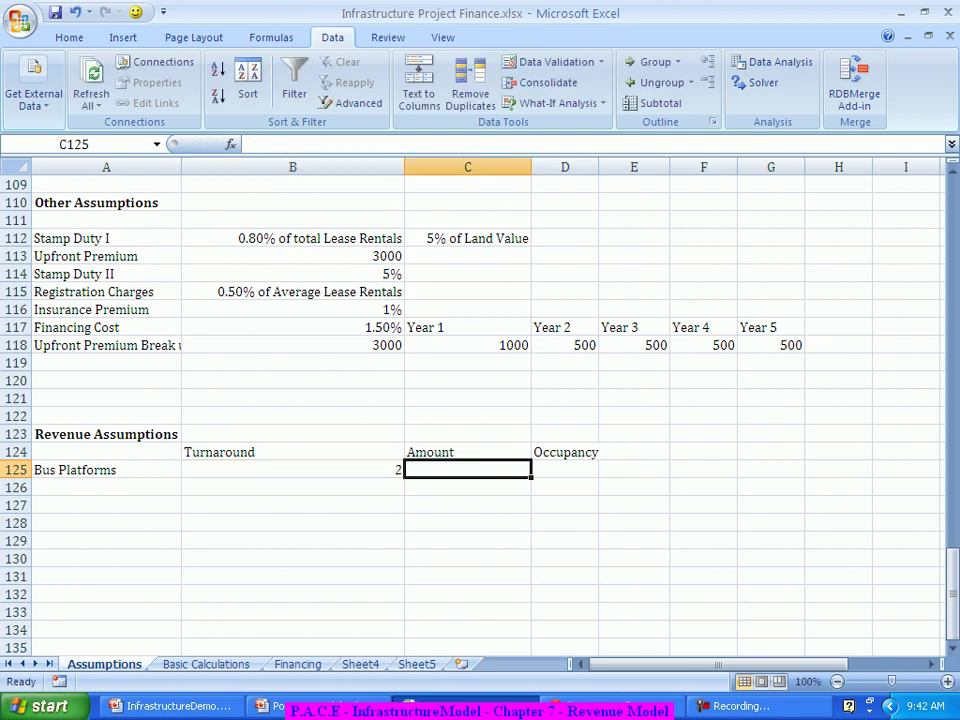
text(50)
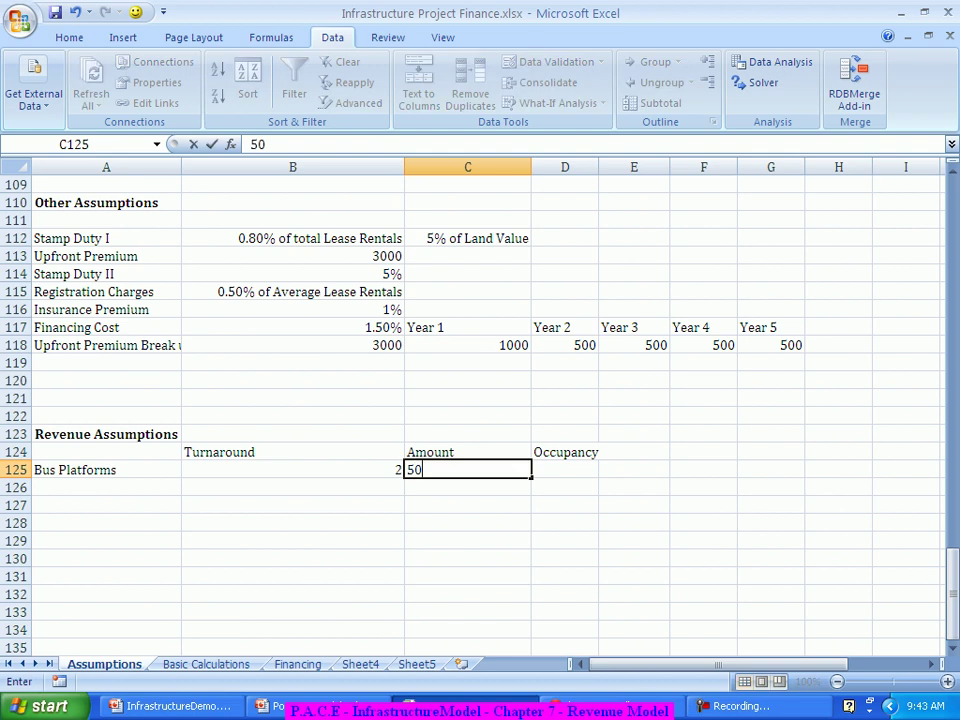
key(ctrl+Return)
click(565, 469)
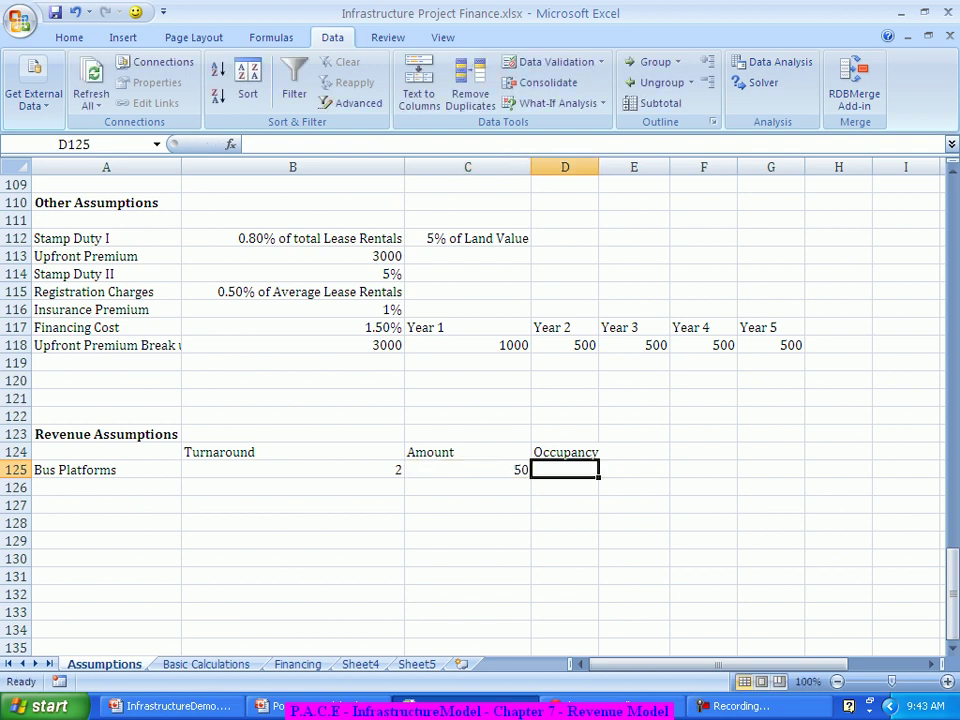
text(85%)
key(Return)
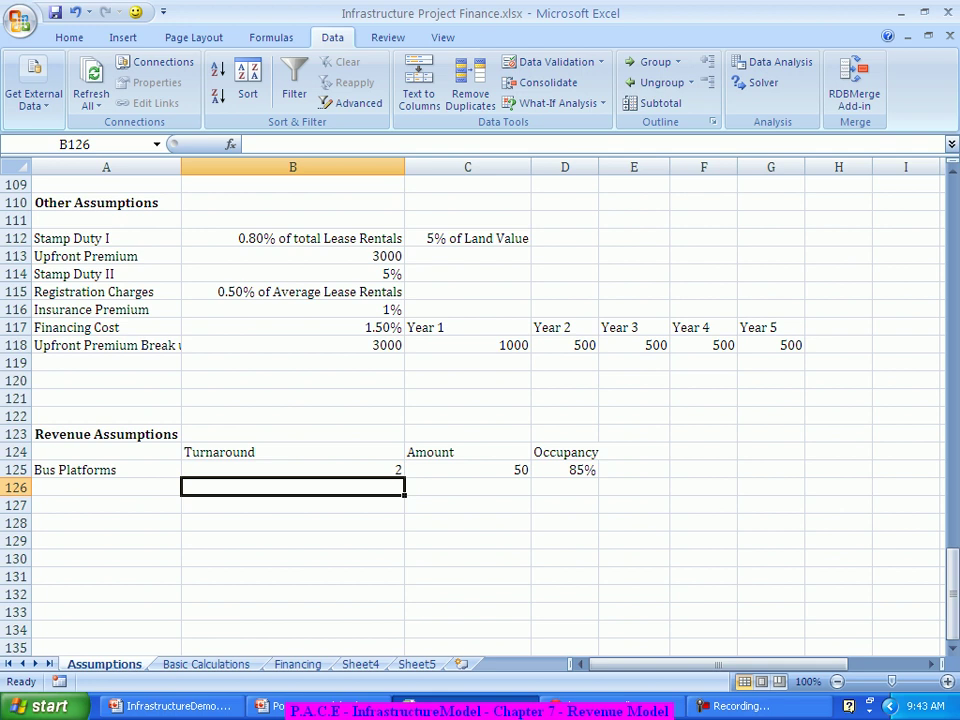
Add an "Entry for each Bus" row in row 126 with turnaround 1, amount 1500 and occupancy 80%.
click(106, 487)
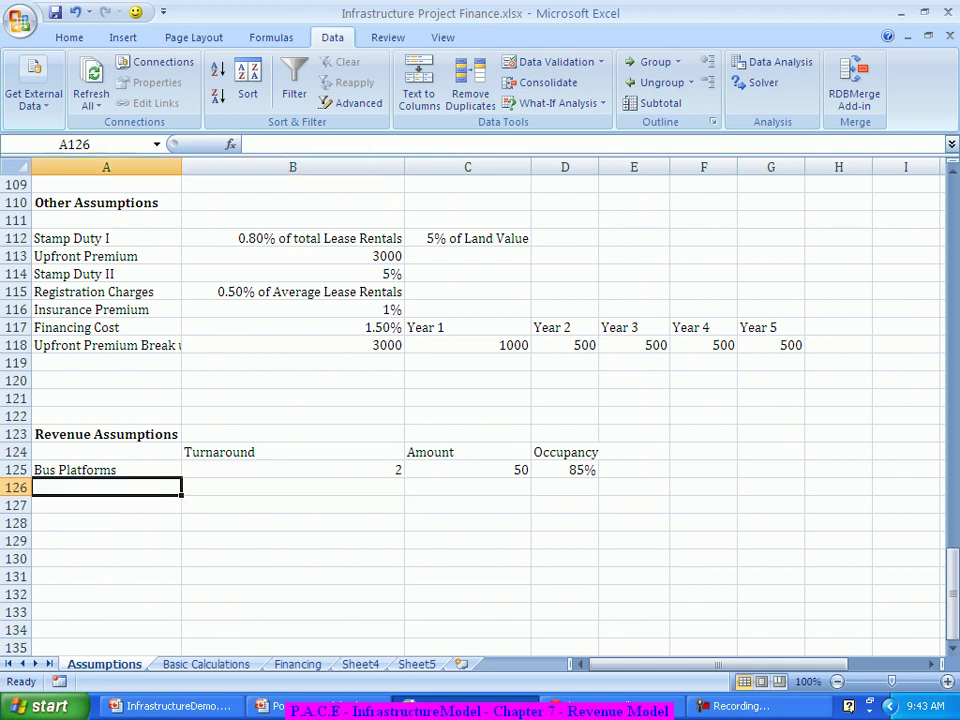
text(En)
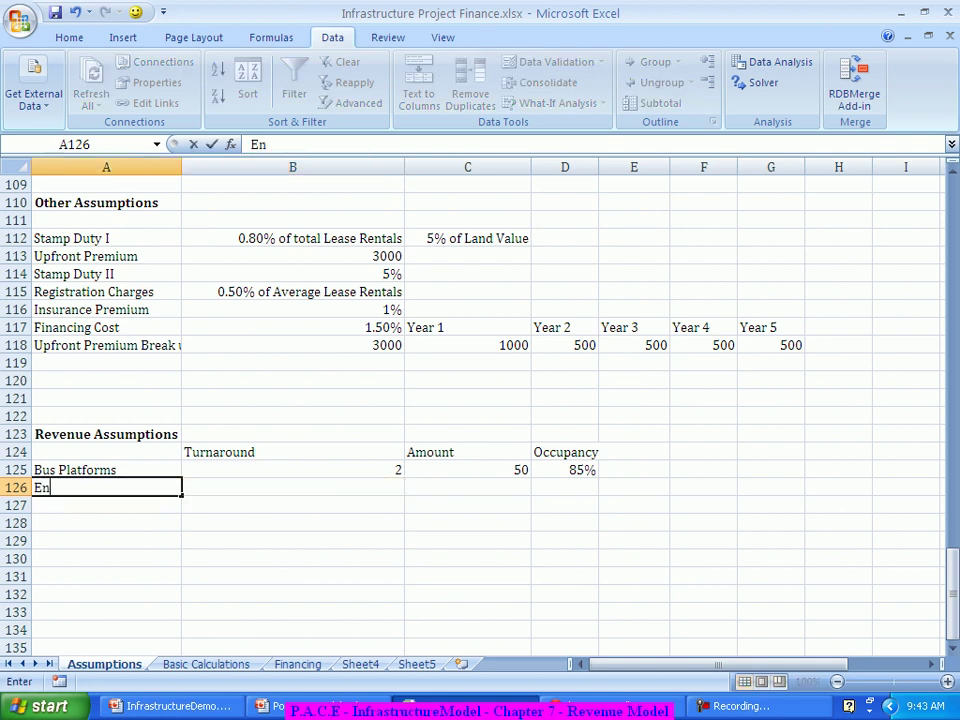
text(try for each Bus)
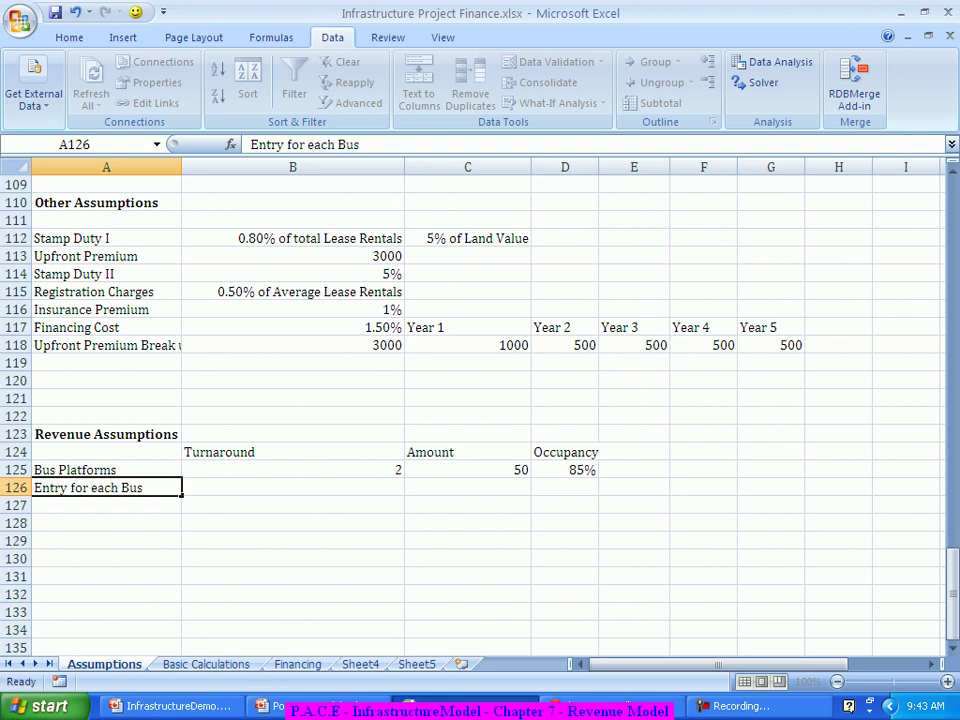
key(Tab)
text(1)
key(Tab)
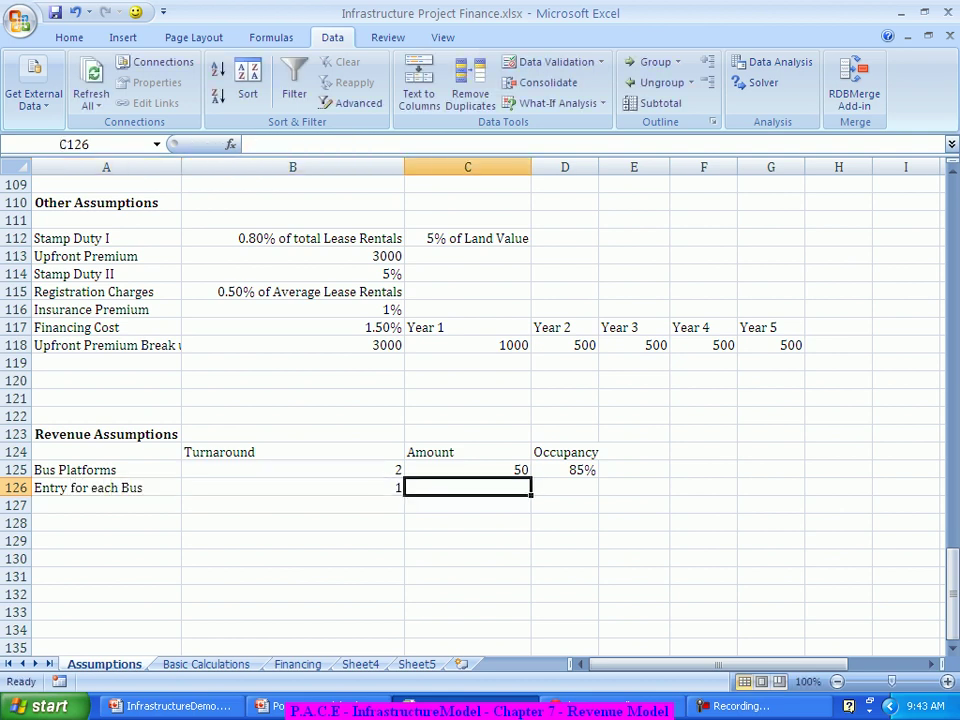
text(1500)
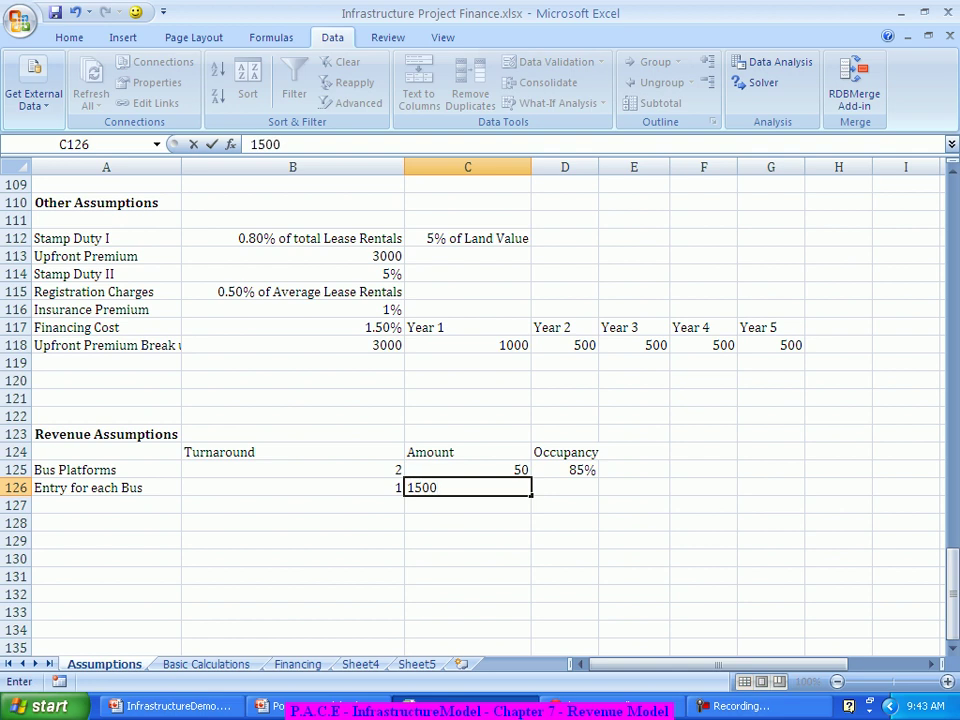
key(Tab)
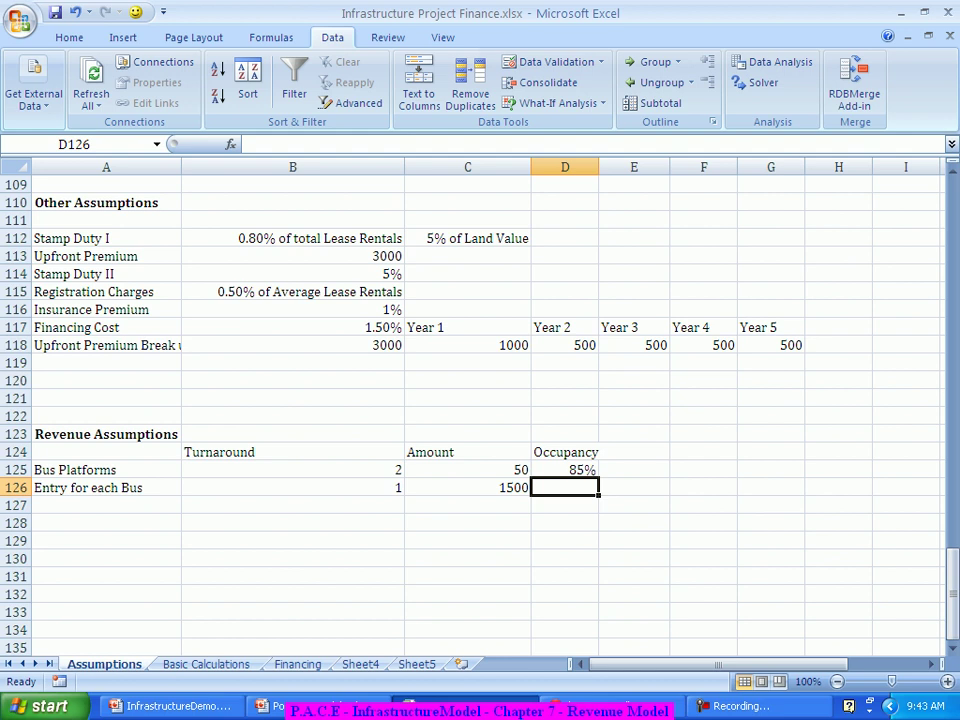
text(80%)
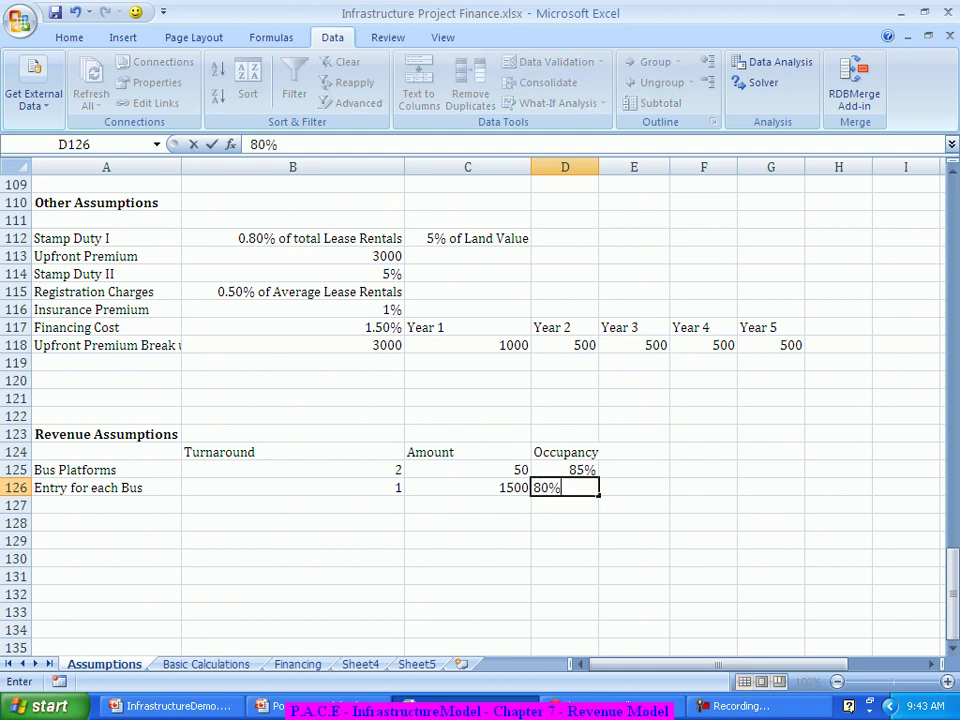
key(Return)
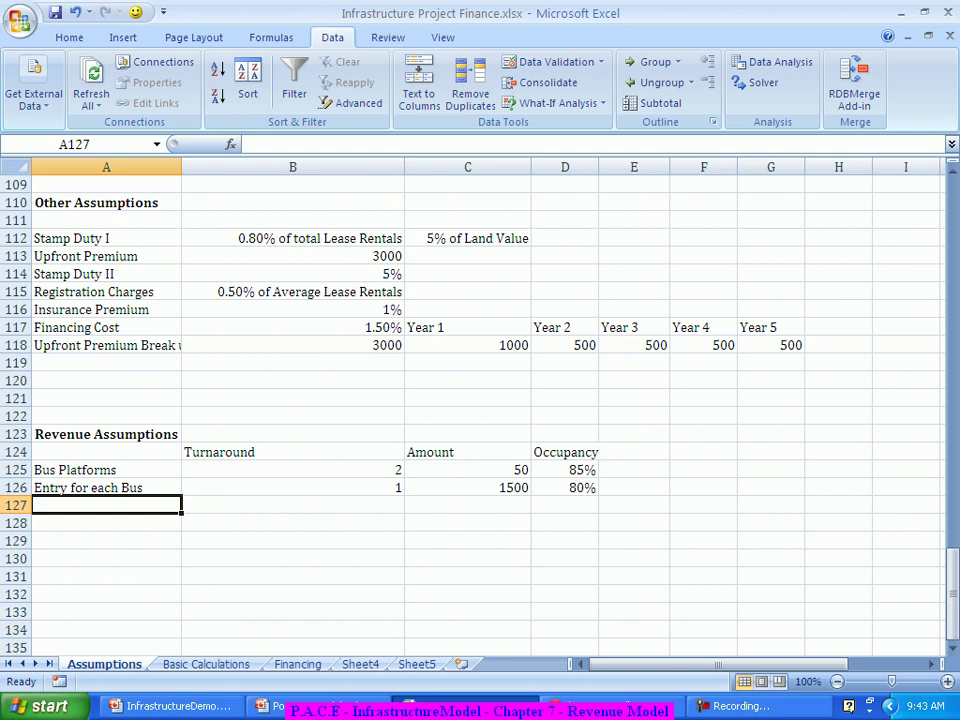
Add a "Bus Fingers" row in row 127 with no turnaround, an amount of 480 and an occupancy of 70%.
text(Bus Fi)
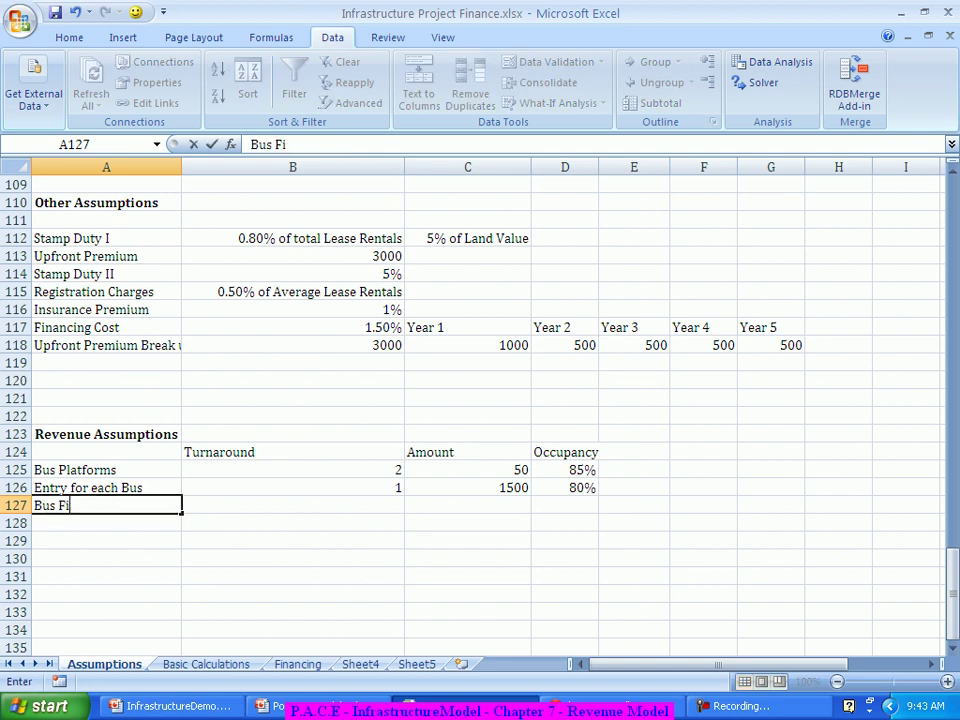
text(ngers)
key(Tab)
key(Tab)
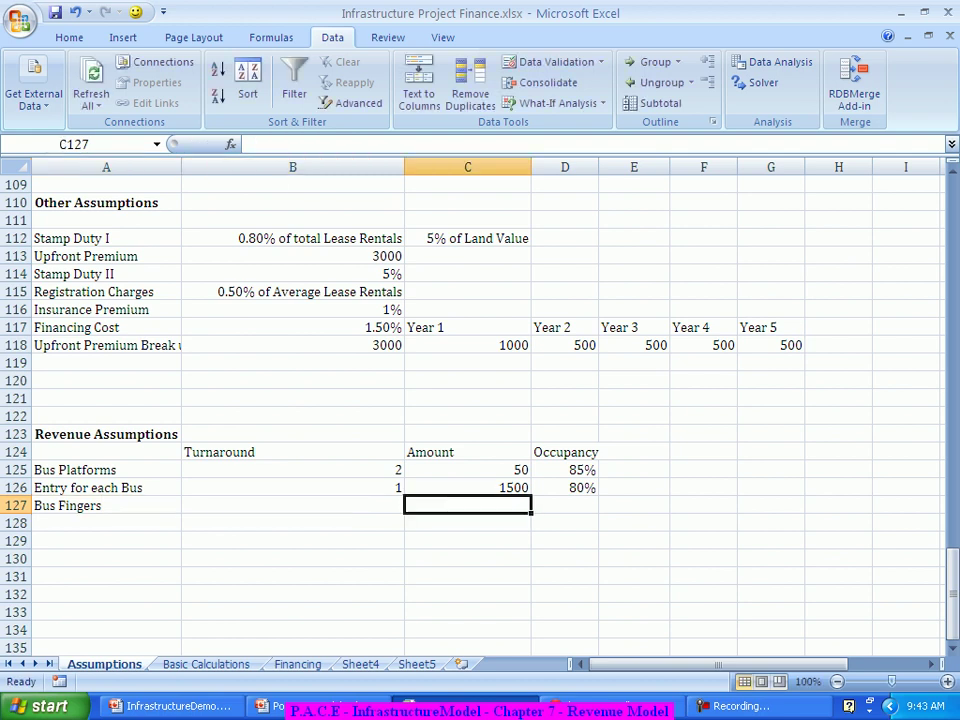
text(480)
key(Tab)
text(70%)
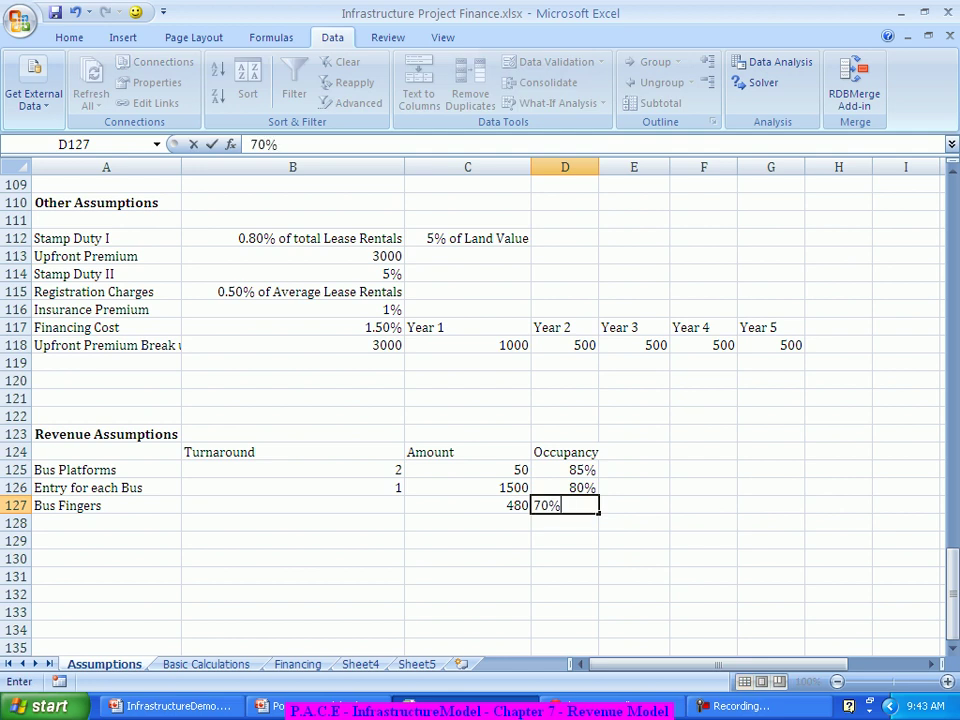
key(Return)
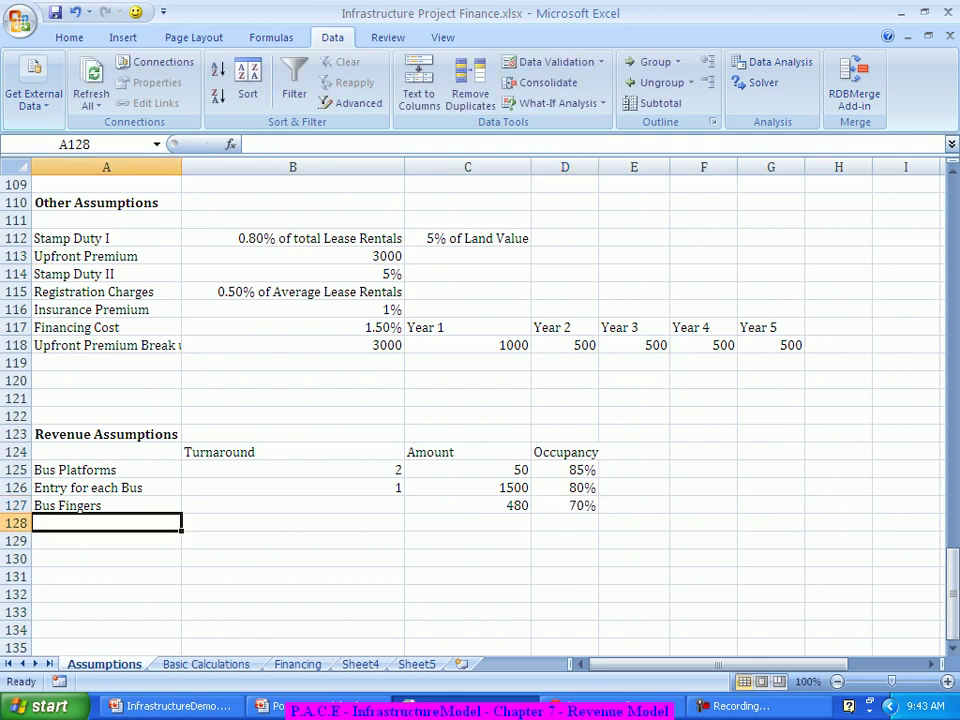
Add a "Main Lobby" row in row 128 with no turnaround, an amount of 480 and an occupancy of 85%.
text(Main Lobby)
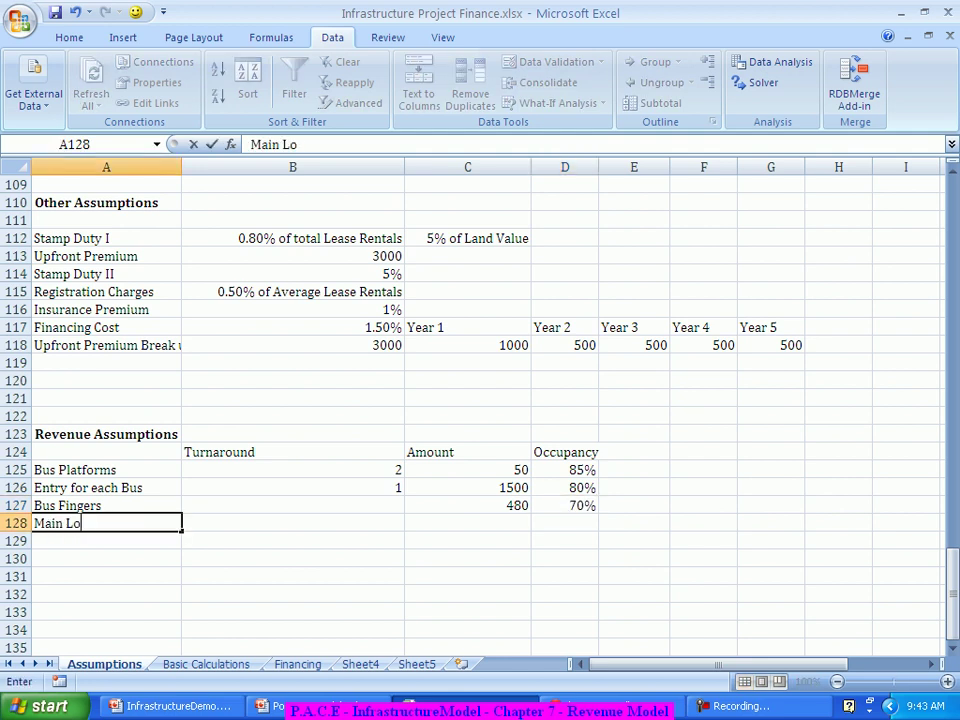
key(Tab)
key(Tab)
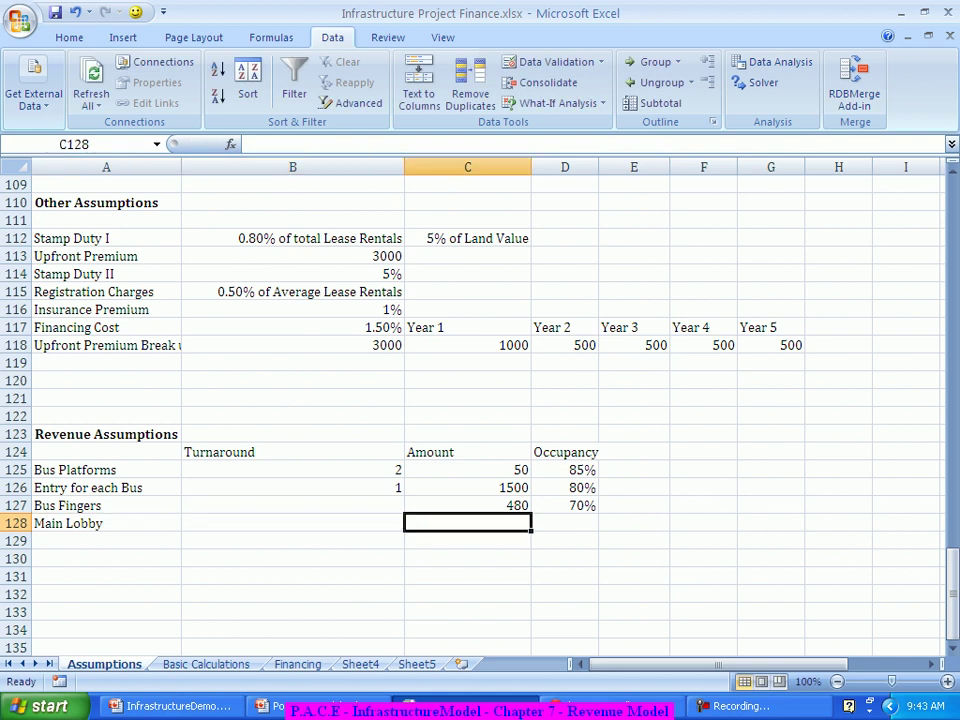
text(480)
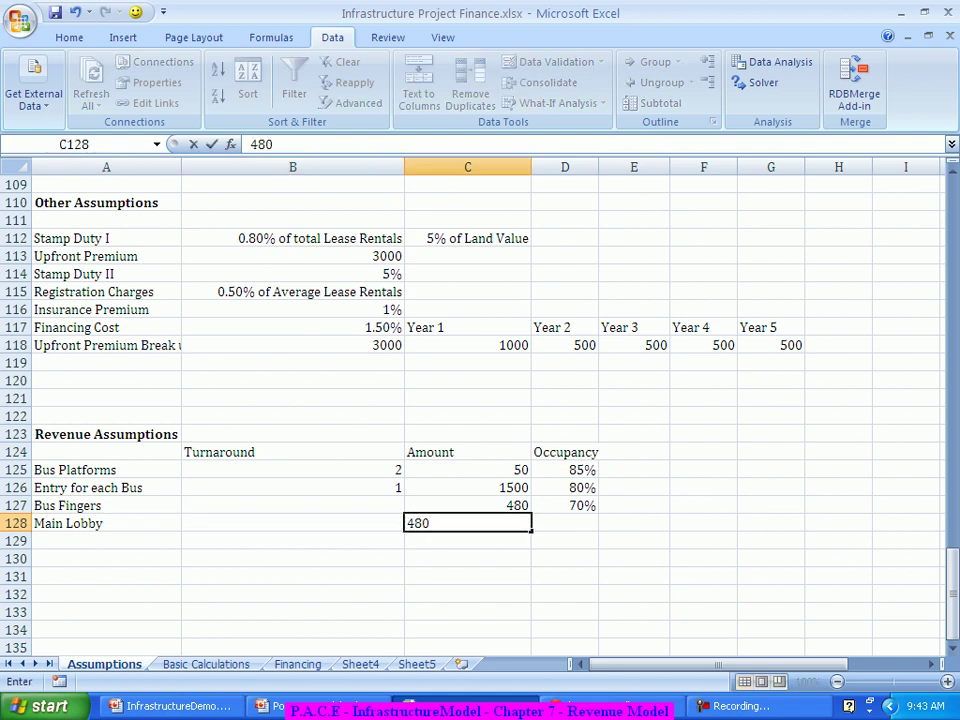
key(Tab)
text(85%)
key(ctrl+Return)
key(Return)
Add a "Budget Hotel" row in row 129 with no turnaround, an amount of 500 and an occupancy of 75%.
text(B)
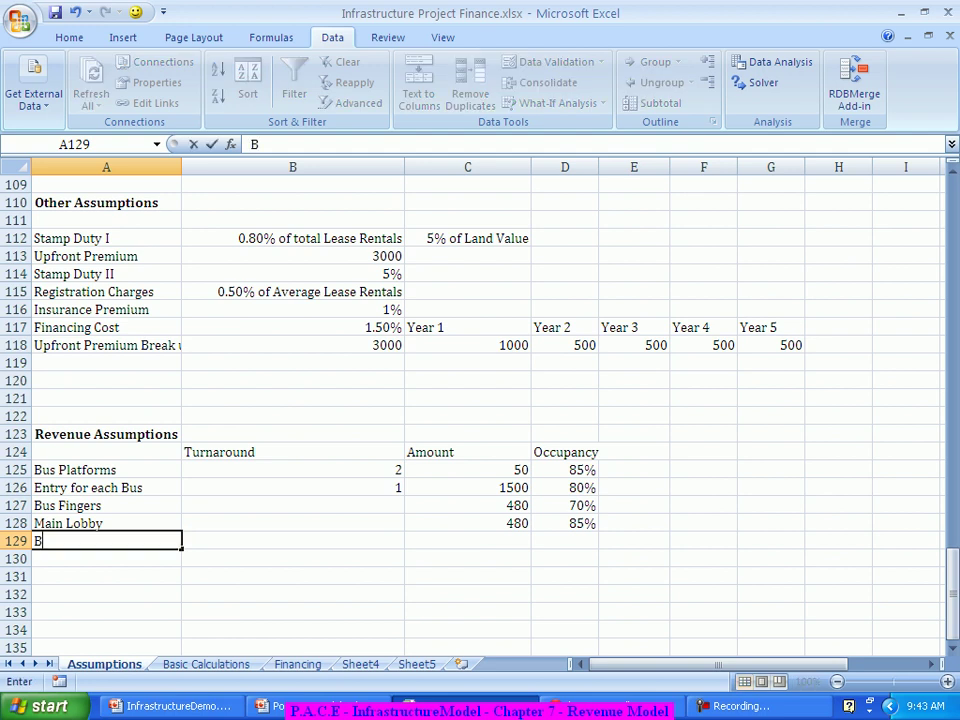
text(udget Hotel)
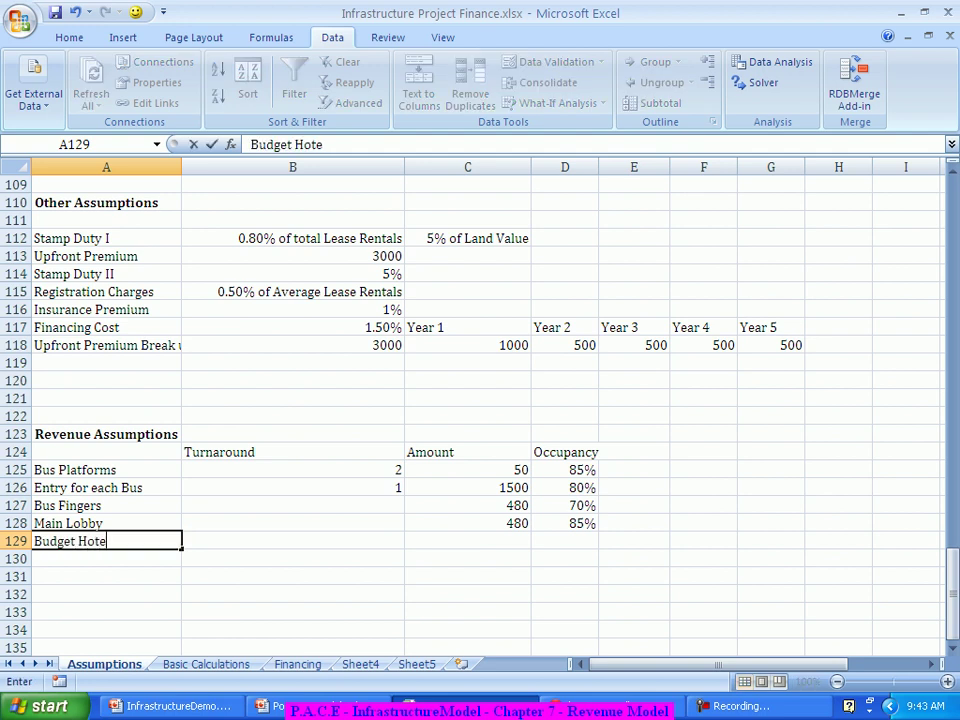
key(Tab)
key(Tab)
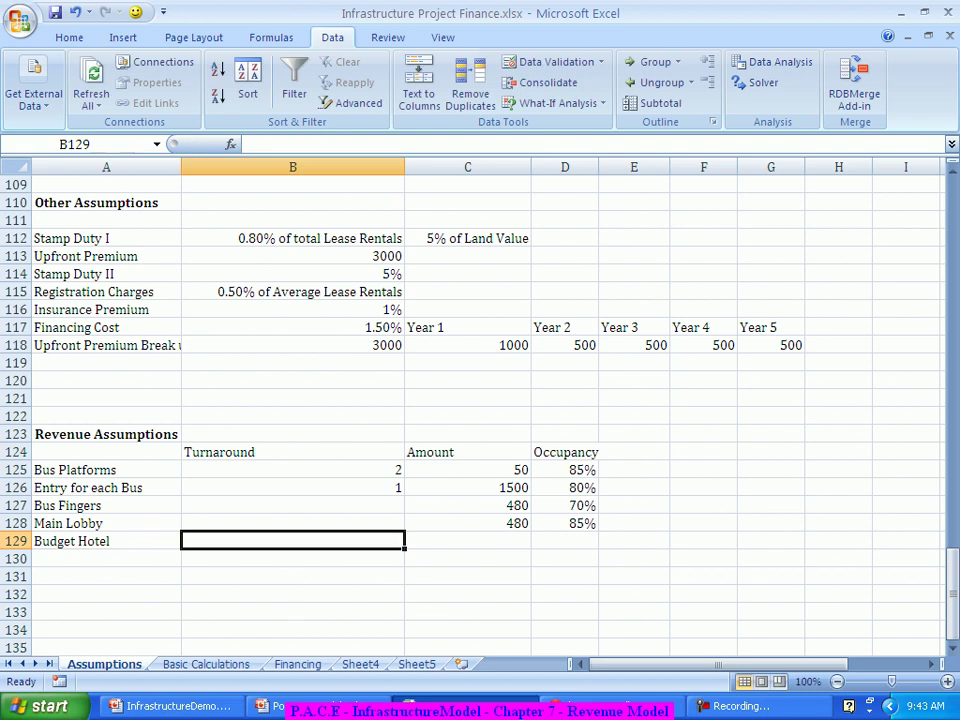
text(500)
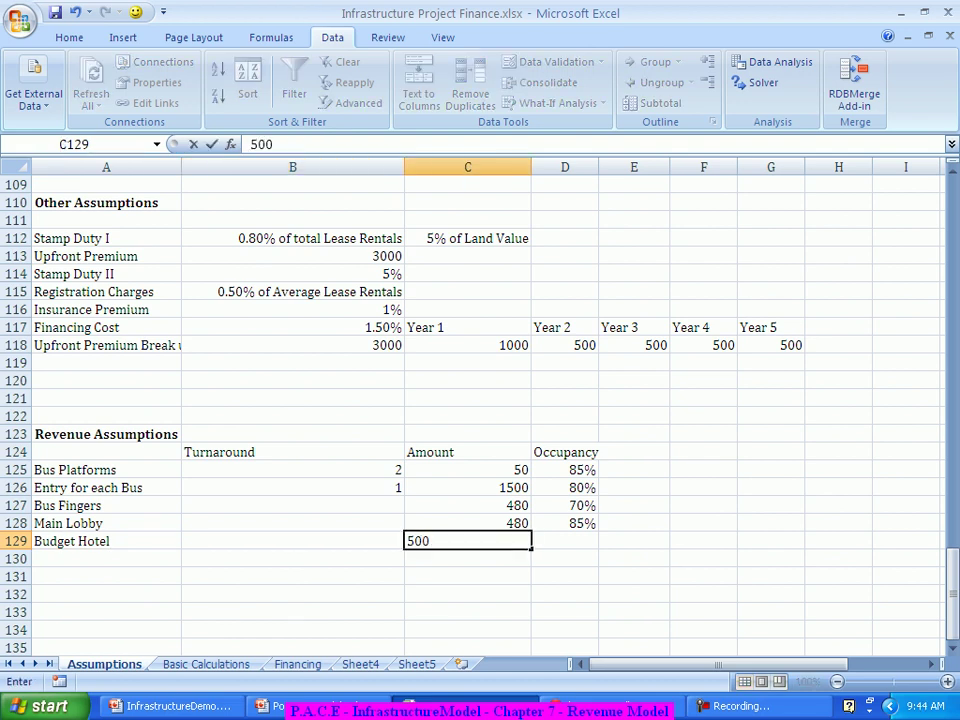
key(Tab)
text(75%)
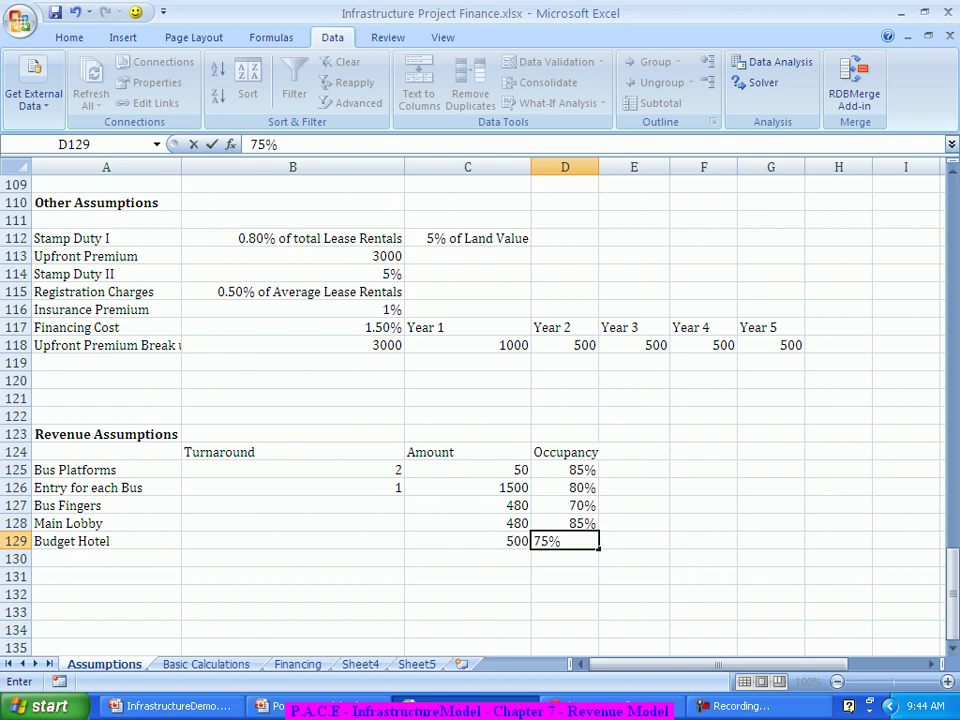
key(Return)
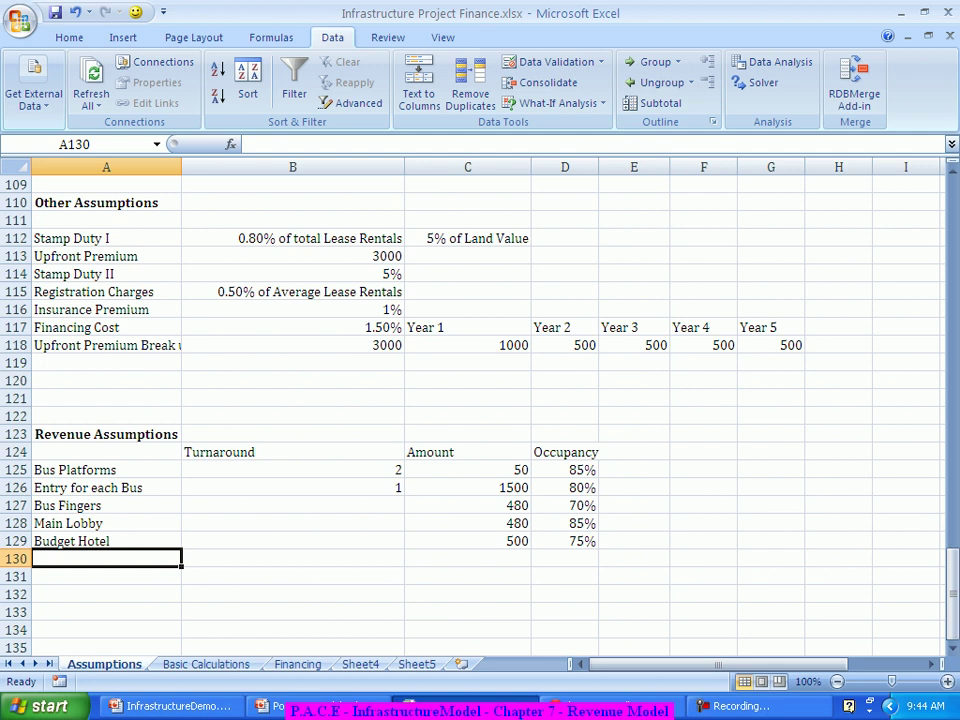
Add a "Dormitories" row in row 130 with no turnaround, an amount of 50 and an occupancy of 75%.
text(Dormitor)
text(ies)
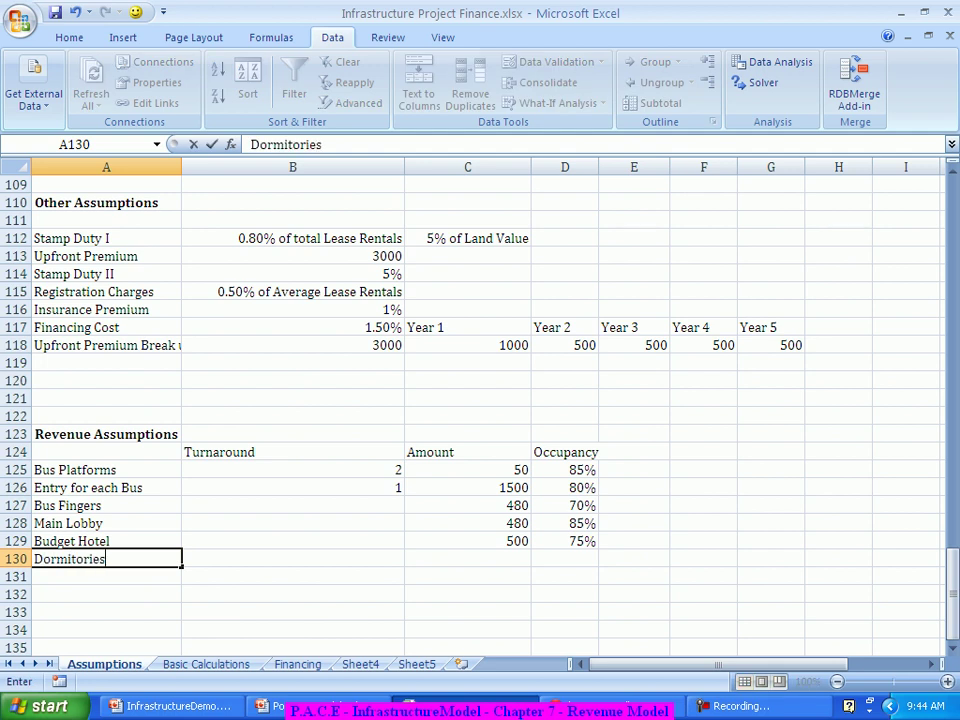
key(Tab)
key(Tab)
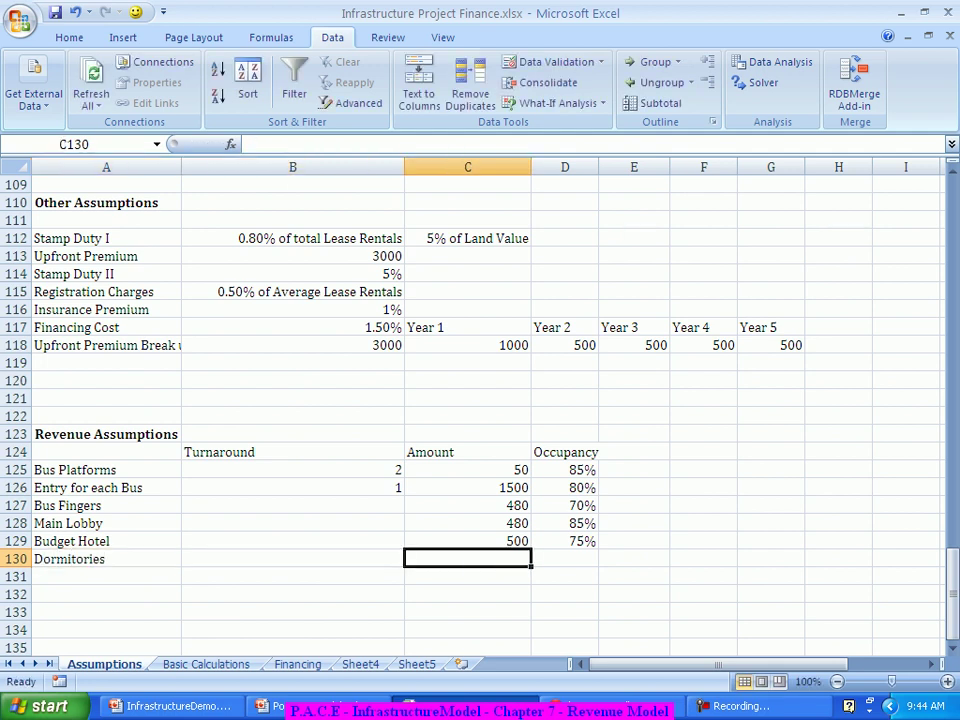
text(50)
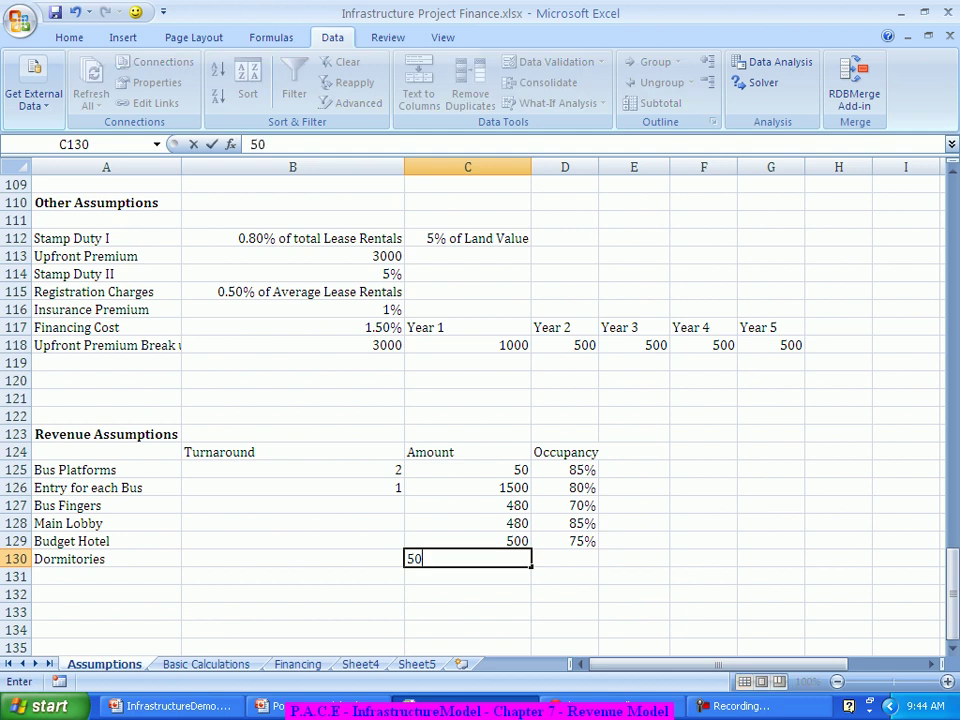
key(Tab)
text(75%)
key(Return)
Add a "Driver Amenities" row in row 131 with no turnaround, an amount of 25 and an occupancy of 75%.
text(Driv)
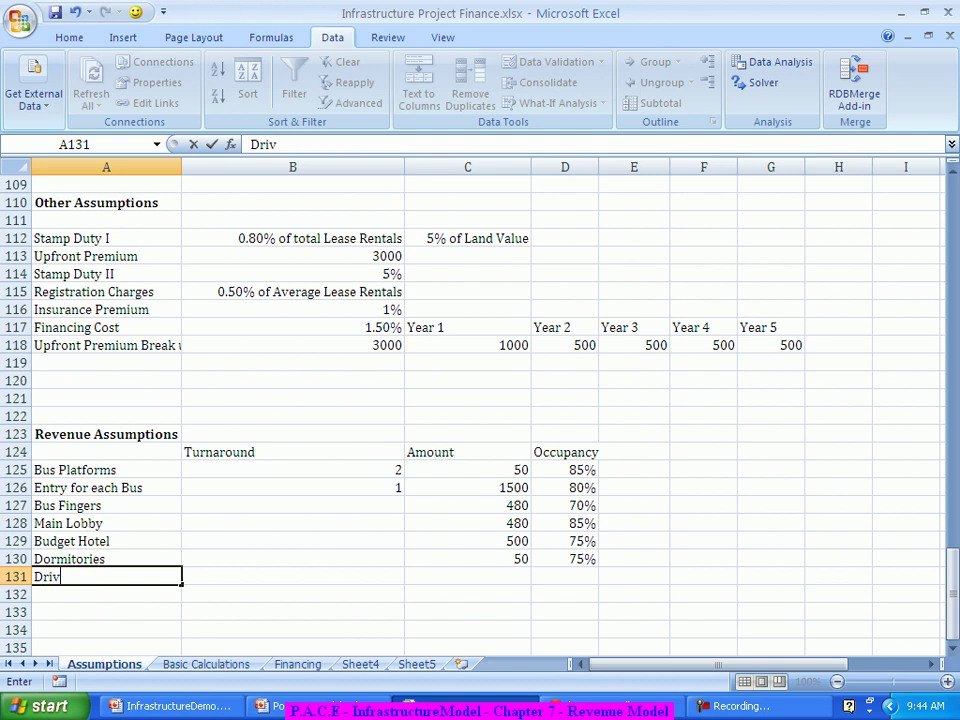
text(er Amenities)
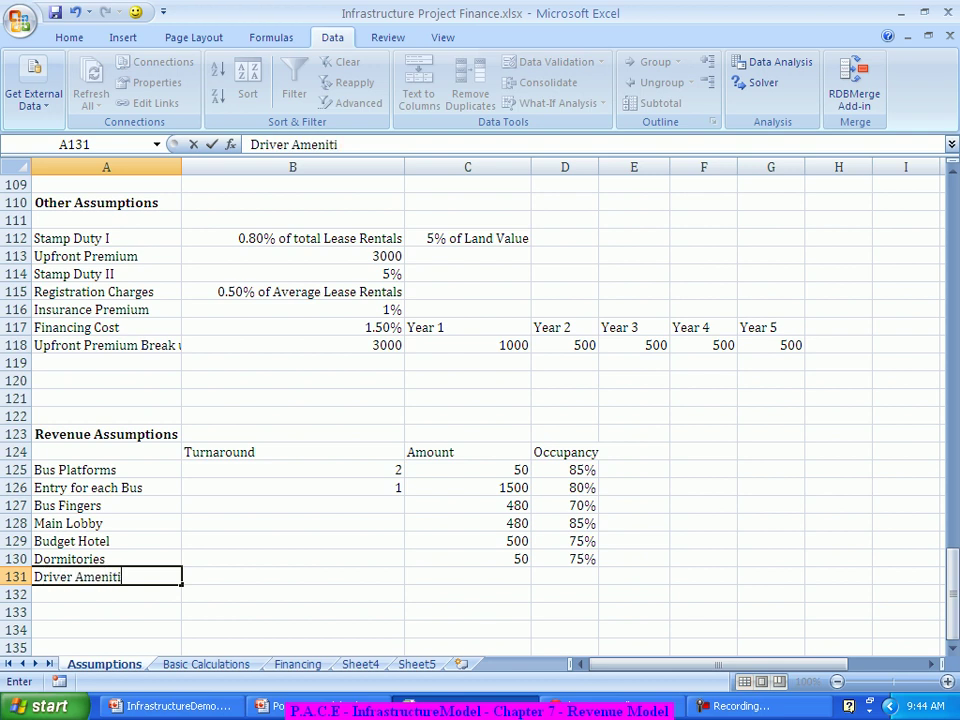
key(Tab)
key(Tab)
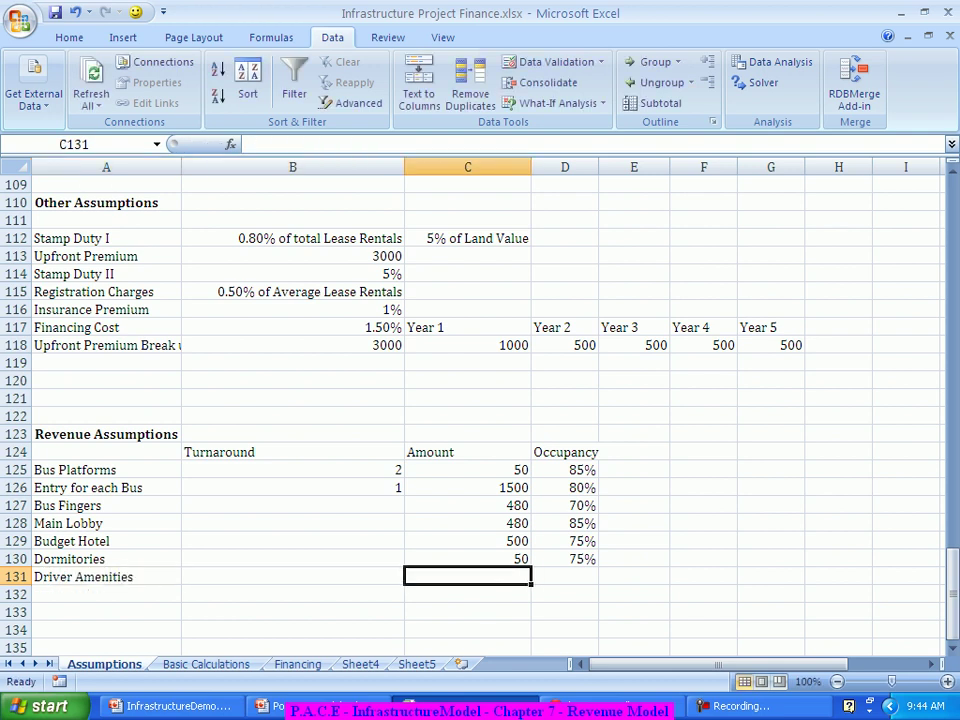
text(25)
key(Tab)
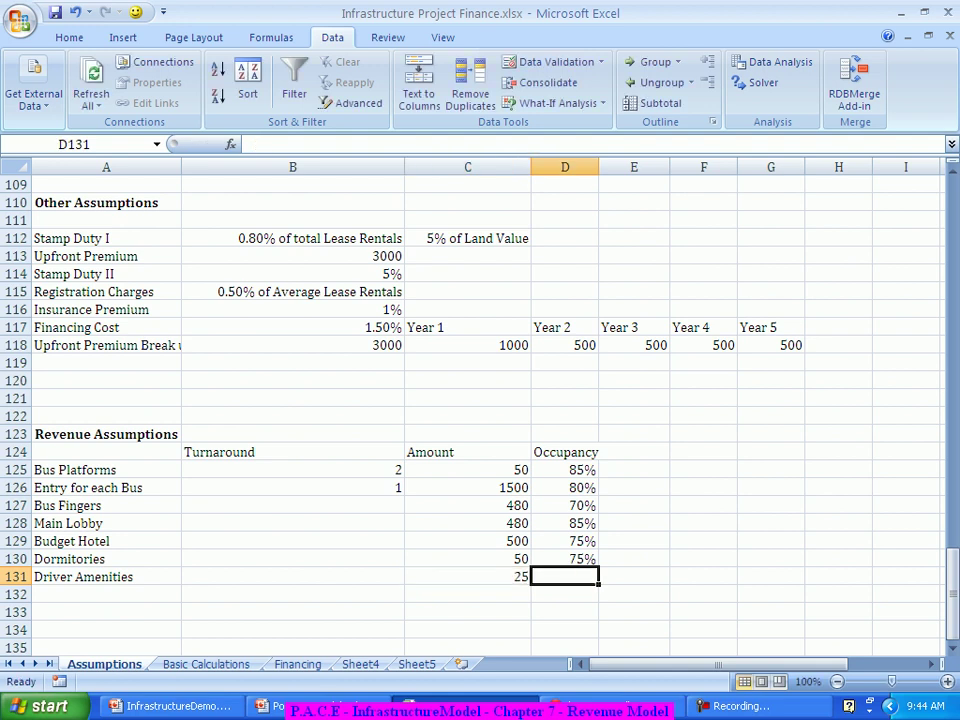
text(75%)
key(Return)
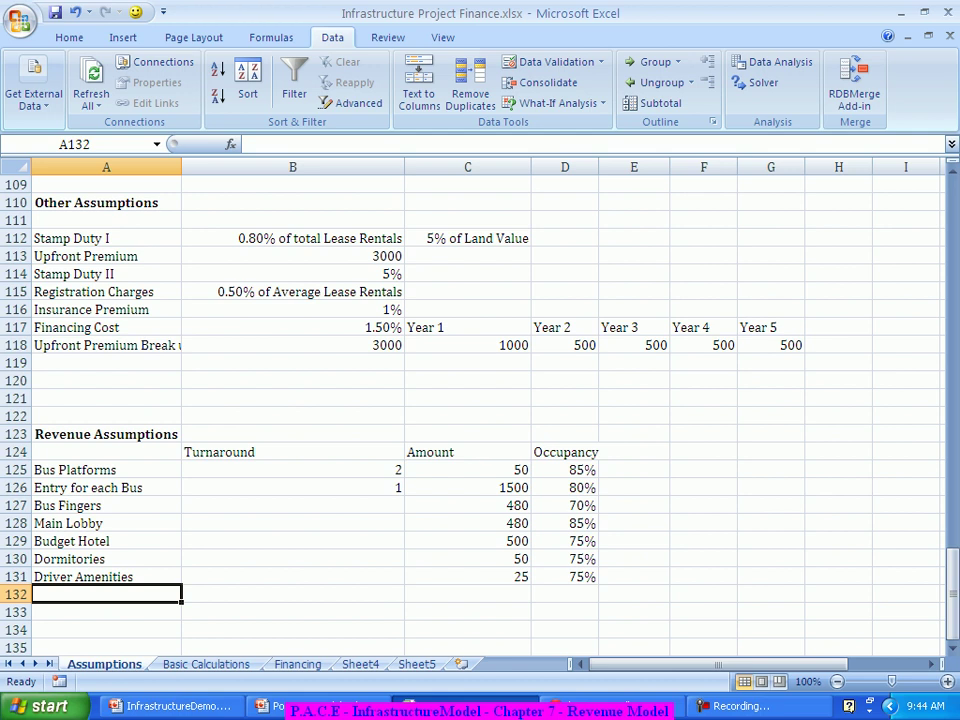
Add a "PHC" row in row 132 with no turnaround, an amount of 480 and an occupancy of 100%.
text(PHC)
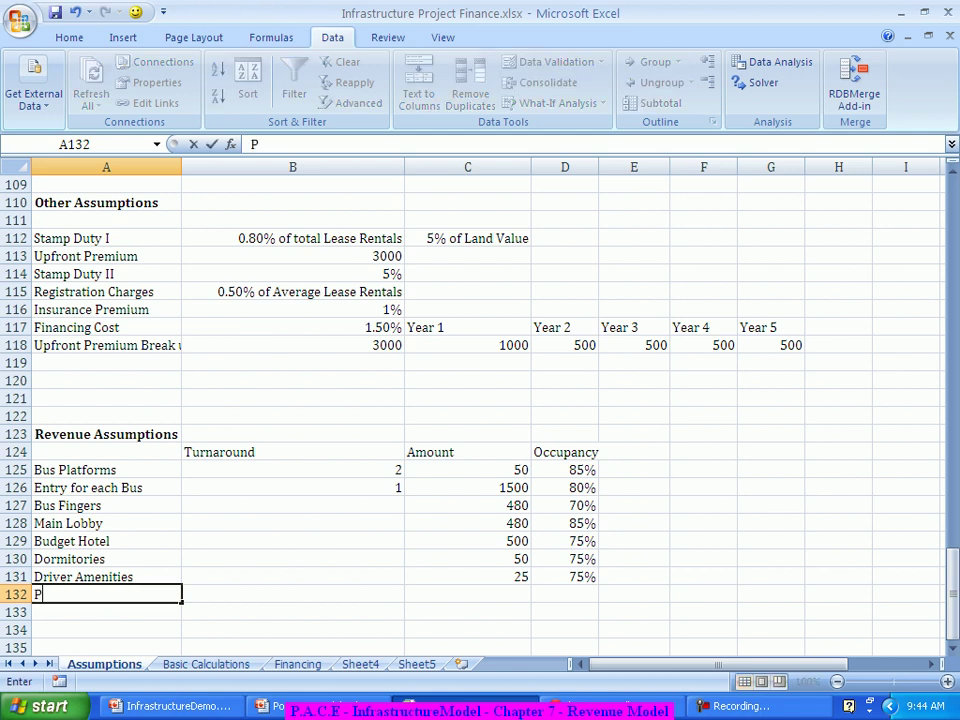
key(Tab)
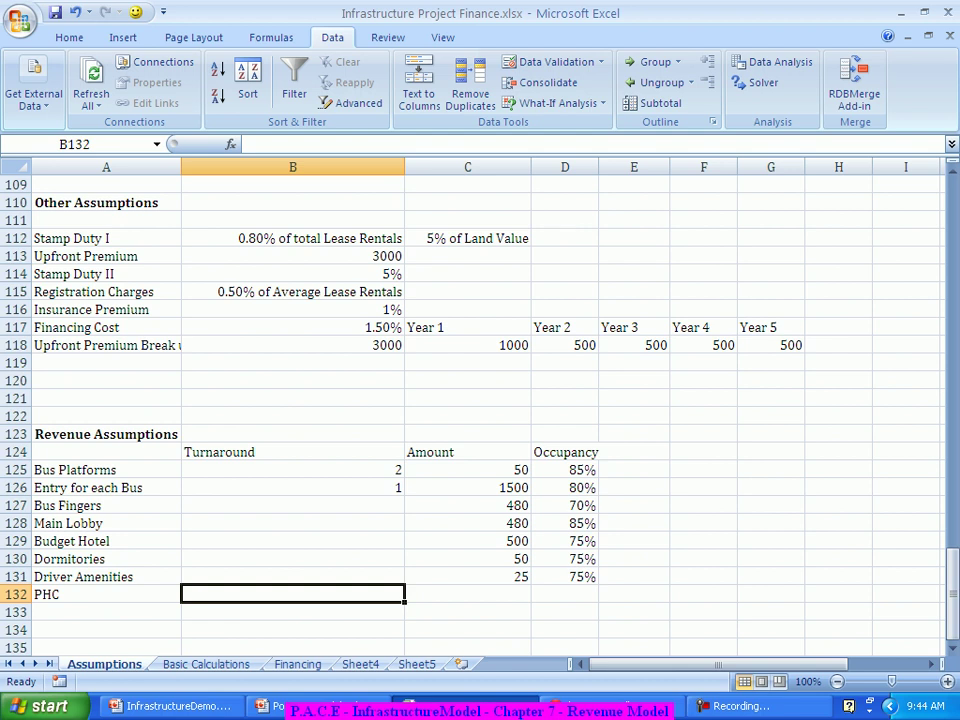
key(Tab)
text(480)
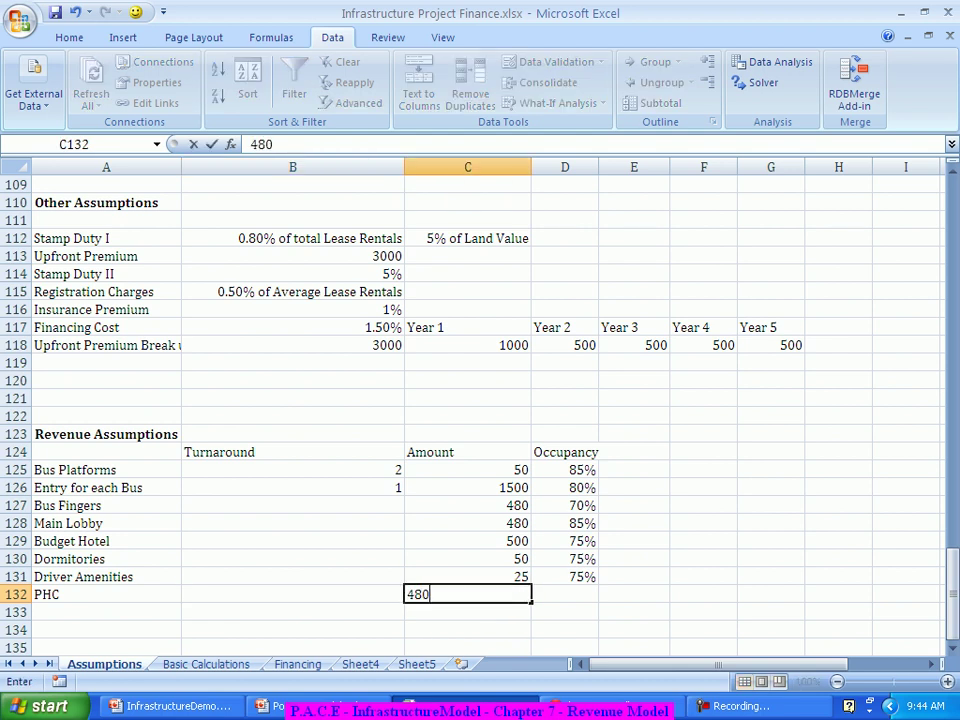
key(Tab)
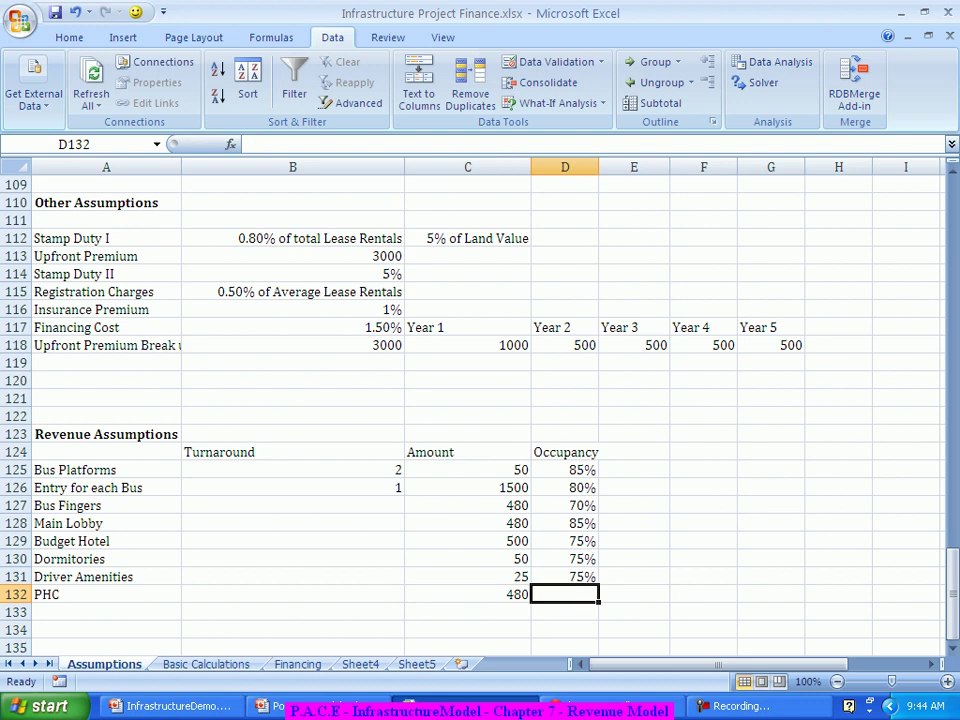
text(100%)
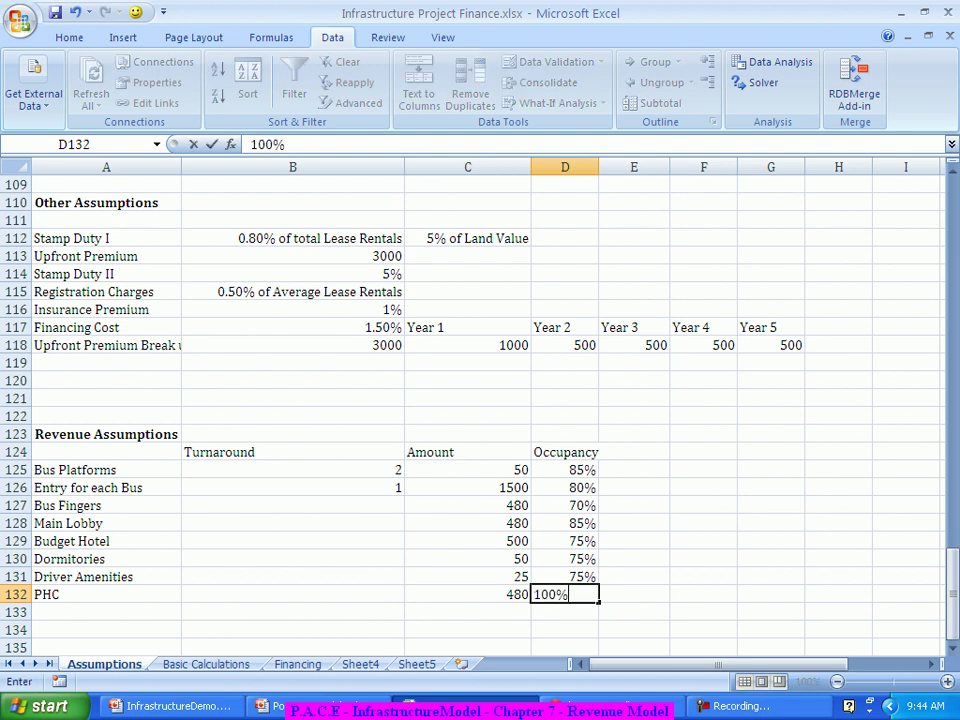
key(Return)
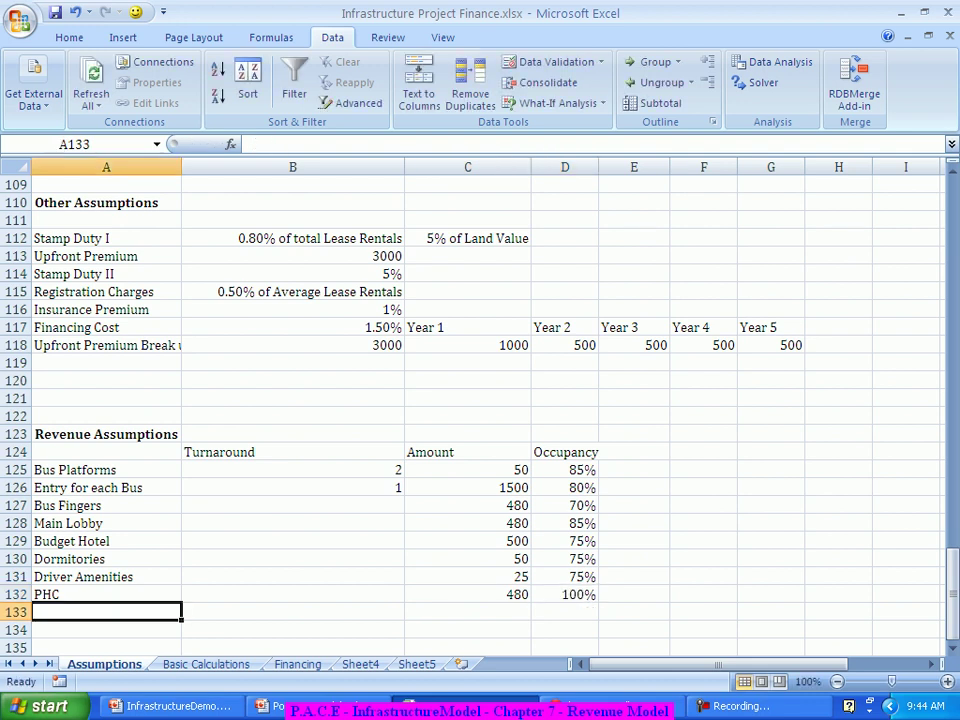
Add a "Bank Extension" row in row 133 with no turnaround, an amount of 480 and an occupancy of 100%.
text(Ba)
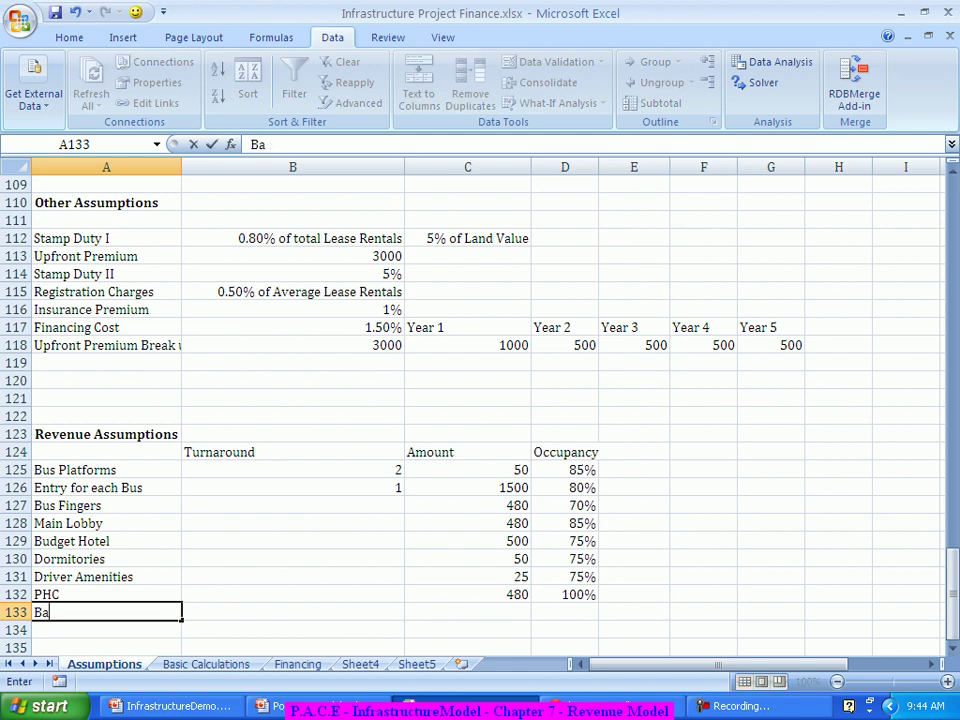
text(nk Extension)
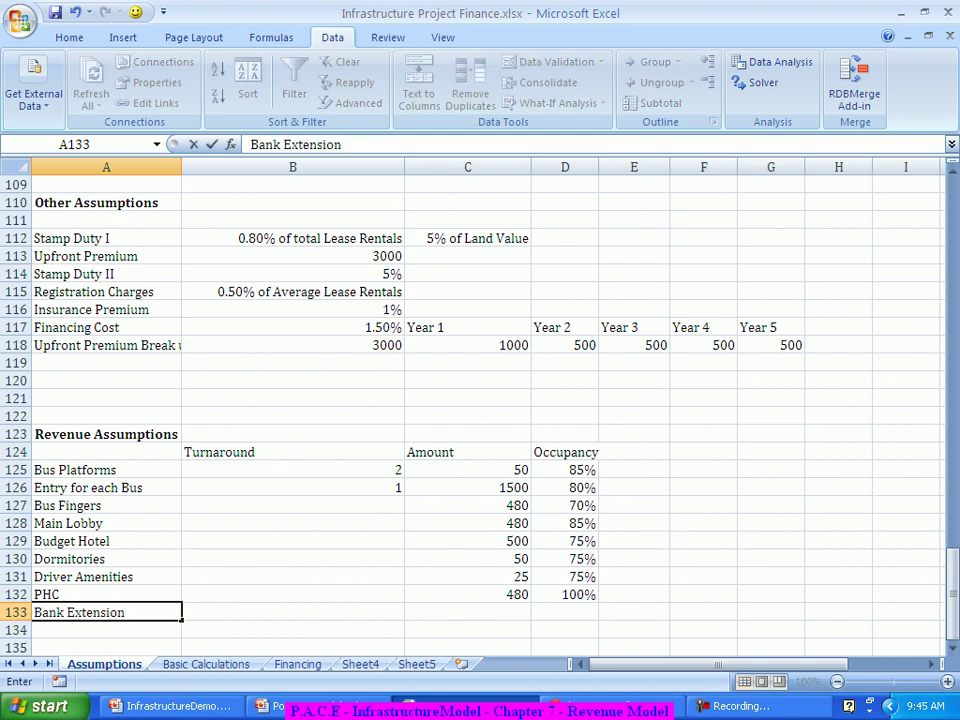
key(Tab)
key(Tab)
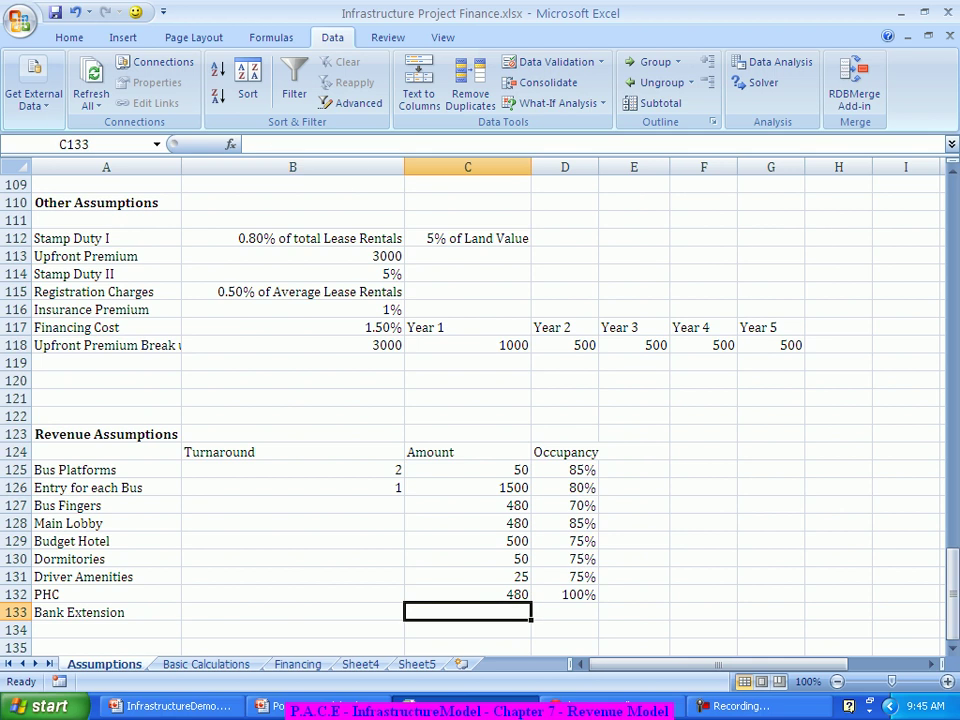
text(480)
key(Tab)
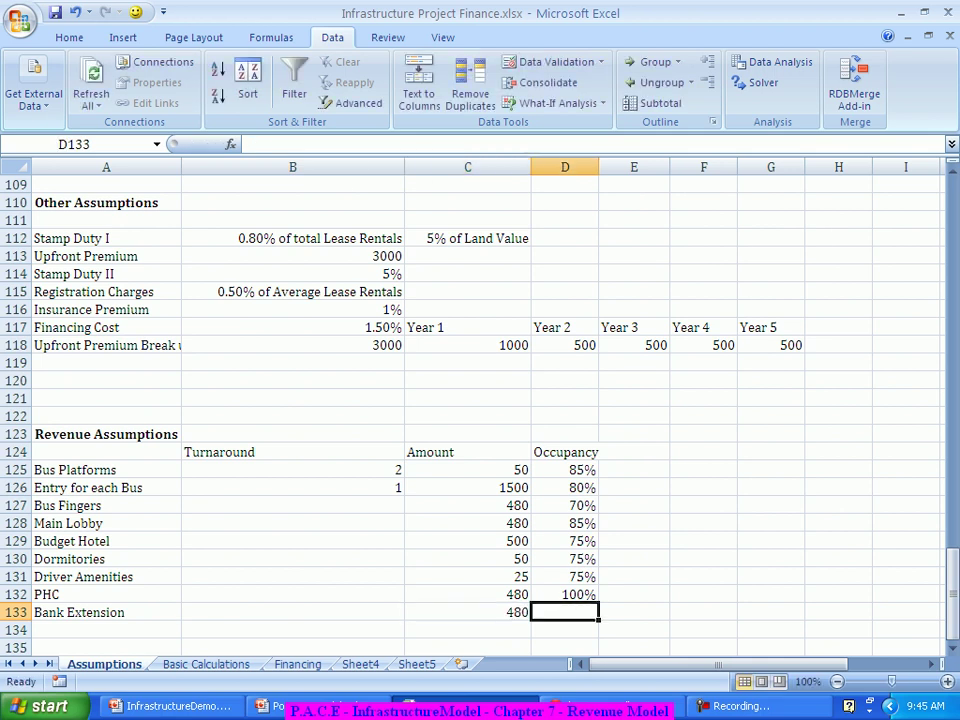
text(100%)
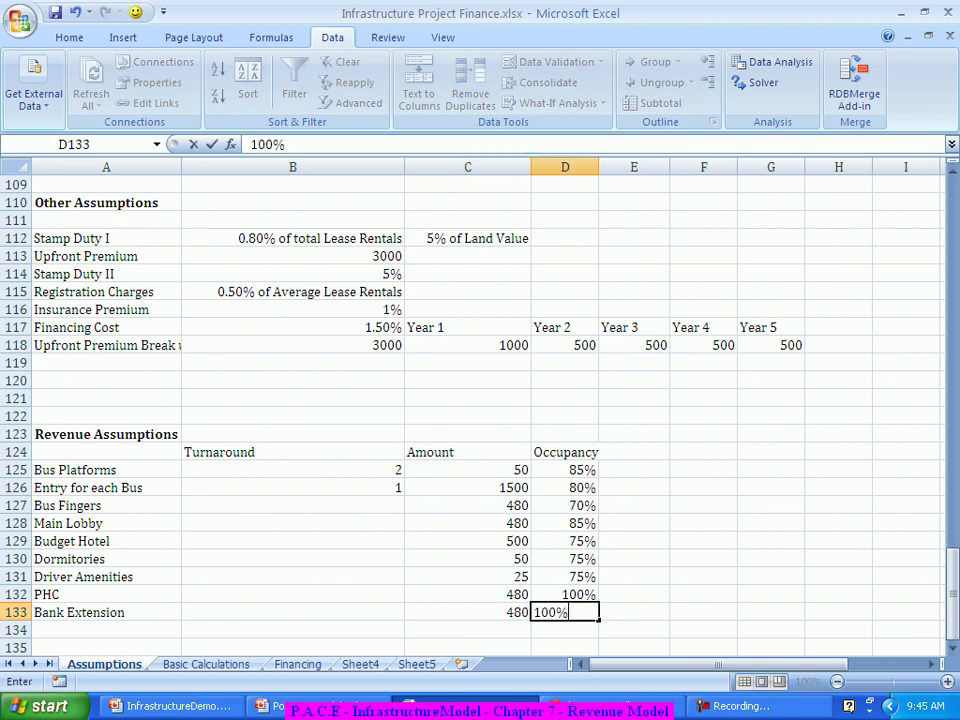
key(Return)
Add an "Administrative office" row in row 134 with no turnaround, an amount of 480 and an occupancy of 100%.
text(Ad)
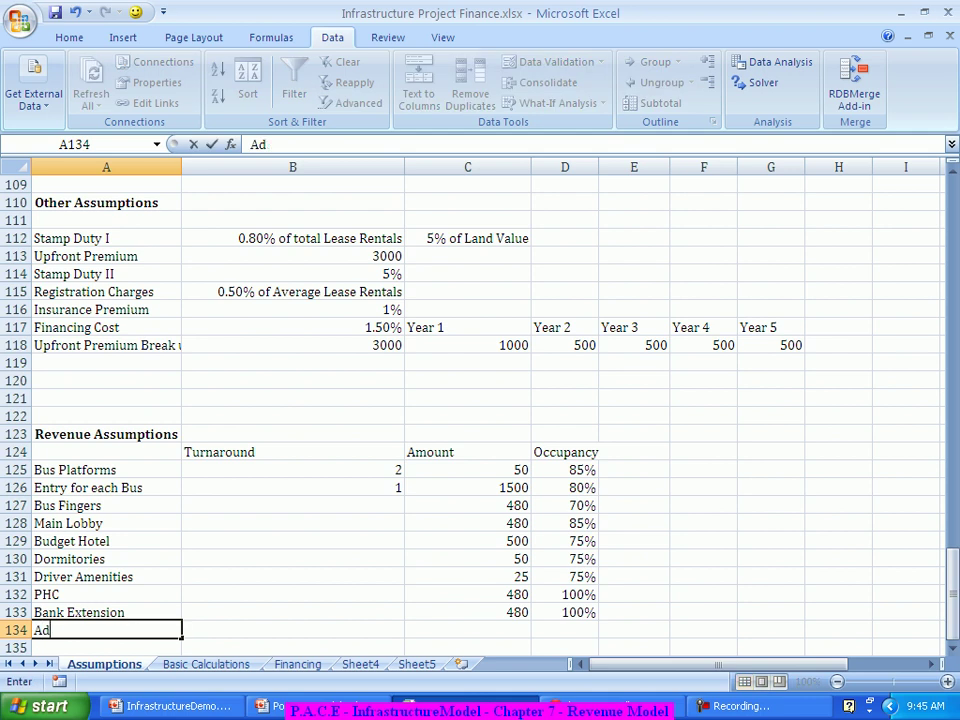
text(ministrat)
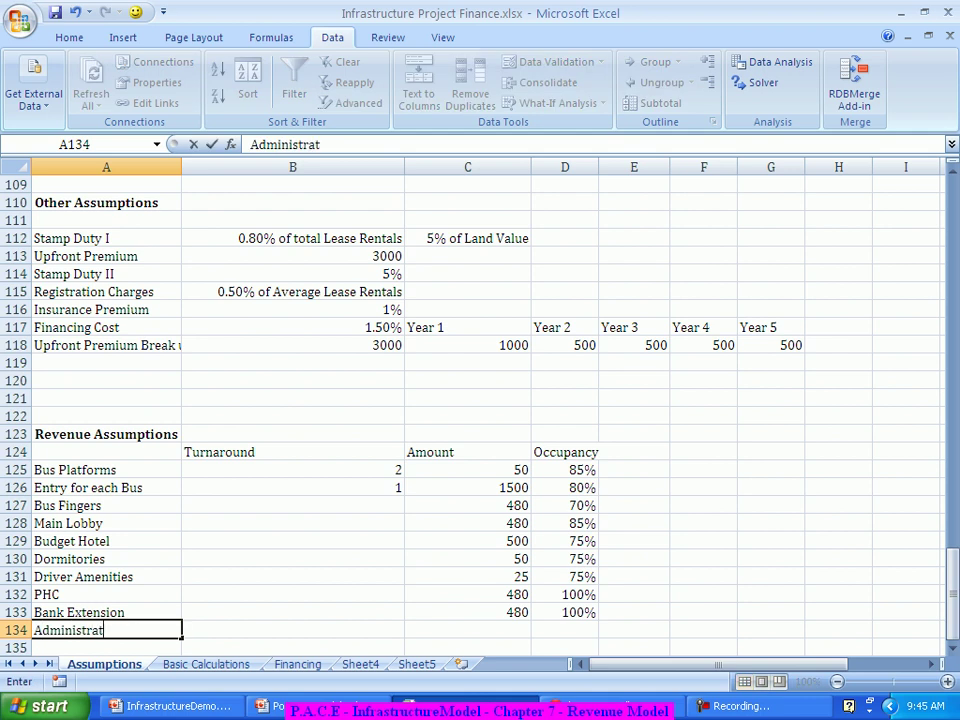
text(ive office)
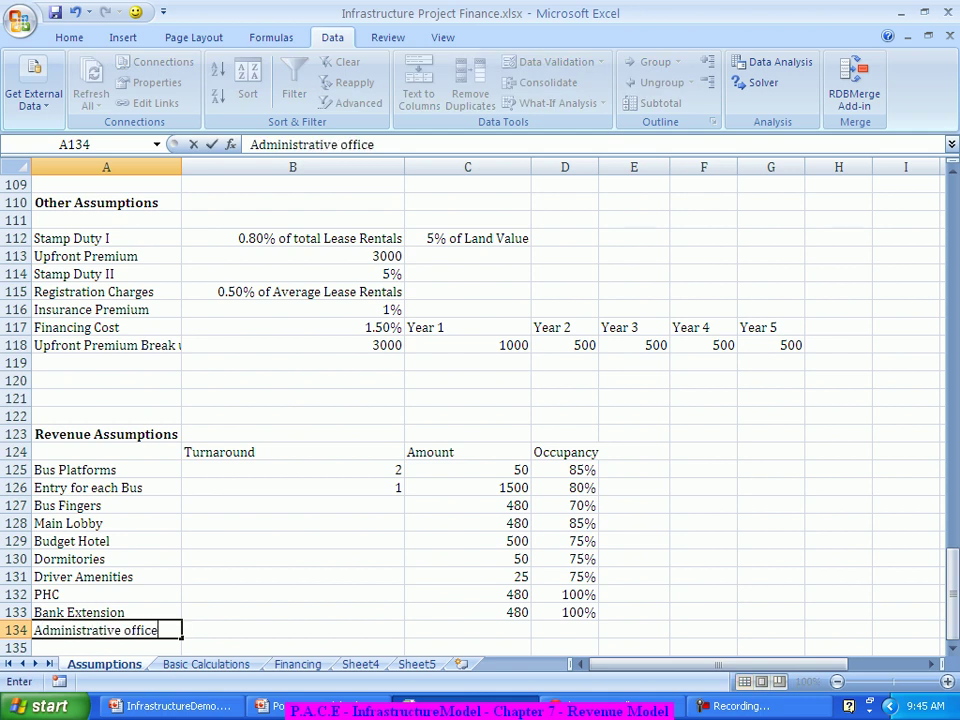
key(Tab)
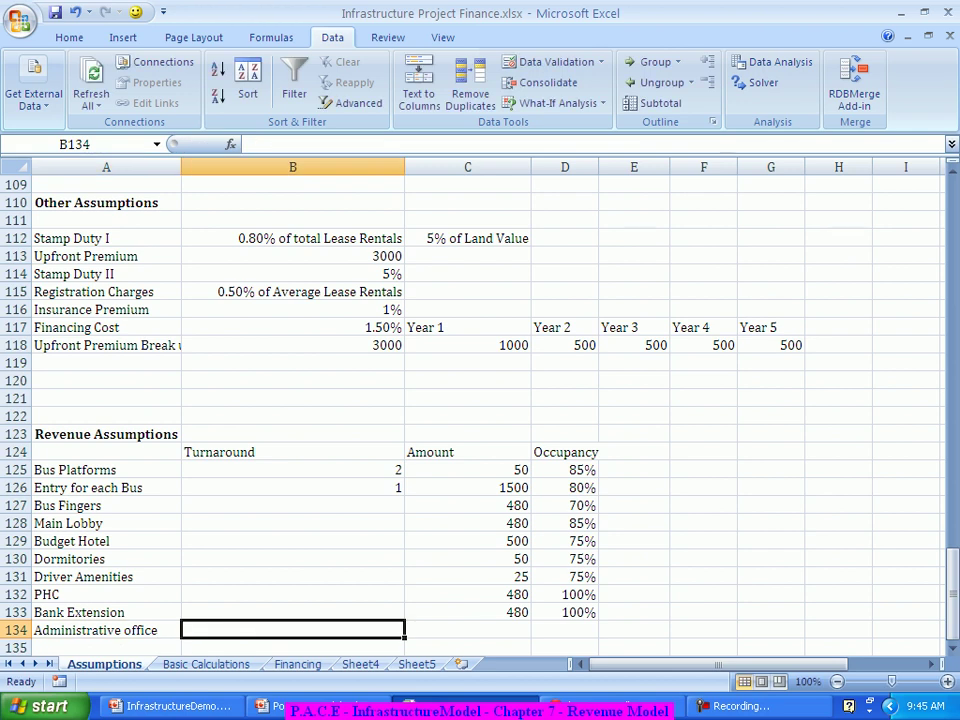
key(Tab)
text(480)
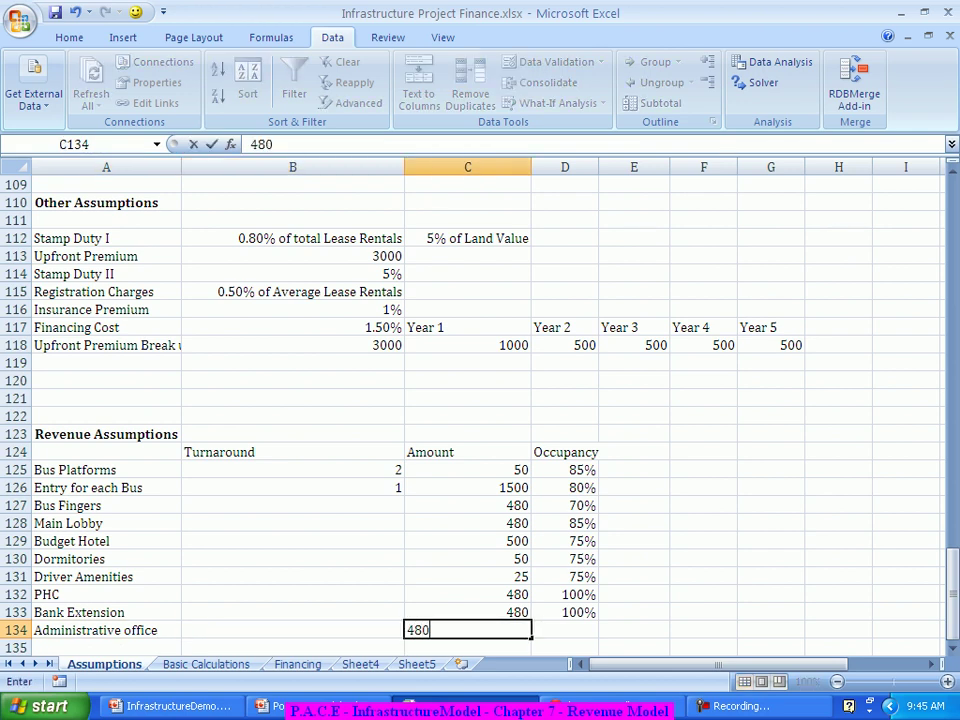
key(Tab)
text(100)
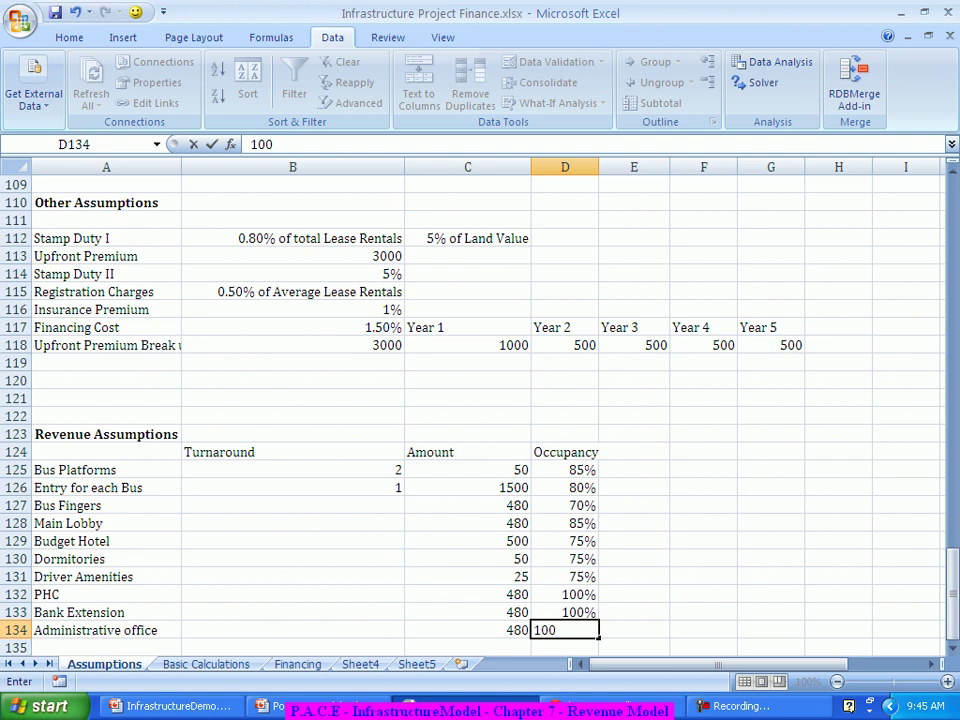
text(%)
key(Return)
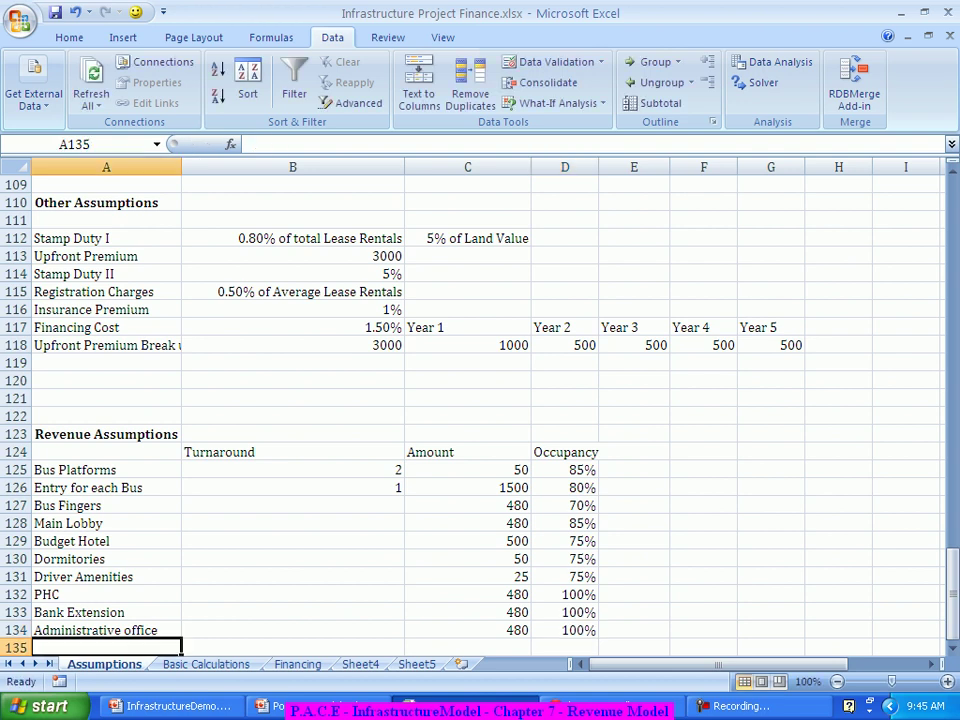
Add a "Travel Operators Space" row in row 135 with no turnaround, an amount of 480 and an occupancy of 85%.
text(Travel Operators Space)
key(Tab)
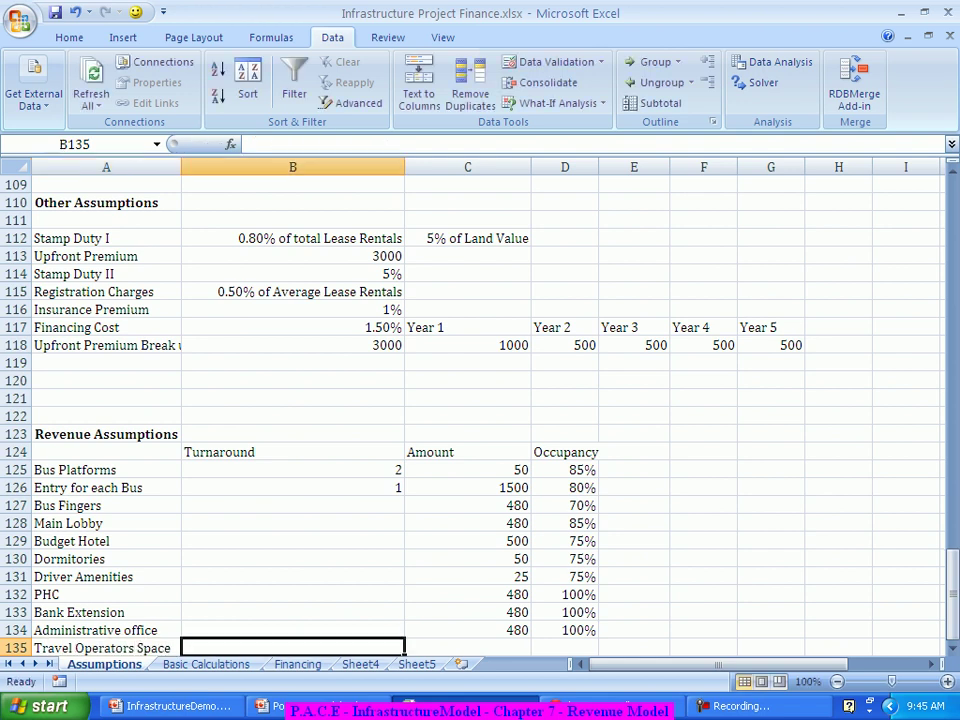
click(467, 647)
text(480)
key(Tab)
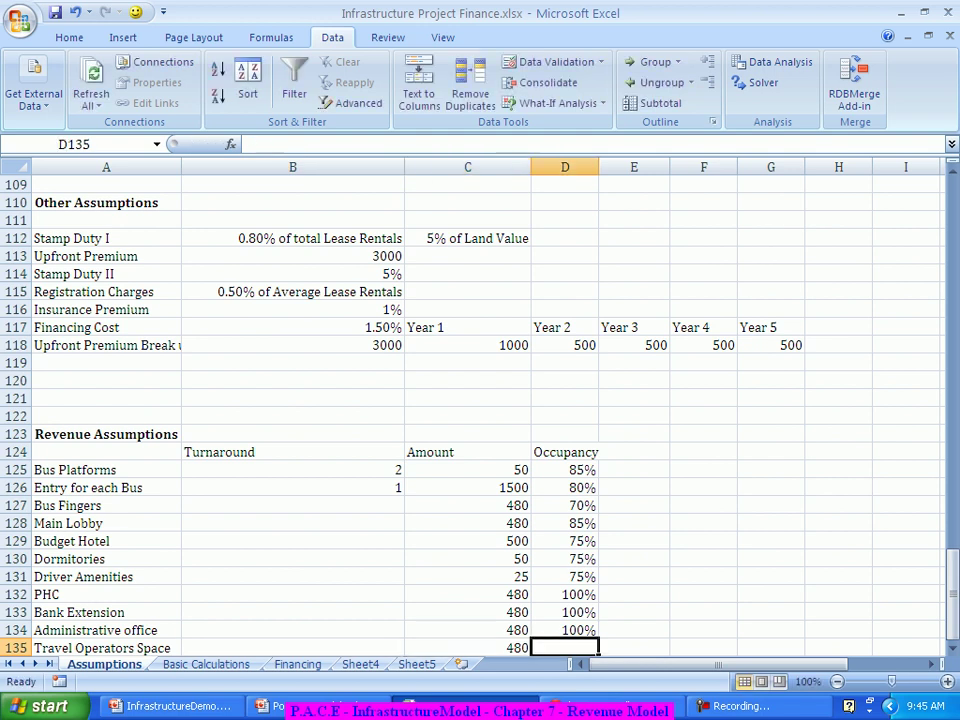
text(85%)
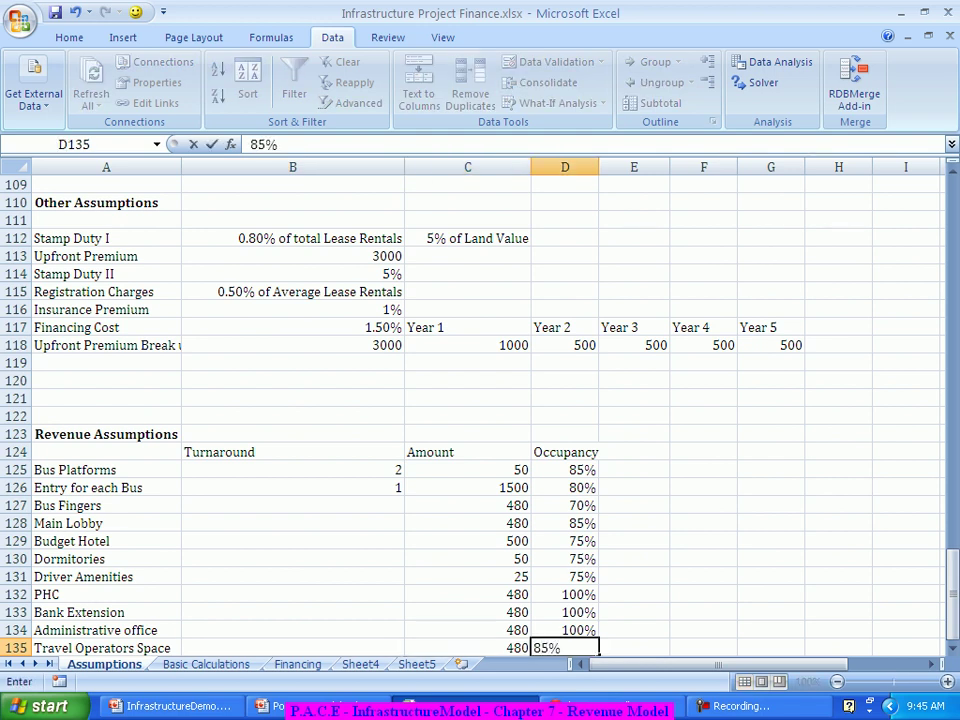
Add a "Petrol Pumps" row in row 136 with no turnaround, an amount of 10 and an occupancy of 90%.
key(Return)
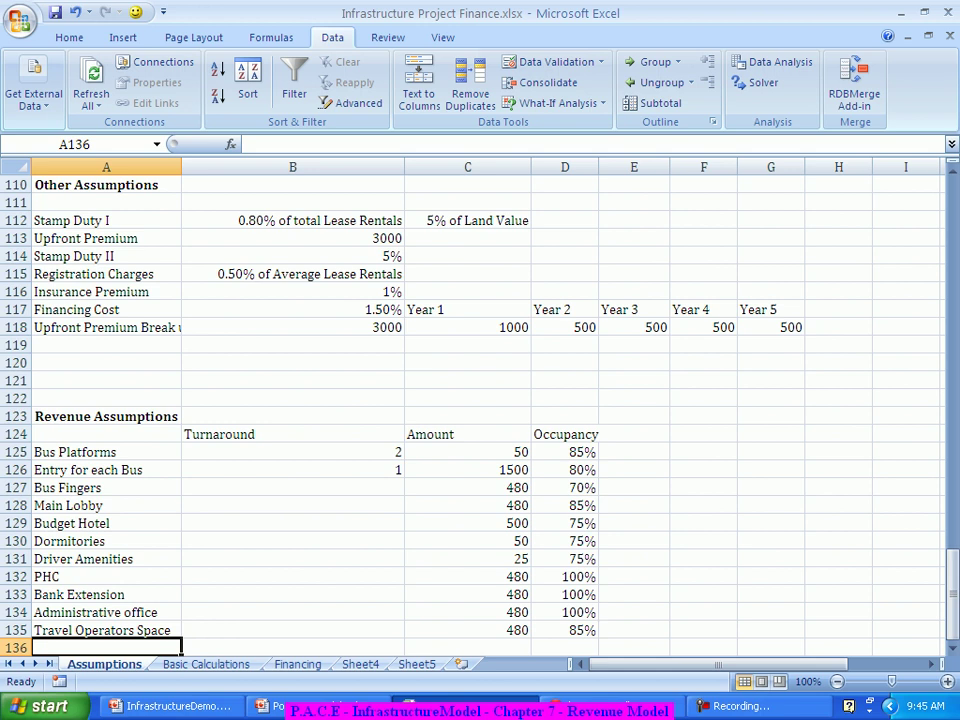
text(Petrol Pumps)
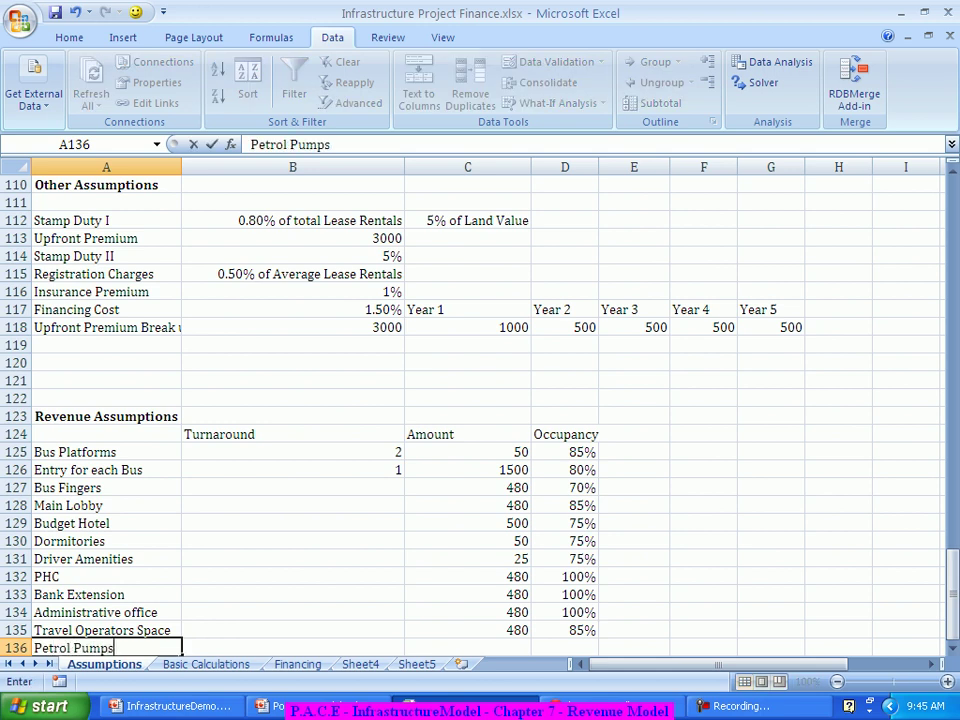
key(Tab)
key(Tab)
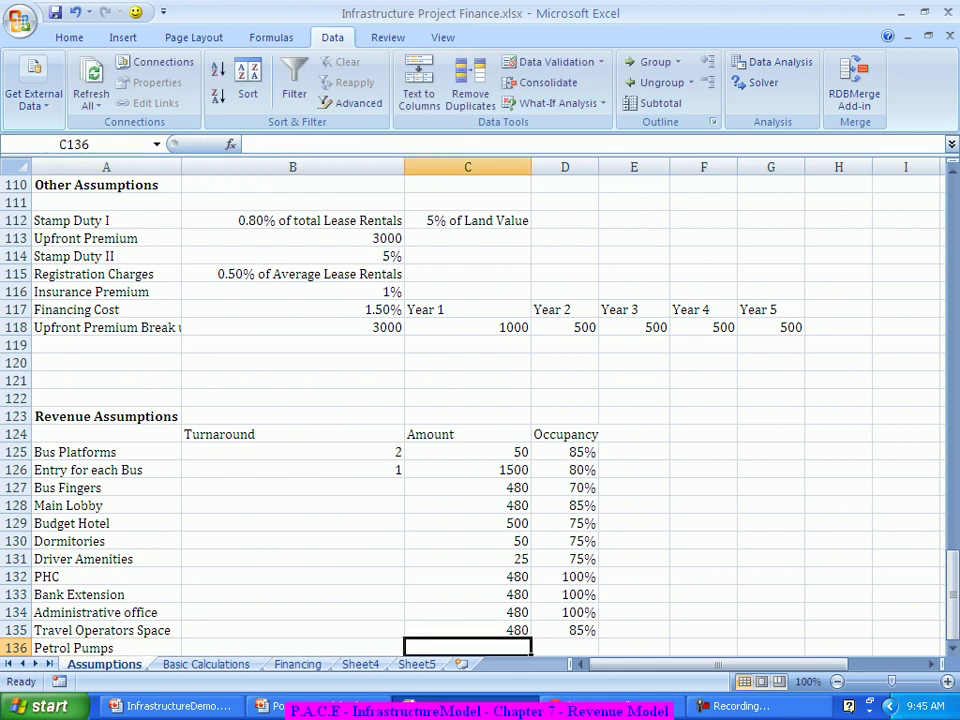
text(10)
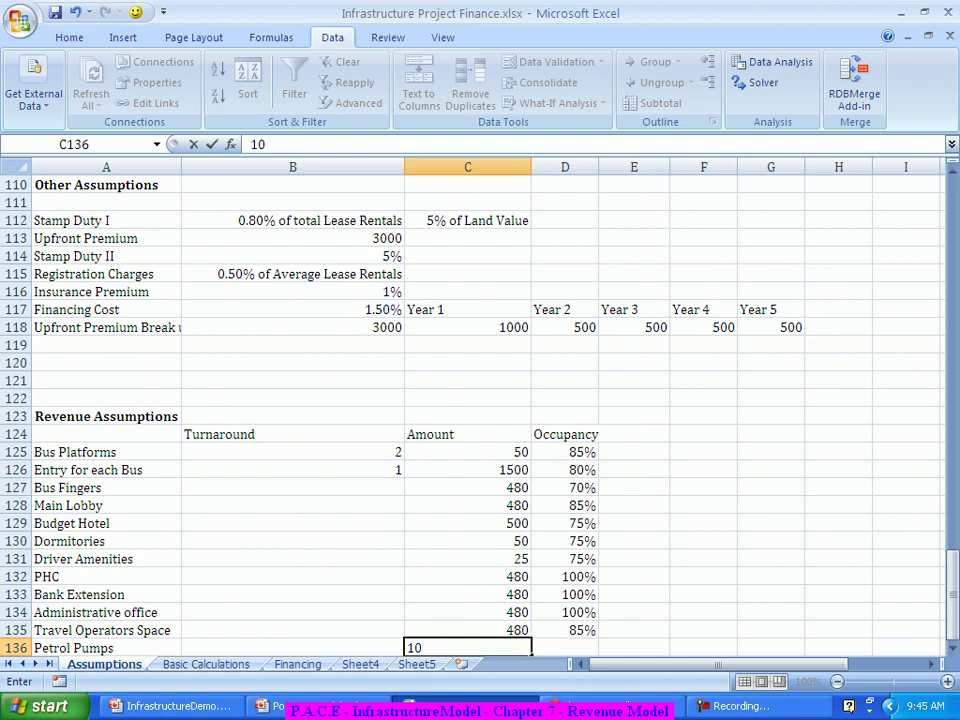
key(Tab)
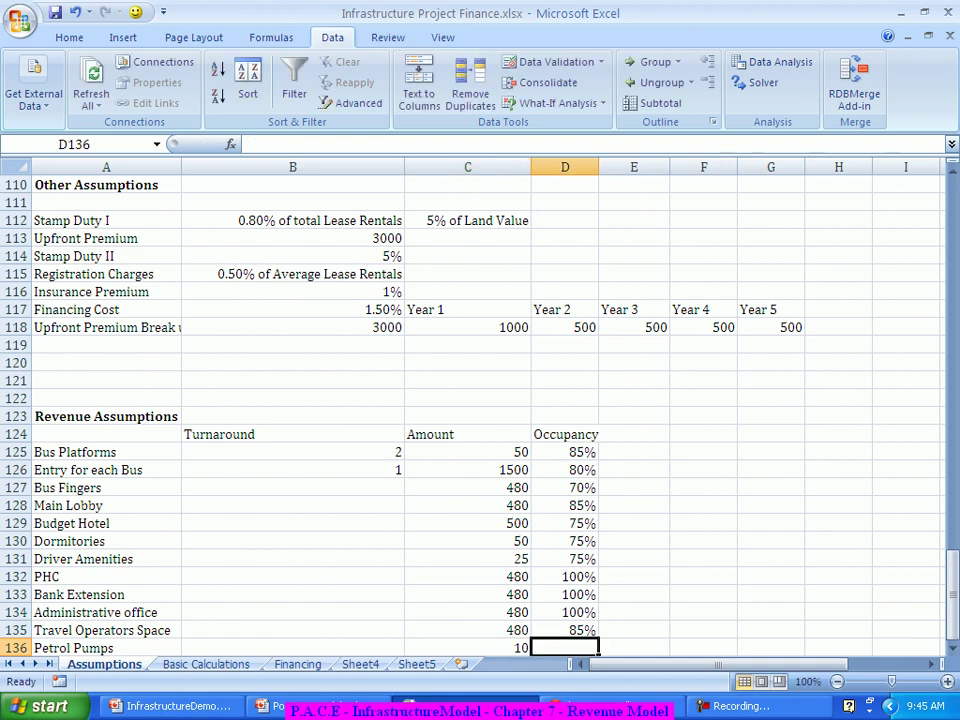
text(80%)
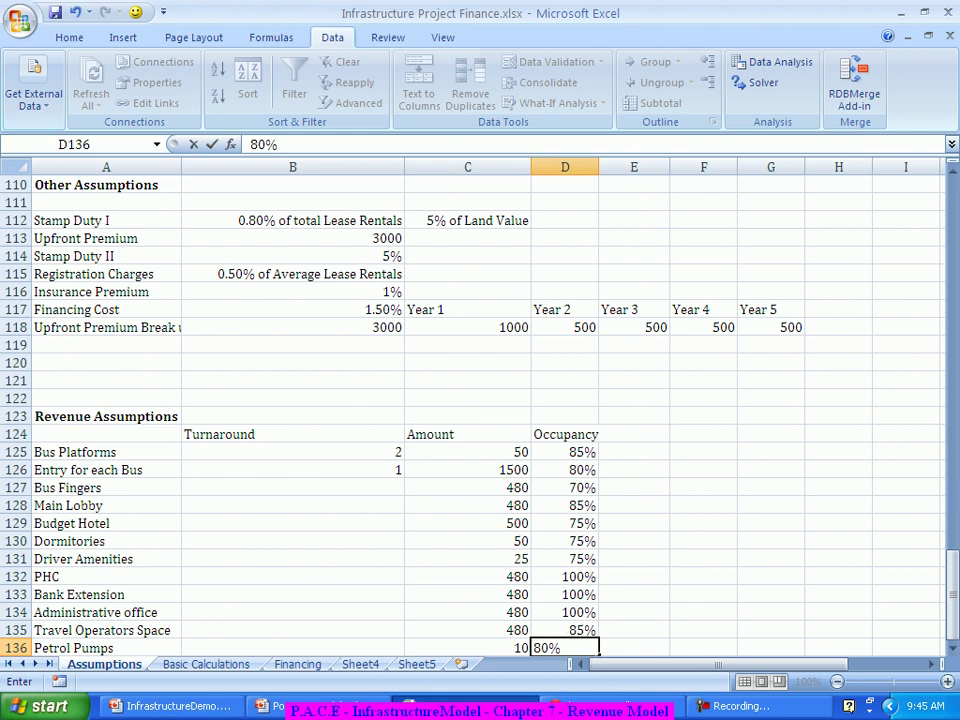
key(BackSpace)
key(BackSpace)
key(BackSpace)
text(90%)
key(Return)
Add an "Auto Service Center" row in row 137 with no turnaround, an amount of 10 and an occupancy of 80%.
text(Auto S)
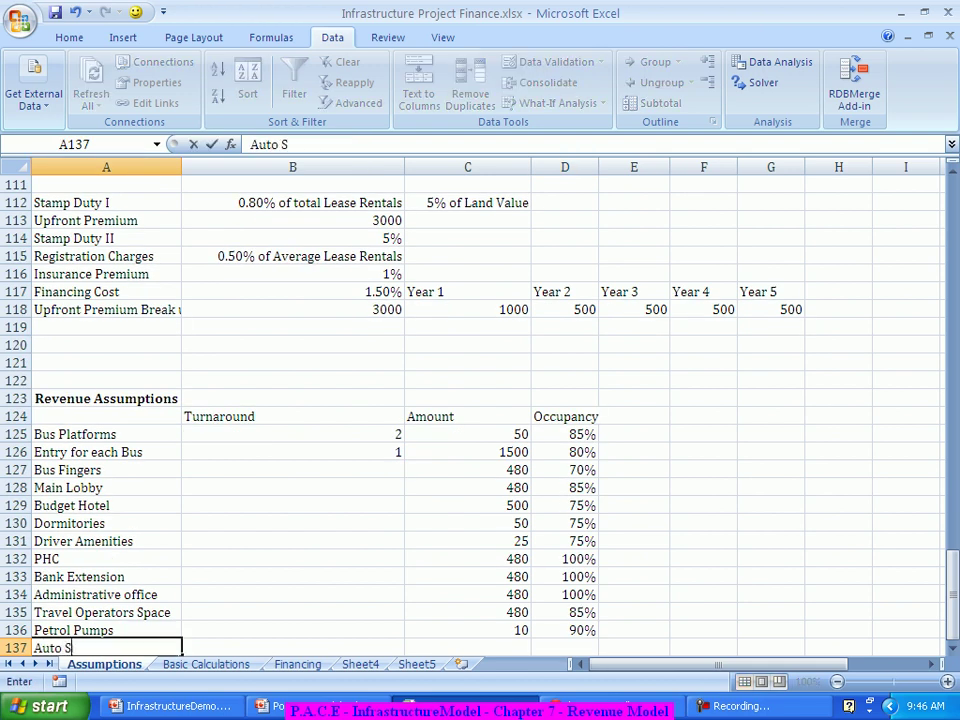
text(ervice Center)
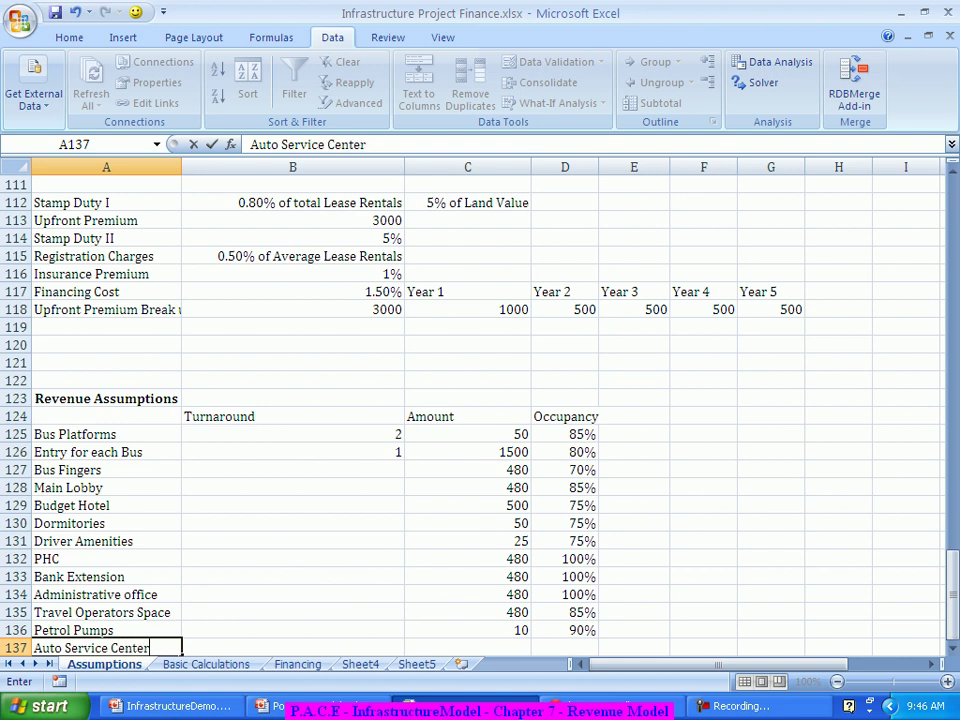
key(Tab)
key(Tab)
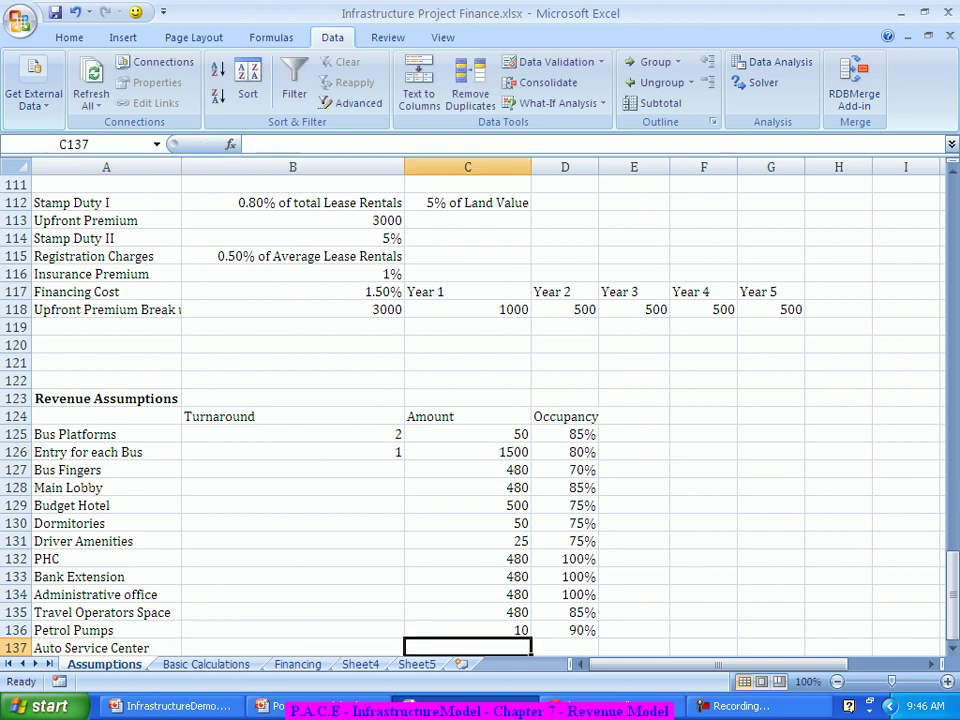
text(10)
key(Return)
key(Tab)
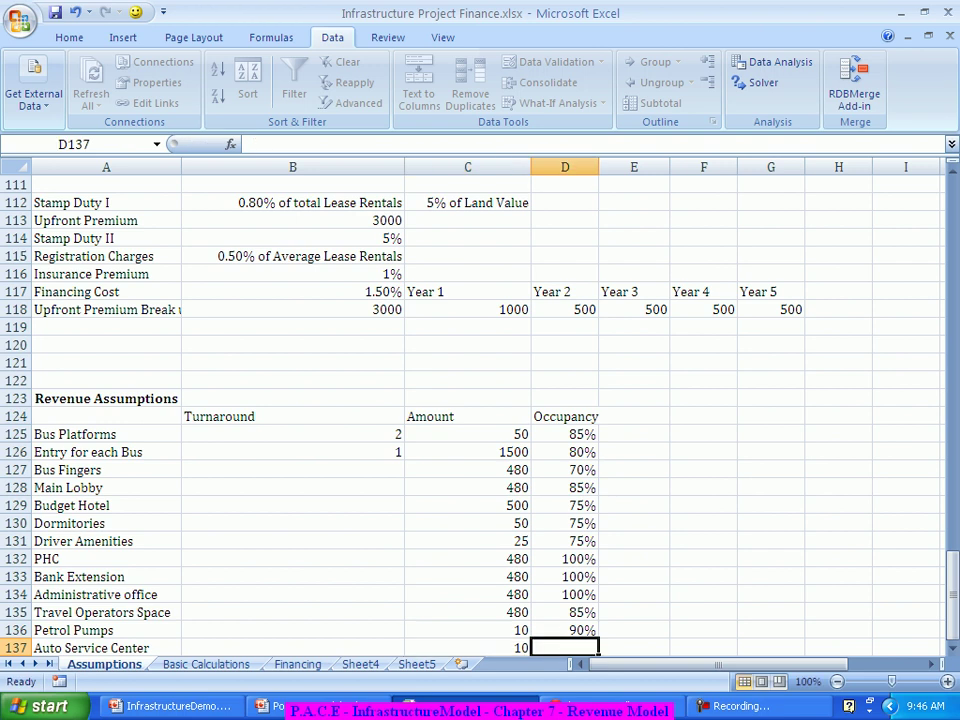
text(80-)
key(BackSpace)
text(%)
key(Return)
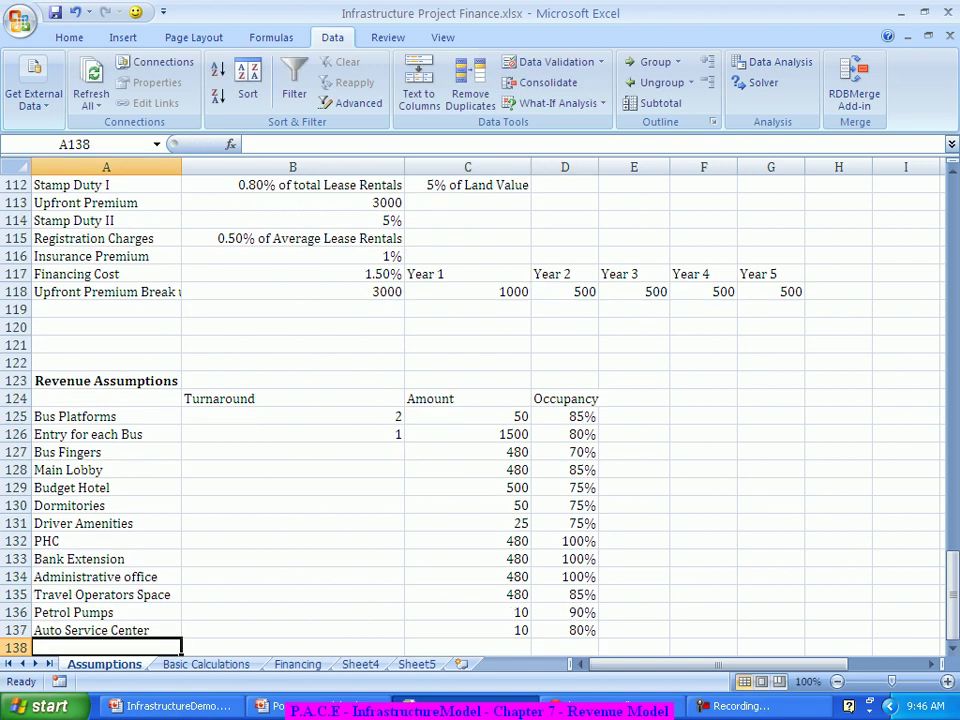
Add a "Parking for 4 Wheelers" row in row 138 with no turnaround, an amount of 20 and an occupancy of 100%.
text(Parking)
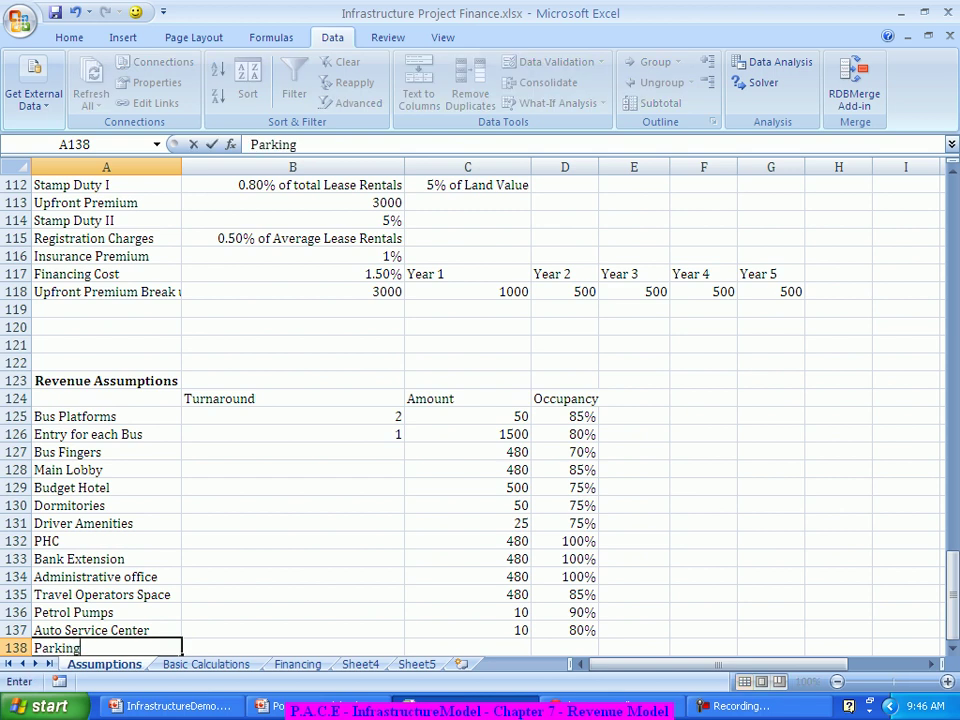
text( for 4 W)
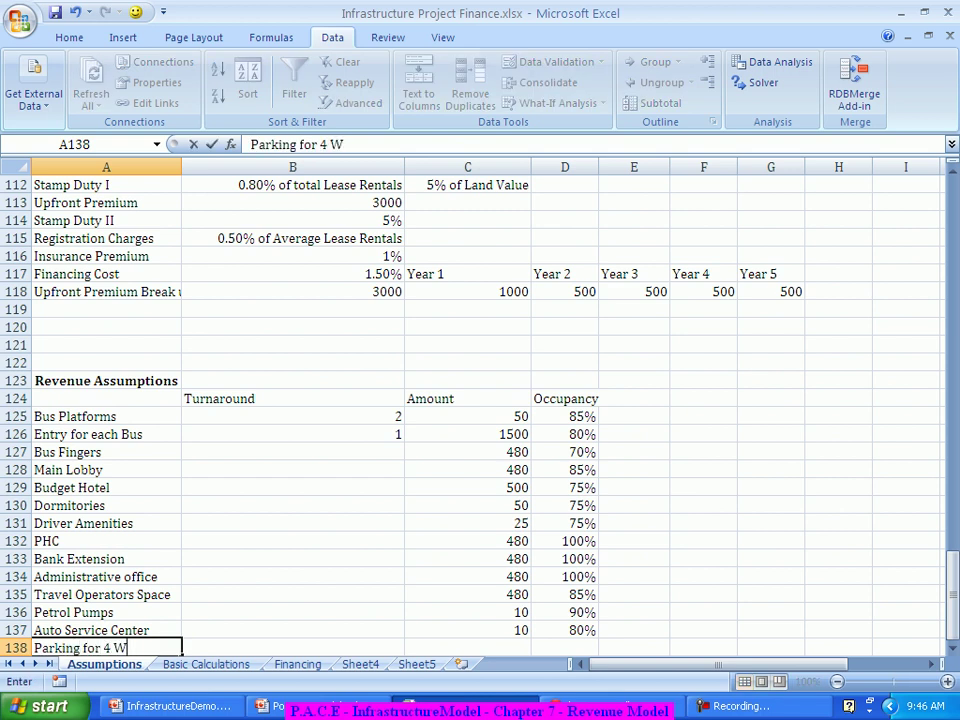
text(heelers)
key(Tab)
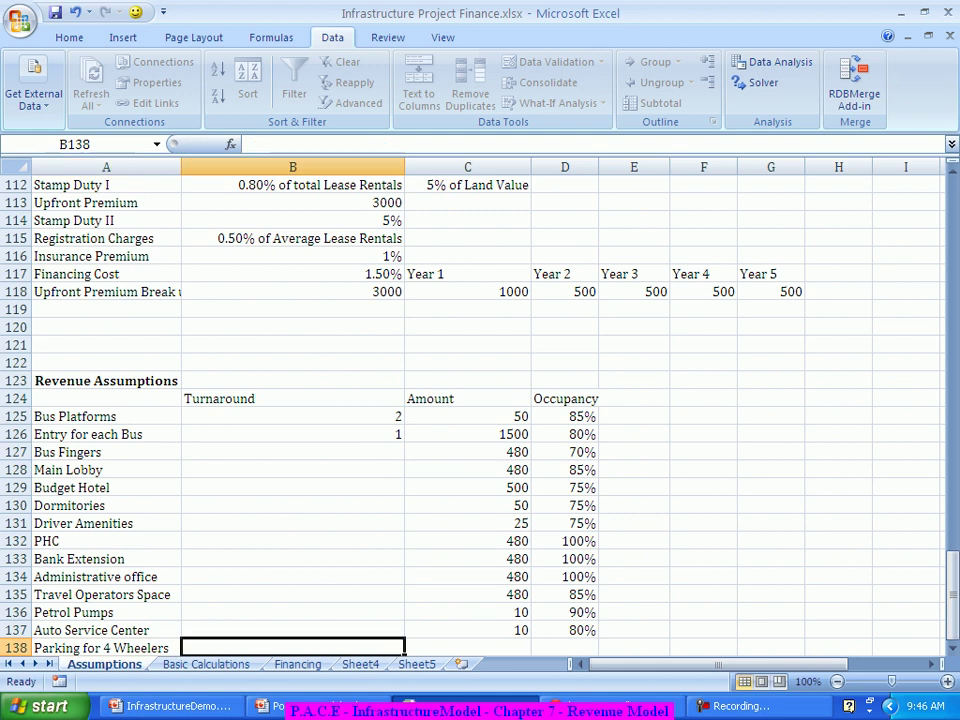
key(Tab)
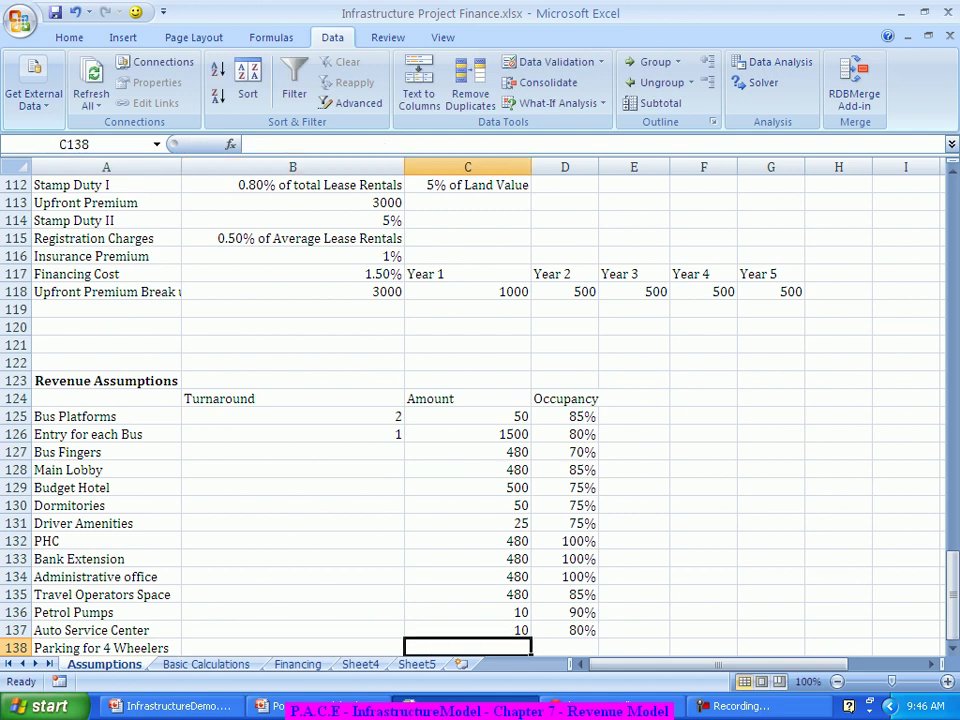
text(20)
key(Tab)
text(100%)
key(Return)
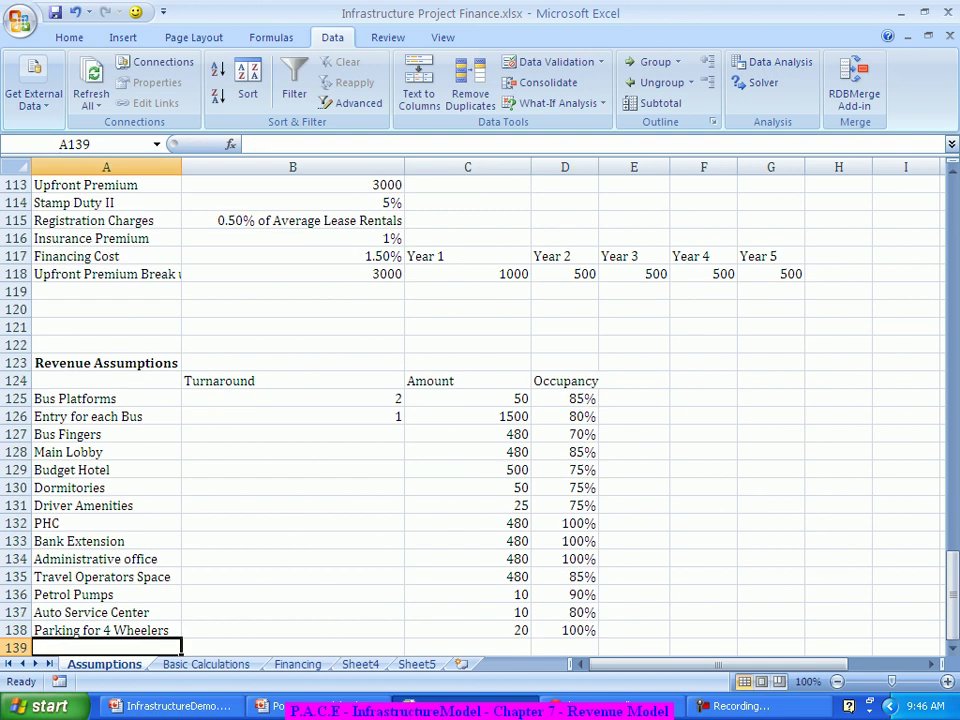
Add a "Parking for 2 Wheelers" row in row 139 with no turnaround, an amount of 10 and an occupancy of 100%.
text(Parking f)
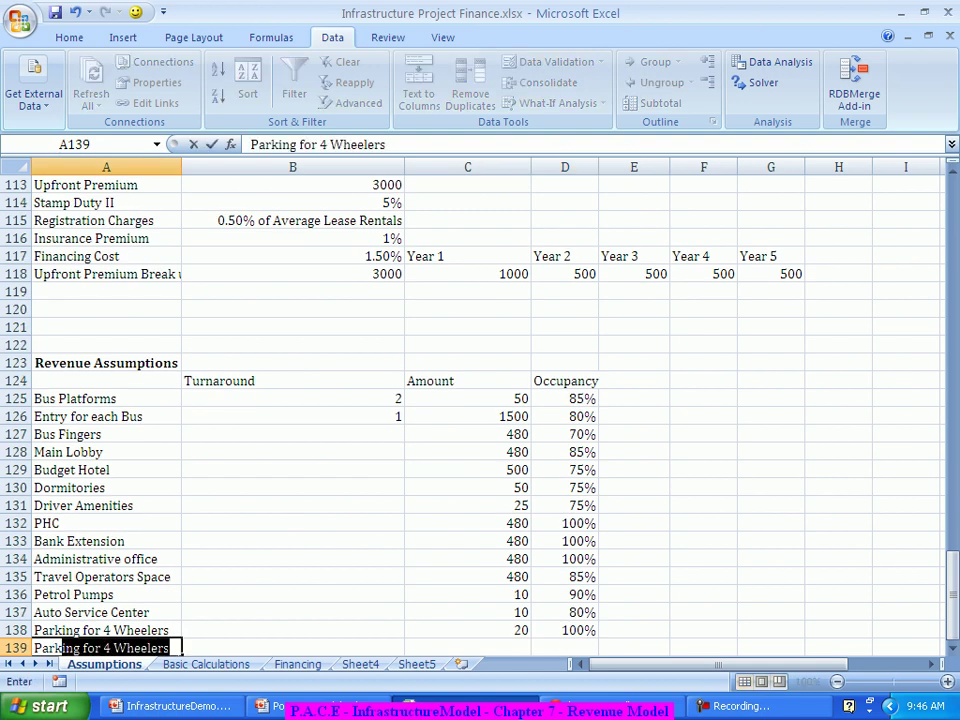
text(or 2)
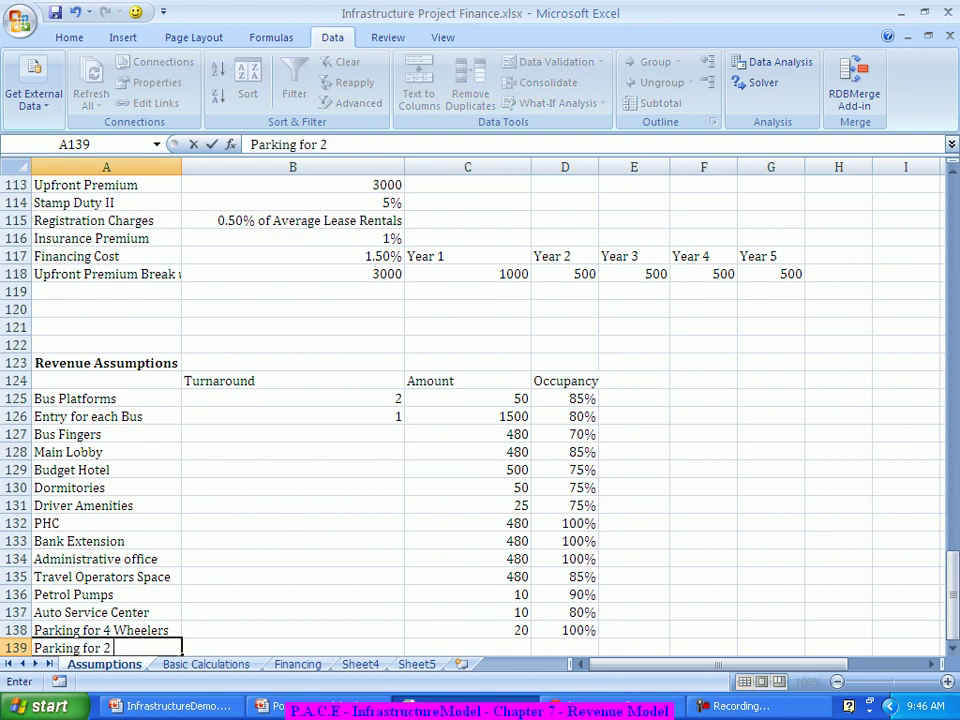
text( Wheelers)
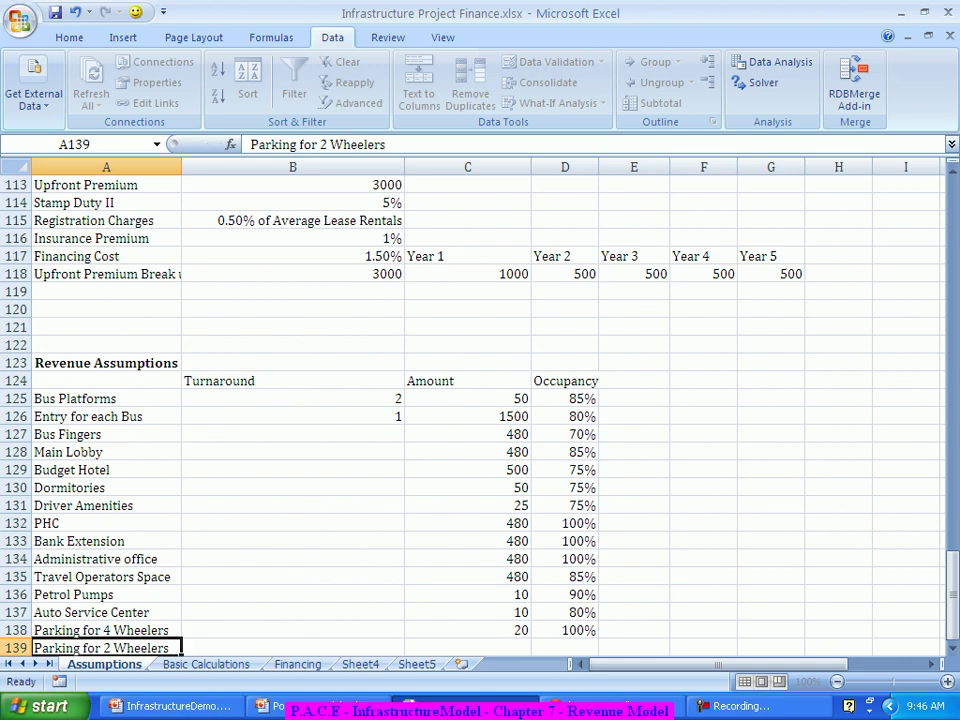
key(Tab)
key(Tab)
text(10)
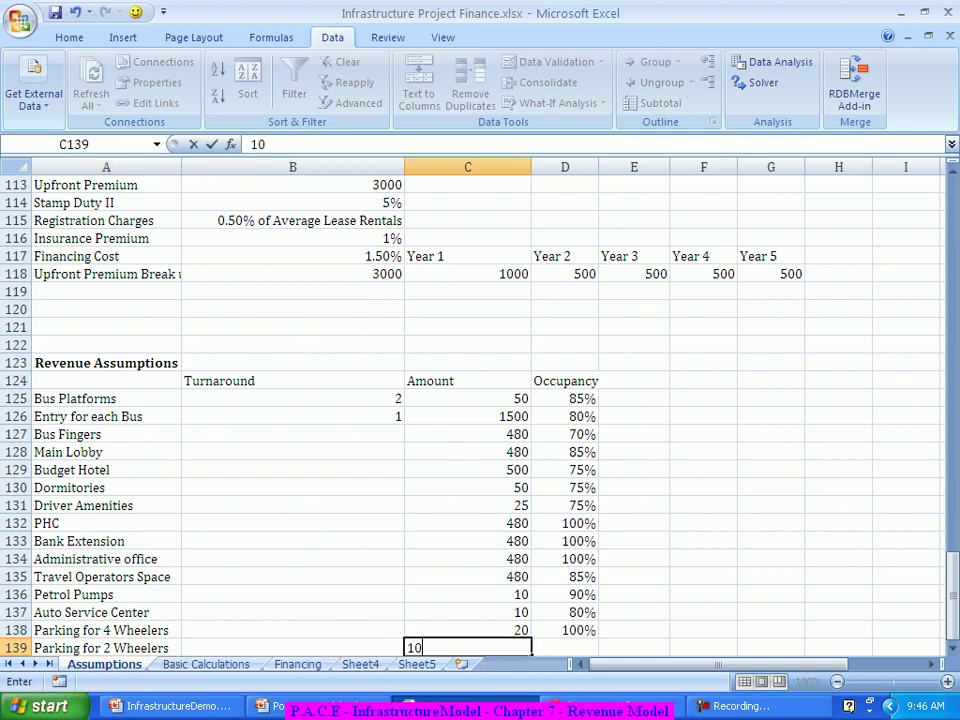
key(Tab)
text(100%)
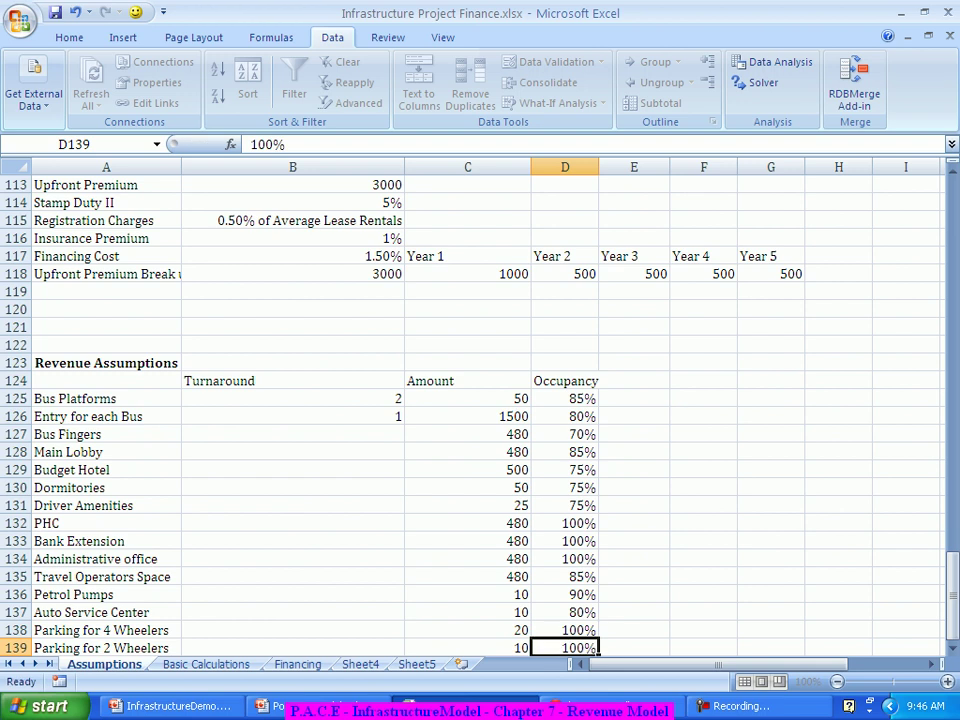
key(Return)
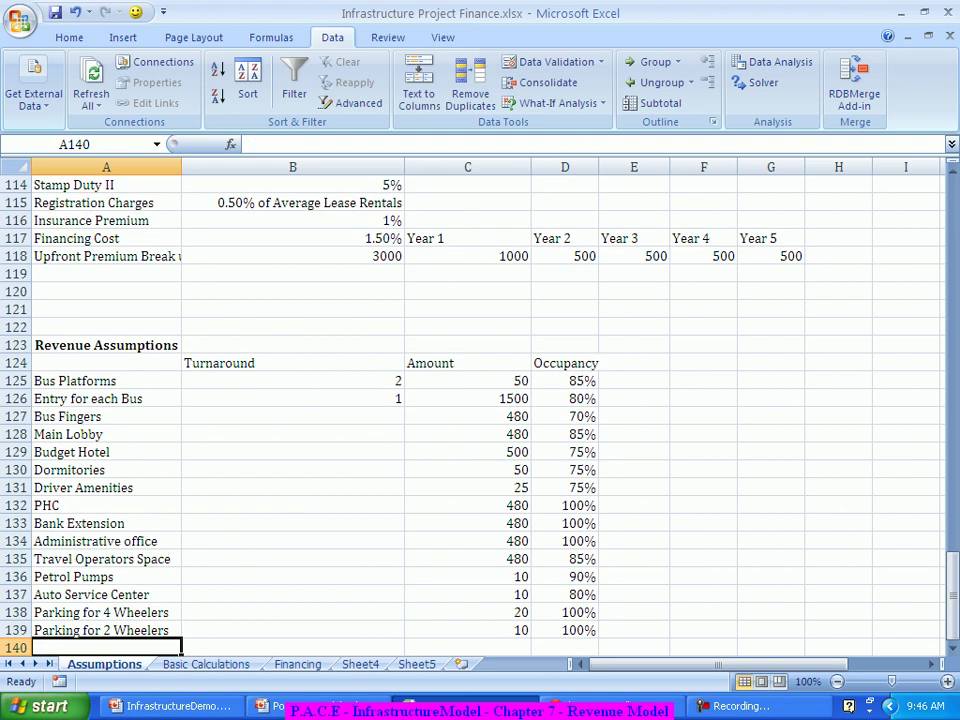
Add a "Parking - Hired Transport" row in row 140 with no turnaround, an amount of 30 and an occupancy of 100%.
text(Parking - Hired Transport)
key(Tab)
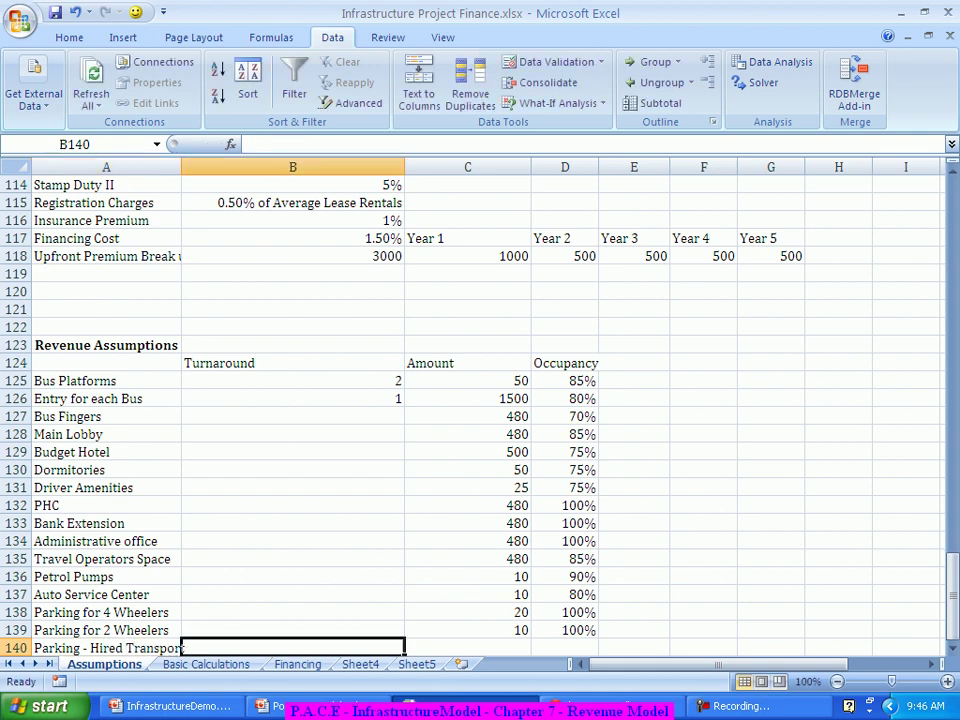
key(Tab)
text(30)
key(Tab)
text(100%)
key(Return)
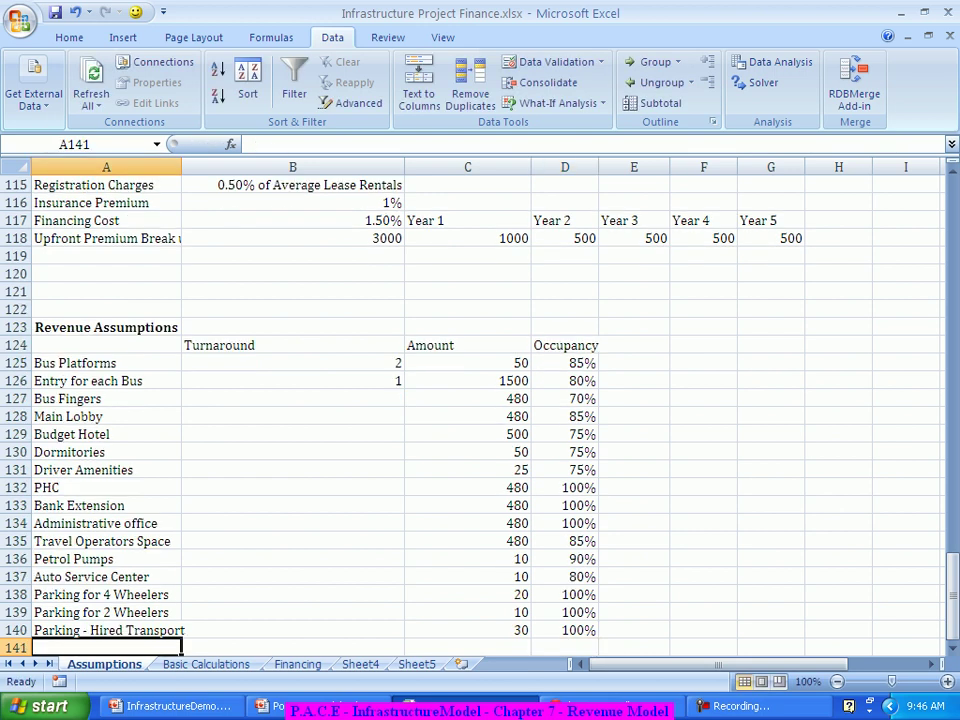
Add a "Revenue from Ads" row in row 141 with an amount of 300, leaving turnaround and occupancy empty.
text(Rev)
text(enue fro)
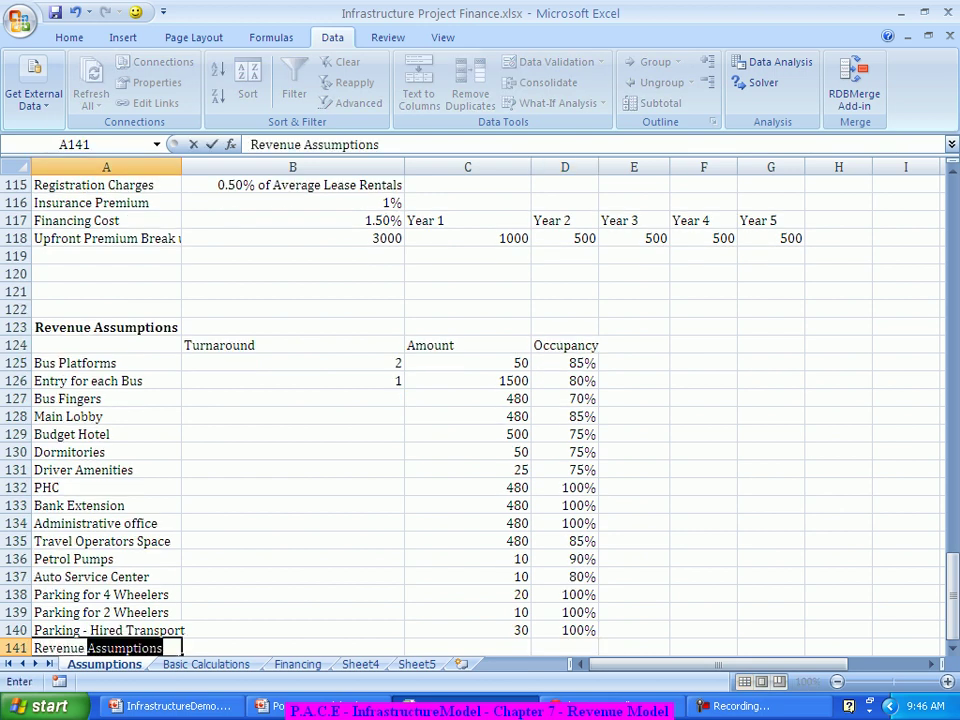
text(m Ads)
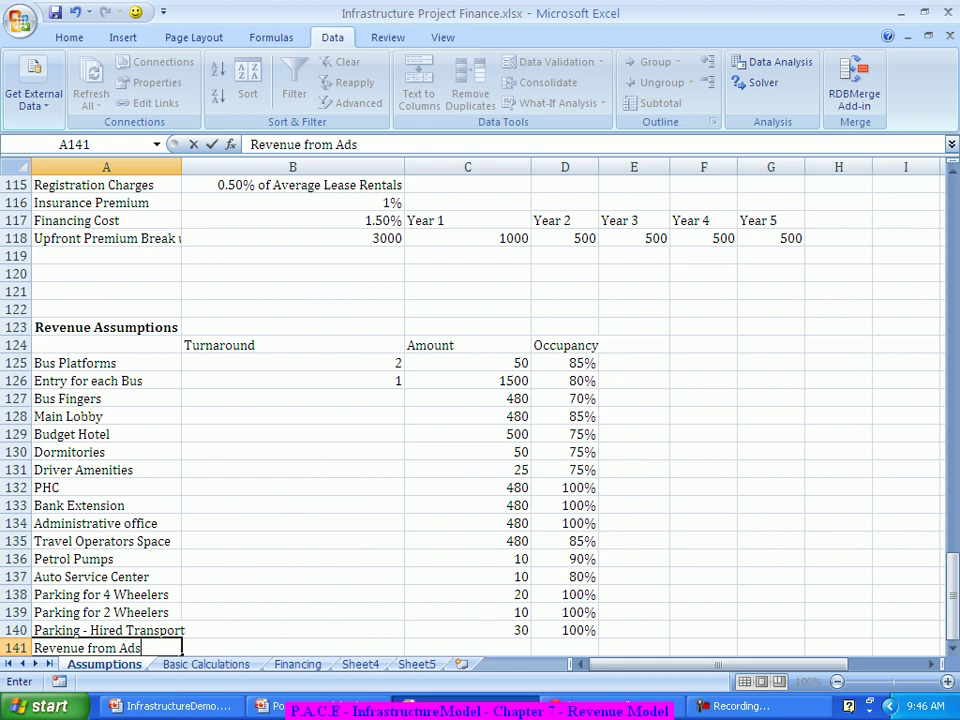
key(Tab)
key(Tab)
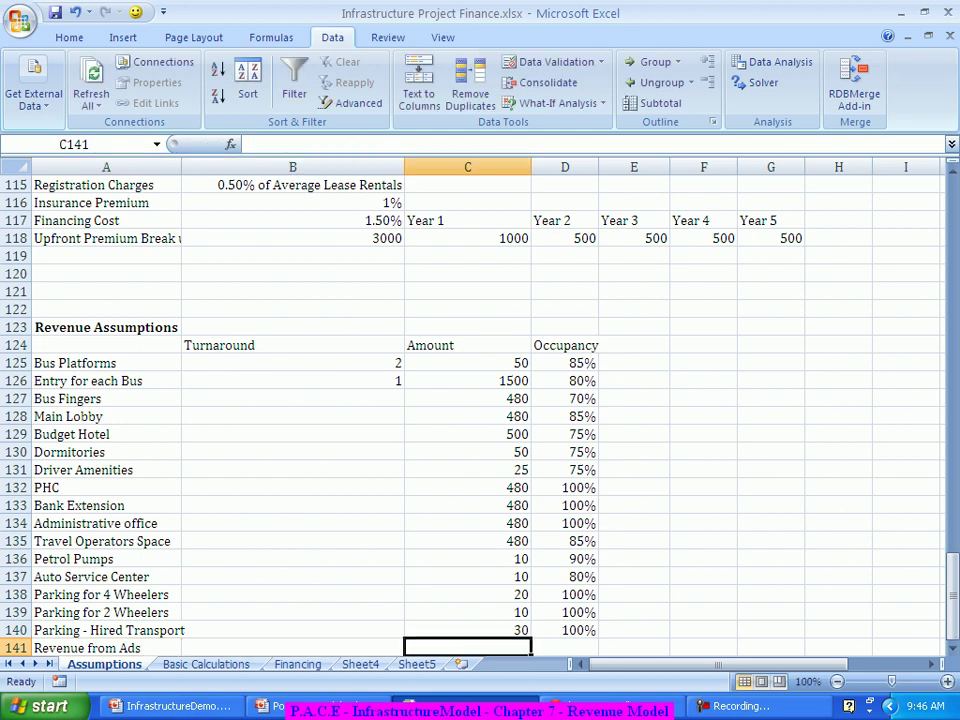
text(3)
key(Tab)
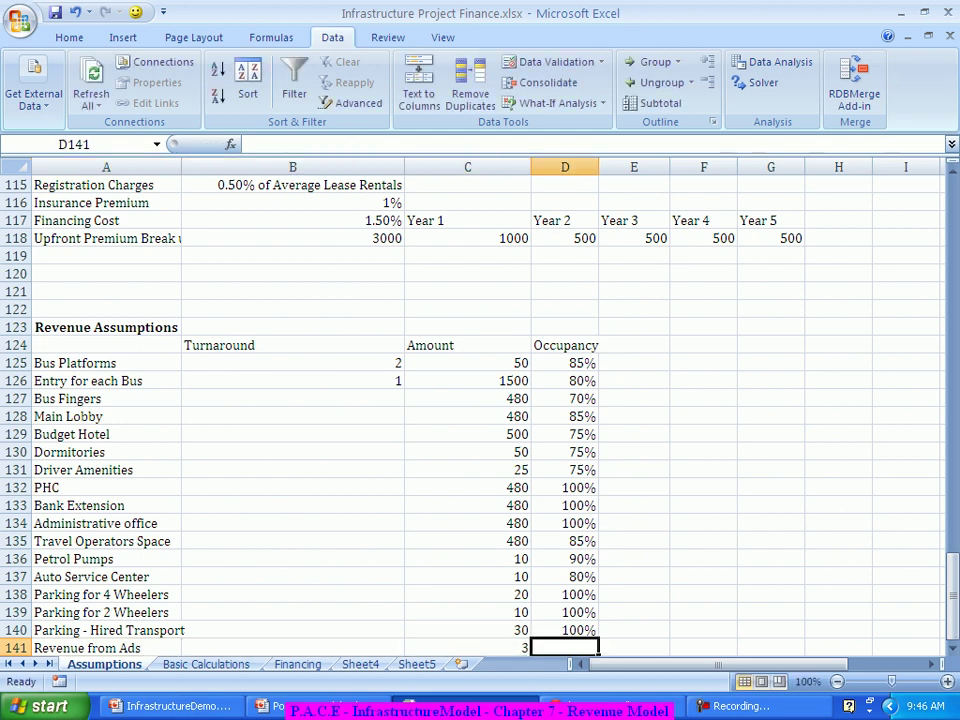
click(467, 647)
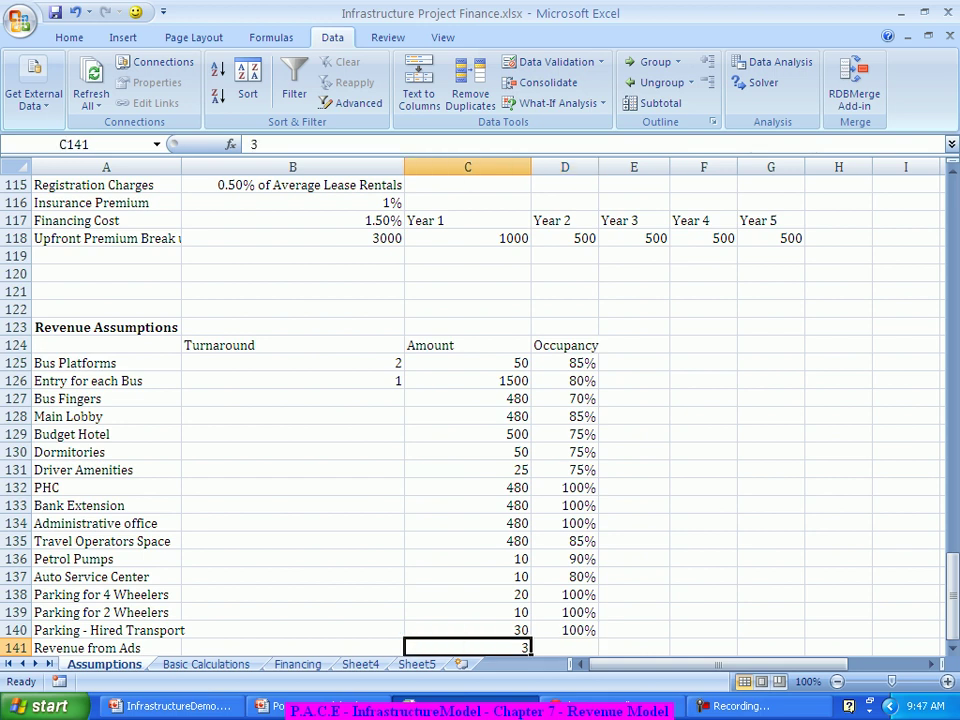
text(300)
key(Tab)
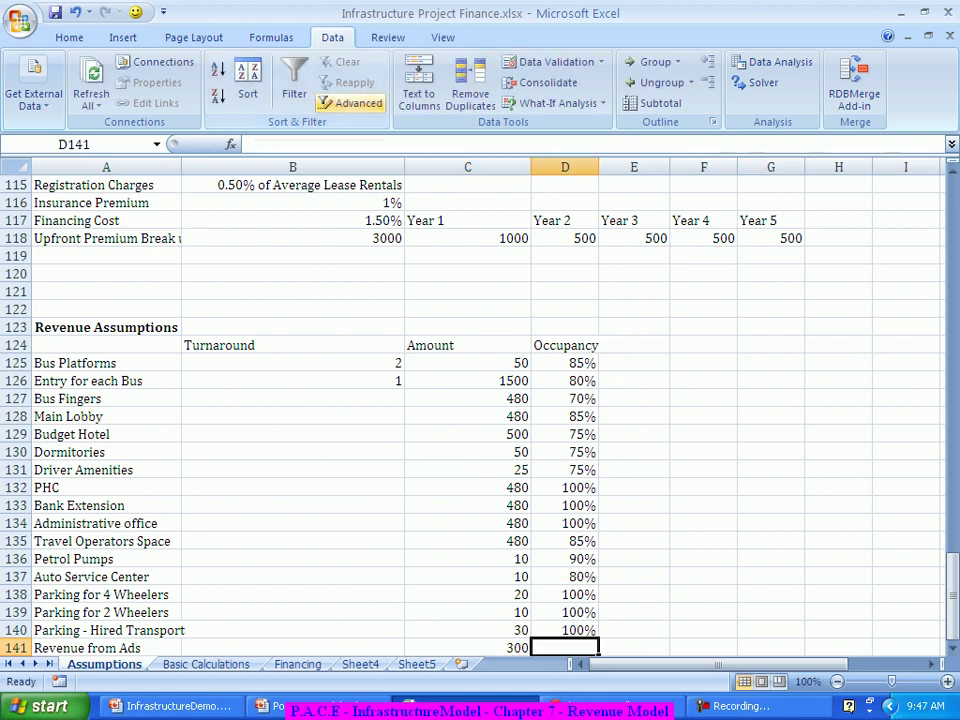
Narrow columns B and C so the Turnaround and Amount columns of the Revenue Assumptions table sit close together.
drag(404, 167, 281, 167)
drag(408, 167, 351, 167)
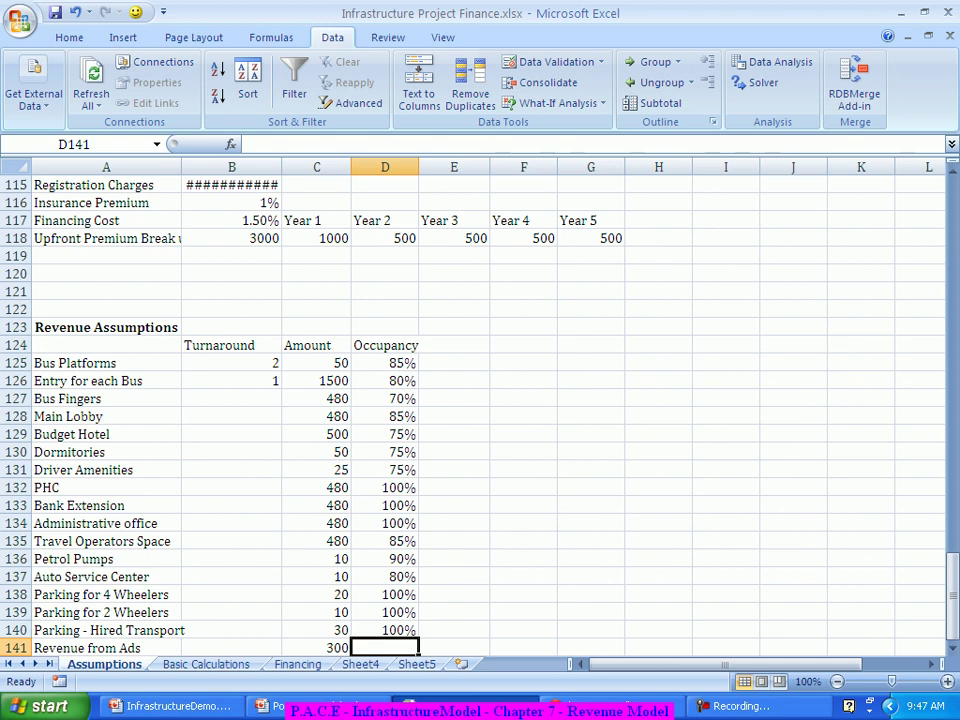
click(453, 363)
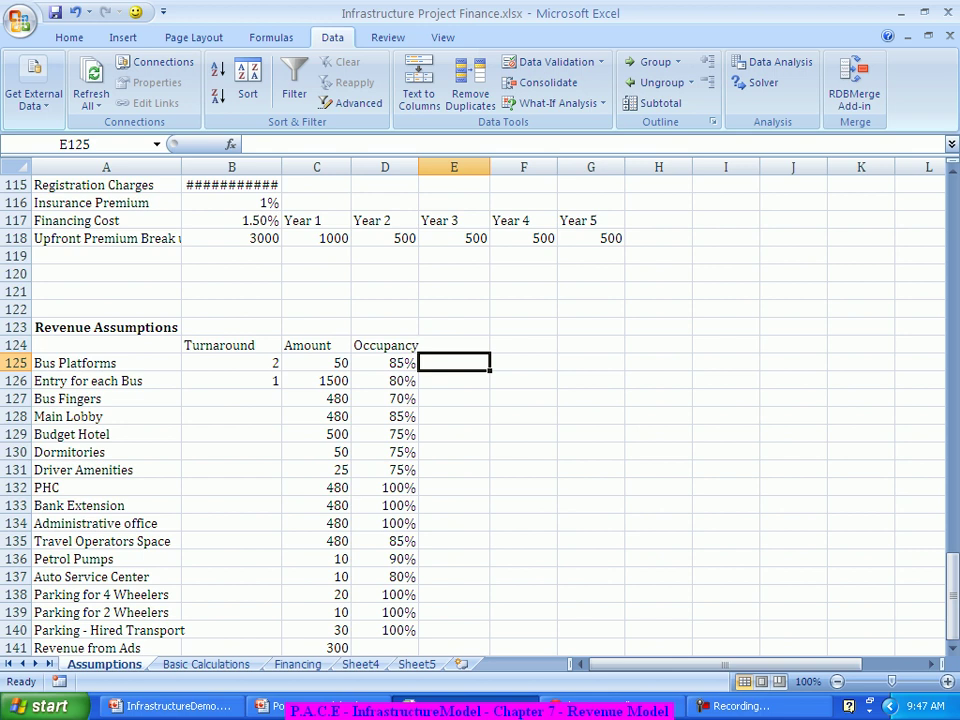
Rename the empty worksheet Sheet4 as "Revenues".
scroll(480, 400, down, 1)
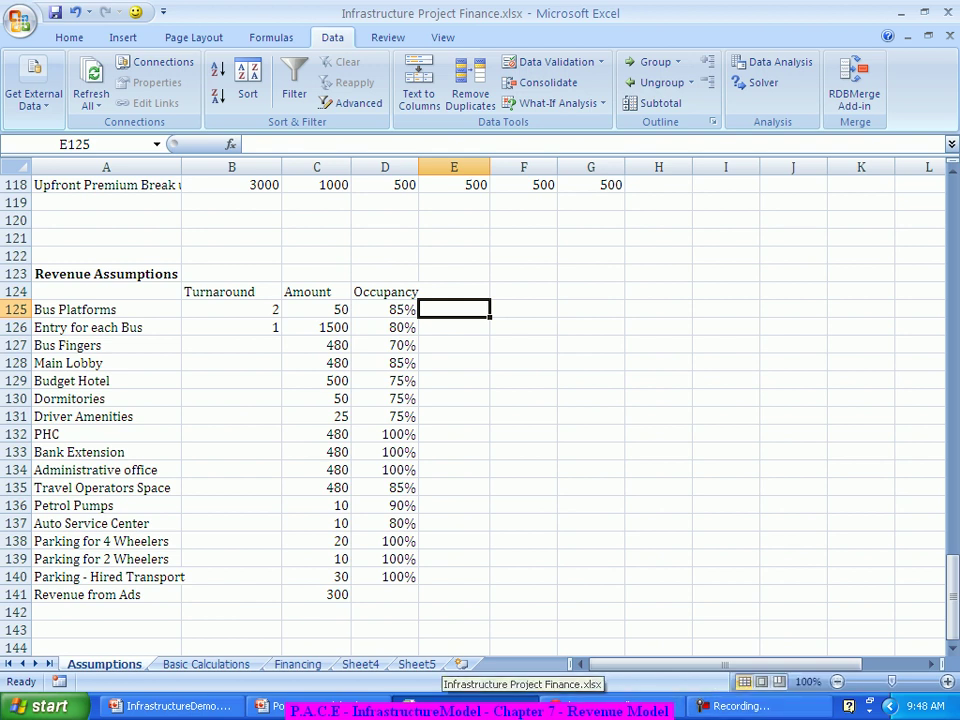
click(360, 664)
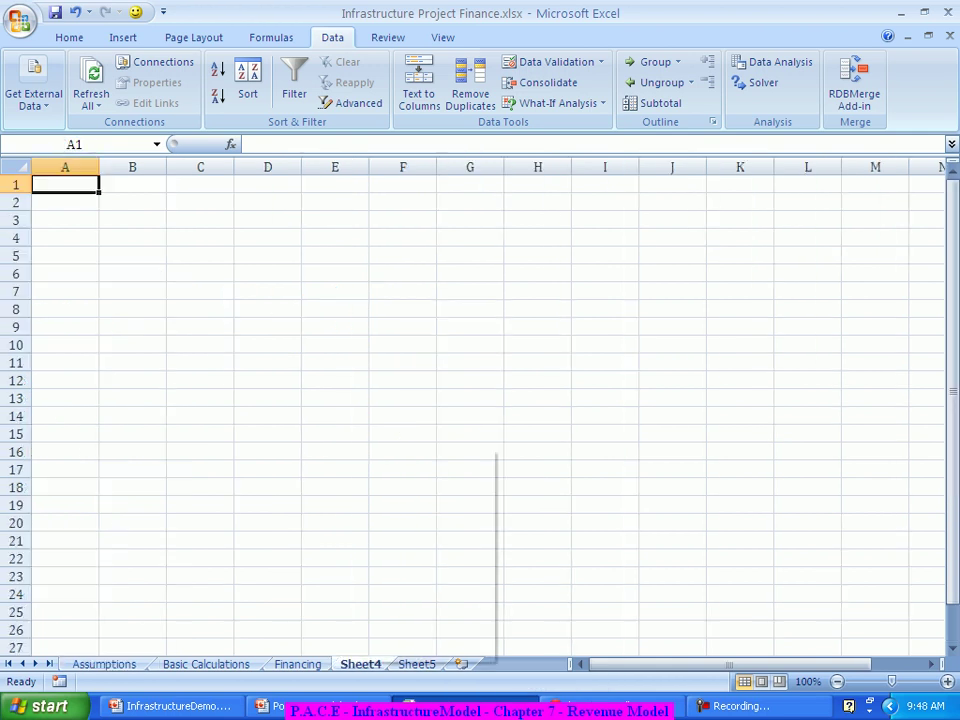
right_click(360, 664)
click(410, 501)
text(Revenues)
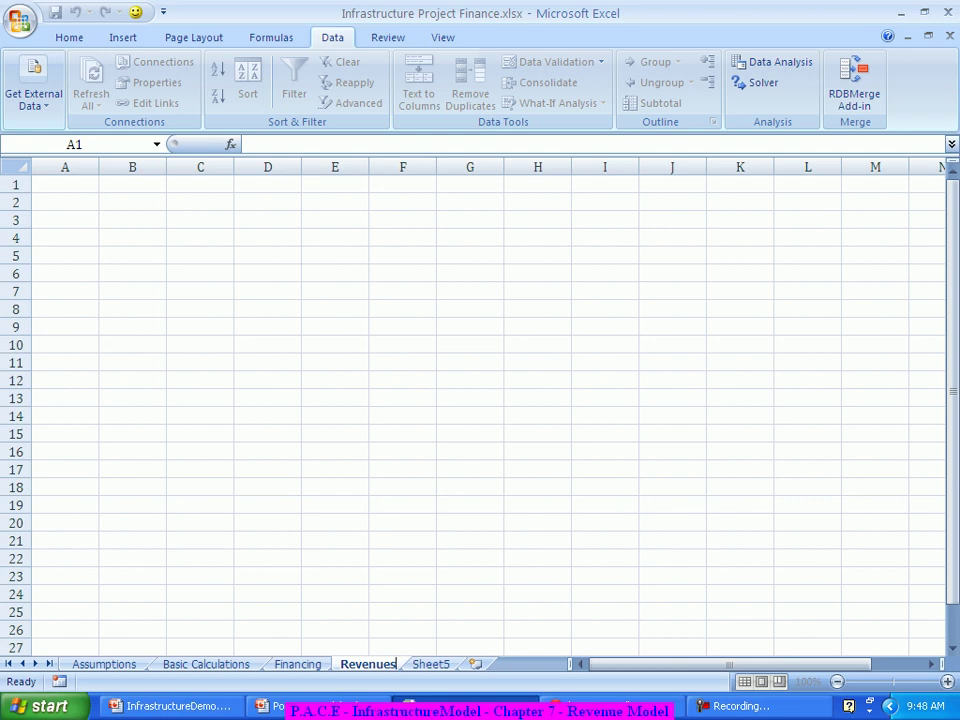
Link A1 of the Revenues sheet to the Year No label in 'Basic Calculations'!A11 and fill the formula across row 1 through column BI.
key(Return)
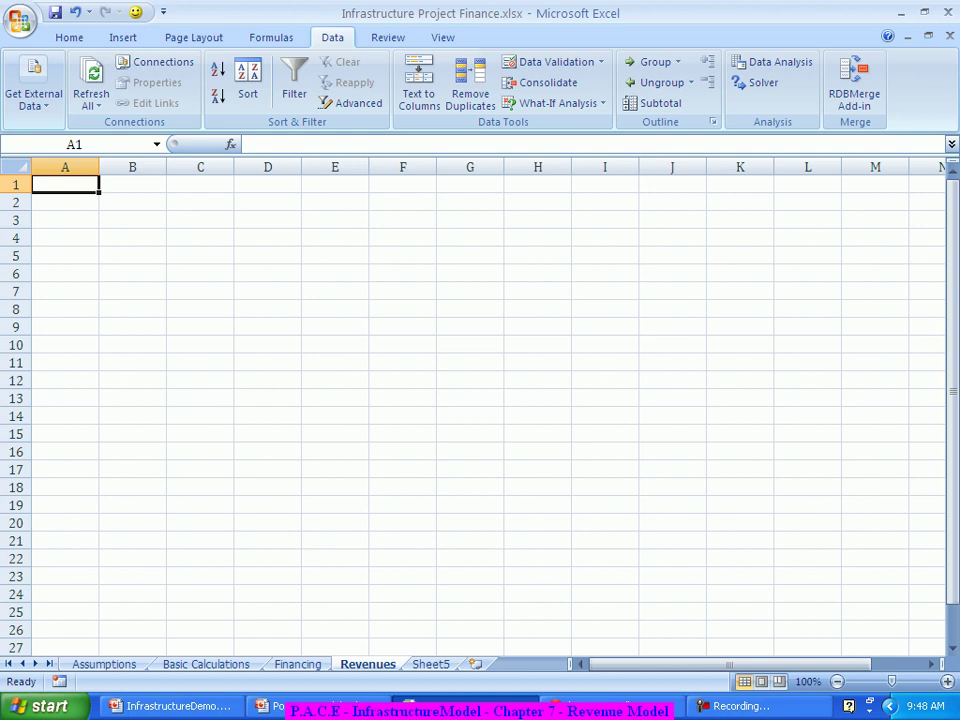
text(=)
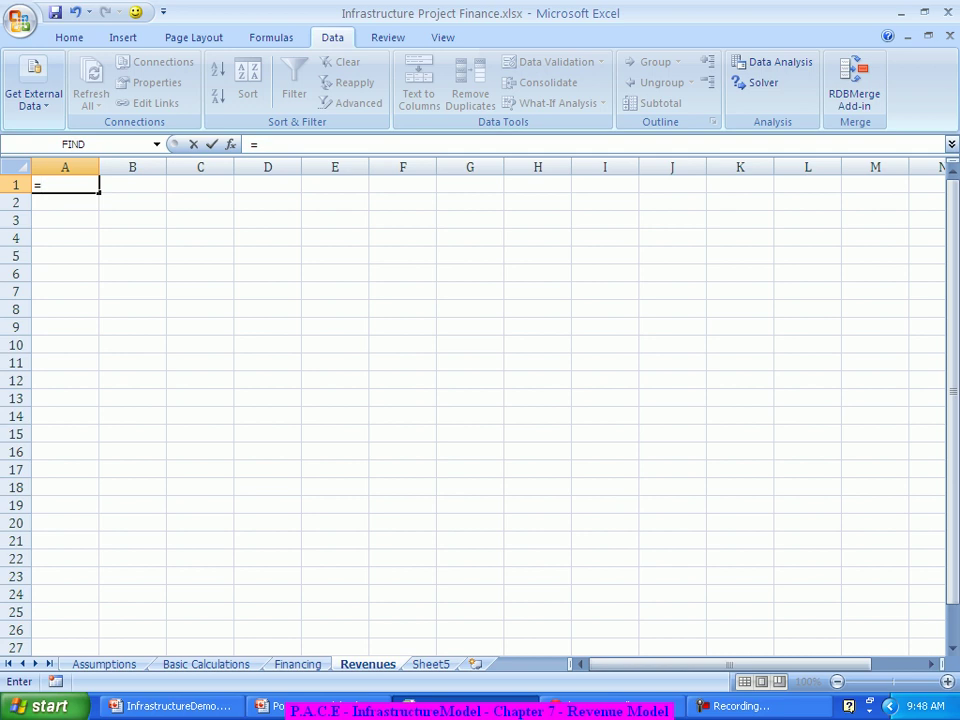
click(205, 664)
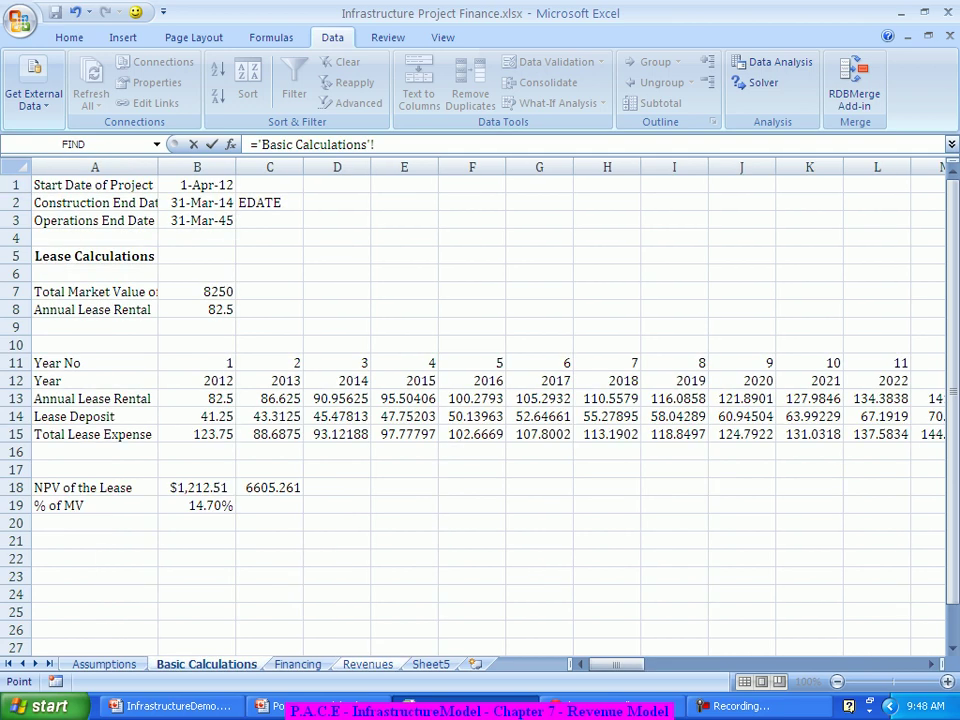
click(94, 363)
key(Return)
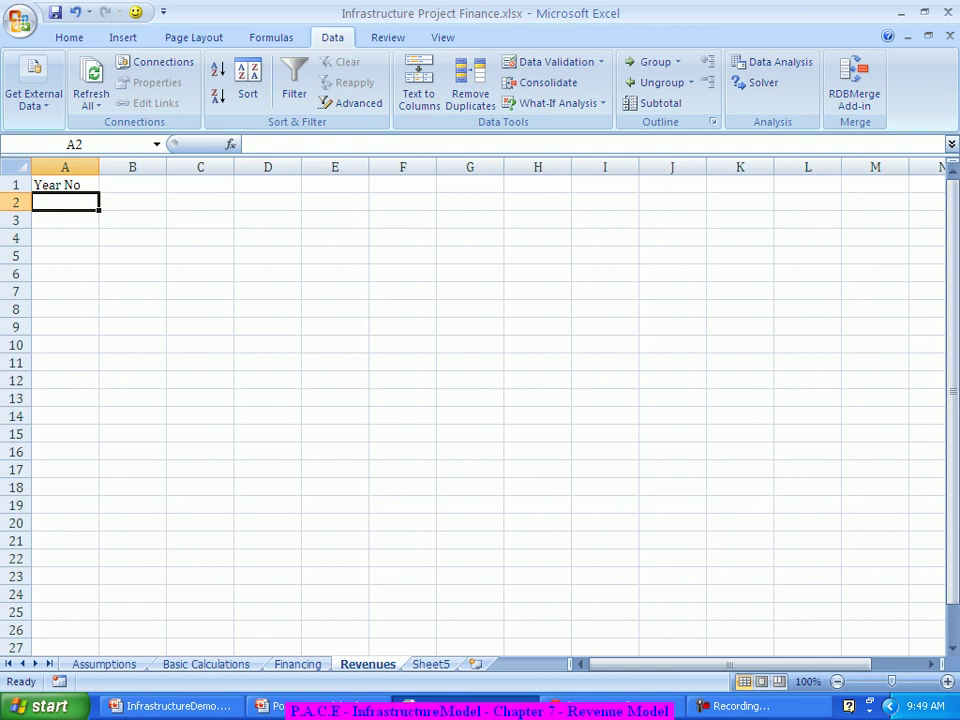
click(65, 185)
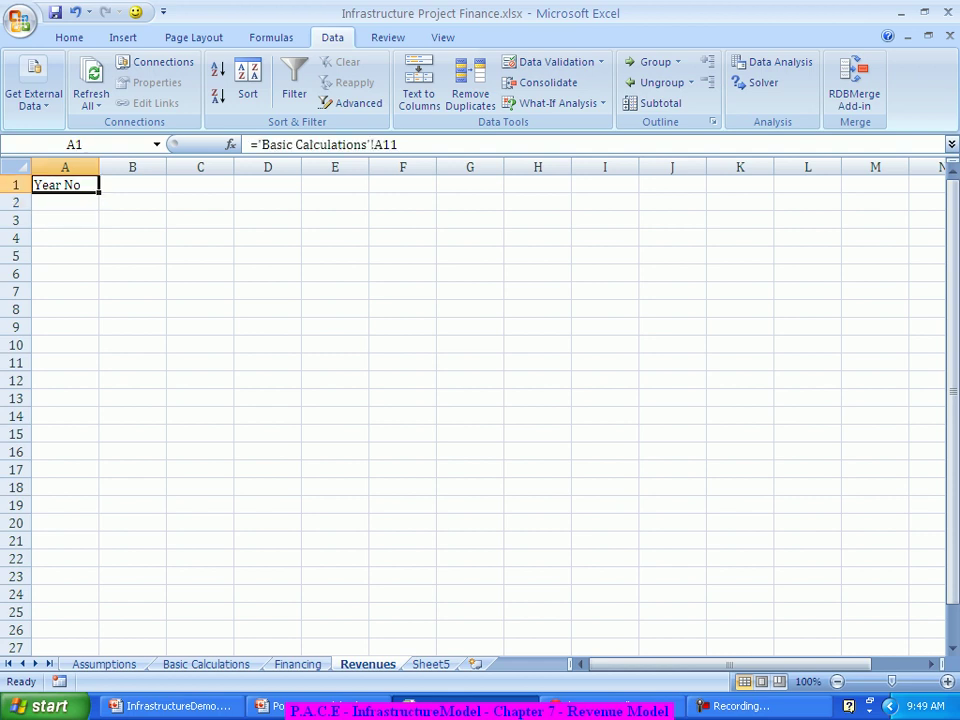
drag(99, 192, 940, 190)
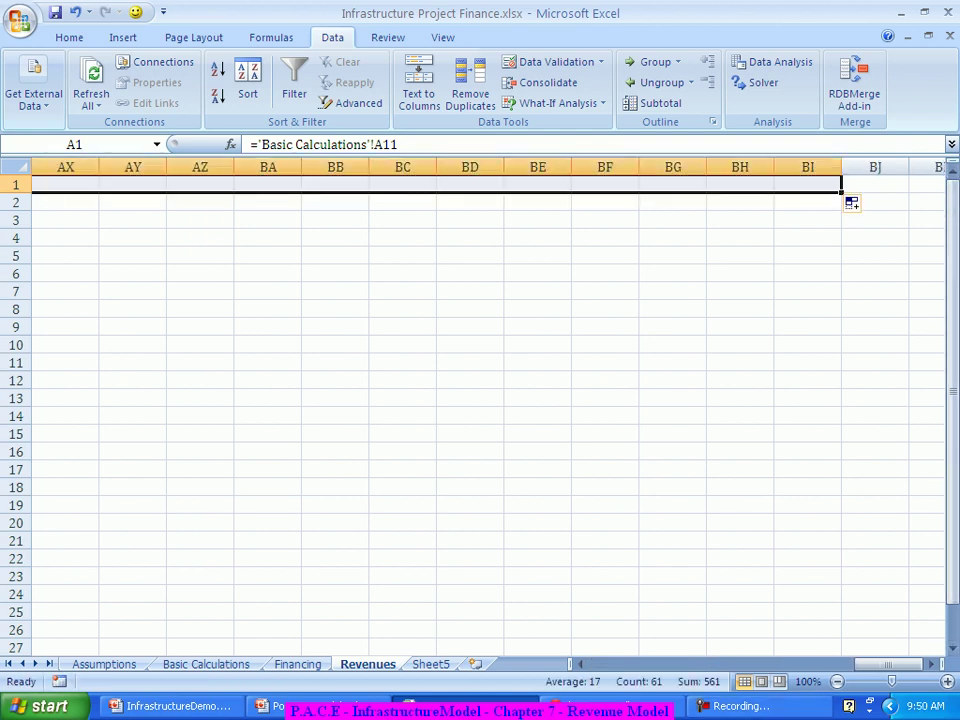
drag(887, 664, 620, 664)
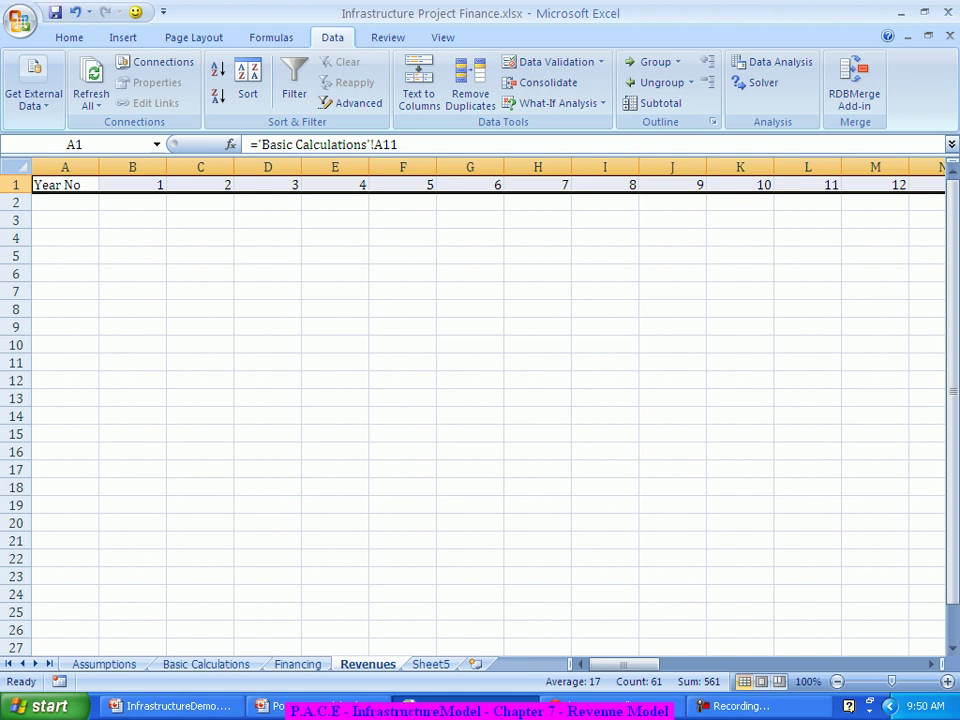
Fill the A1 link down to A2 for the Year label, and extend it across row 2 through column BE.
click(64, 184)
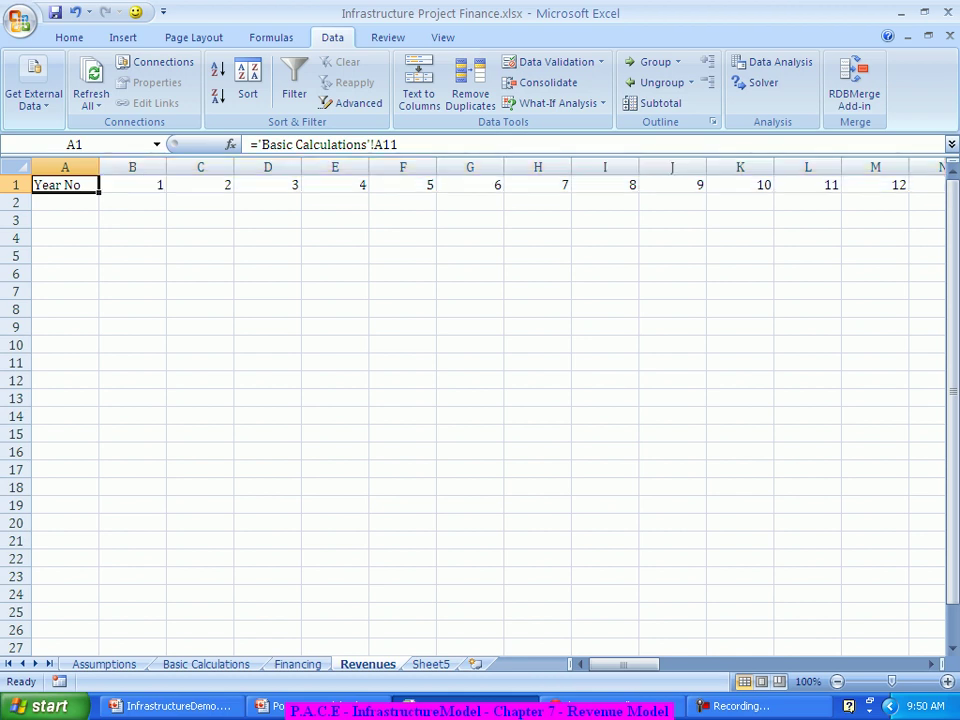
drag(99, 193, 96, 208)
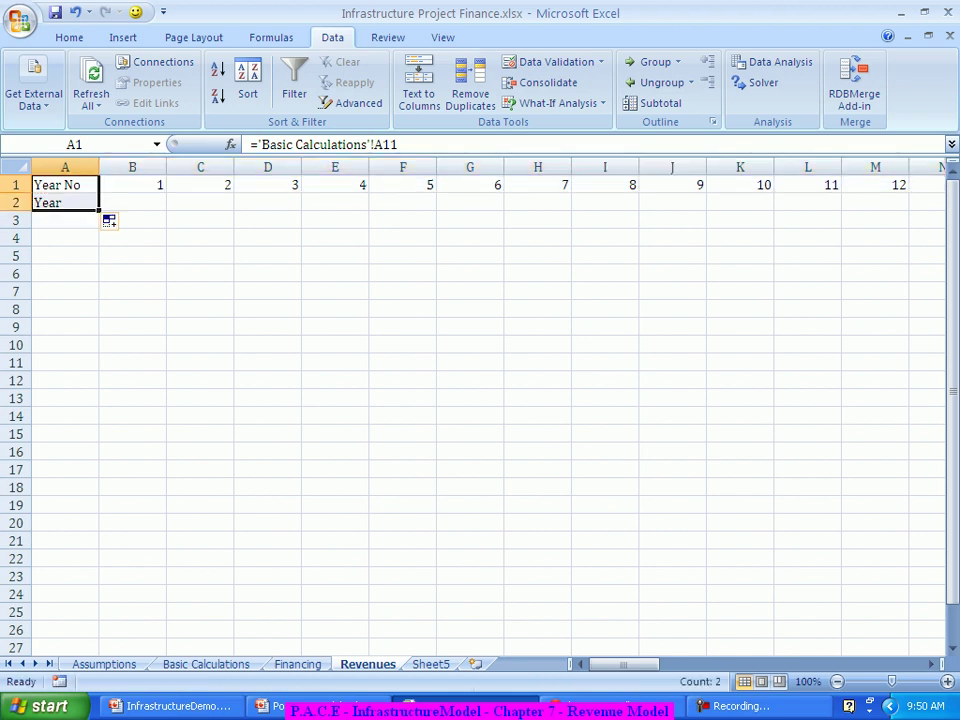
click(64, 202)
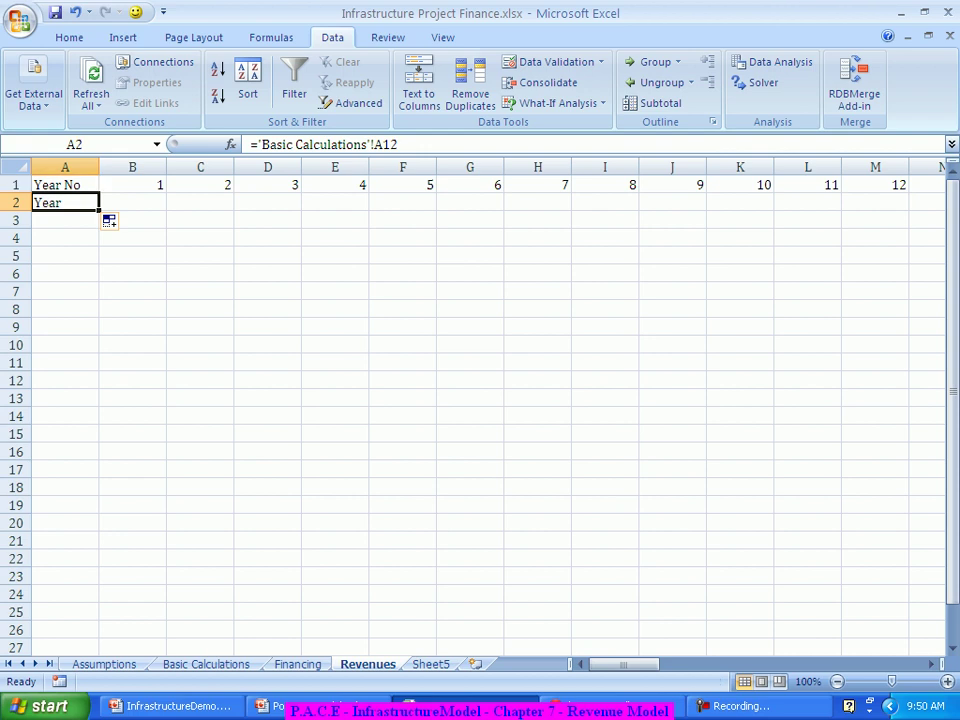
drag(99, 211, 842, 208)
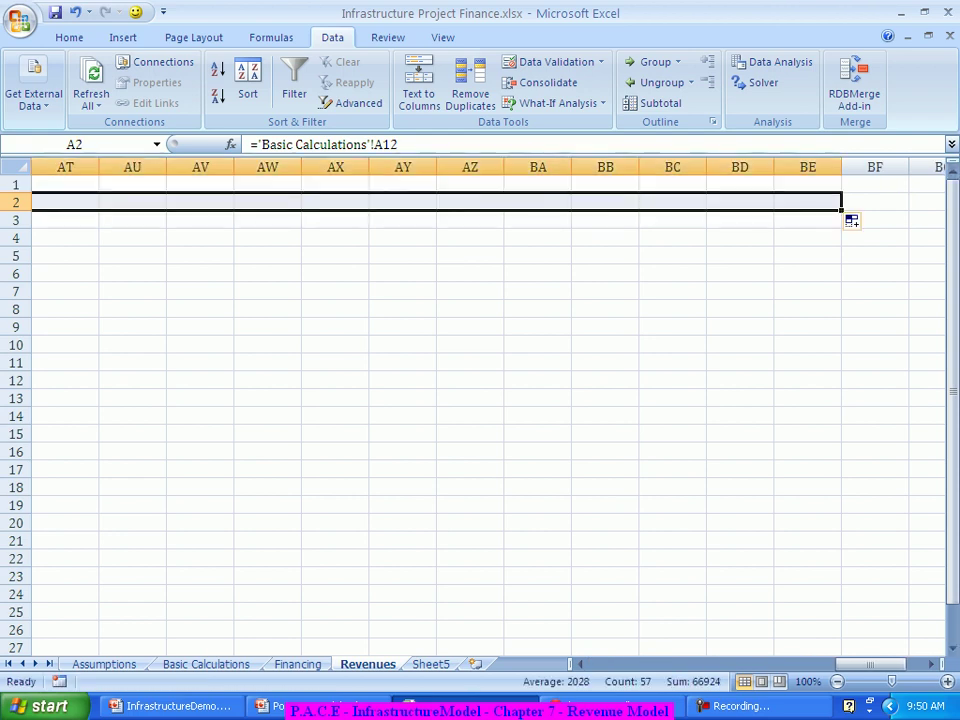
drag(870, 664, 757, 664)
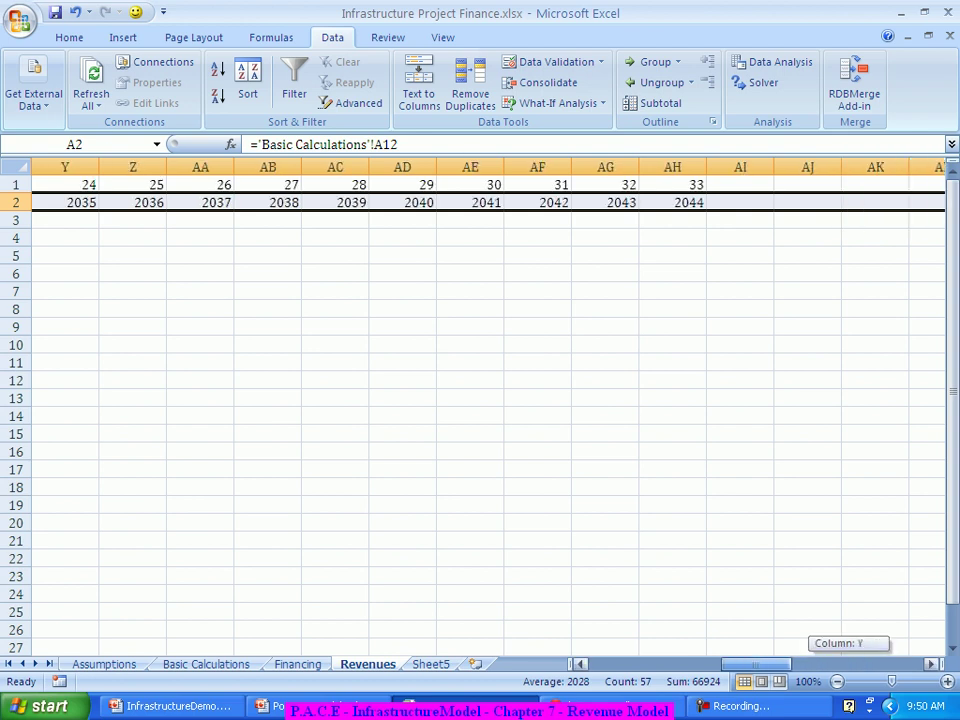
drag(757, 664, 624, 664)
click(335, 469)
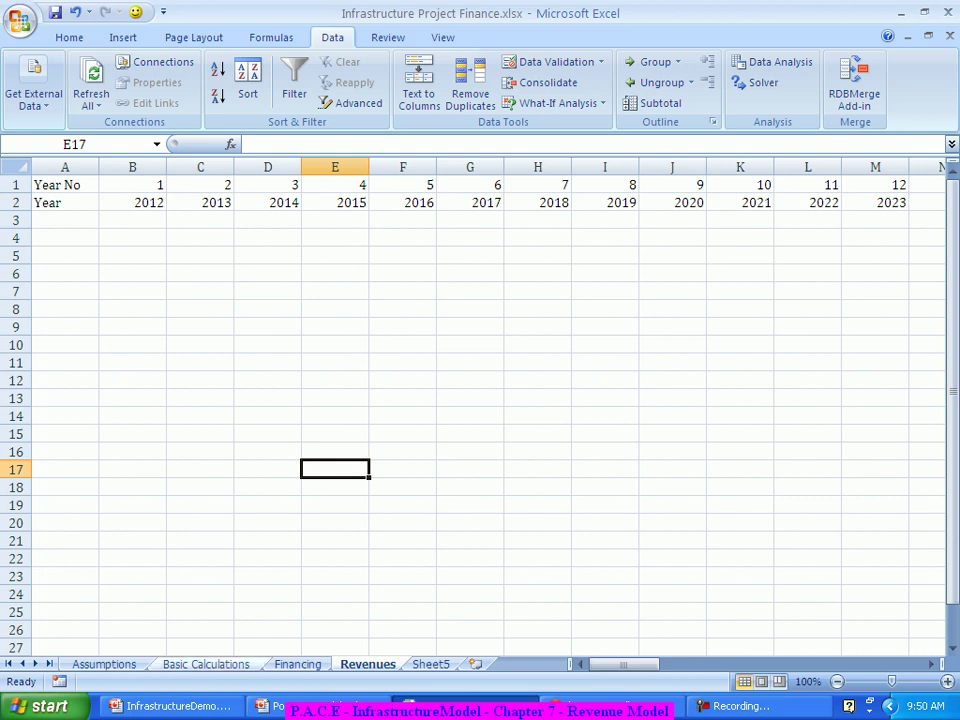
Link A3 of the Revenues sheet to the Bus Platforms label in Assumptions!A125 and widen column A to fit the text.
click(104, 664)
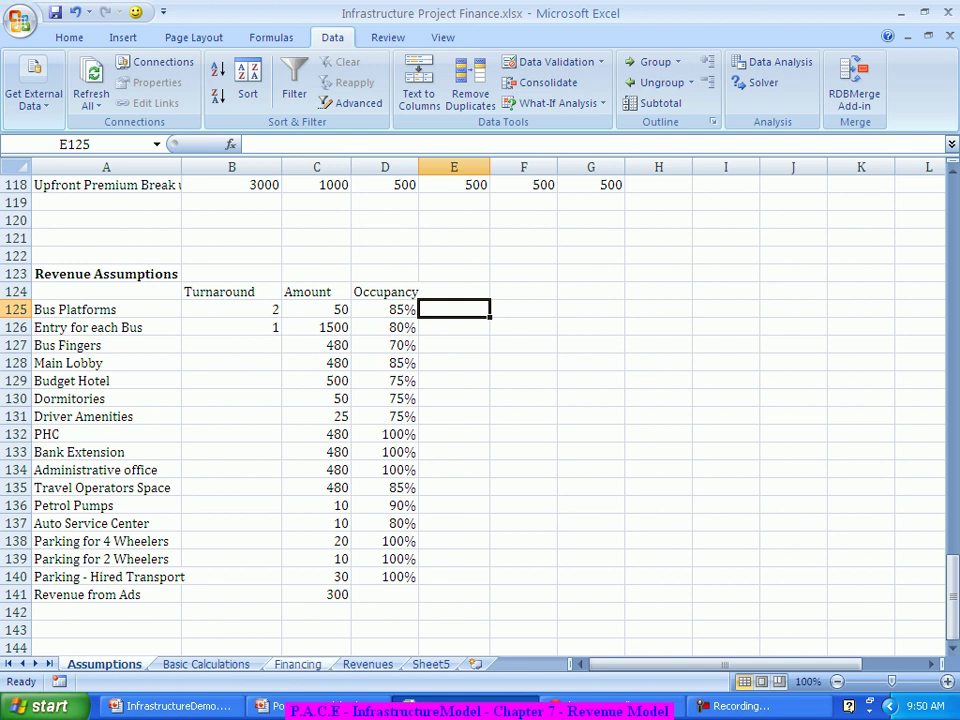
key(ctrl+Page_Down)
key(ctrl+Page_Down)
key(ctrl+Page_Down)
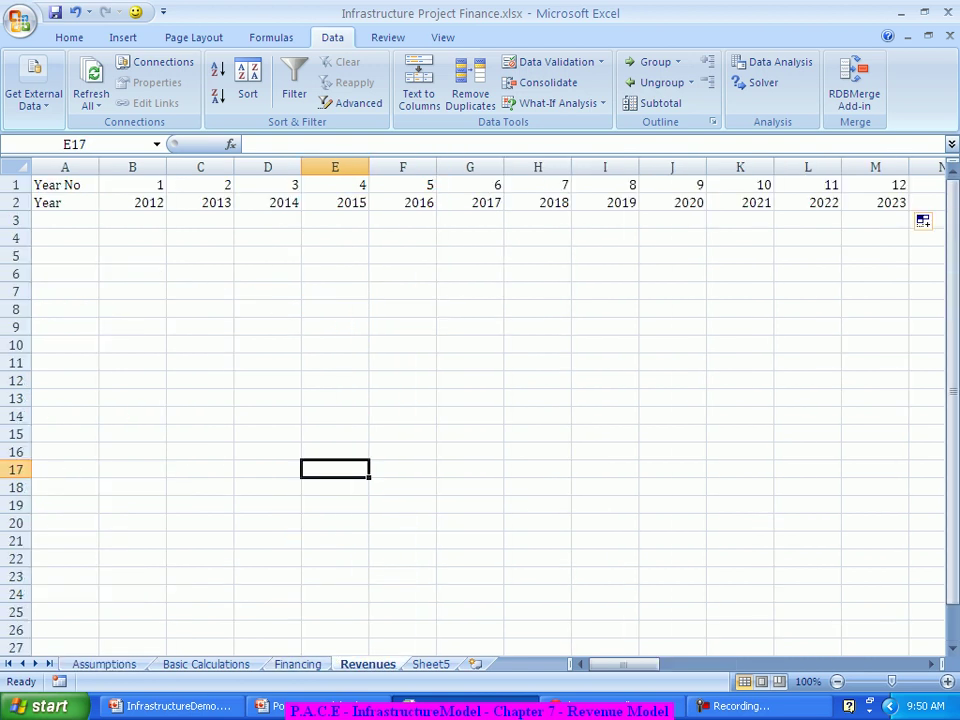
click(65, 220)
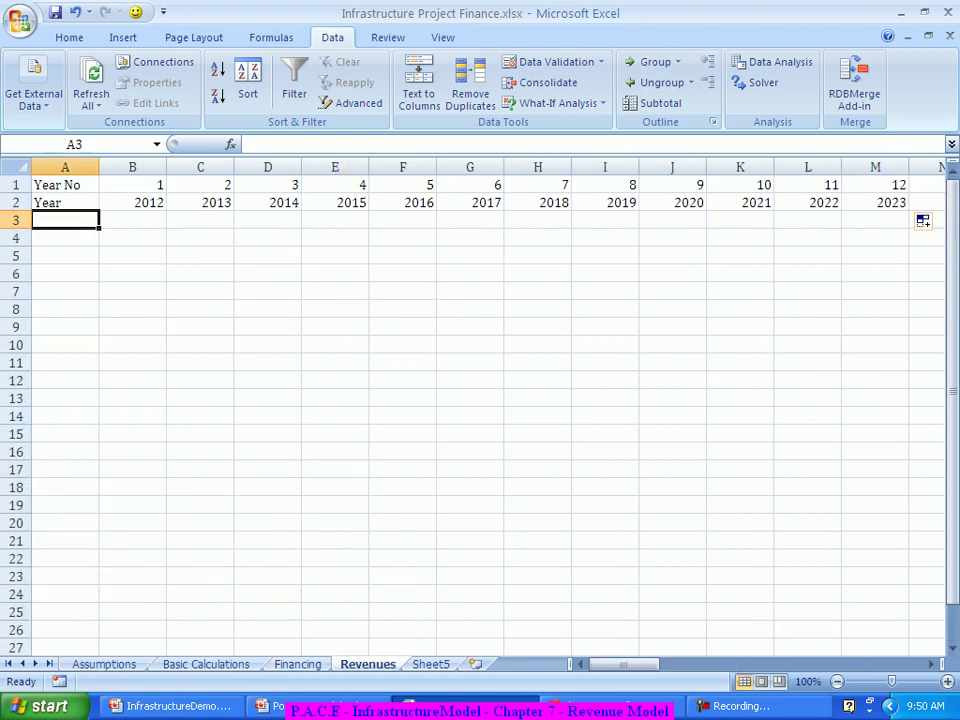
text(=)
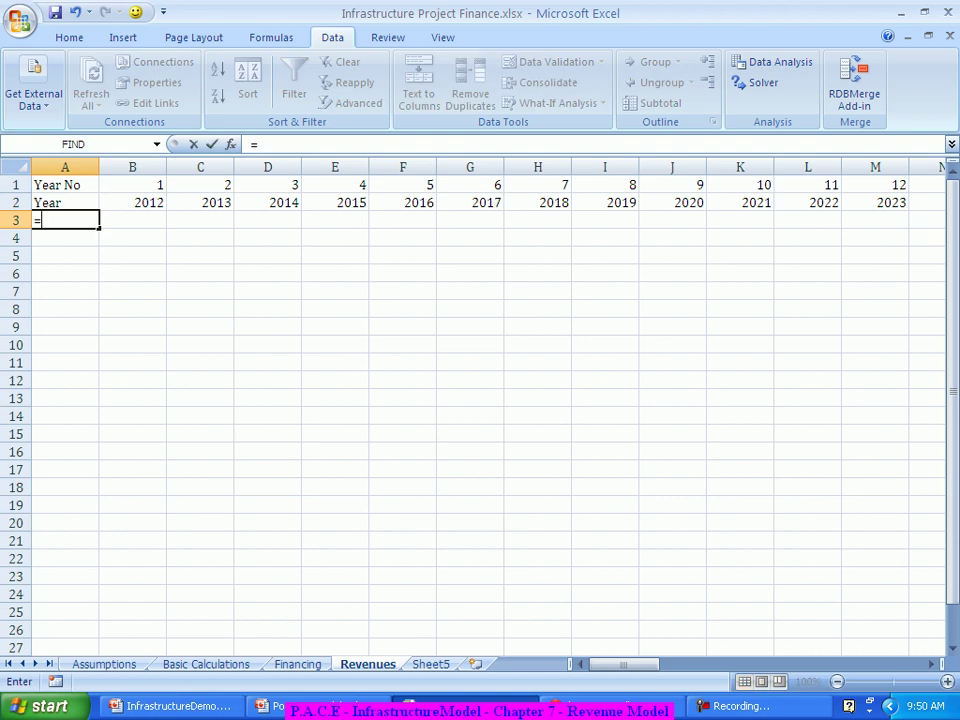
key(ctrl+Page_Up)
key(ctrl+Page_Up)
key(ctrl+Page_Up)
click(106, 309)
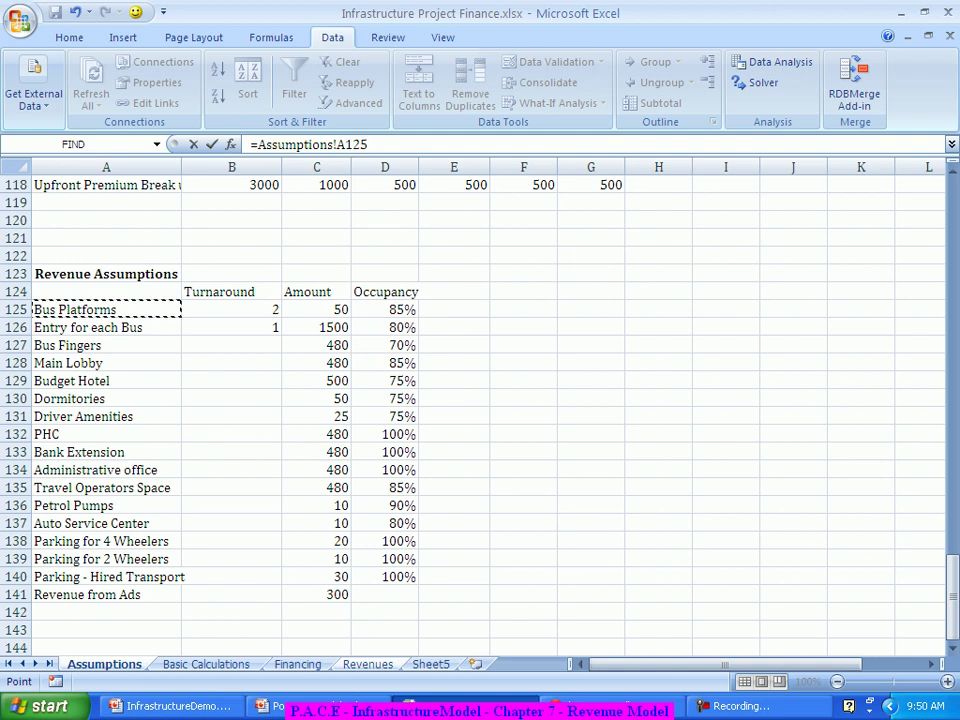
key(Return)
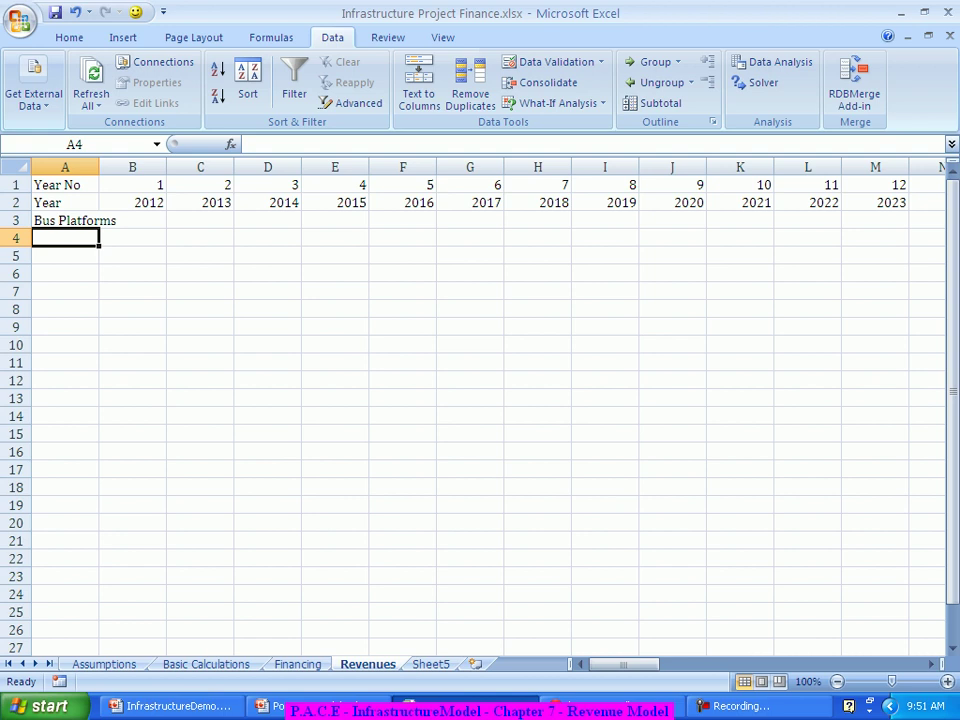
drag(99, 166, 121, 166)
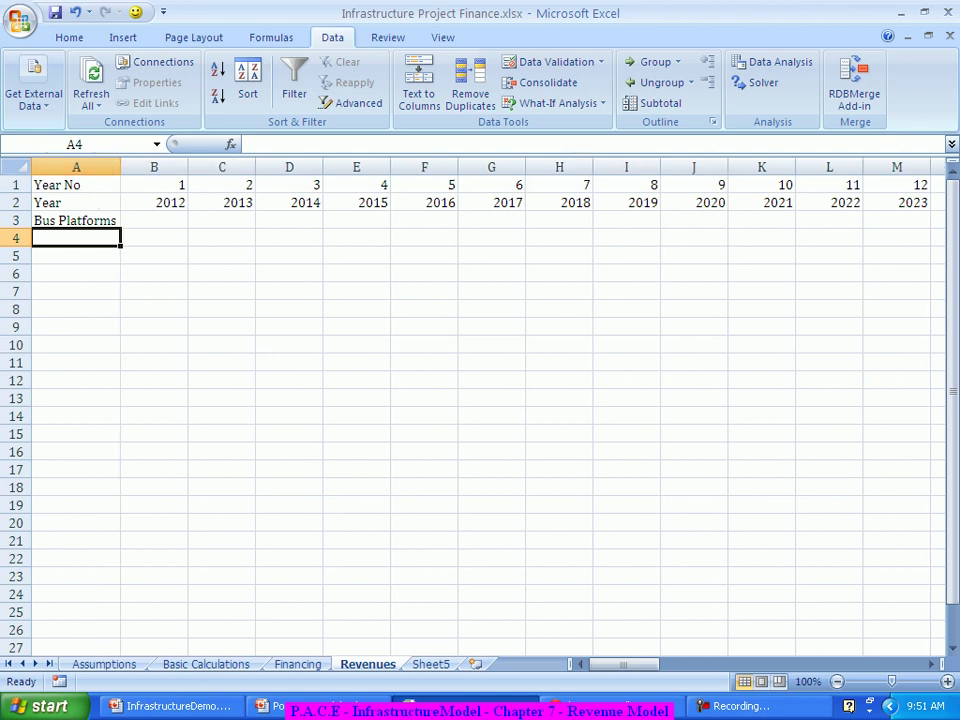
Fill the A3 link down through A22 to bring in the remaining revenue item names from the Assumptions sheet.
click(76, 220)
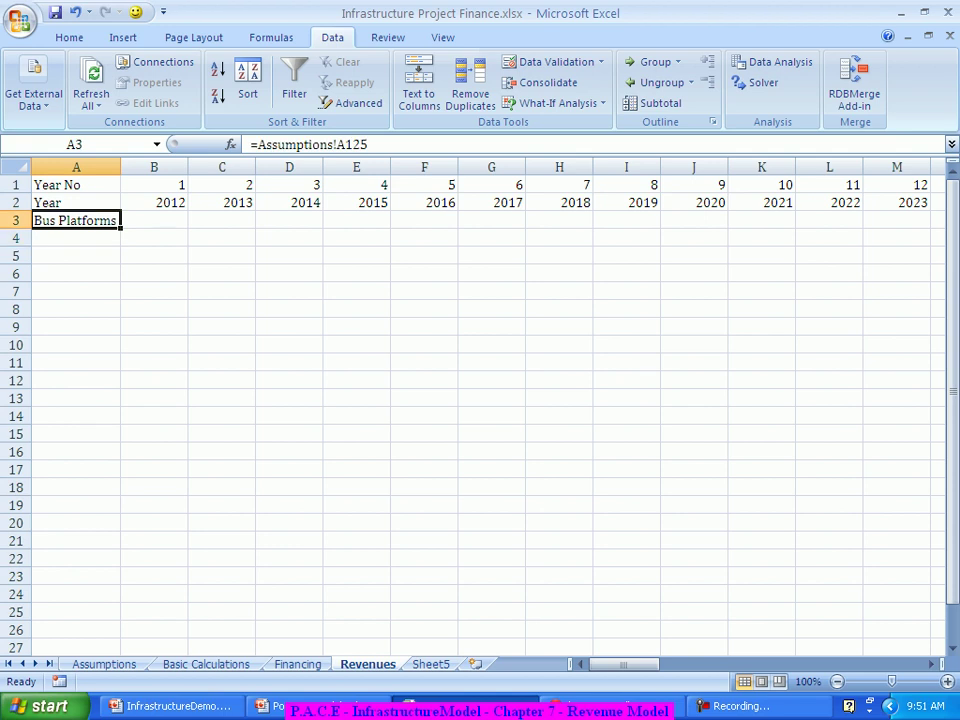
click(104, 664)
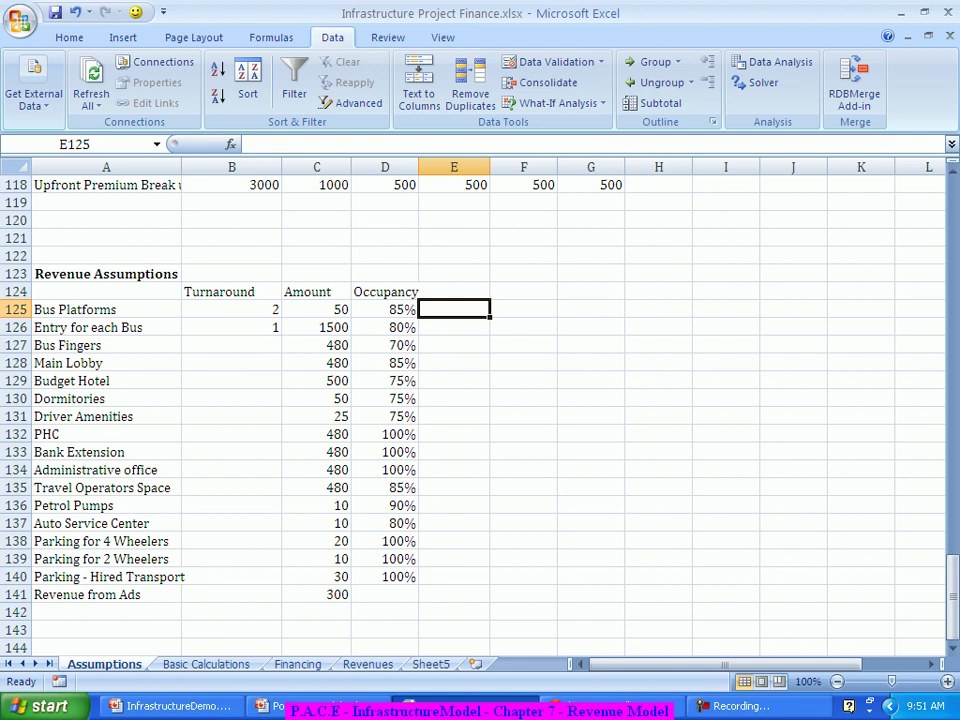
click(368, 664)
key(shift+Down)
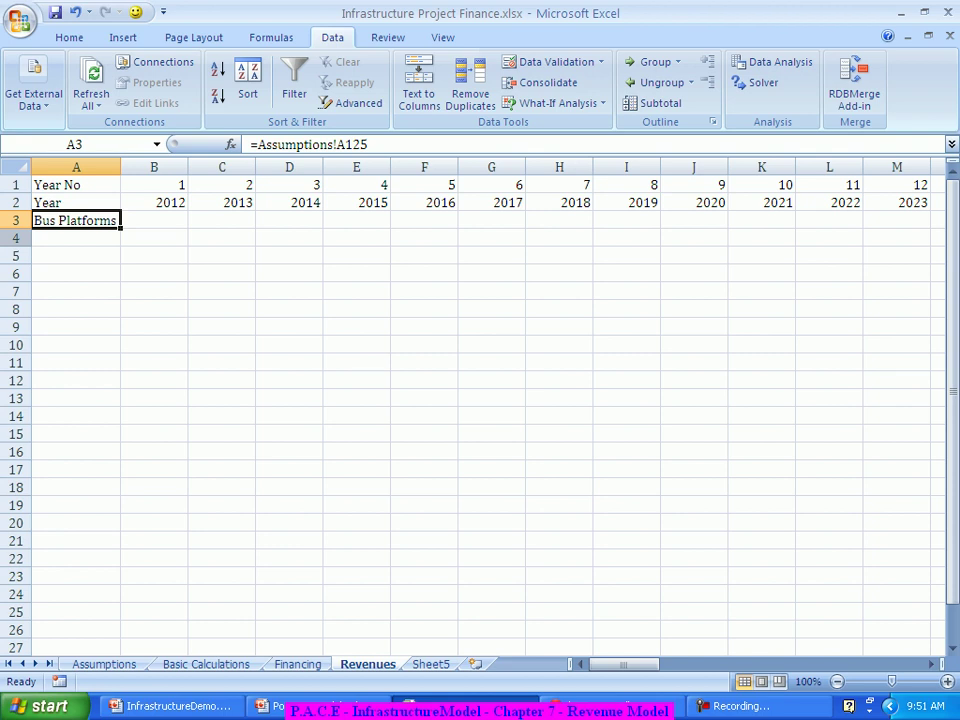
click(76, 185)
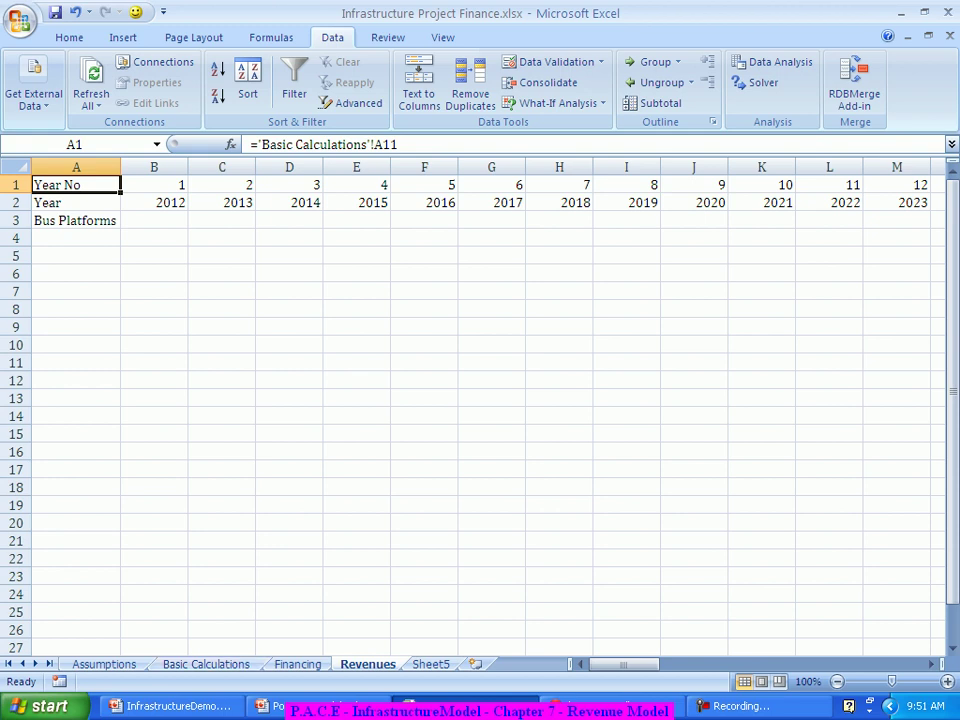
click(75, 220)
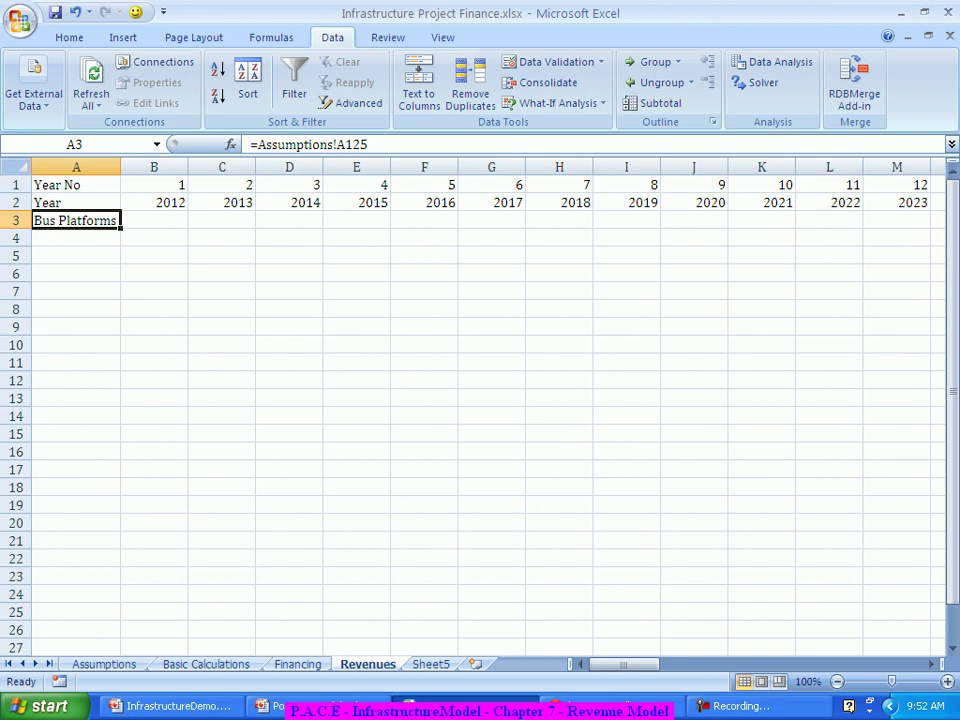
drag(120, 228, 120, 564)
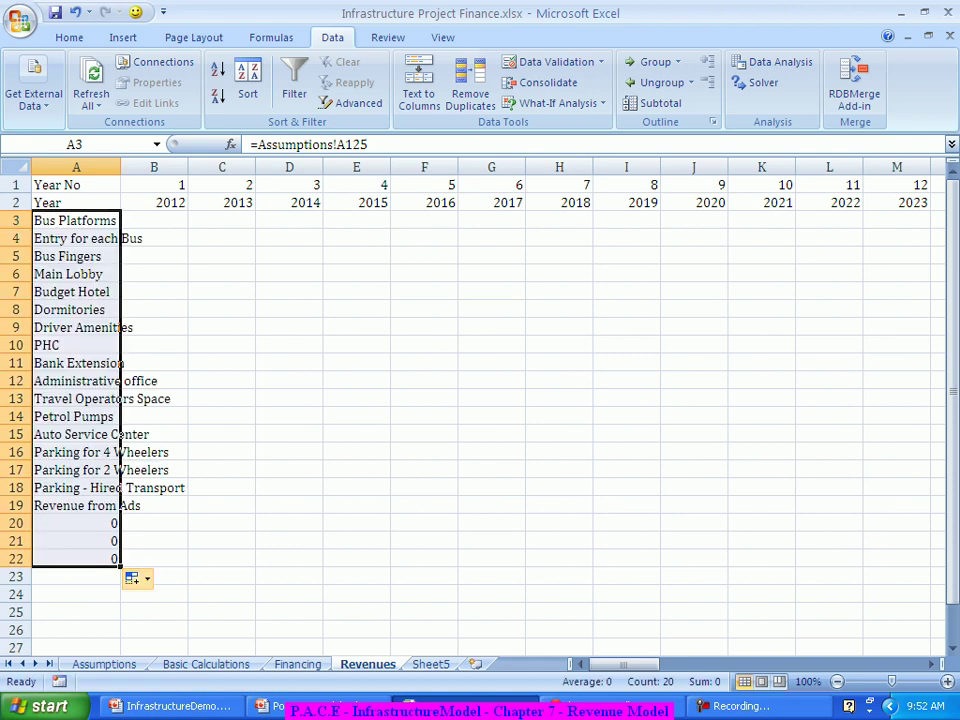
Delete the surplus rows 20 to 22 below Revenue from Ads and autofit column A to the item names.
drag(16, 523, 16, 559)
right_click(18, 545)
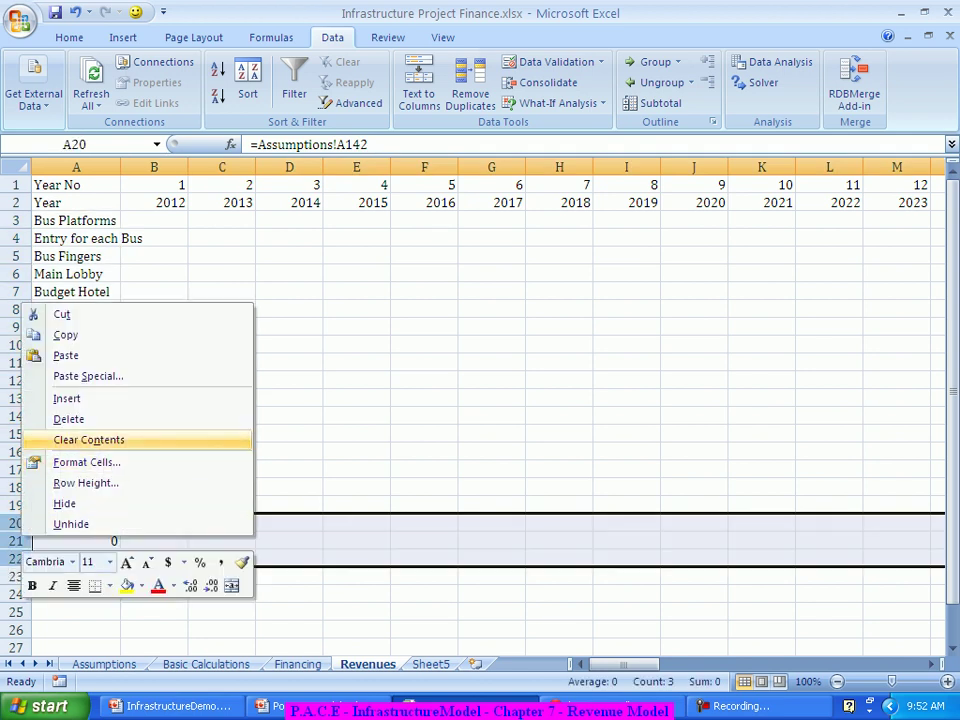
click(80, 418)
click(221, 416)
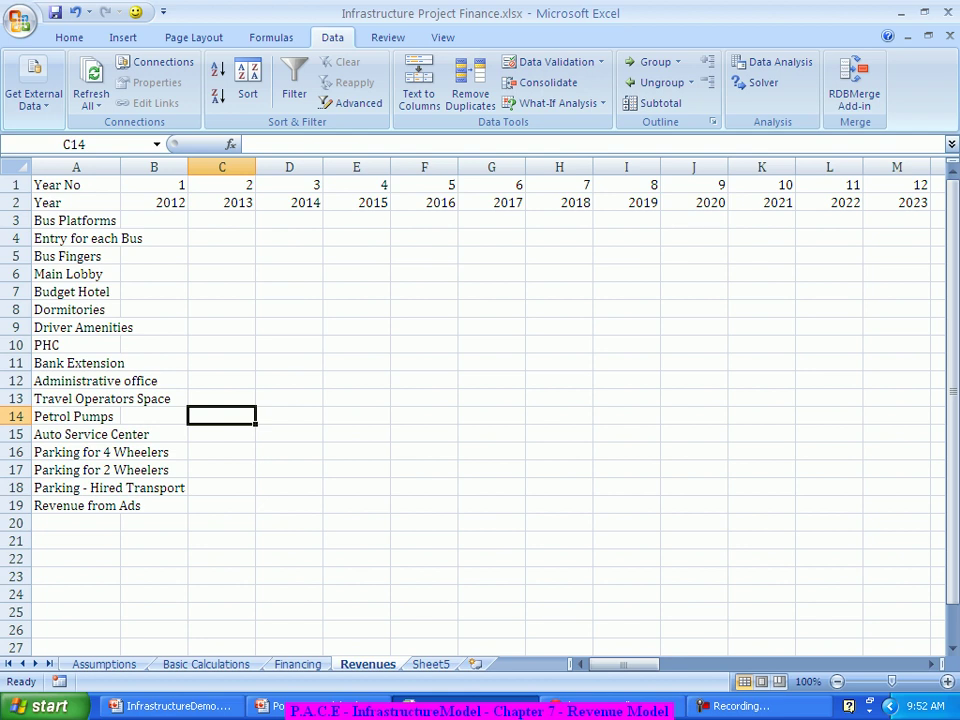
double_click(120, 167)
click(75, 220)
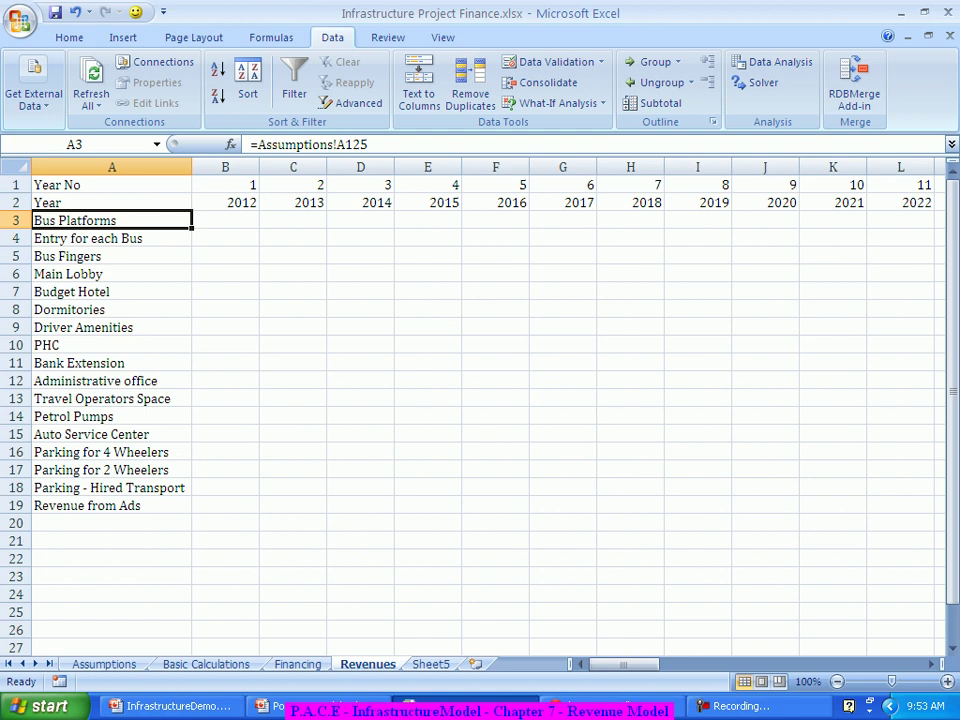
click(225, 220)
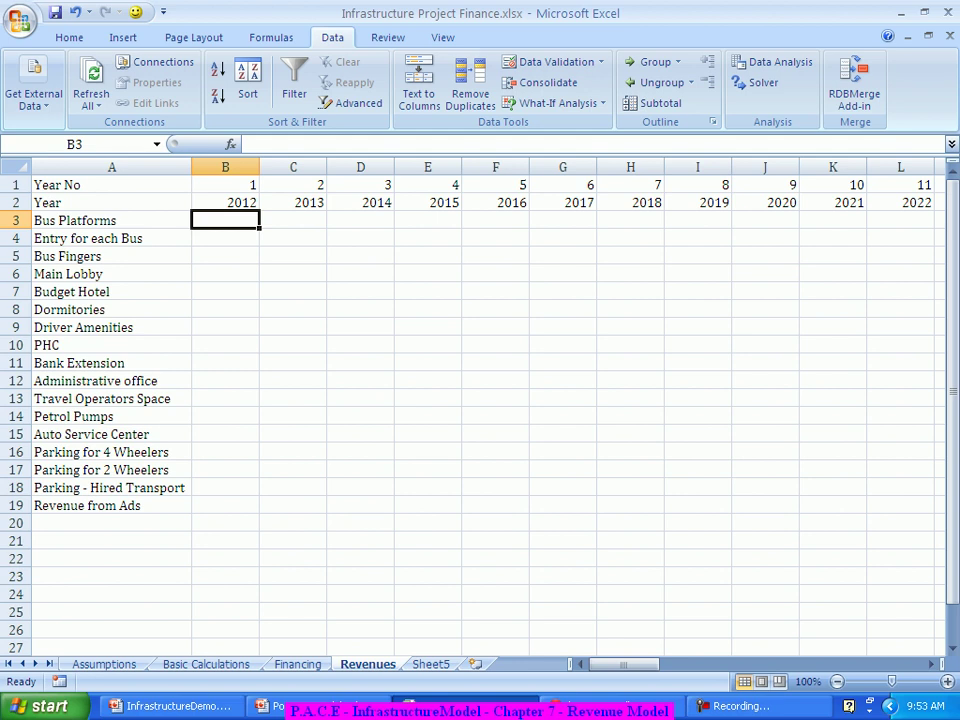
key(Right)
key(Right)
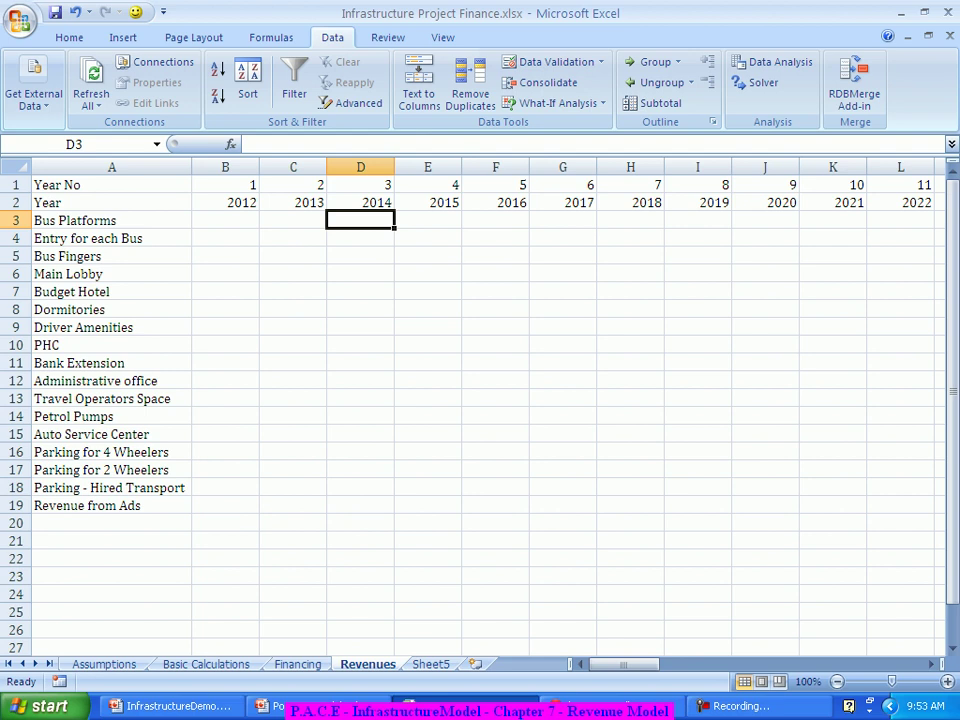
key(Left)
key(Left)
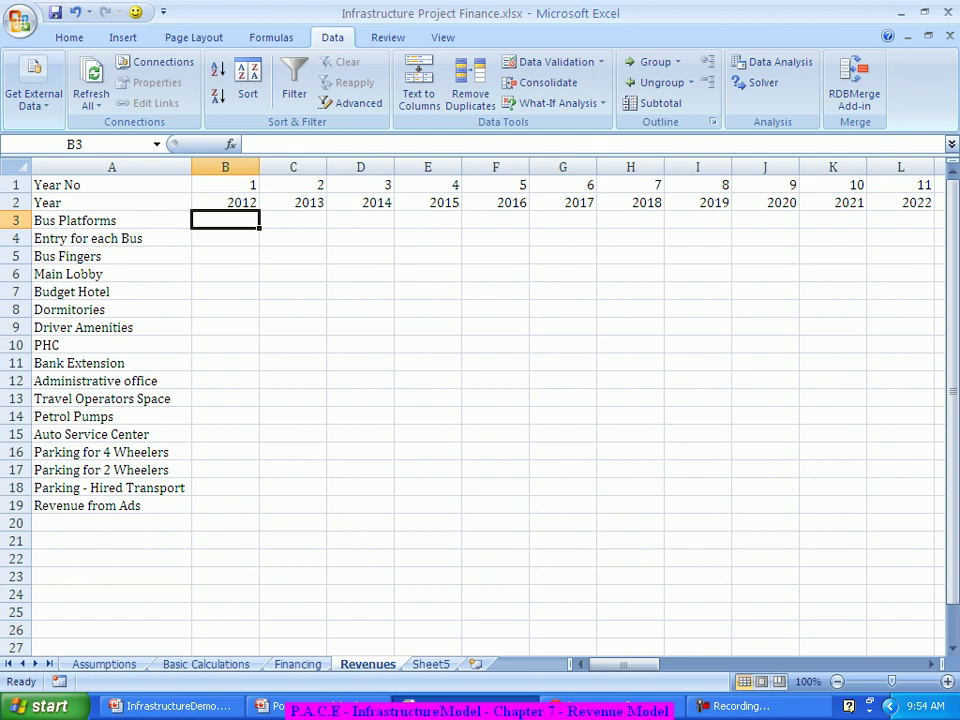
click(225, 202)
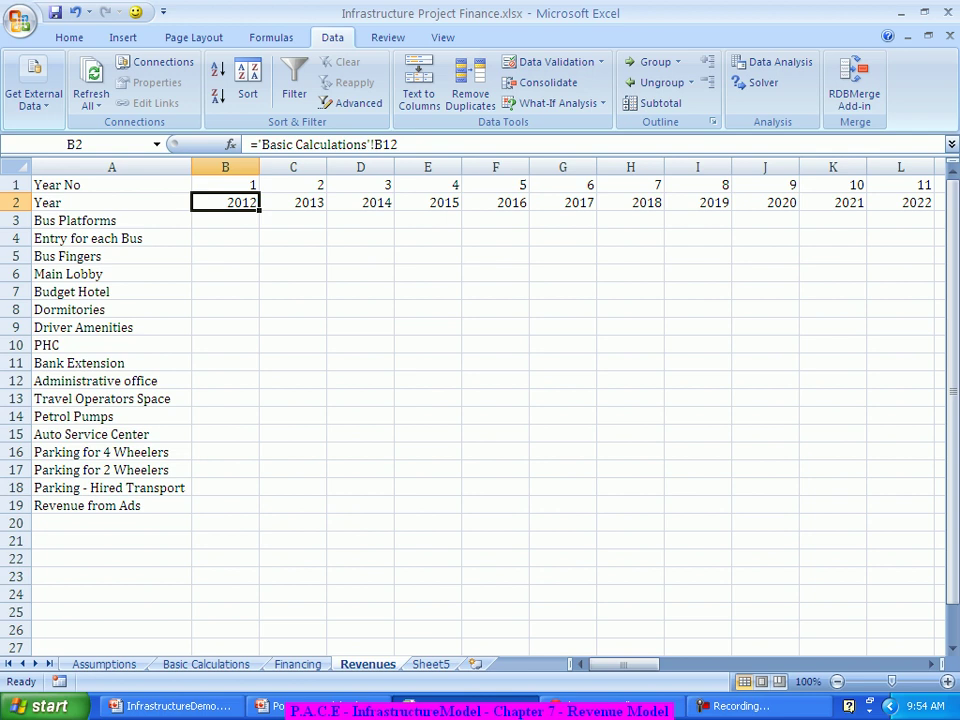
Start an IF formula in B3 of the Revenues sheet testing whether year B2 is before YEAR('Basic Calculations'!B2), the construction end year.
click(225, 220)
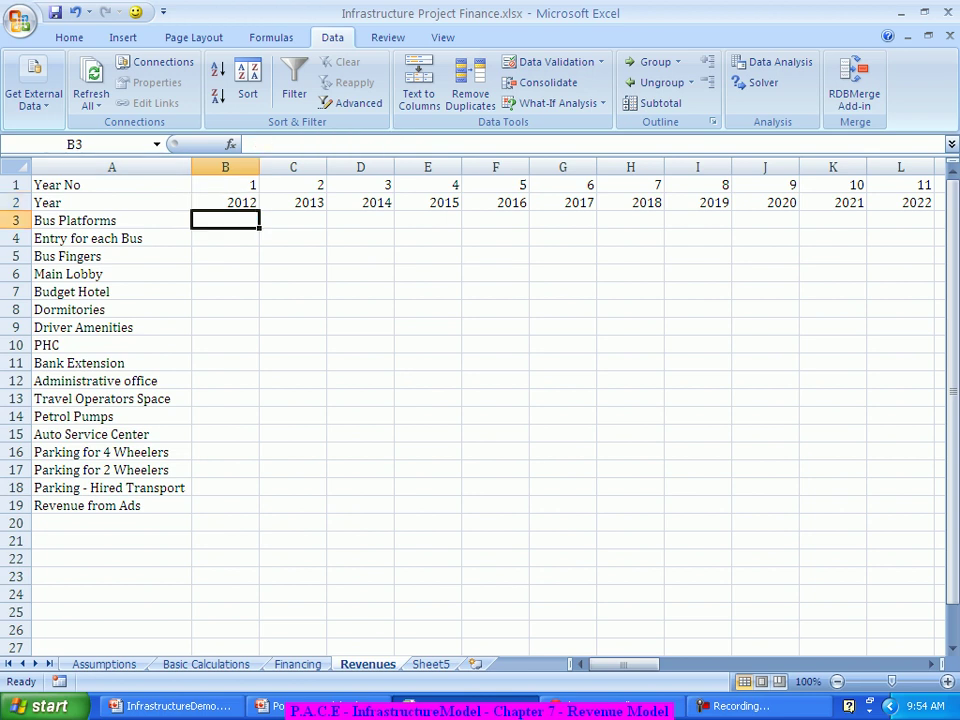
text(=if)
key(Tab)
key(Up)
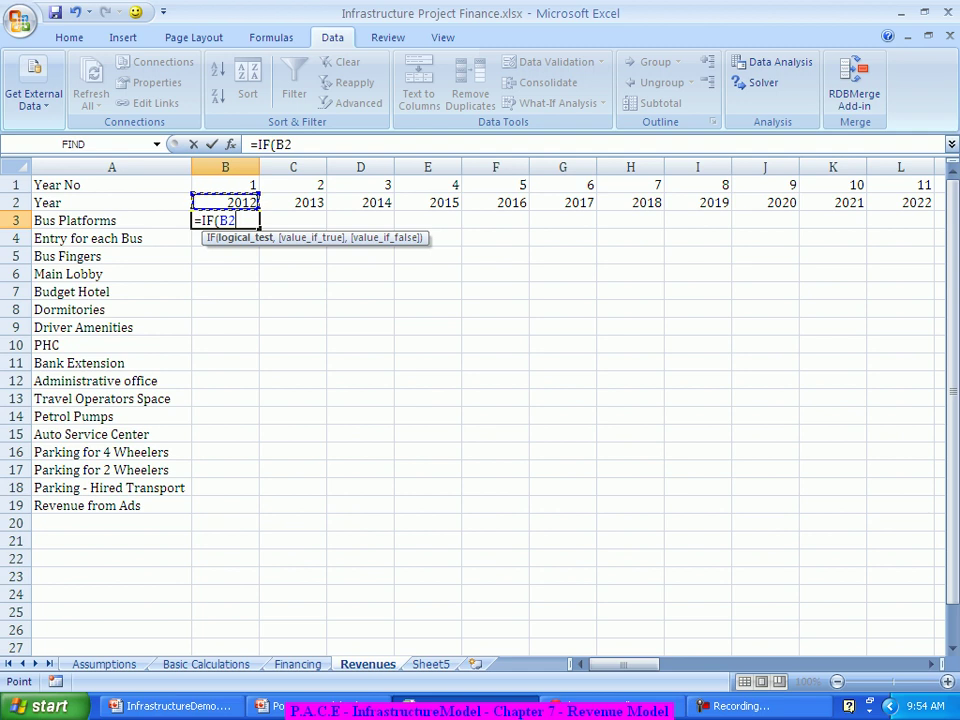
text(<yea)
key(Tab)
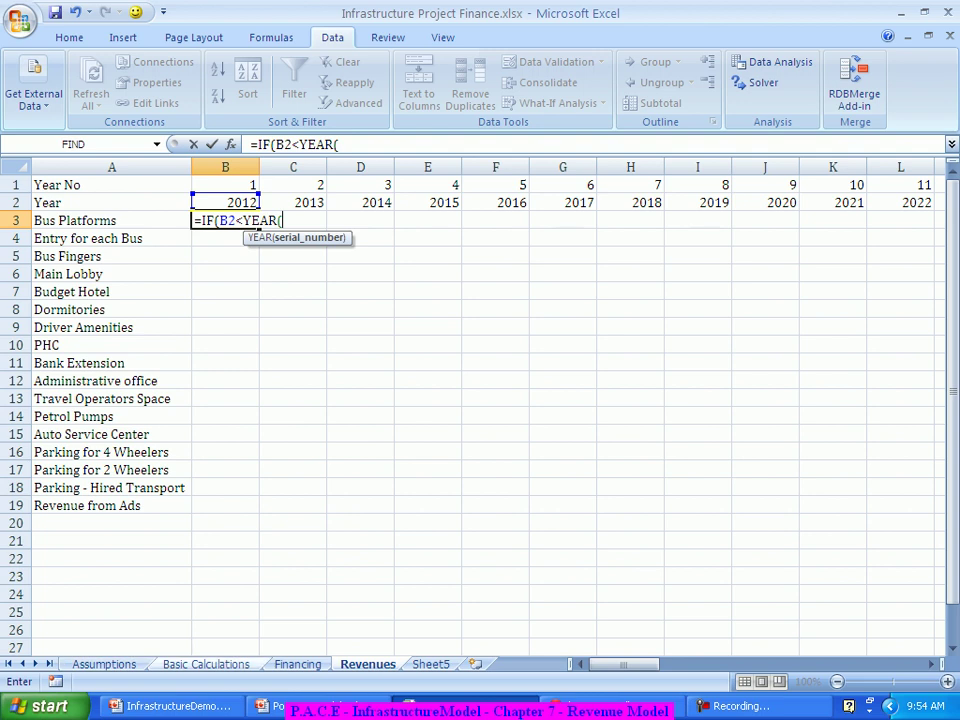
click(206, 664)
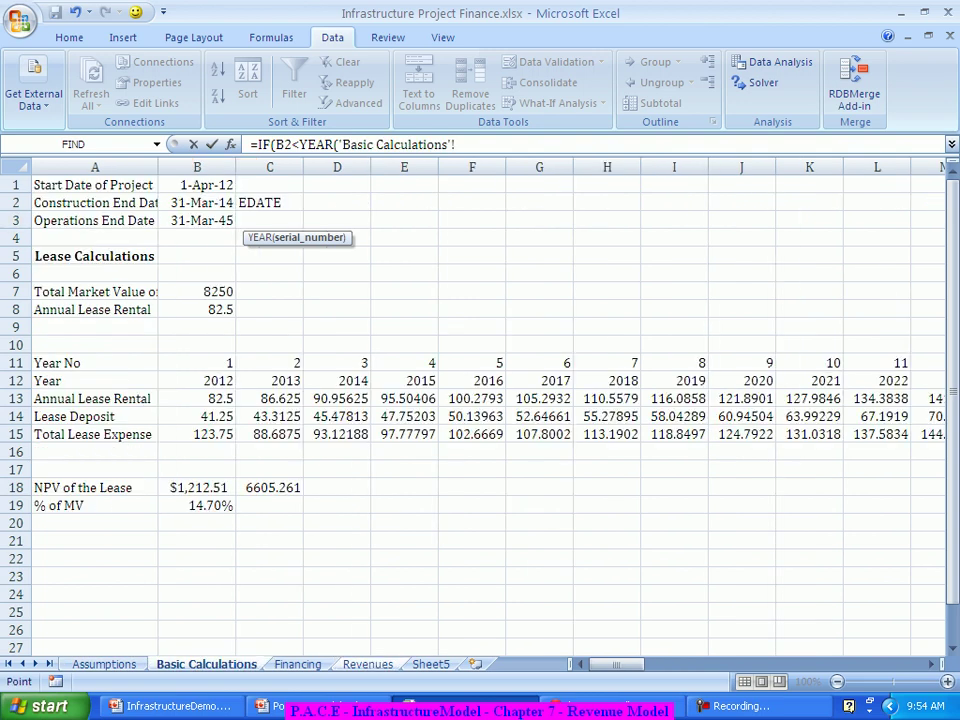
click(197, 202)
text())
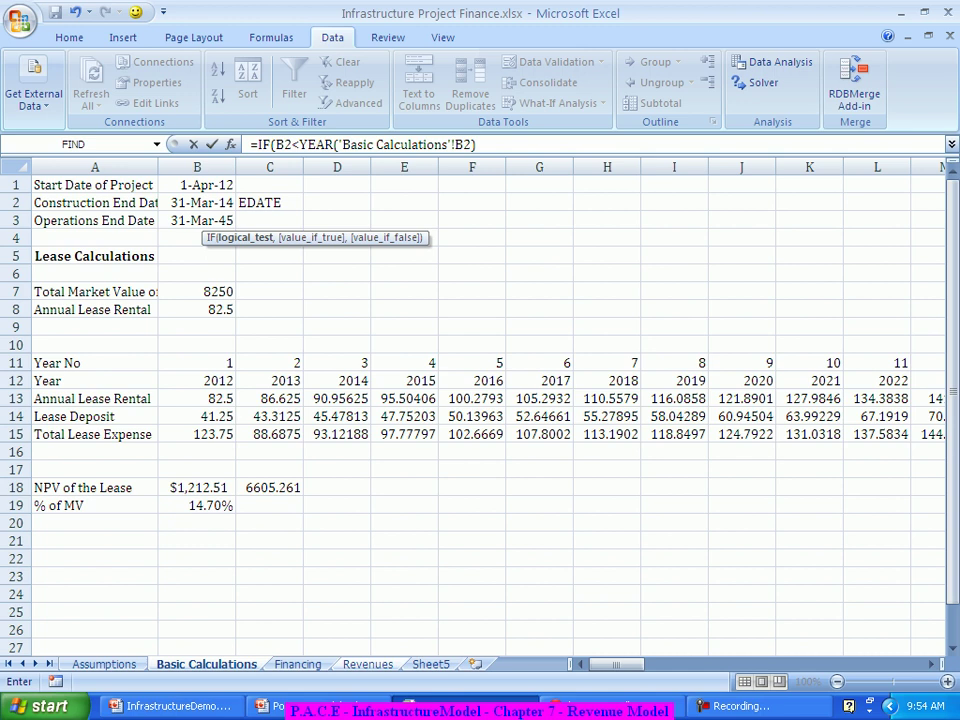
text(),)
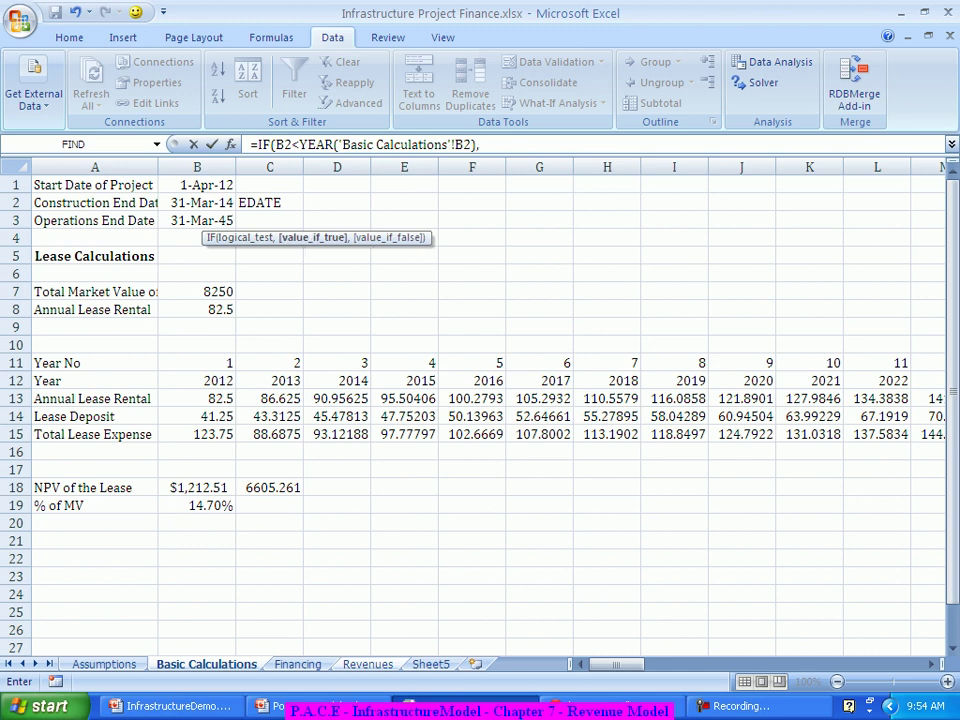
Complete the B3 IF formula with 0 as the true result and the placeholder "x" as the false result.
text(0)
text(,)
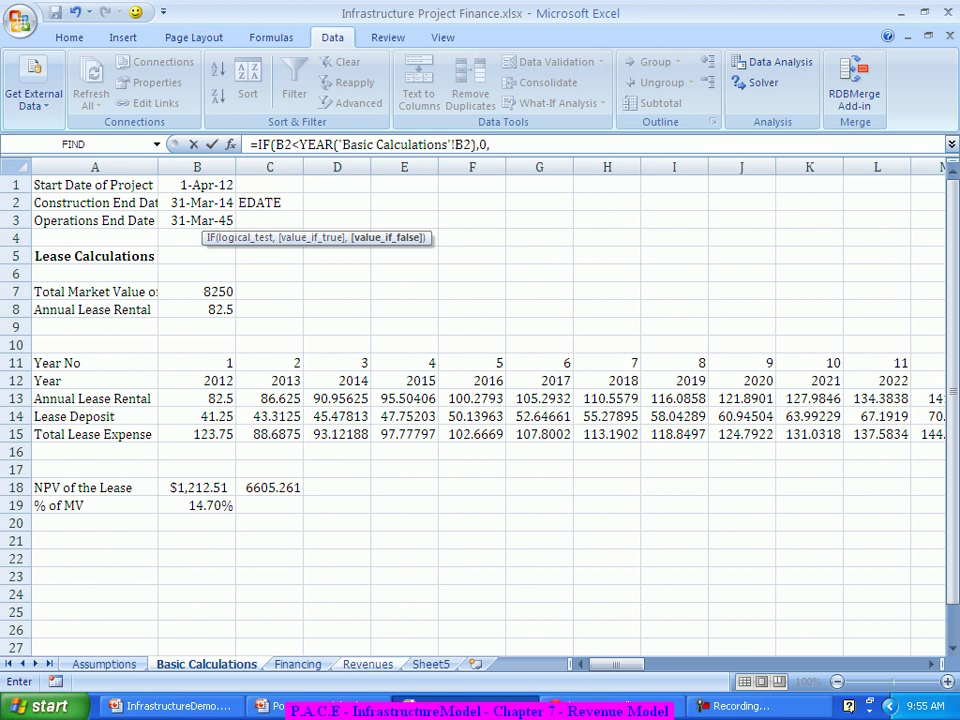
text(x)
key(BackSpace)
text("x"))
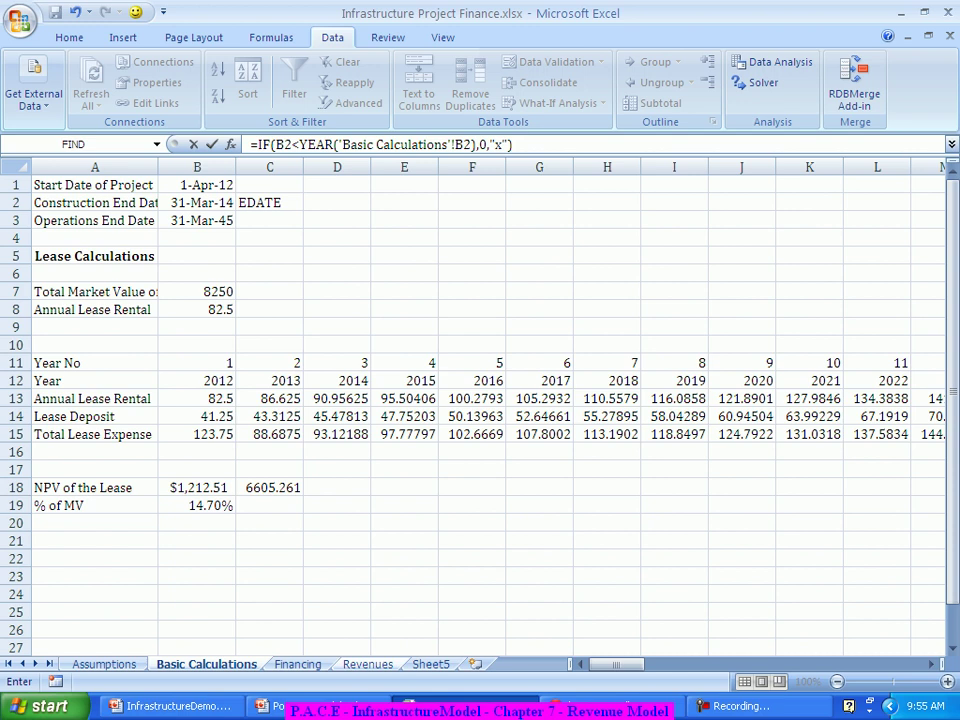
key(Return)
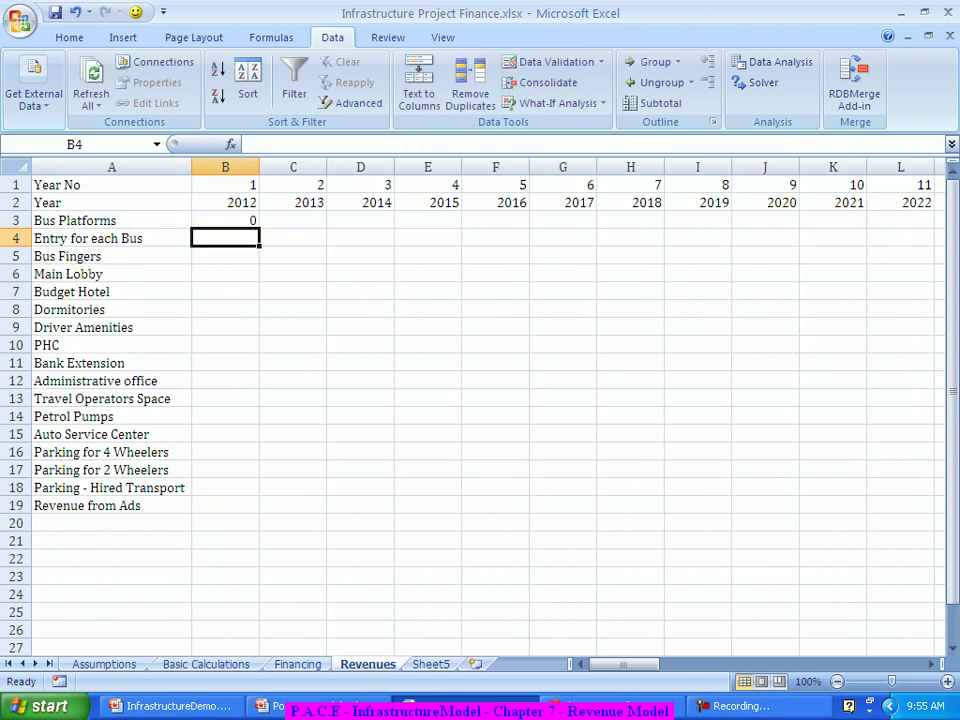
Lock the column of the construction end date reference in the B3 formula, making it 'Basic Calculations'!$B2.
click(225, 220)
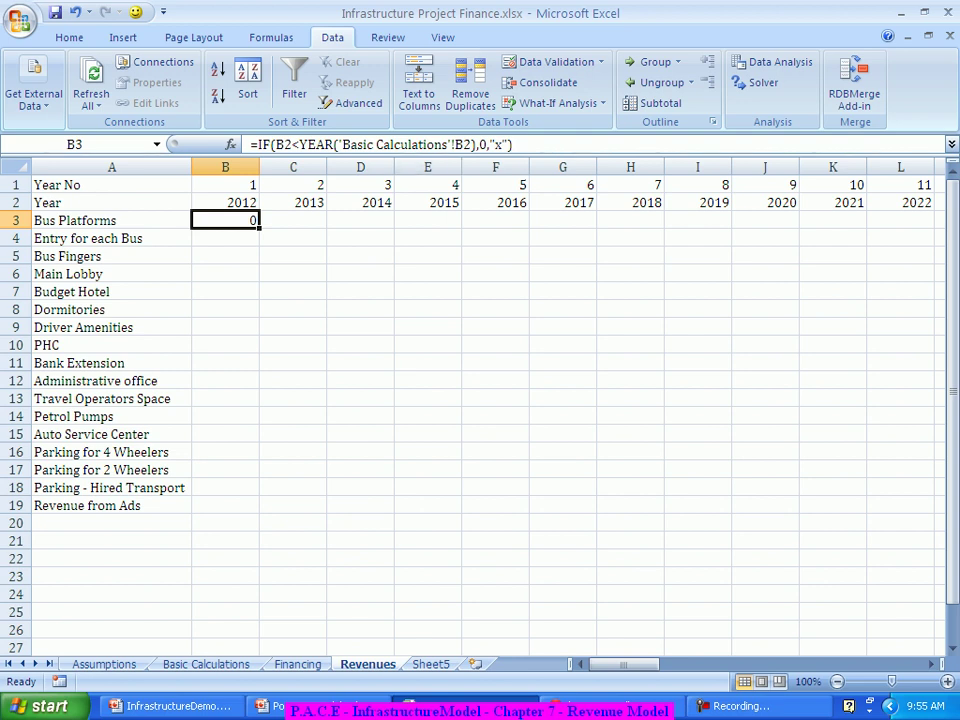
click(471, 144)
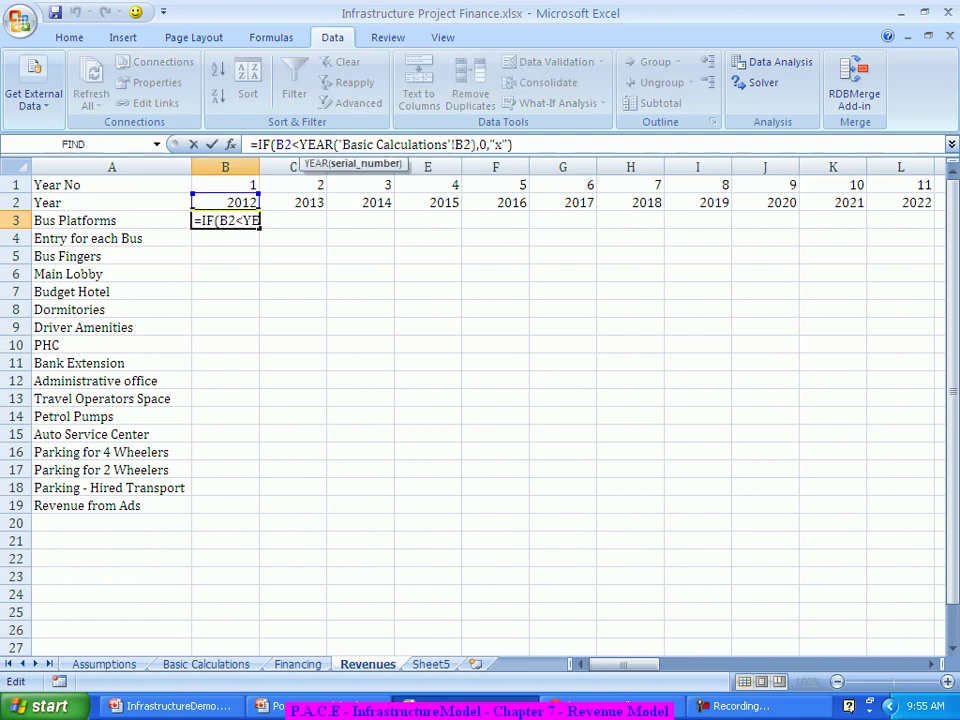
click(463, 144)
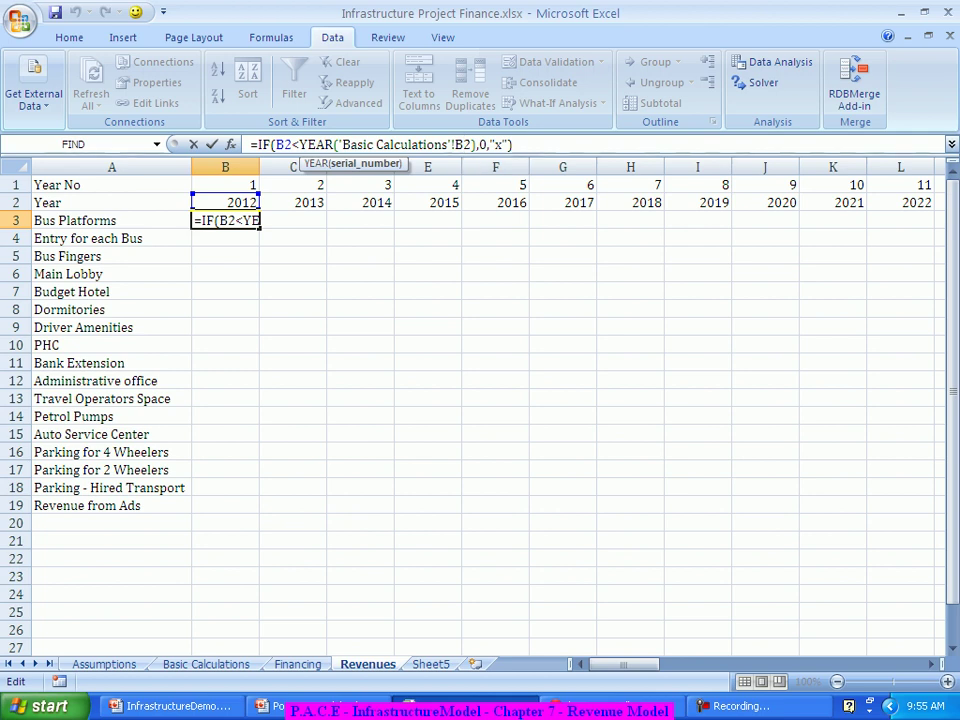
click(455, 144)
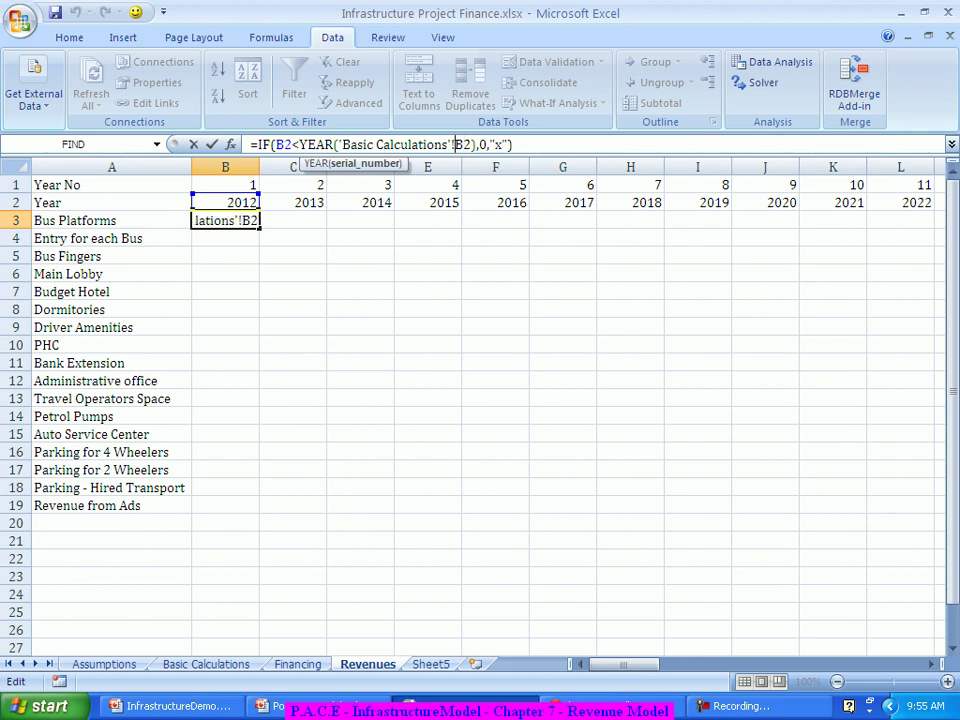
text($)
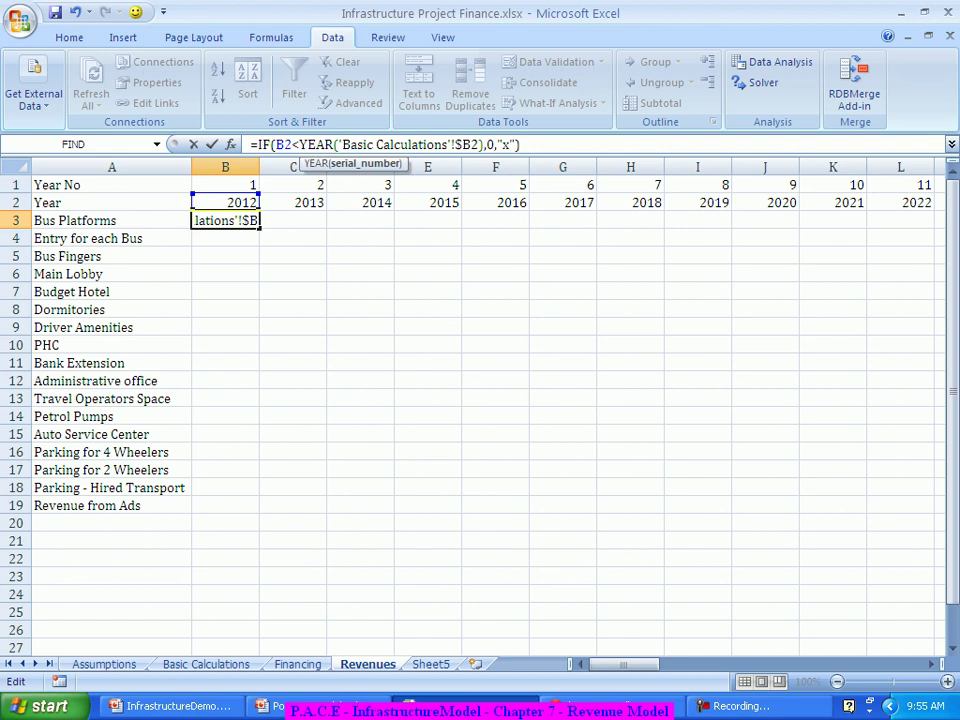
key(Return)
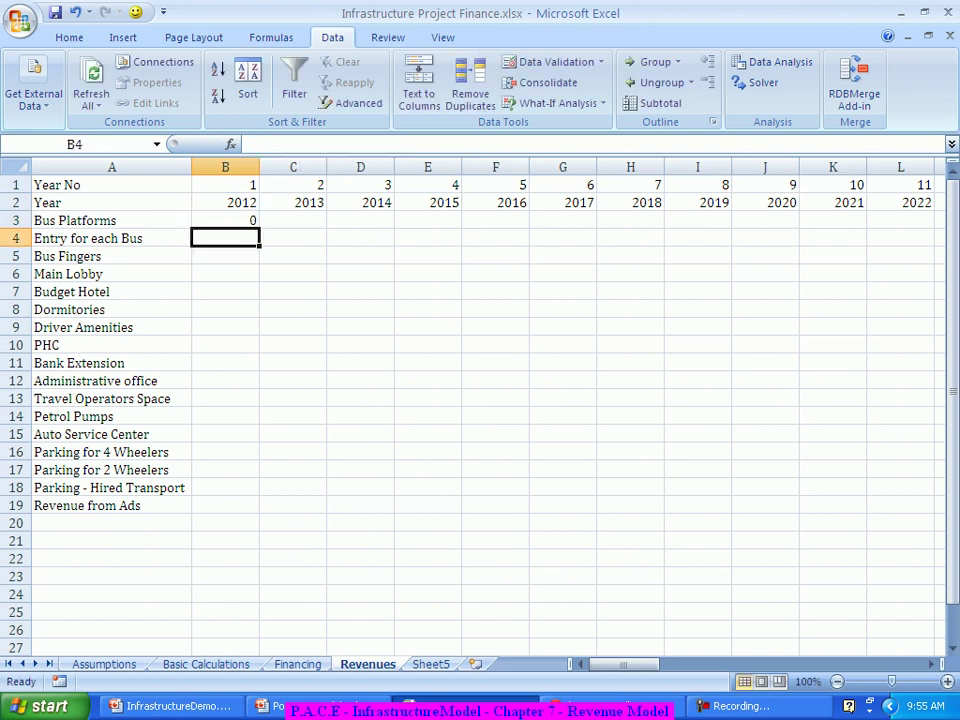
Fill the Bus Platforms formula from B3 across row 3 through column AI.
click(225, 220)
drag(259, 227, 842, 225)
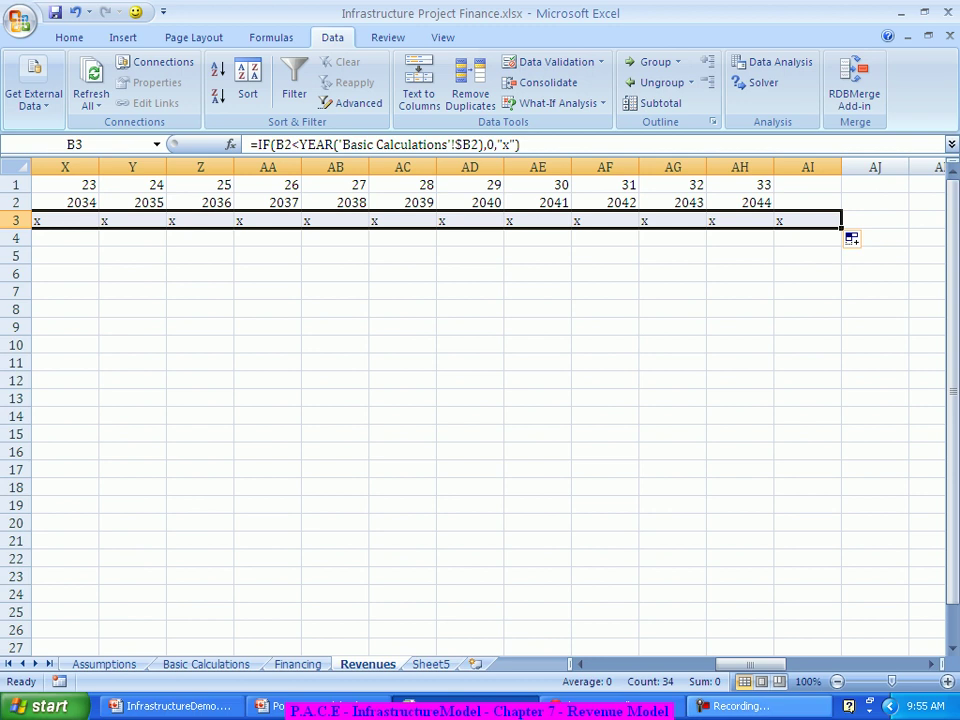
drag(750, 664, 624, 664)
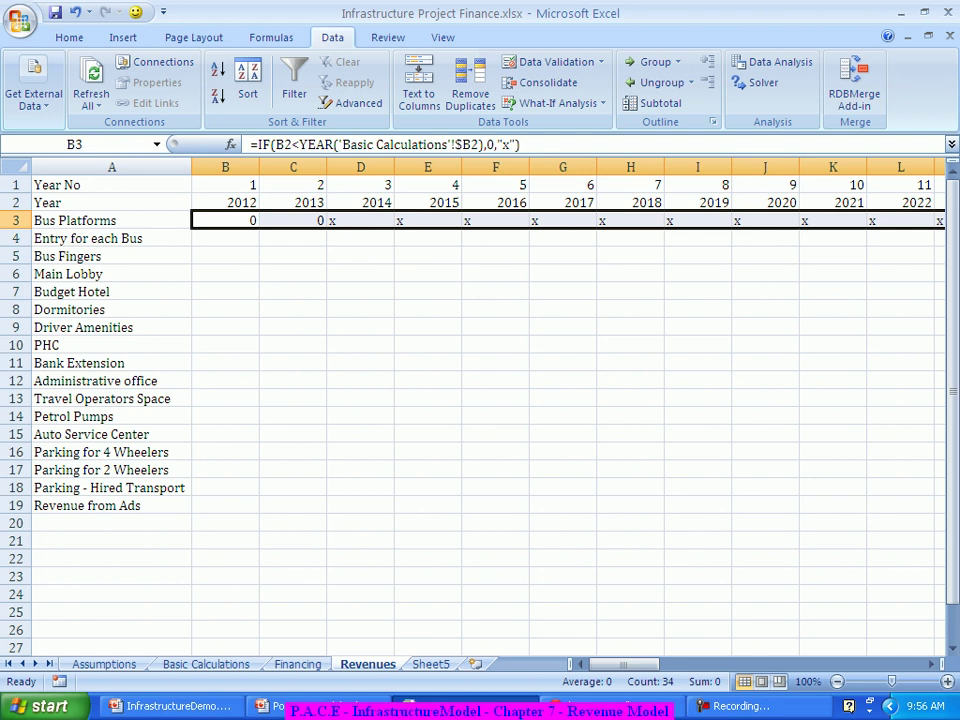
Expand the formula bar and replace the "x" in B3 with the Bus Platforms amount times turnaround, Assumptions!C125*Assumptions!B125.
click(225, 220)
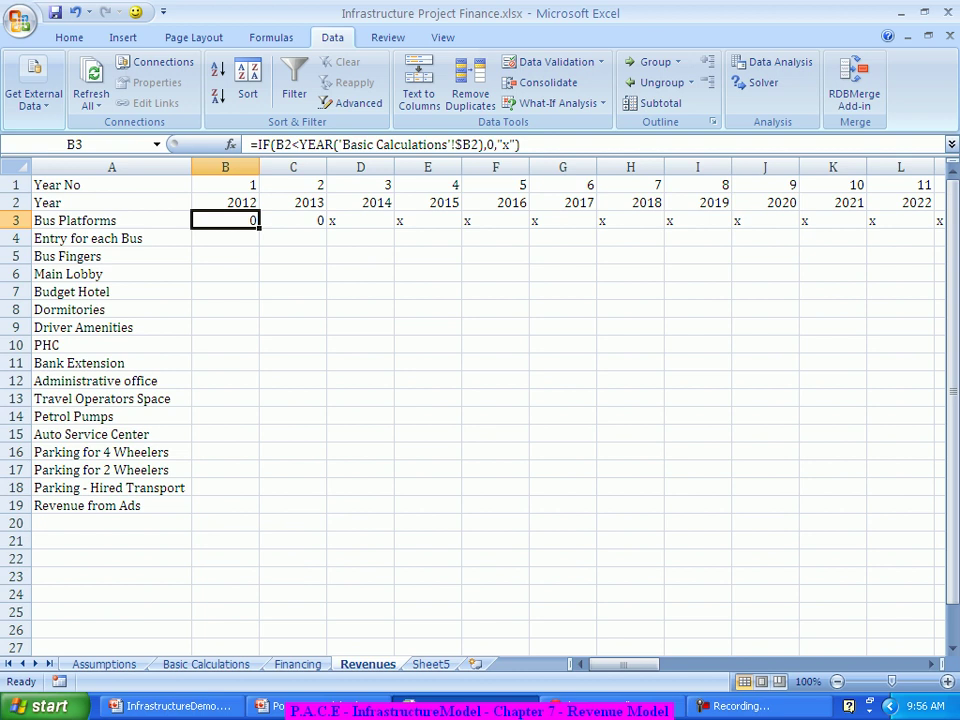
key(ctrl+shift+u)
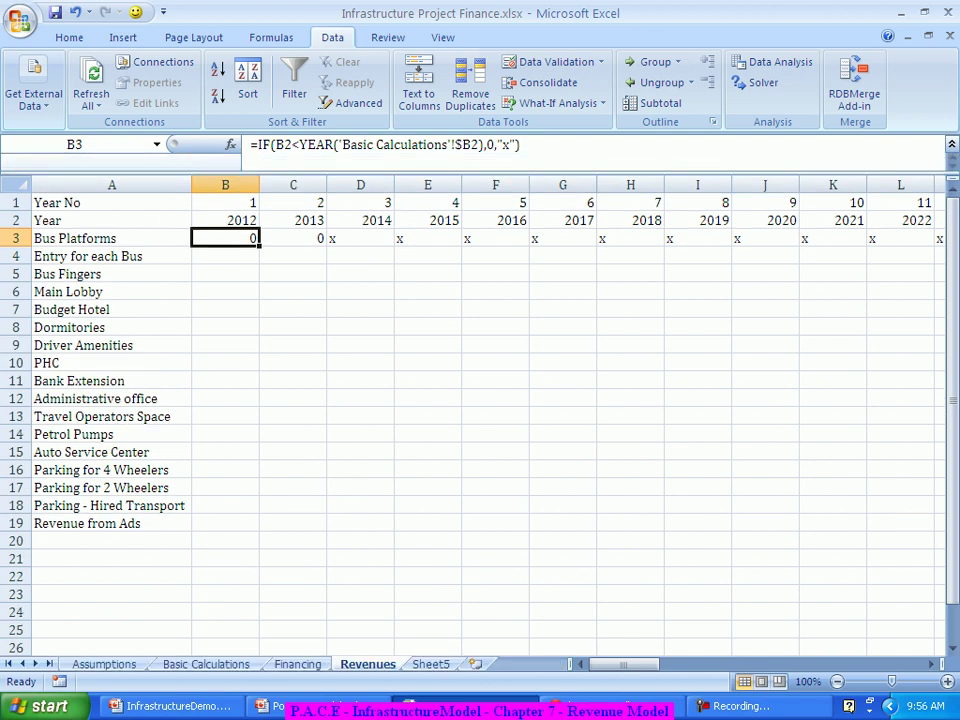
drag(501, 145, 516, 145)
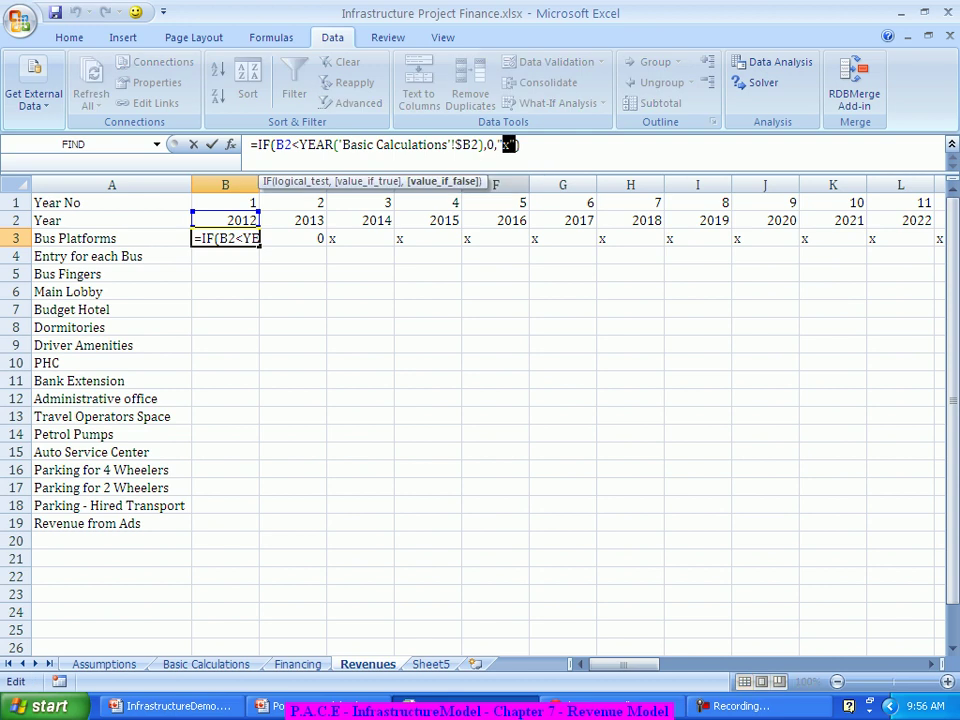
key(BackSpace)
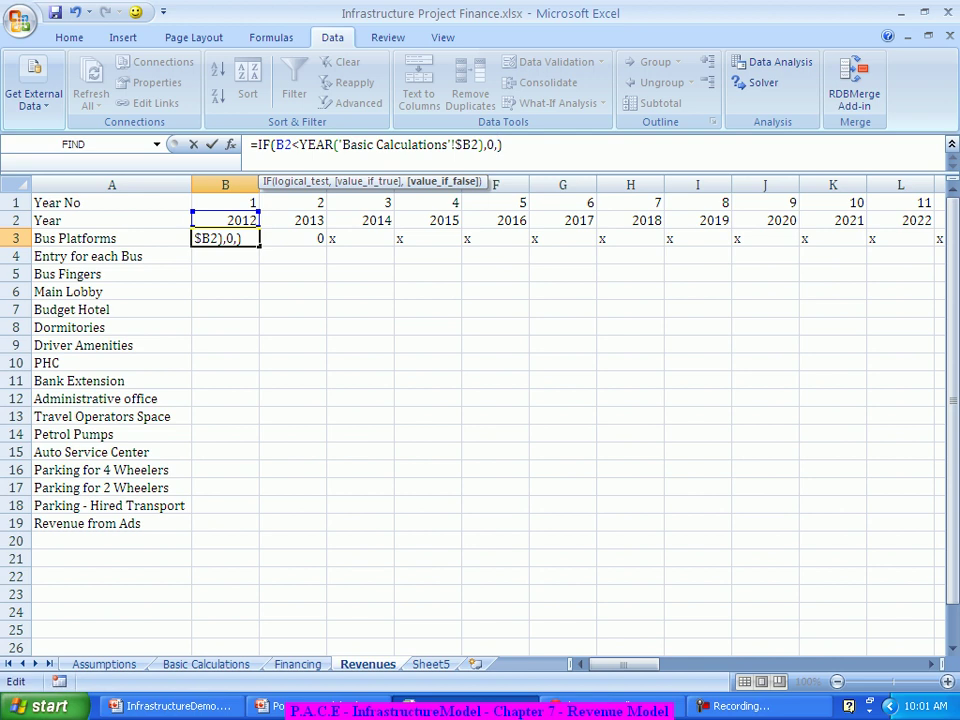
click(104, 664)
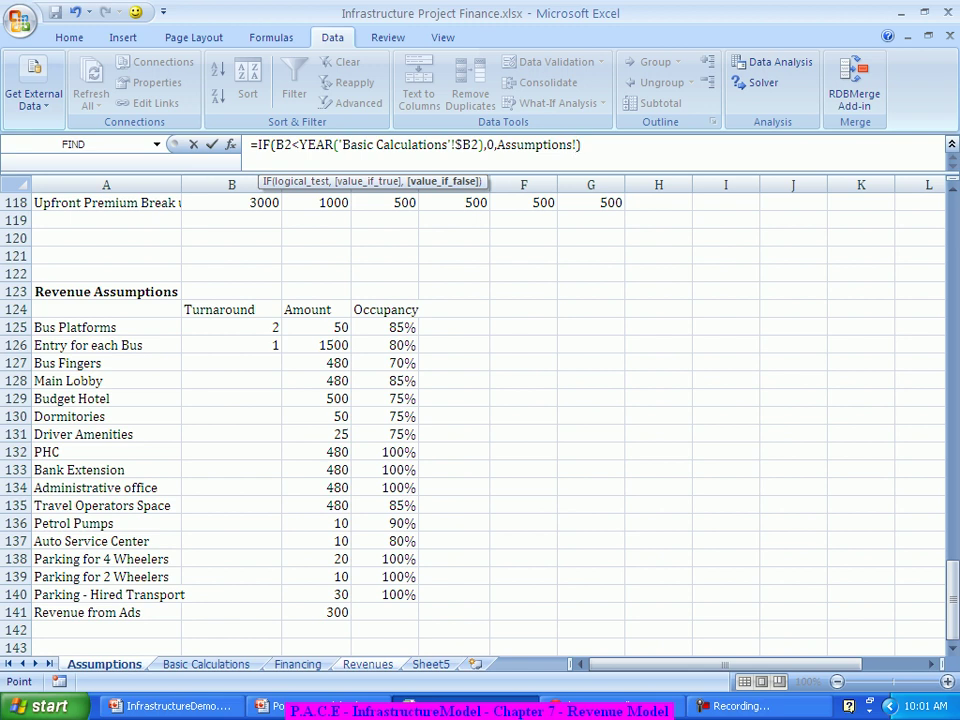
click(316, 327)
text(*)
click(231, 327)
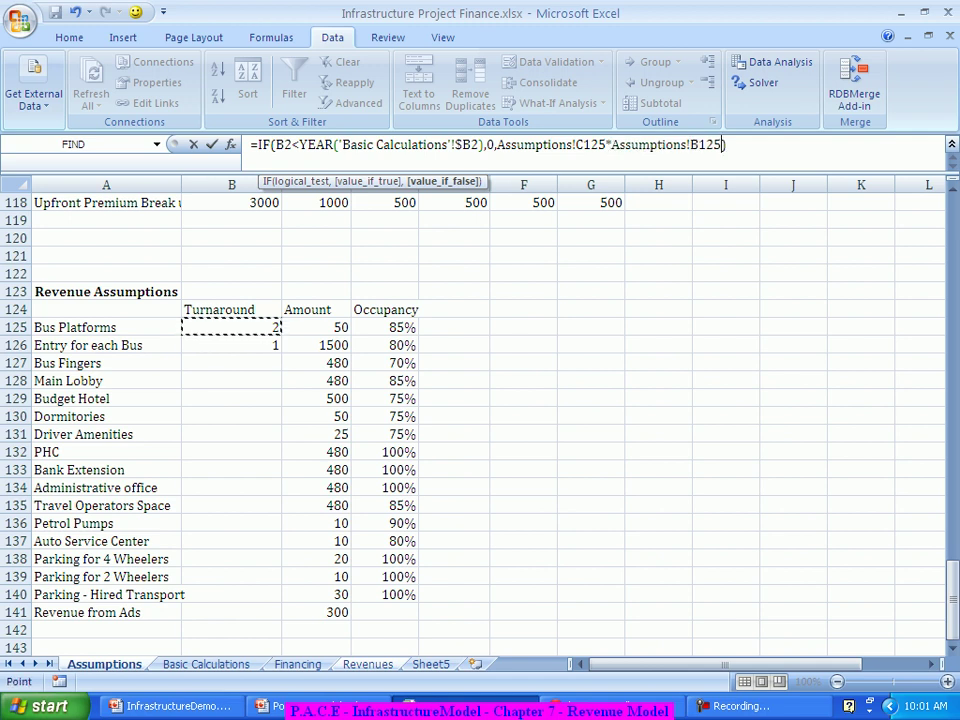
Multiply the false result in B3 by the total intercity and city bus bay units, (Assumptions!B67+Assumptions!B68).
text(*)
drag(951, 585, 952, 444)
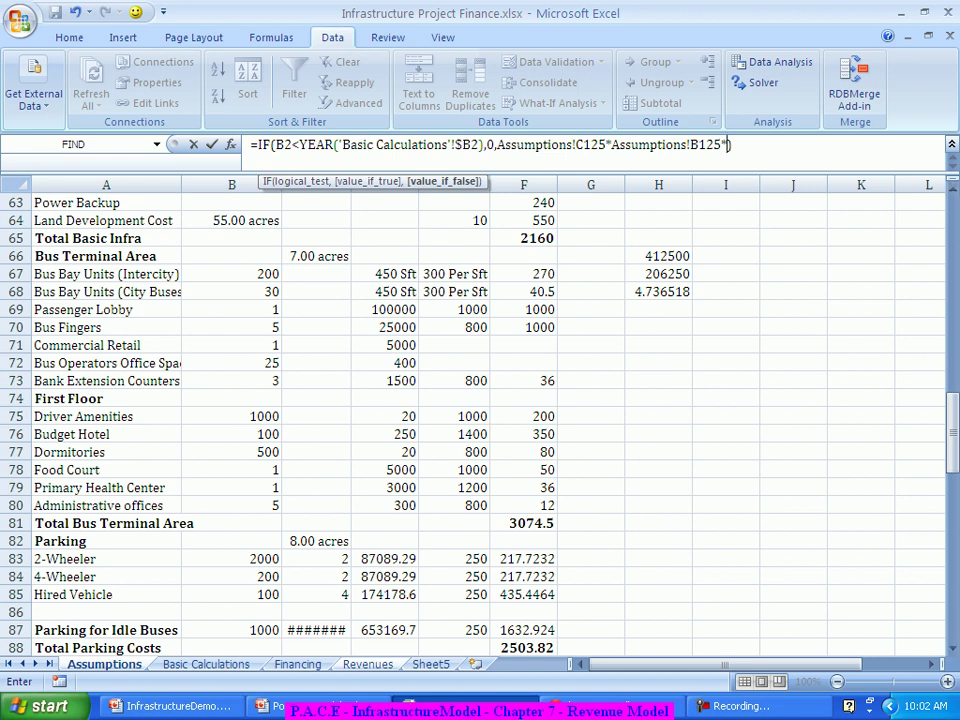
drag(952, 432, 952, 587)
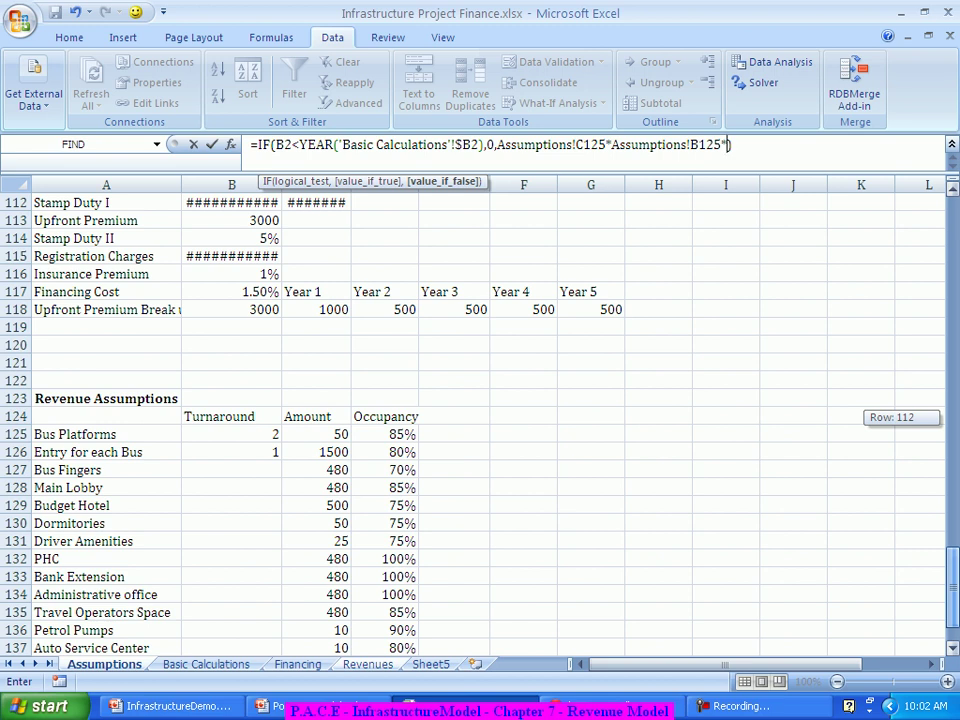
drag(952, 587, 952, 556)
drag(952, 417, 952, 362)
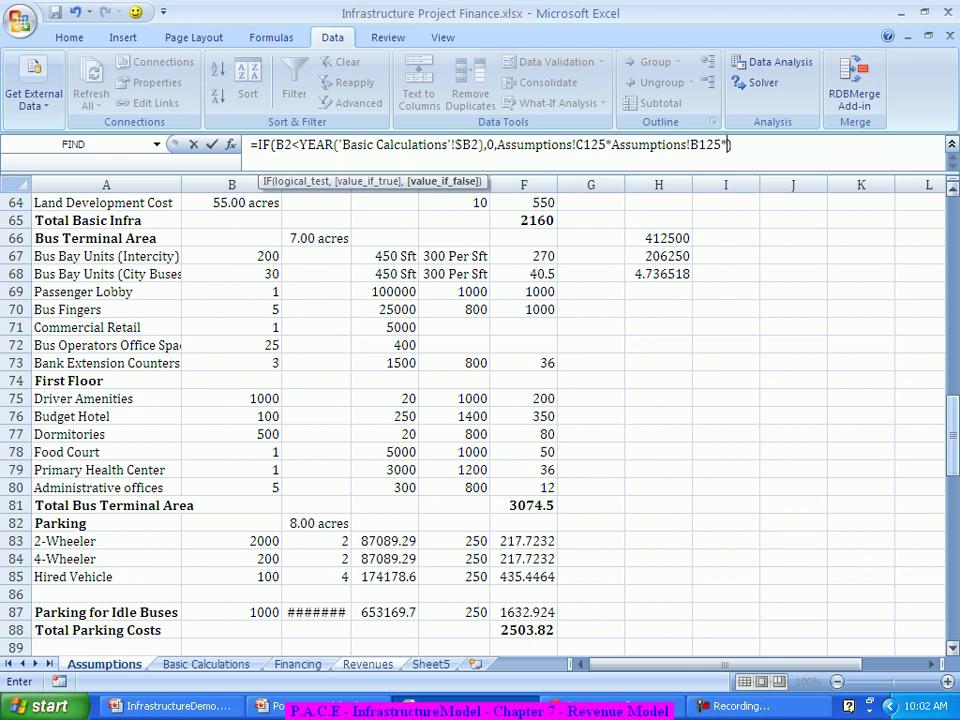
text(()
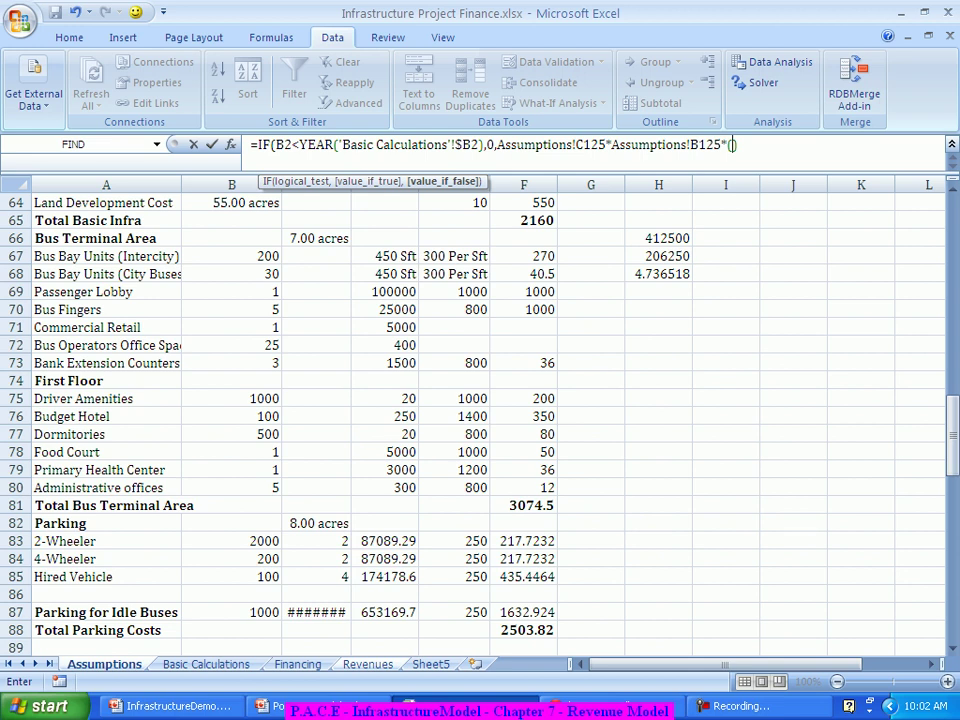
click(231, 256)
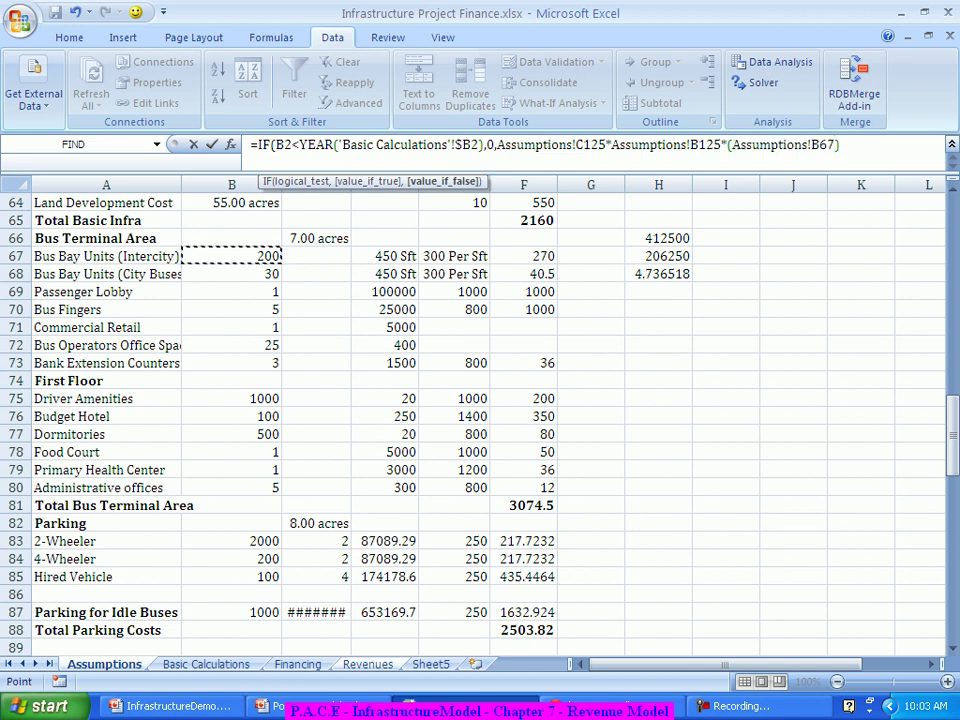
text(+)
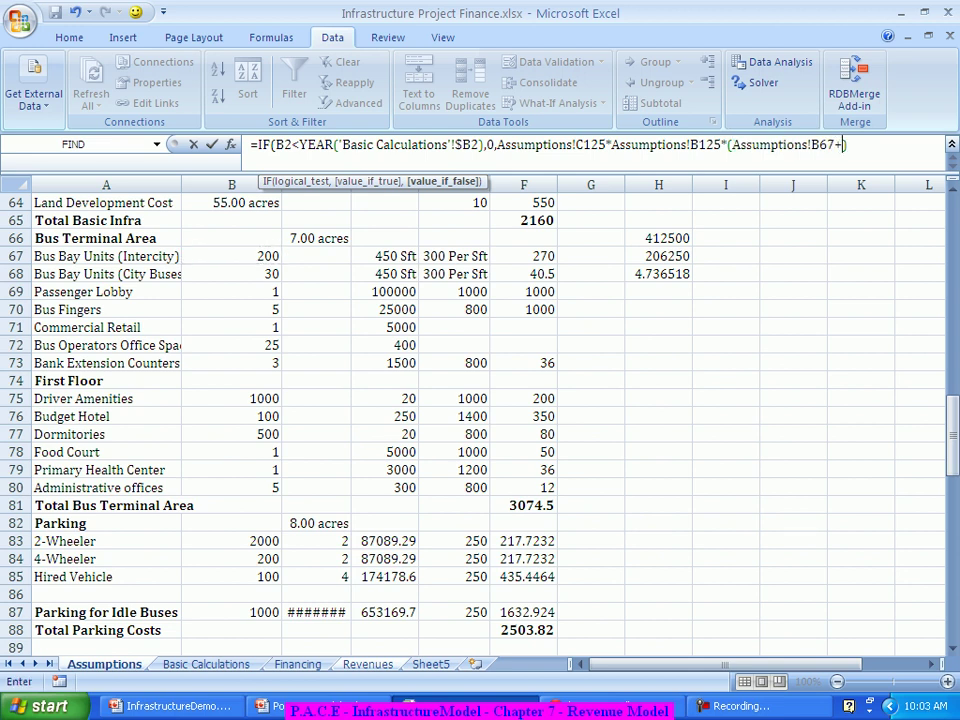
click(270, 274)
text())
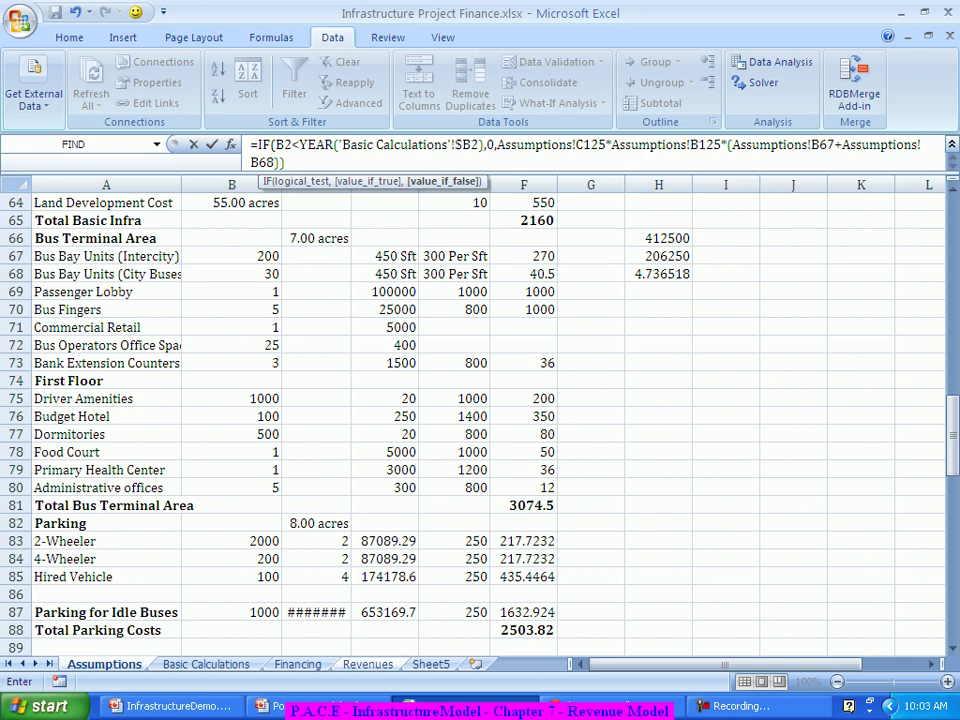
Multiply the B3 revenue expression by the Bus Platforms occupancy in Assumptions!D125 and by 365 days.
text(*)
drag(952, 433, 952, 589)
click(385, 380)
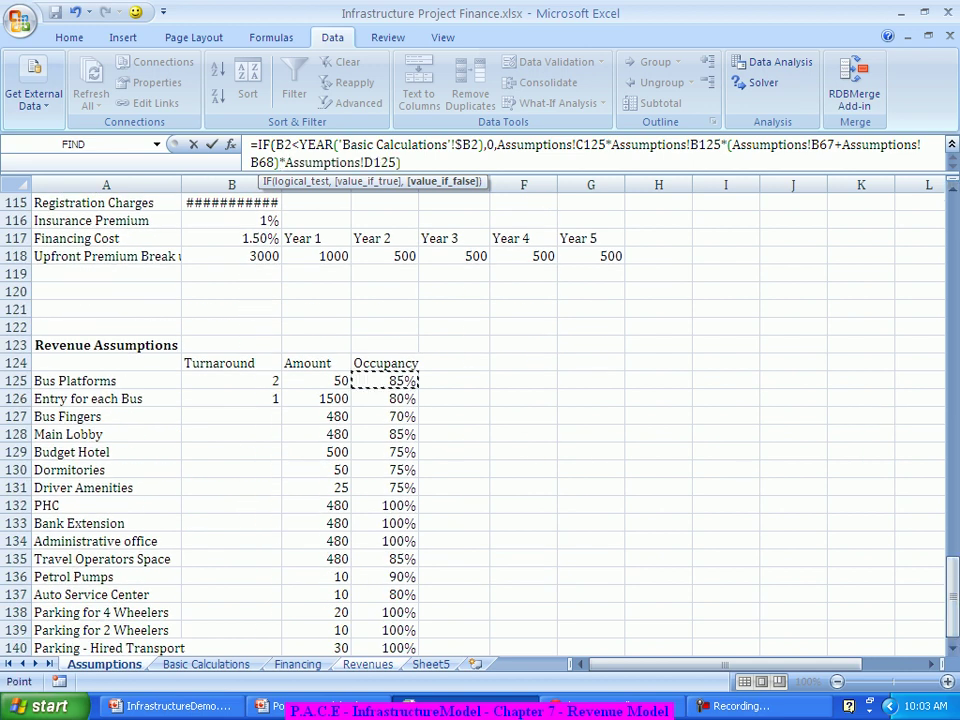
text())
text()*365)
Multiply the B3 revenue expression by one plus the Revenue Growth rate, (1+Assumptions!B12).
text(*(1+)
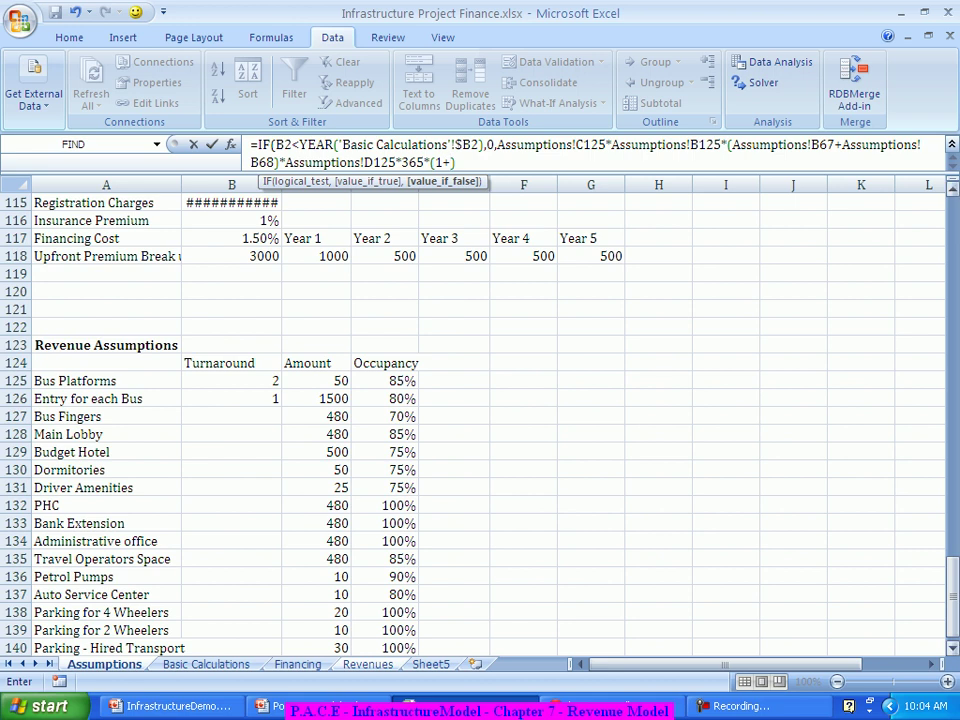
drag(951, 595, 952, 220)
text())
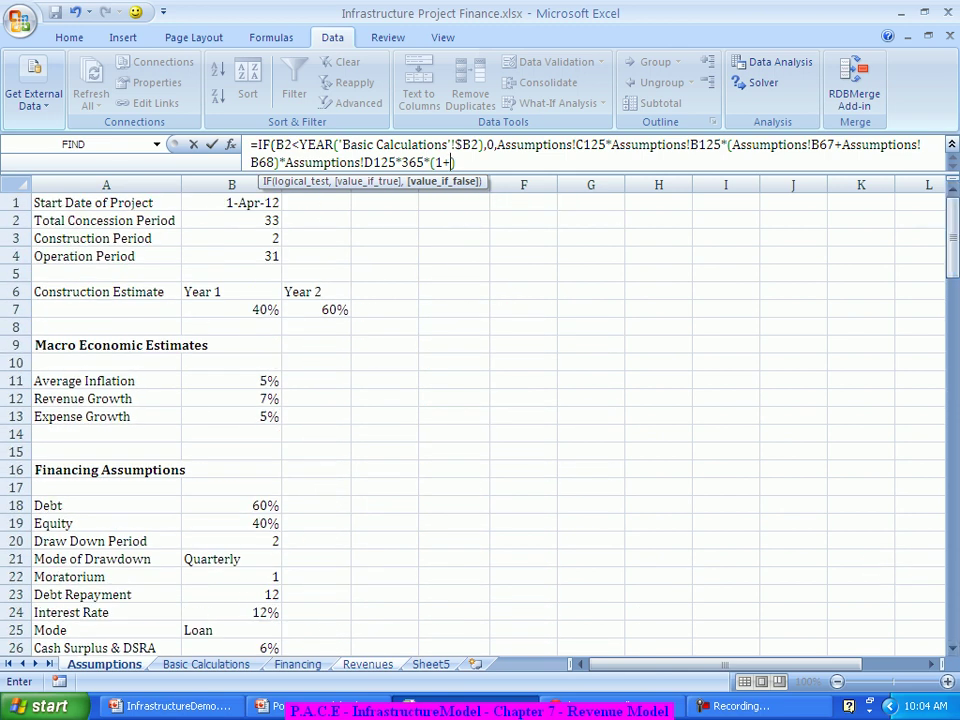
click(231, 398)
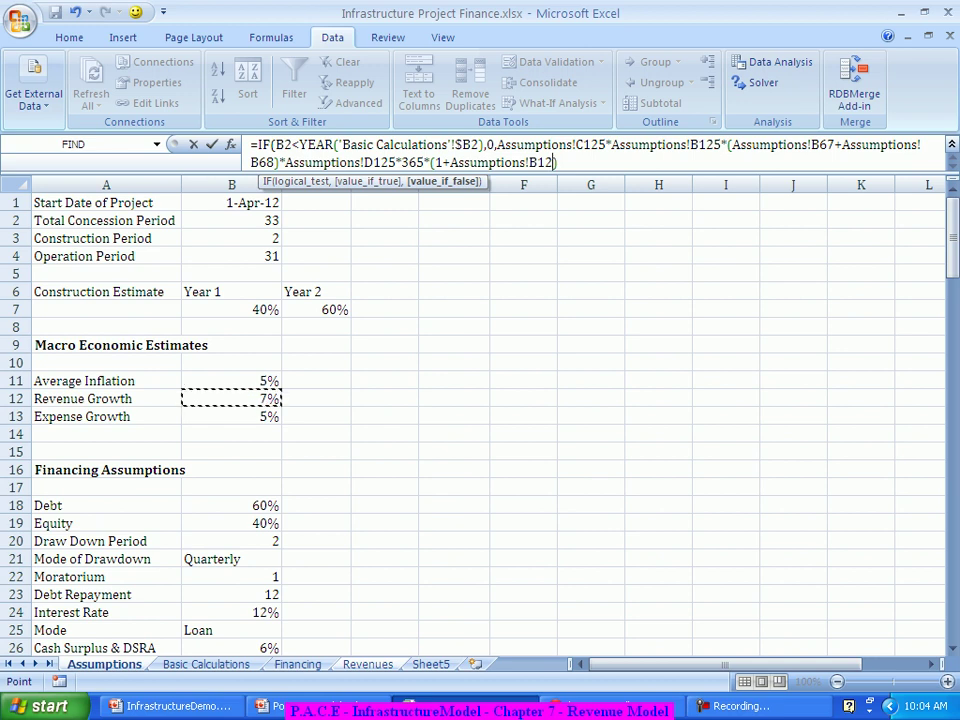
text())
Raise the growth factor in B3 to the power of the year number minus one, (Revenues!B1-1), and commit the formula.
text(^()
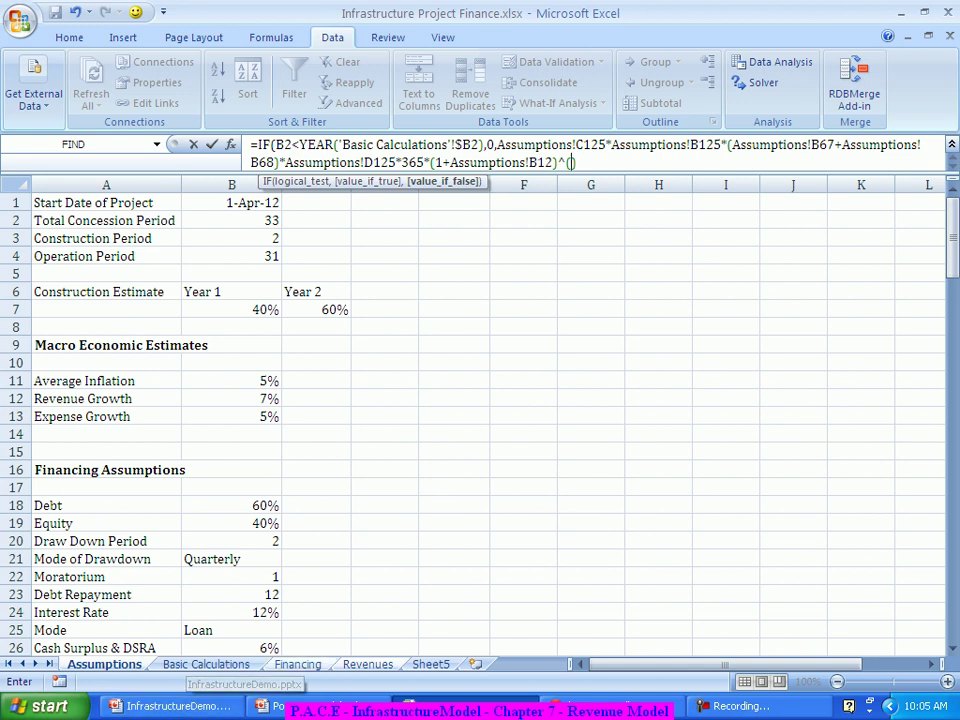
click(368, 664)
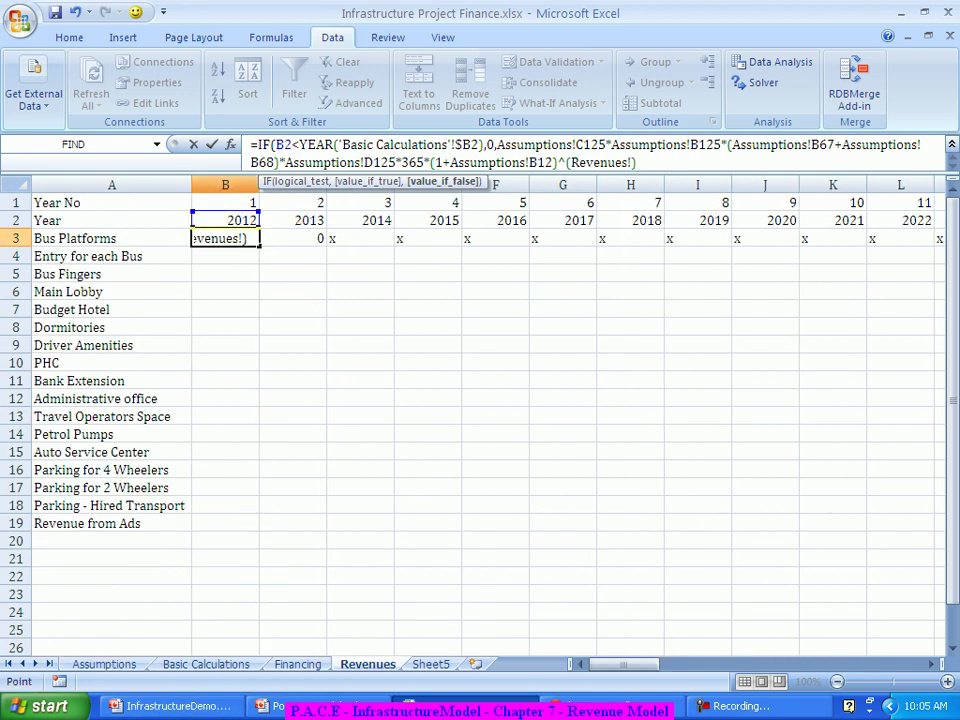
click(225, 202)
text(-1))
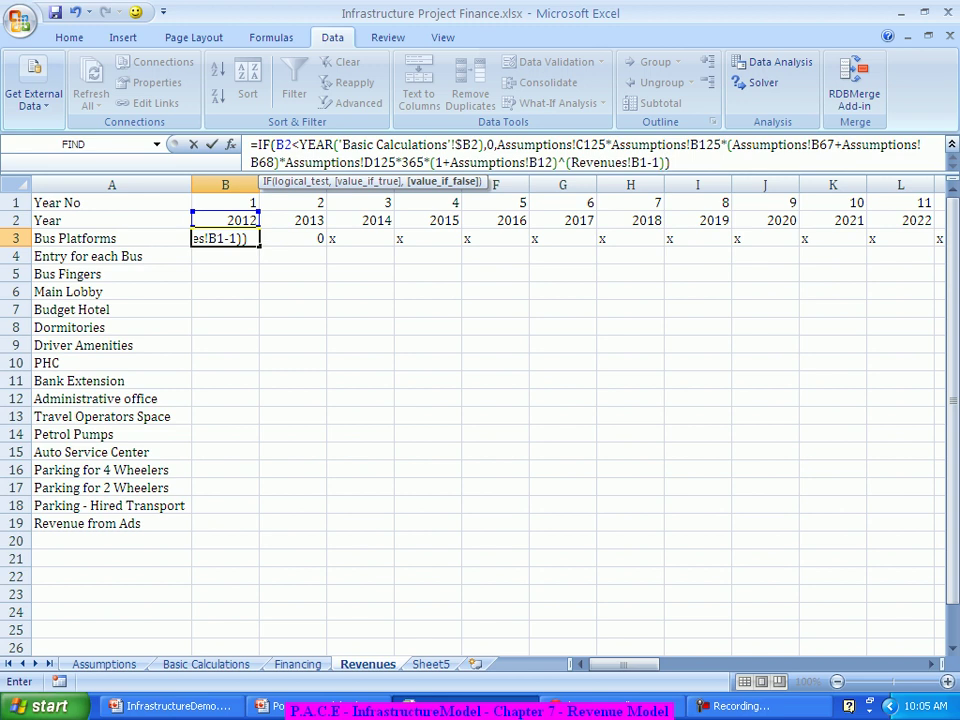
text())
key(Return)
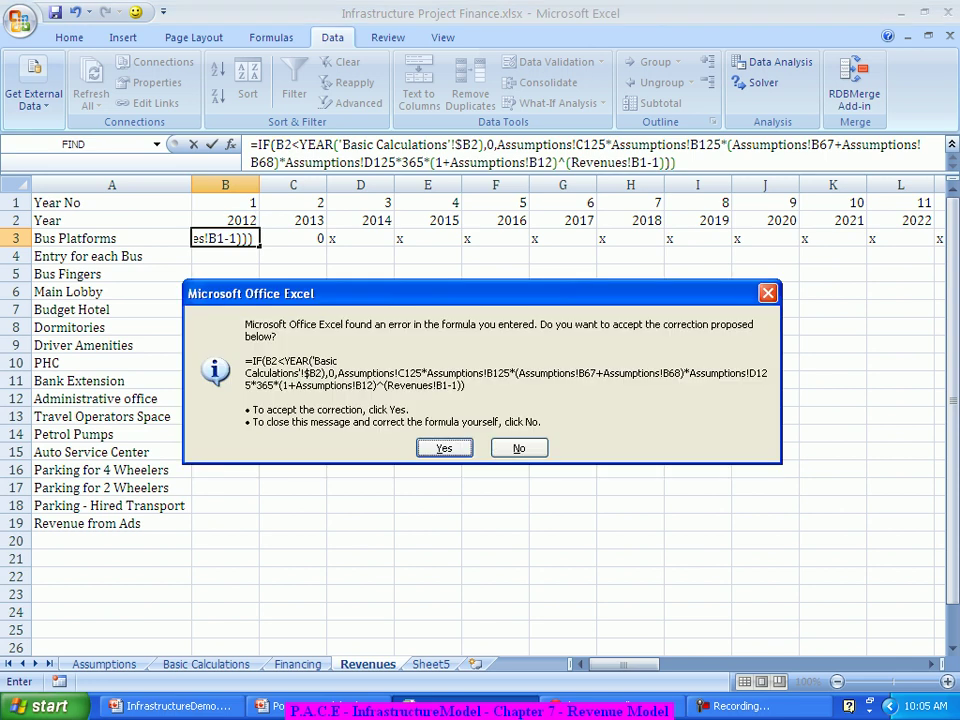
key(Return)
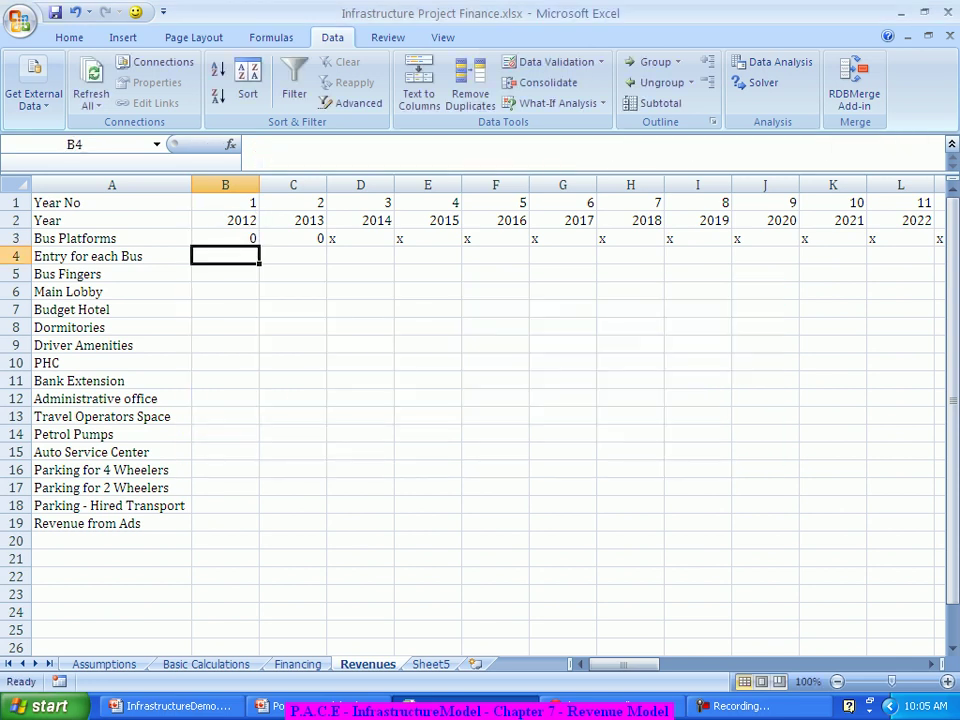
Make the Assumptions references C125, B125 and B67 absolute in the B3 Bus Platforms formula.
click(225, 238)
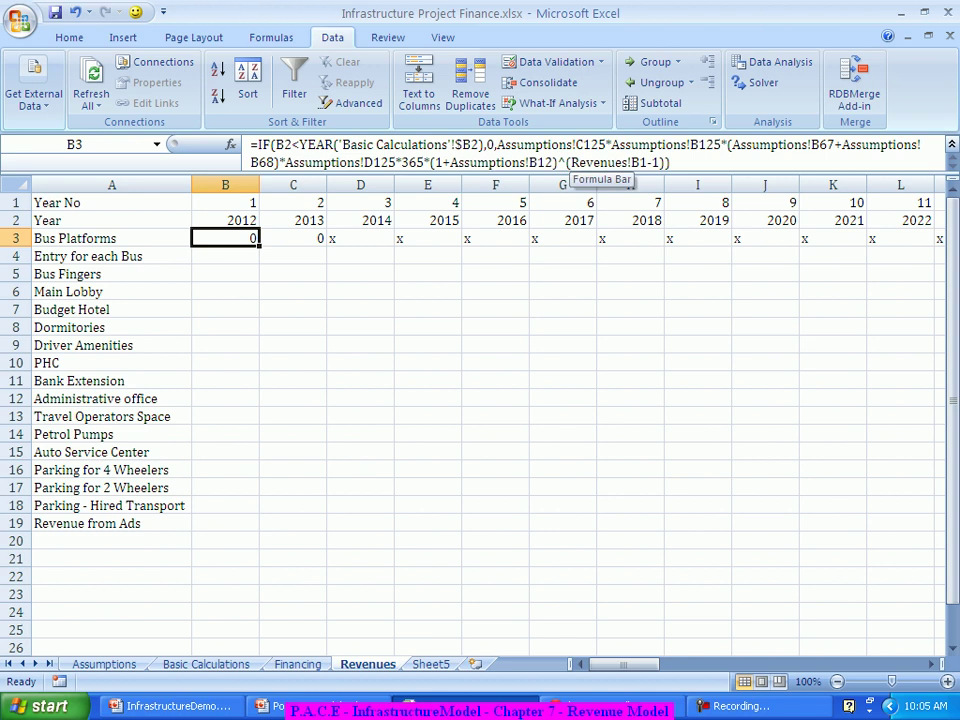
click(575, 145)
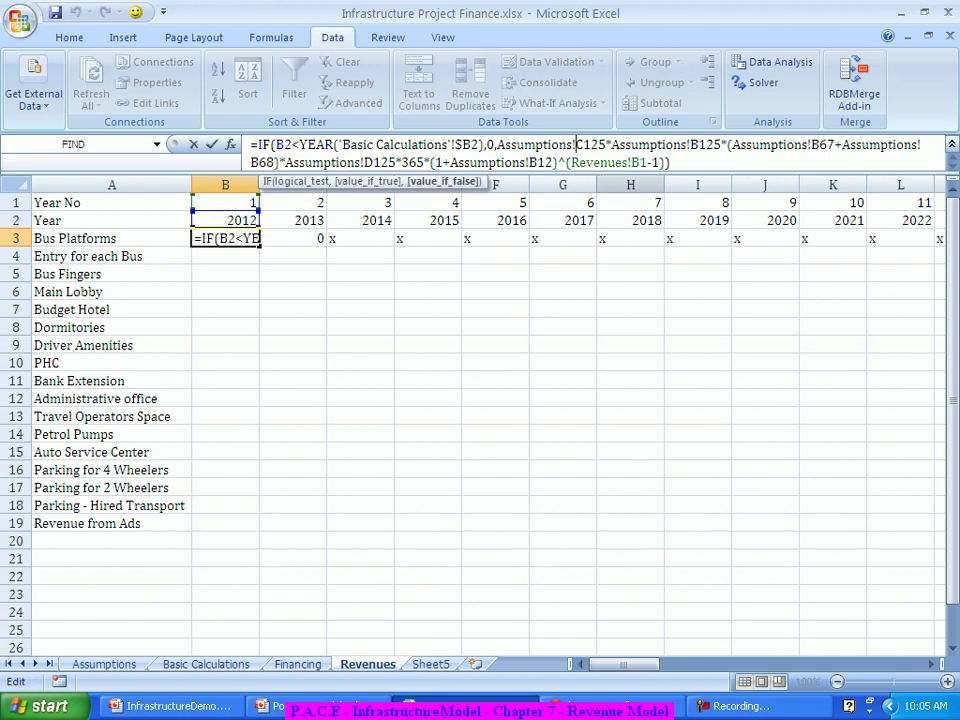
click(598, 144)
key(F4)
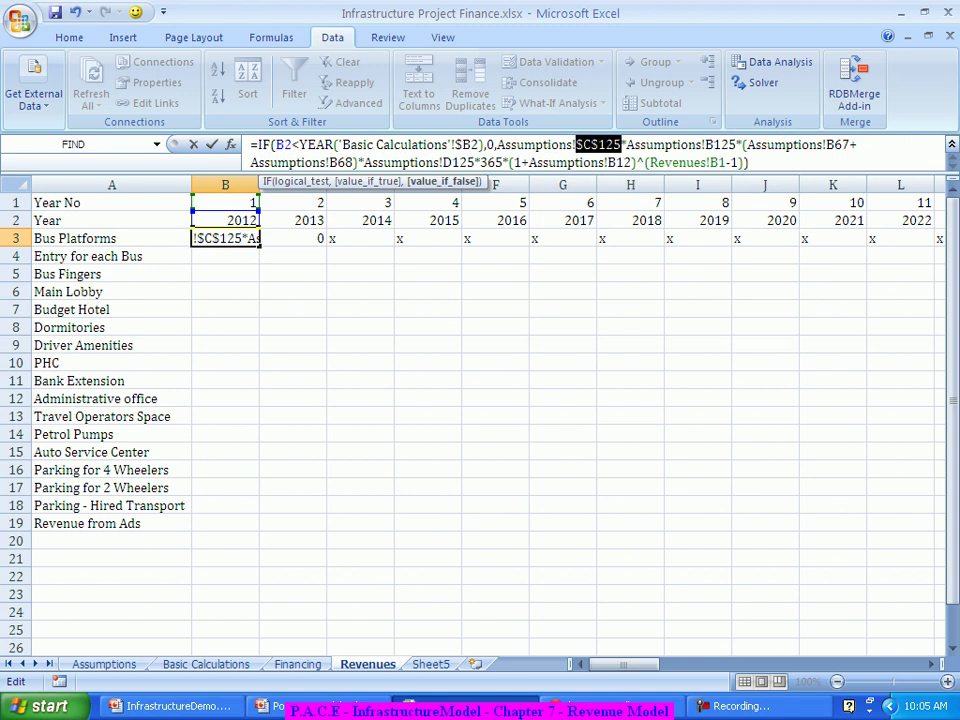
click(721, 144)
key(F4)
click(860, 144)
key(F4)
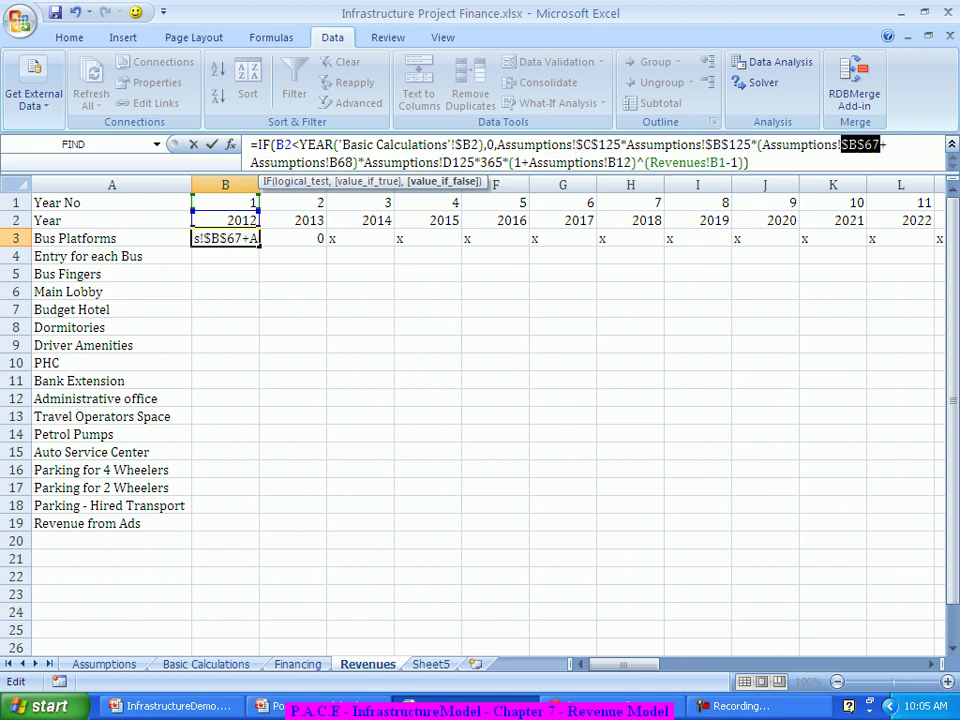
Make the Assumptions references B68, D125 and B12 absolute in the B3 formula and commit it.
click(340, 162)
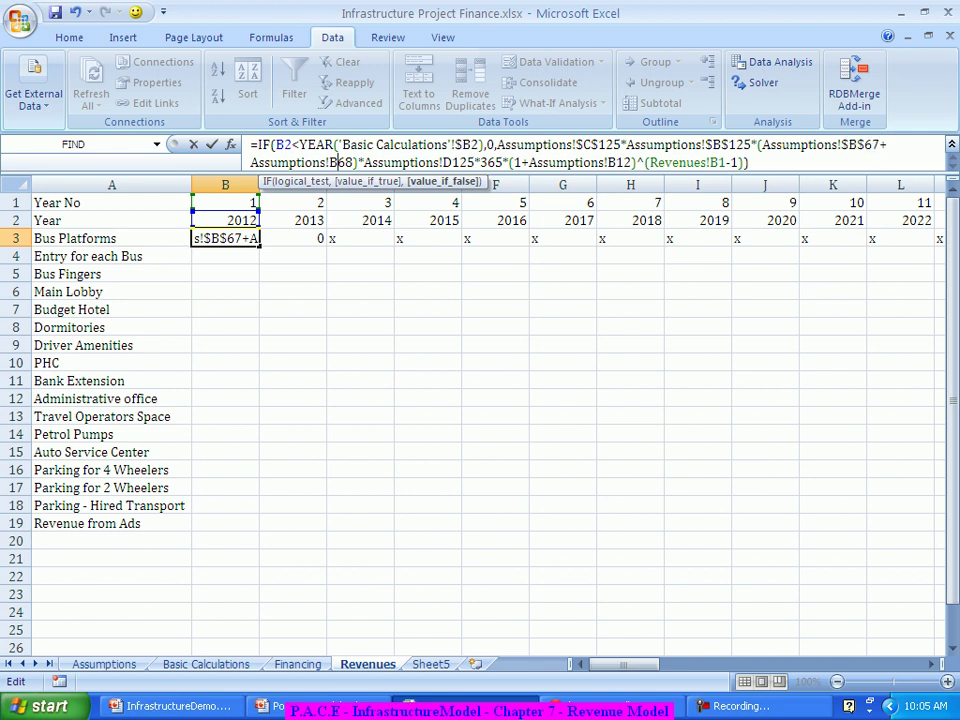
key(F4)
click(466, 162)
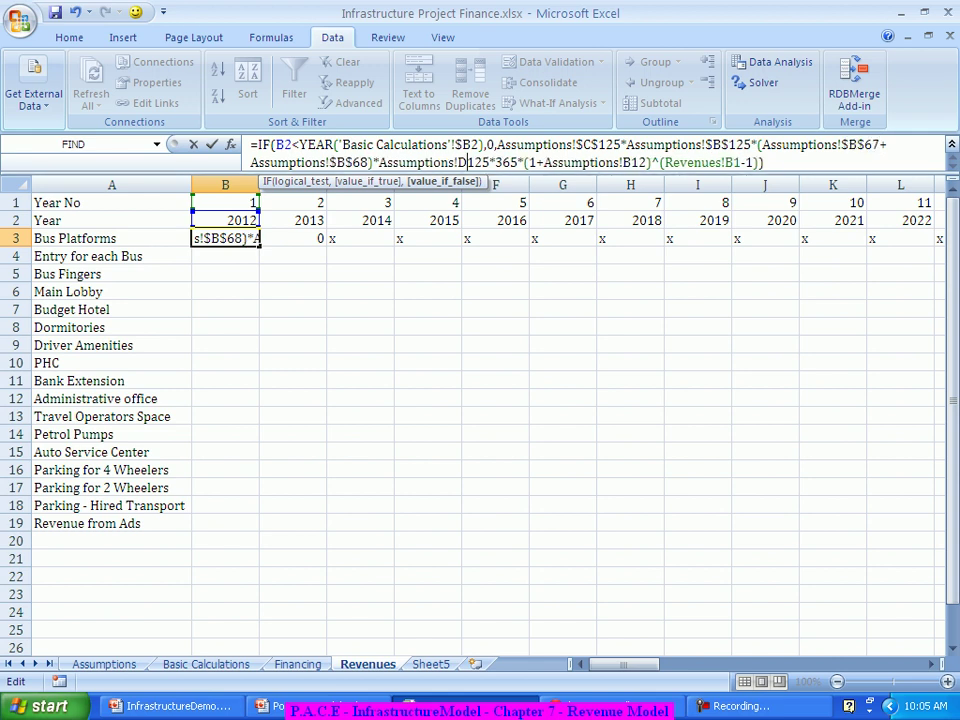
key(F4)
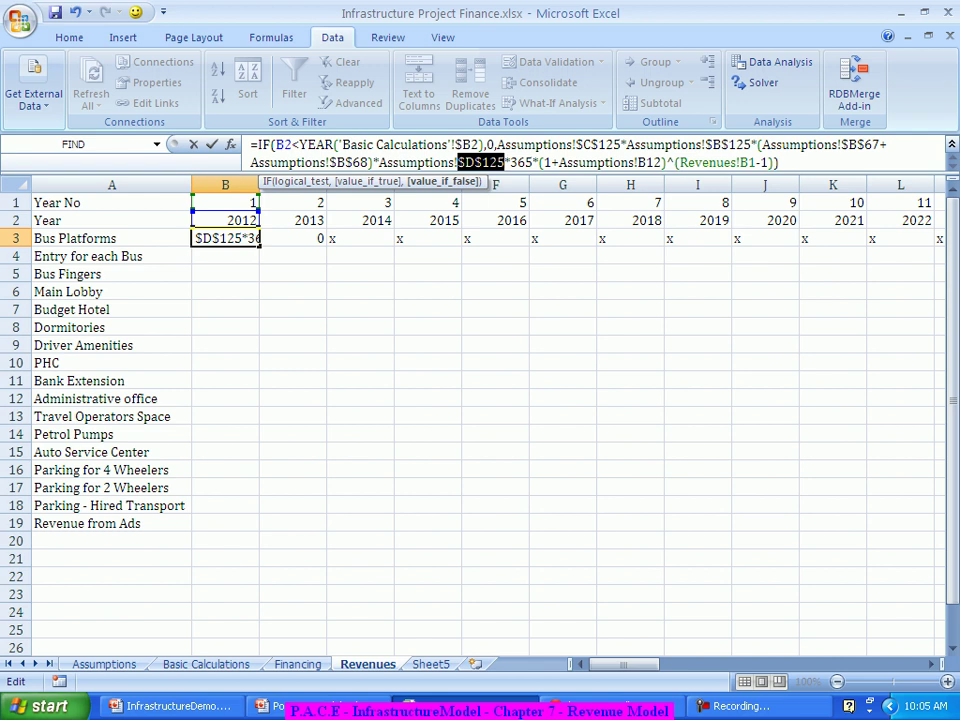
click(649, 162)
key(F4)
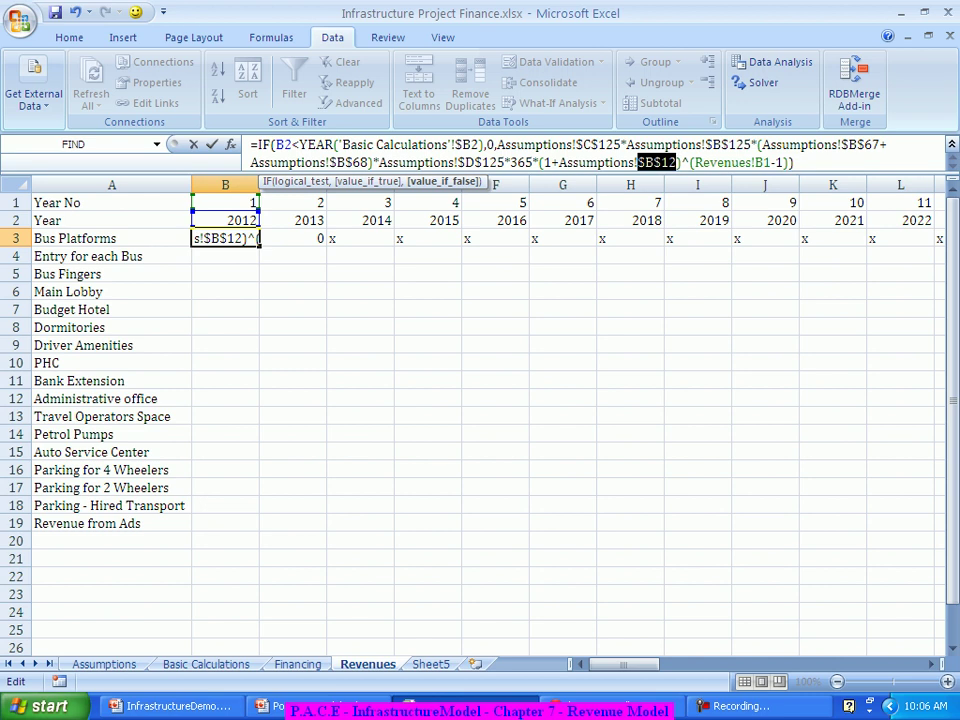
key(Return)
Fill the B3 Bus Platforms formula across row 3 through column AH and clear the leftover "x" in AI3.
click(225, 238)
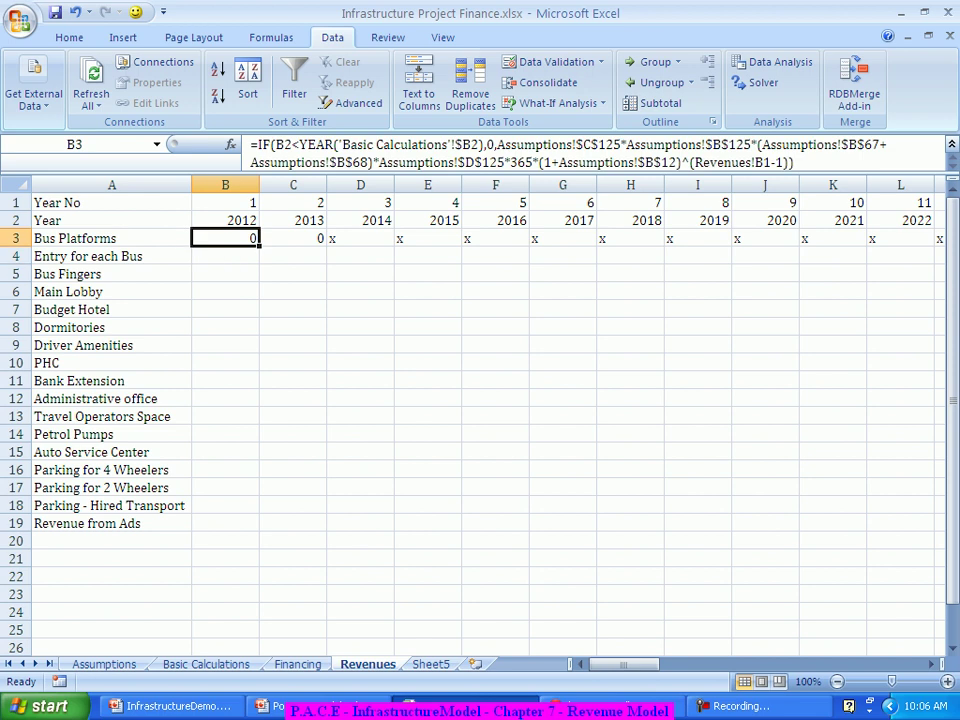
drag(259, 245, 303, 240)
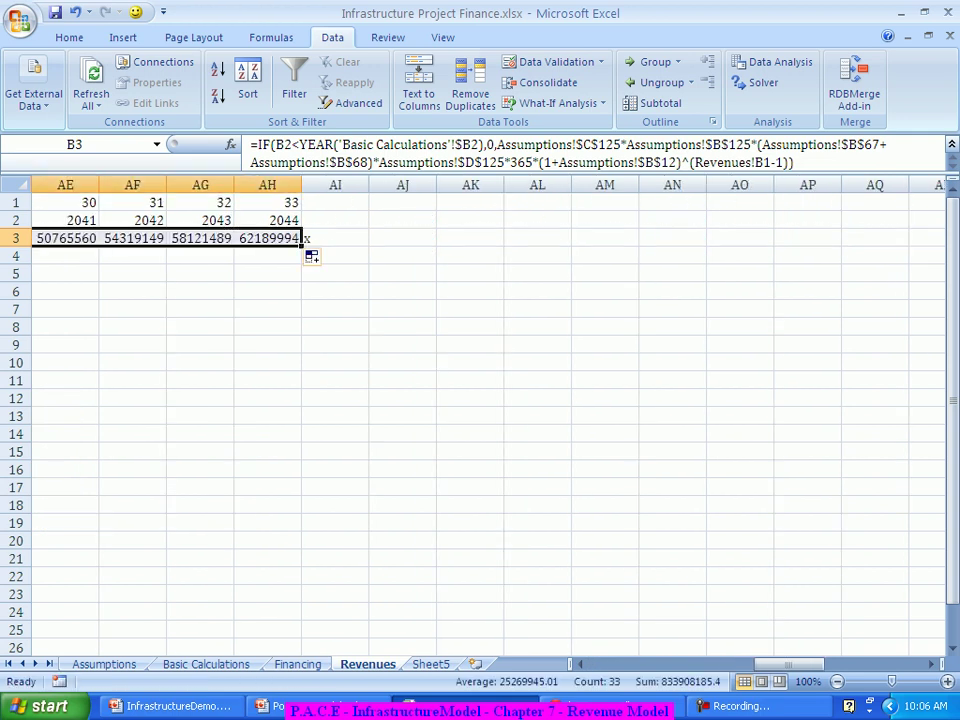
click(335, 238)
key(Delete)
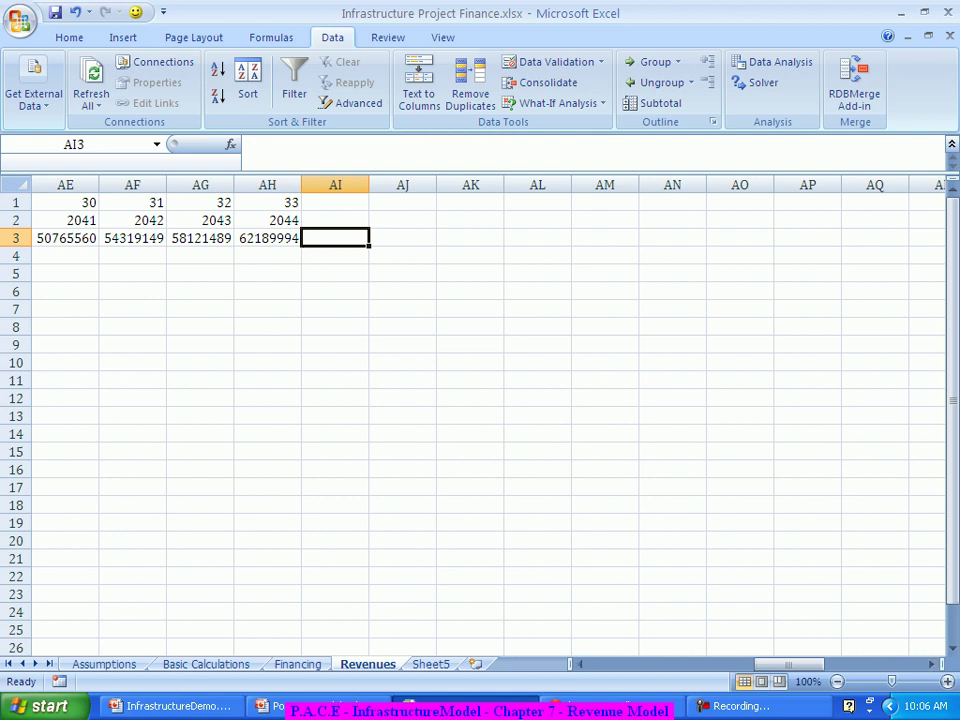
Divide the 2014 Bus Platforms formula in D3 by 10^5.
drag(790, 664, 630, 664)
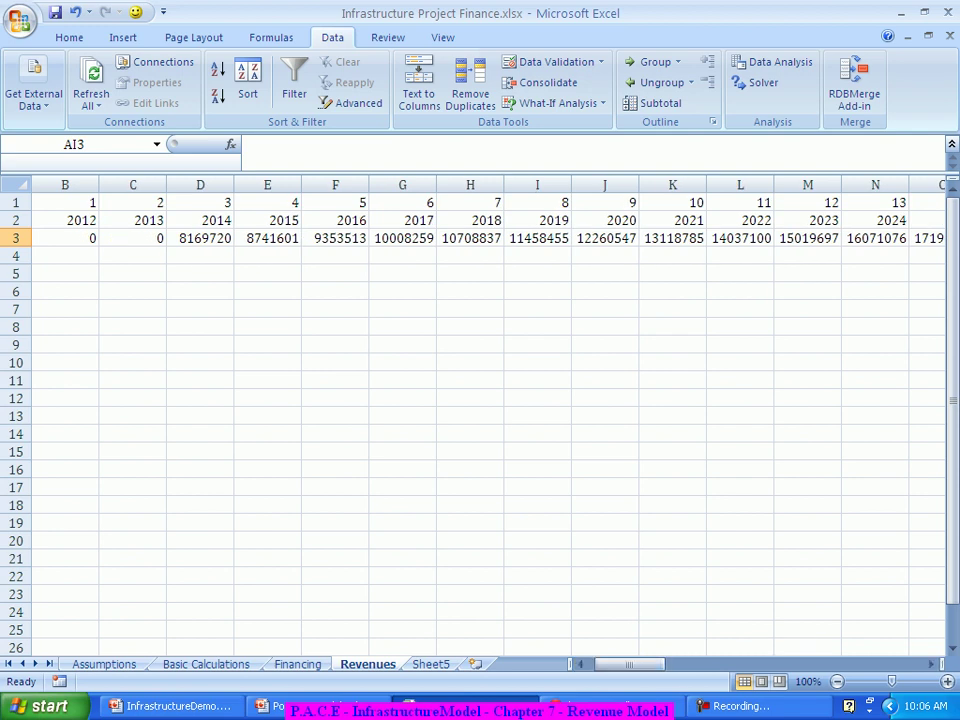
click(200, 220)
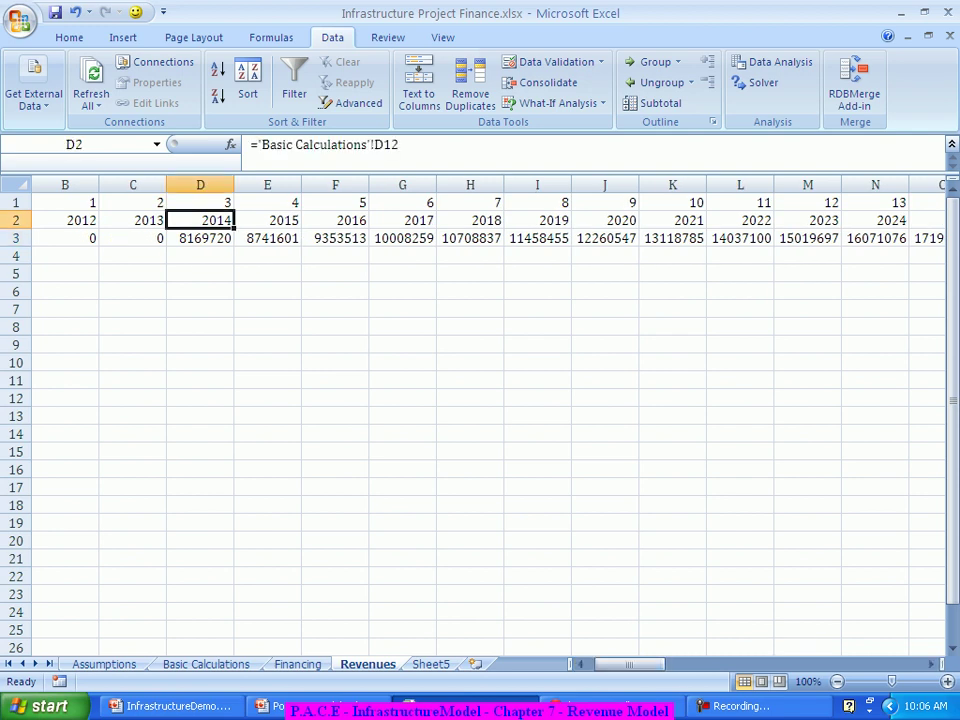
click(200, 238)
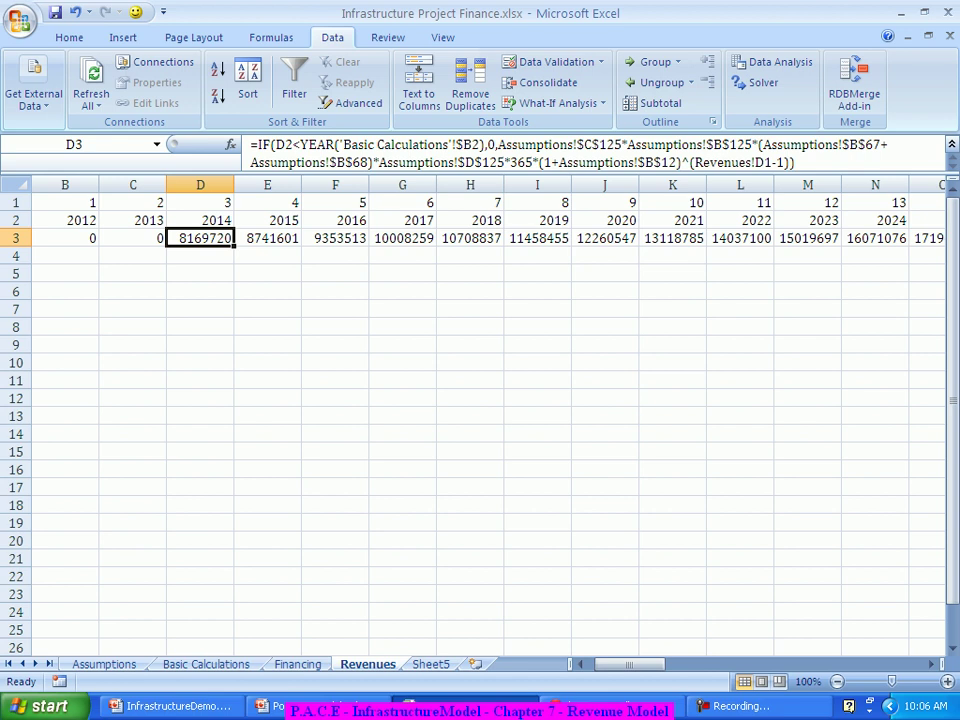
drag(636, 664, 620, 664)
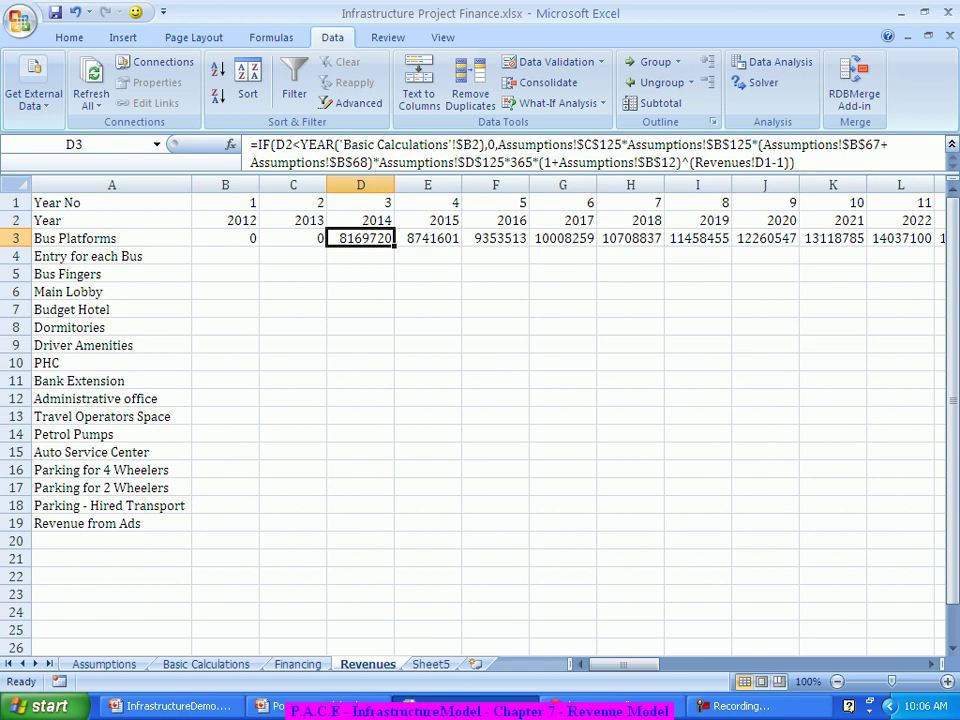
key(F2)
text(/10)
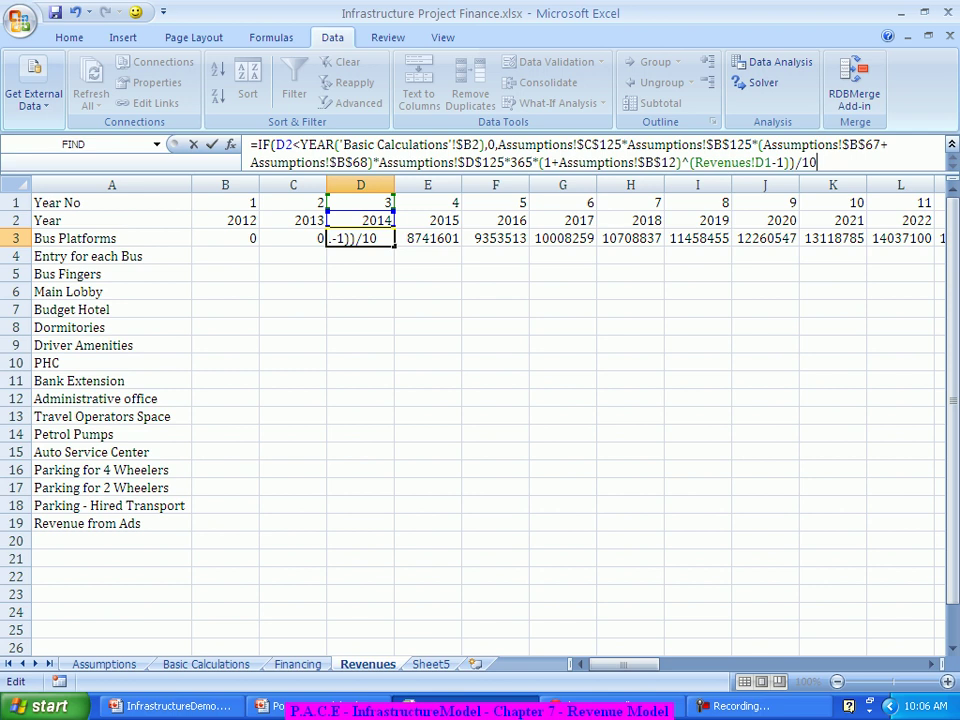
text(^5)
key(Return)
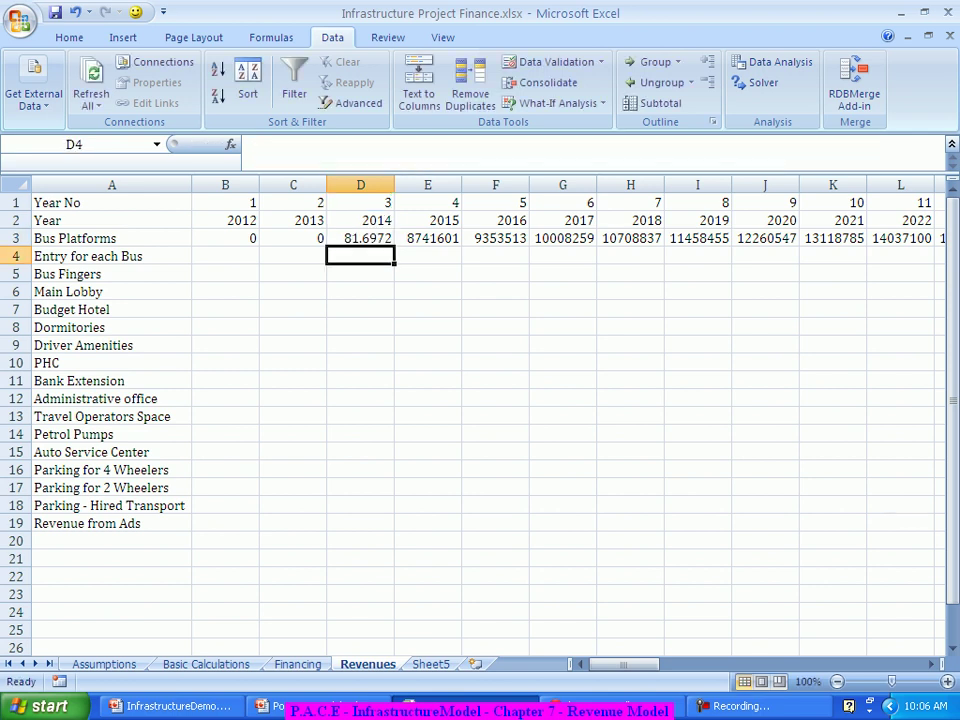
Fill the D3 Bus Platforms formula back to B3 and forward across row 3 through column AH.
click(360, 238)
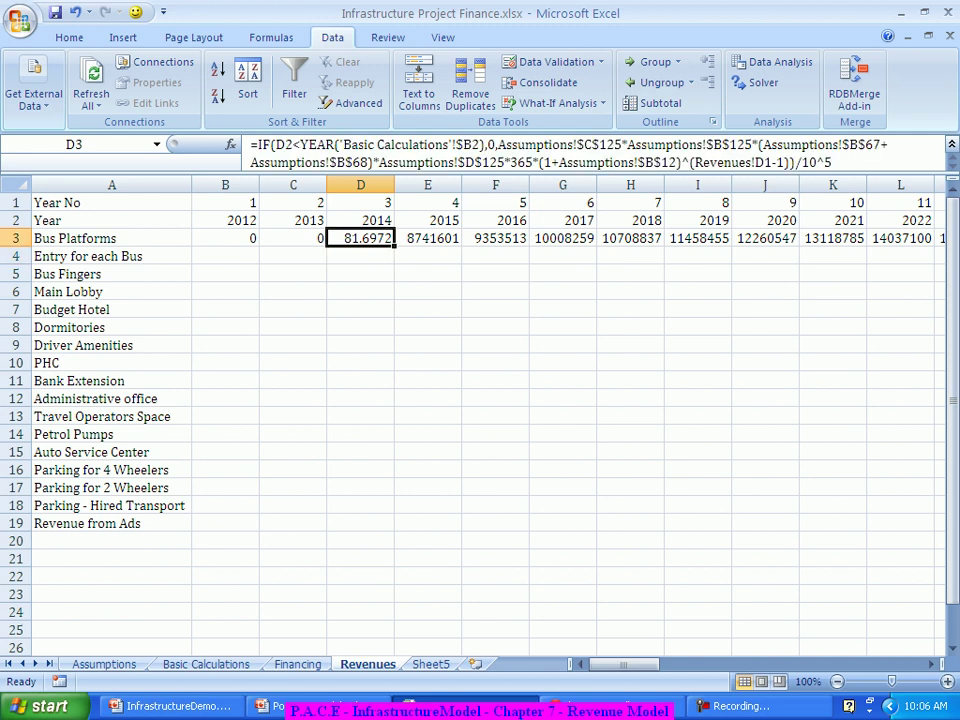
drag(394, 246, 230, 240)
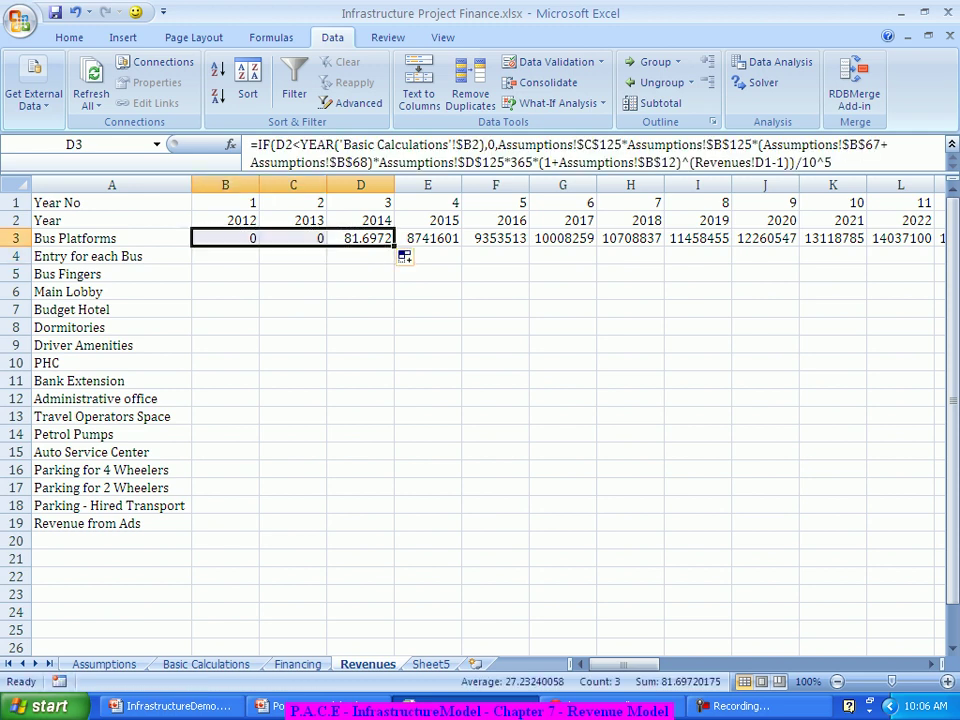
drag(394, 246, 700, 241)
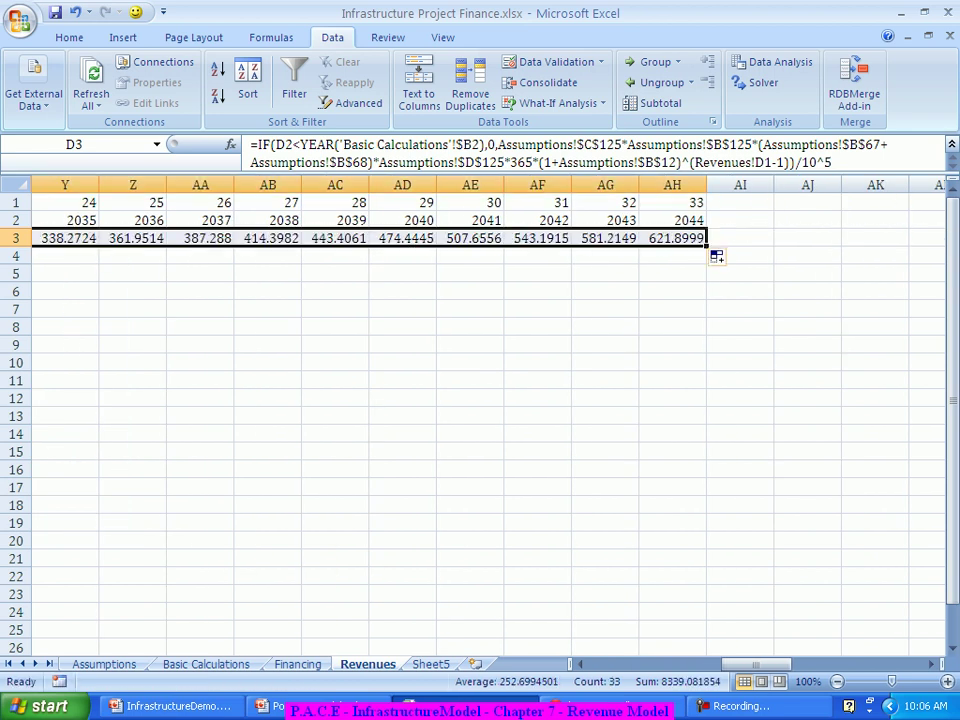
click(605, 380)
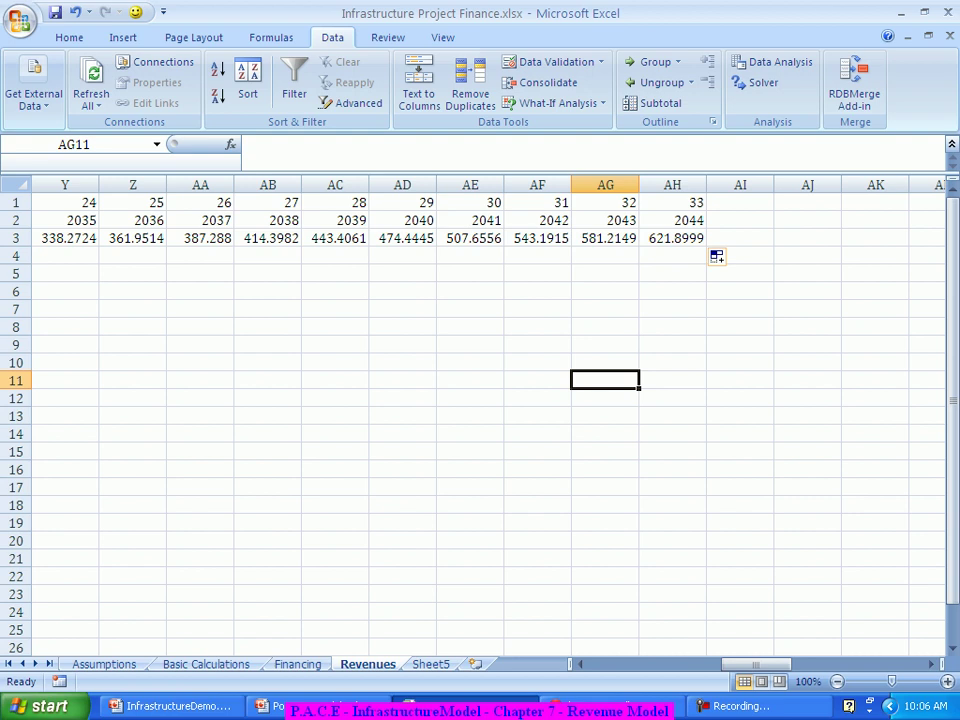
drag(755, 664, 623, 664)
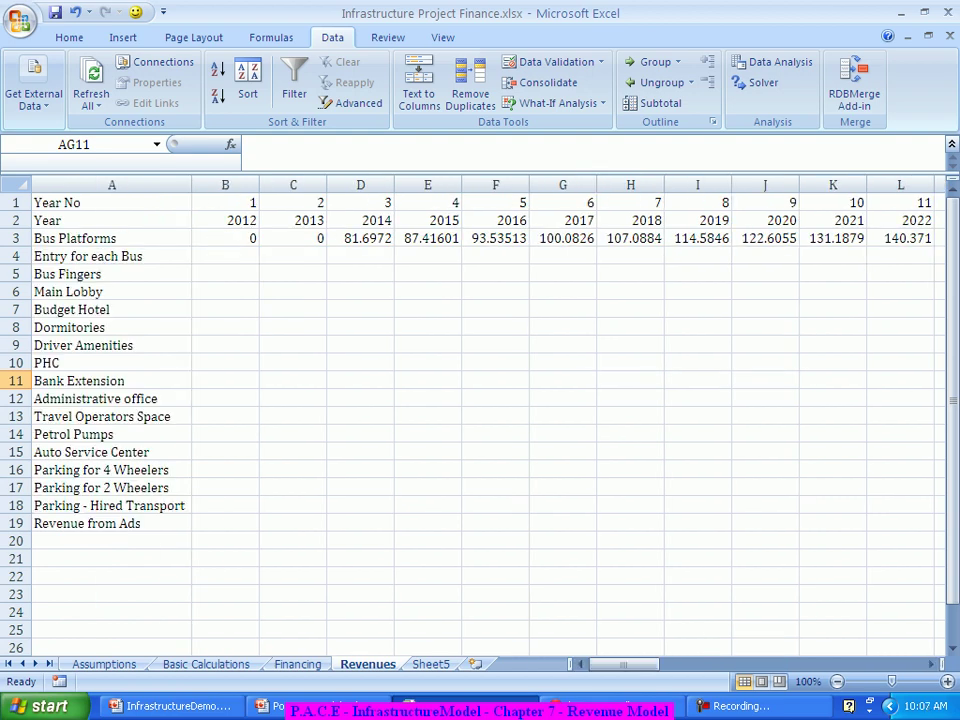
click(495, 522)
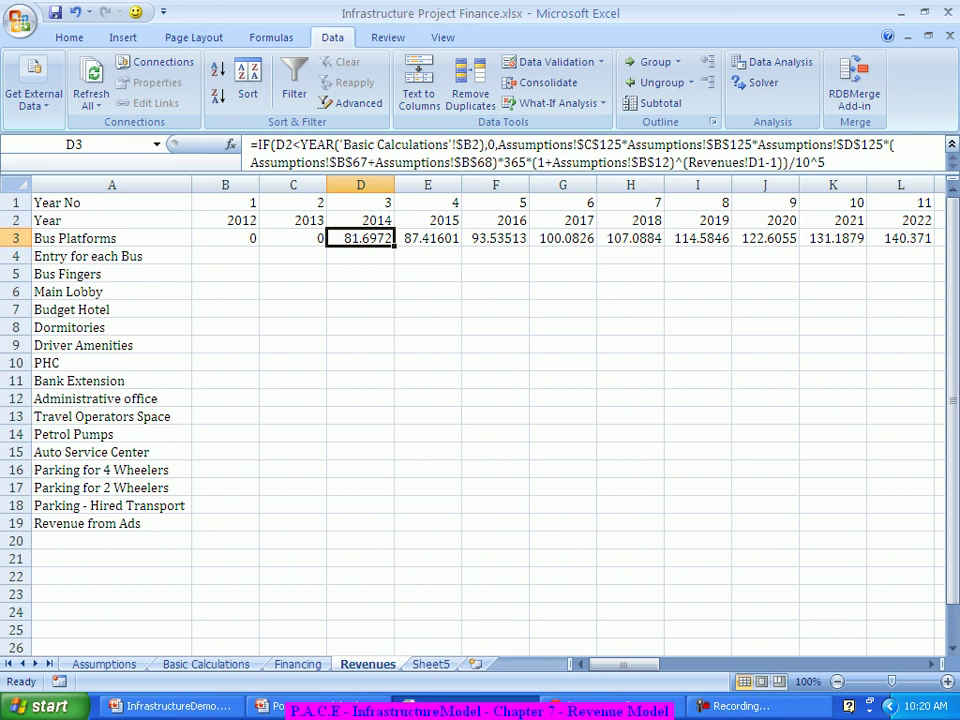
Enlarge the formula bar and copy the full text of the Bus Platforms formula in B3, leaving the cell unedited.
click(225, 238)
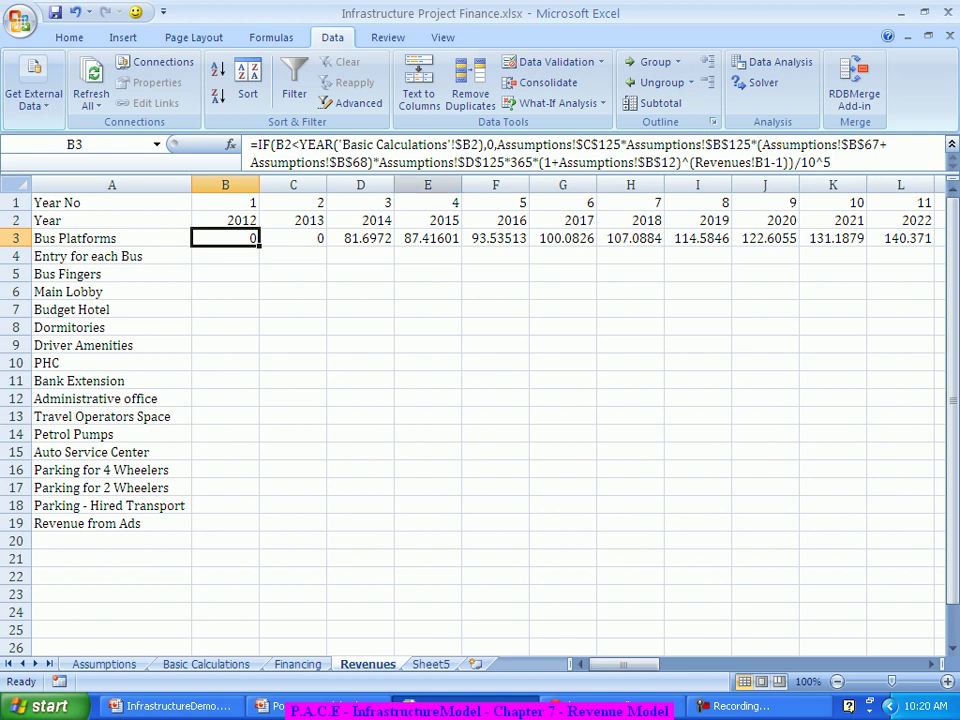
drag(428, 173, 428, 191)
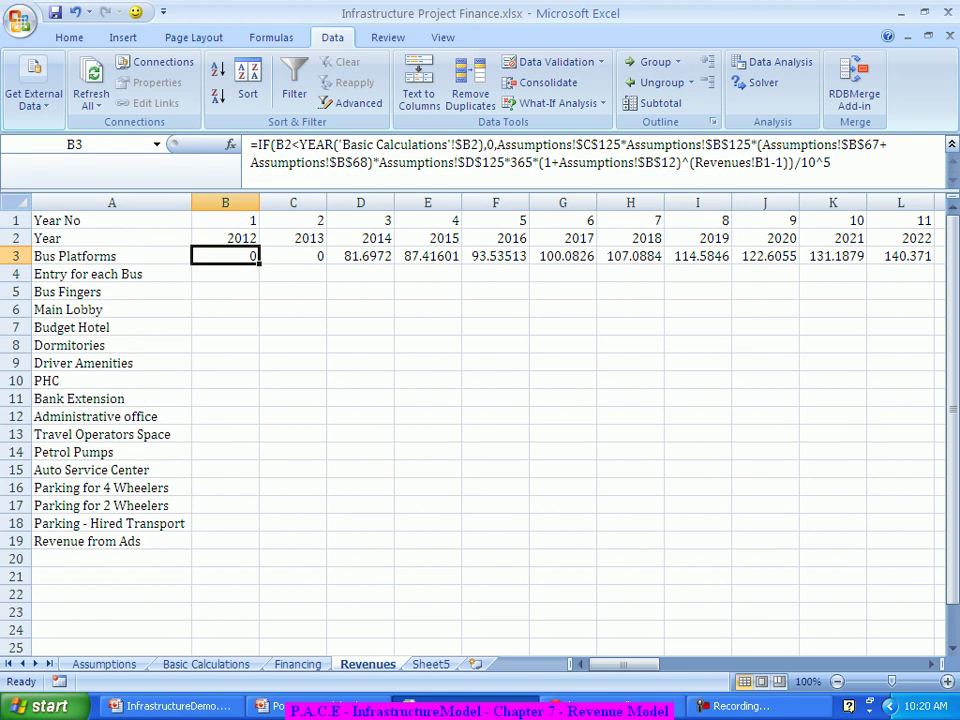
drag(832, 162, 250, 144)
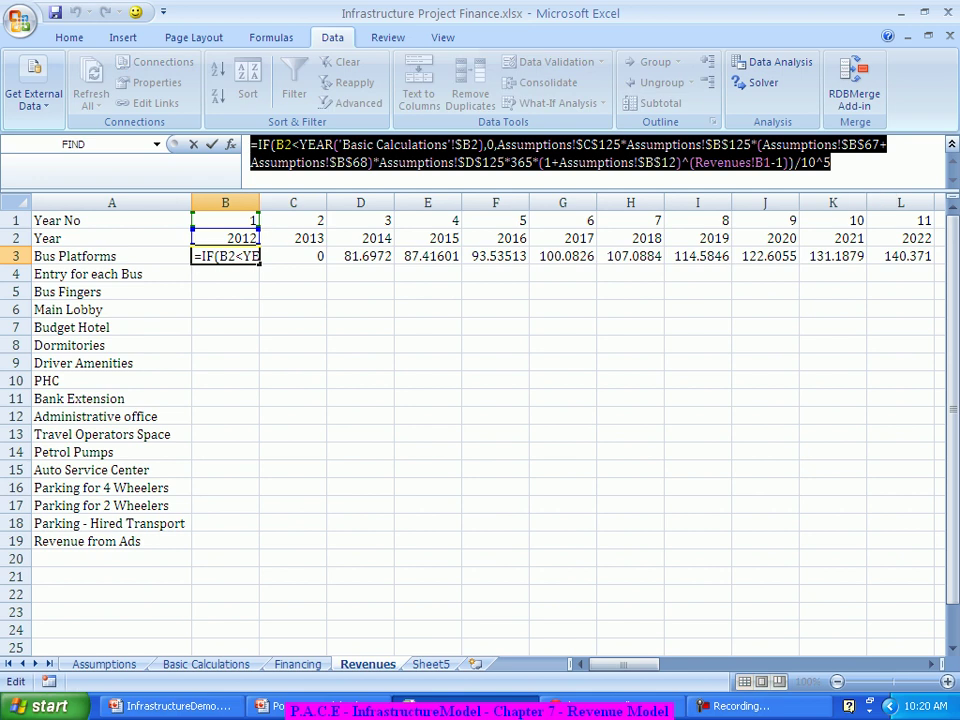
key(ctrl+c)
key(Escape)
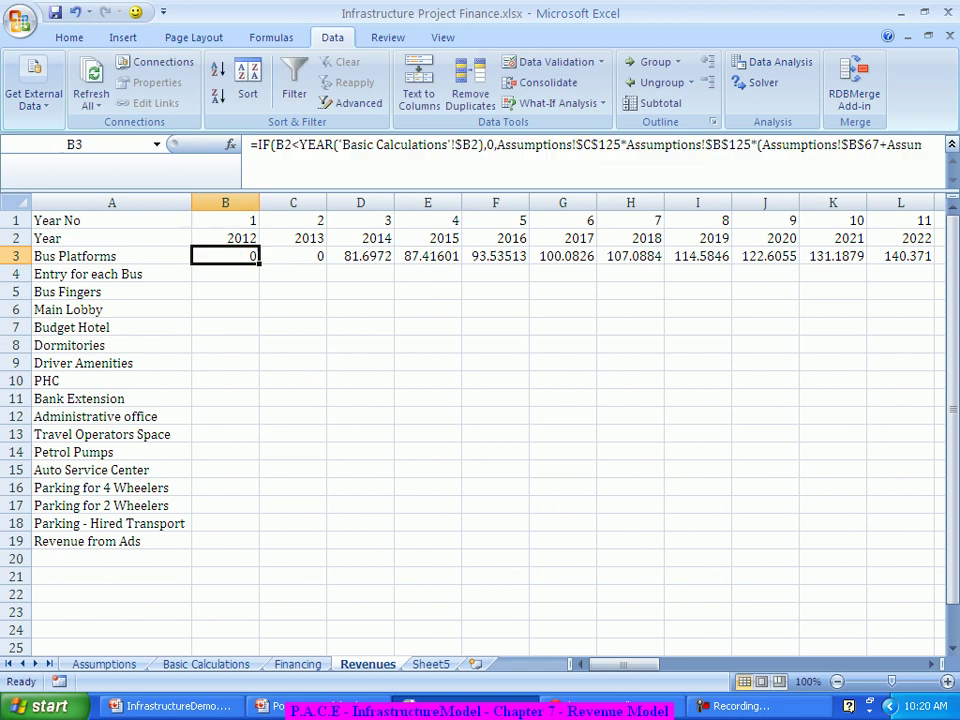
Paste the copied Bus Platforms formula into B4 for Entry for each Bus.
key(Down)
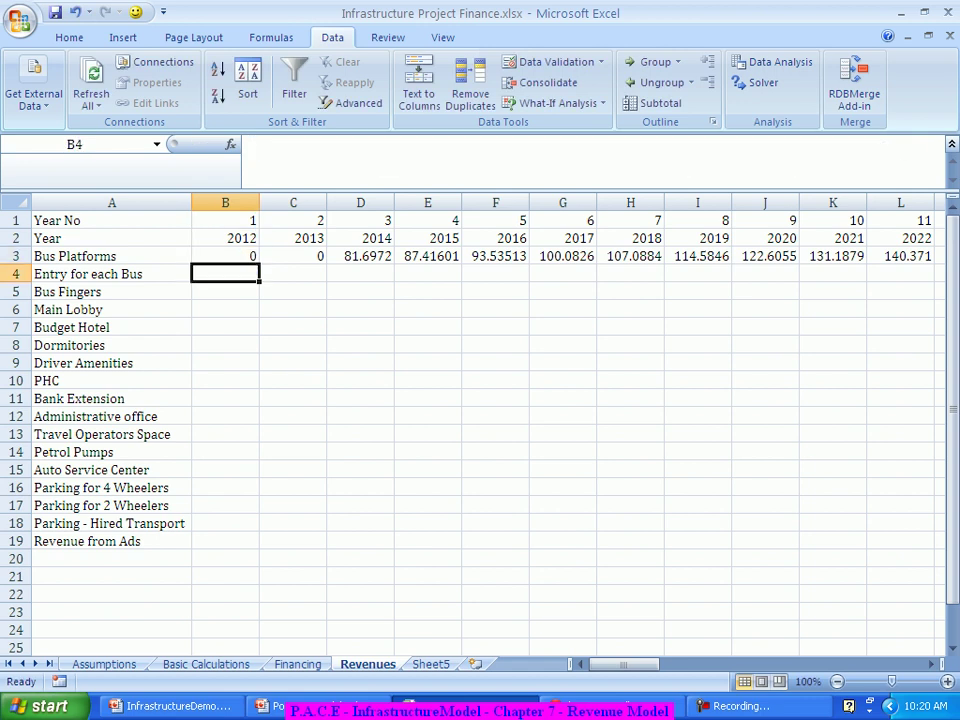
key(ctrl+v)
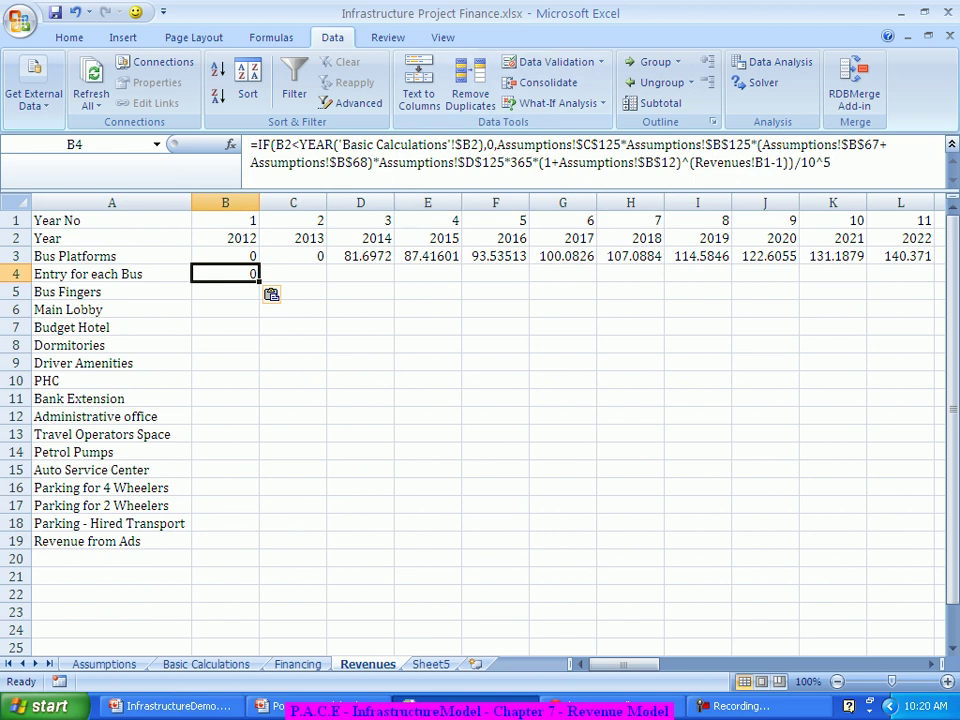
drag(496, 147, 533, 162)
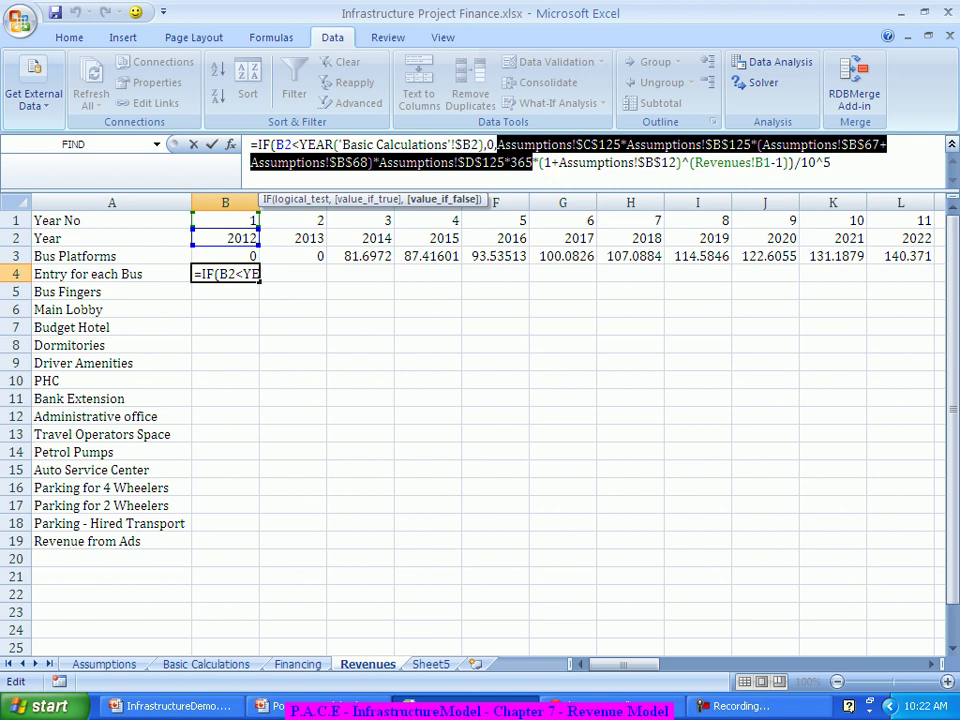
key(Delete)
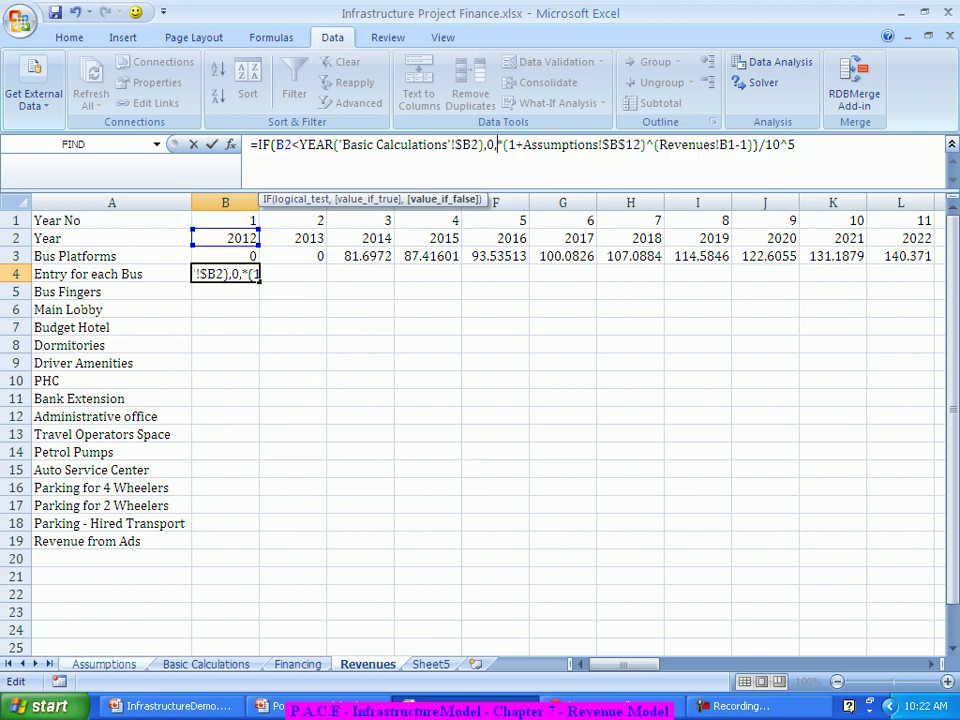
click(104, 664)
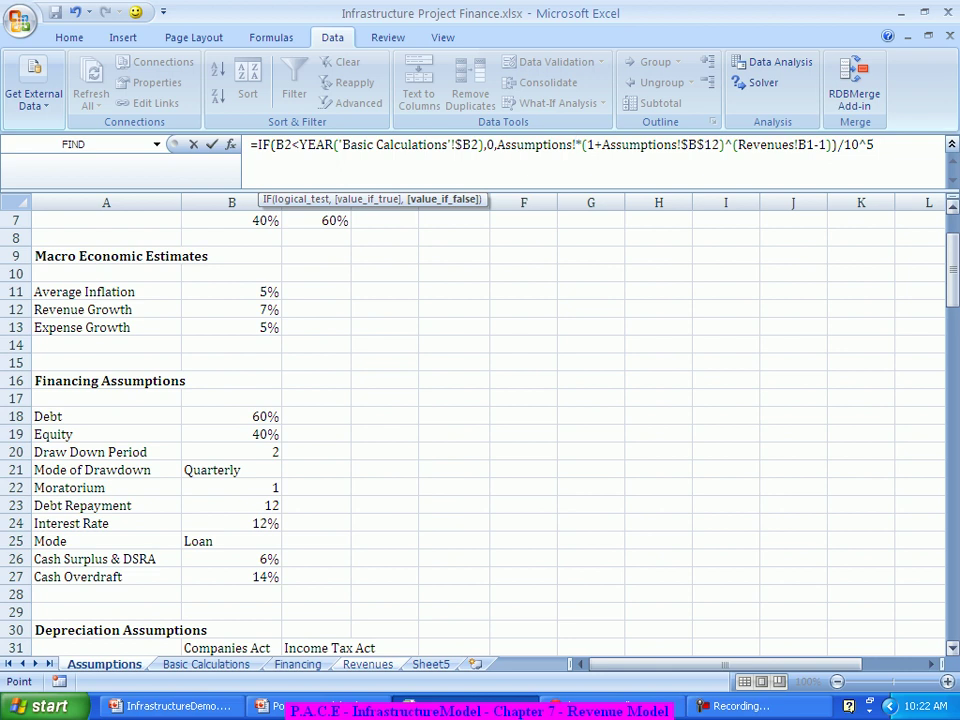
drag(952, 272, 953, 600)
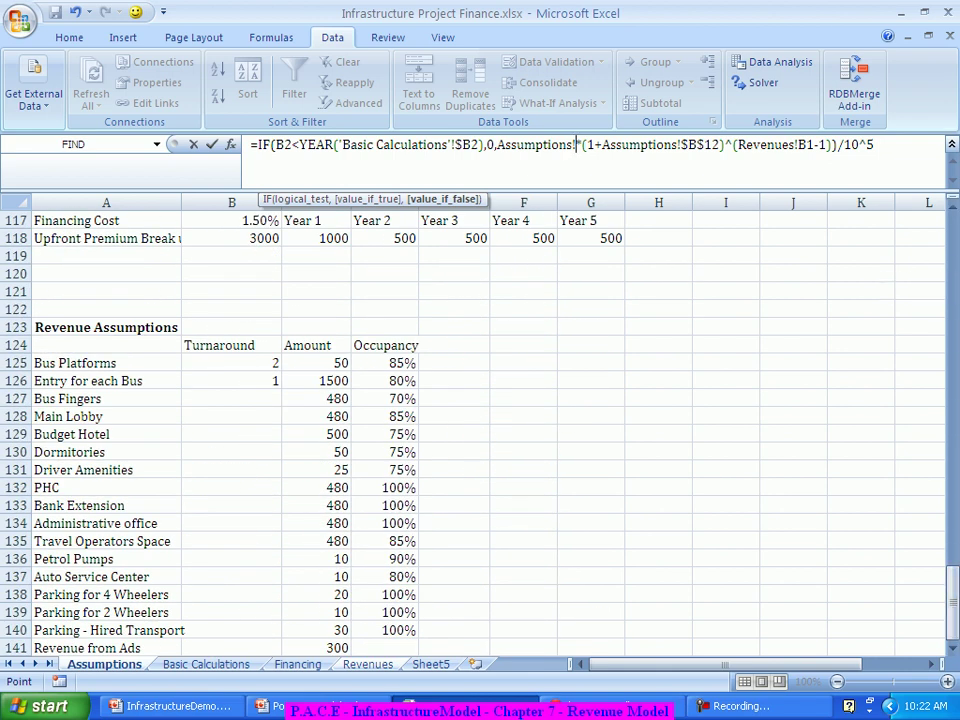
click(316, 381)
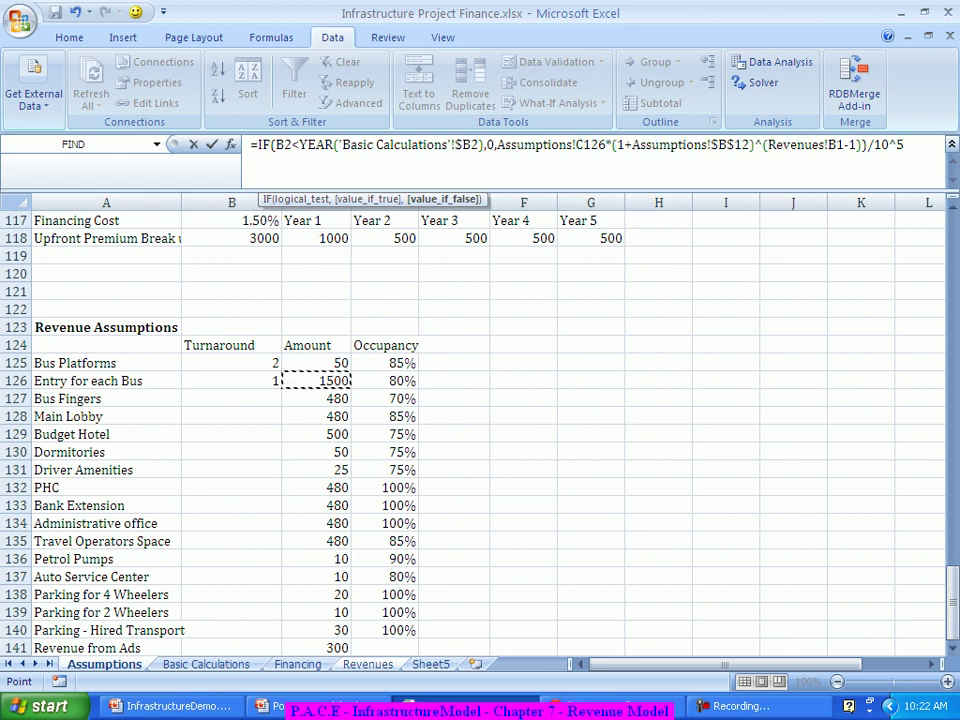
text(*)
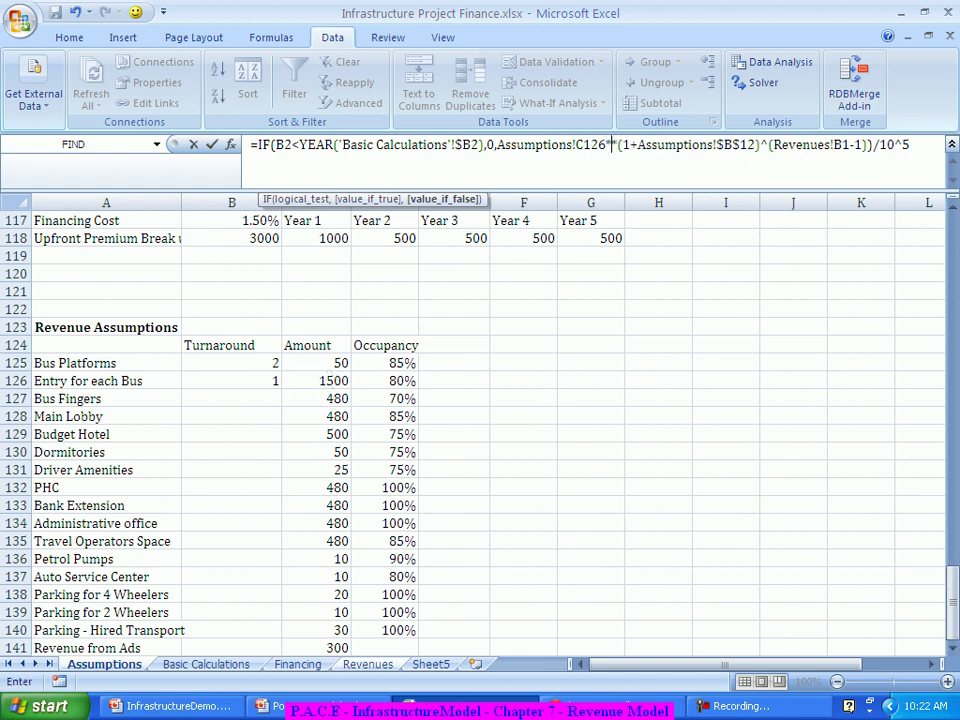
click(231, 380)
text(*)
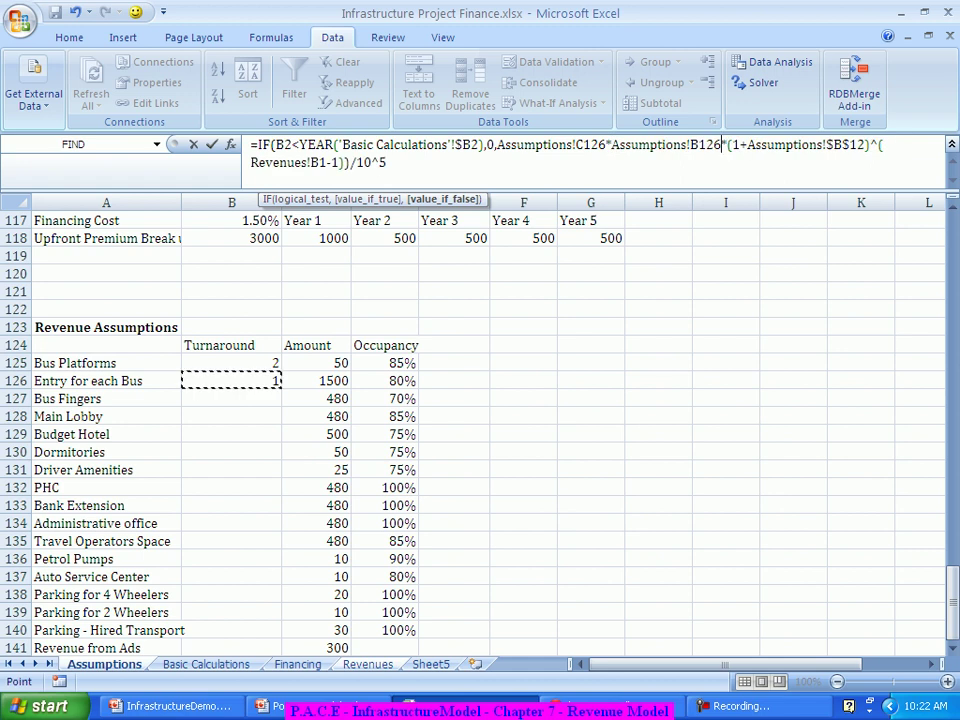
click(385, 381)
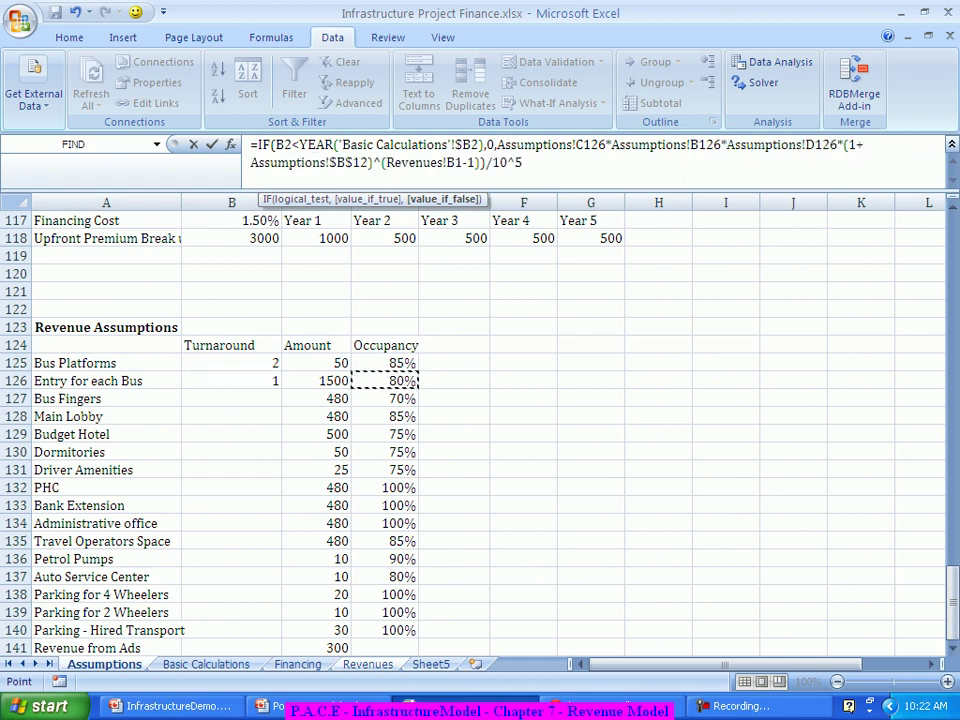
text(*)
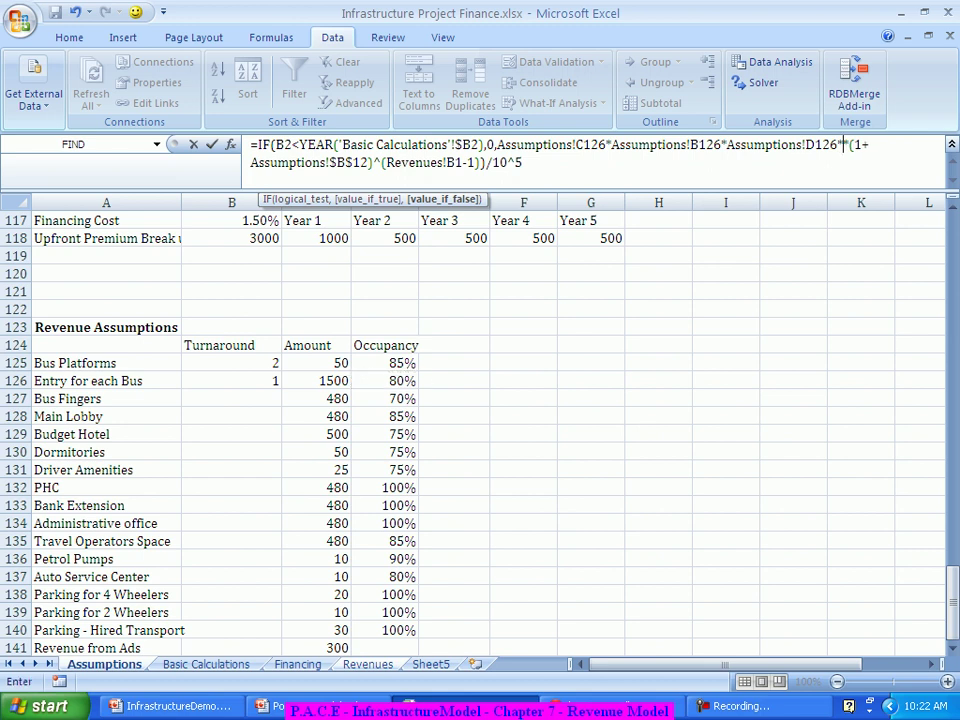
drag(952, 595, 952, 420)
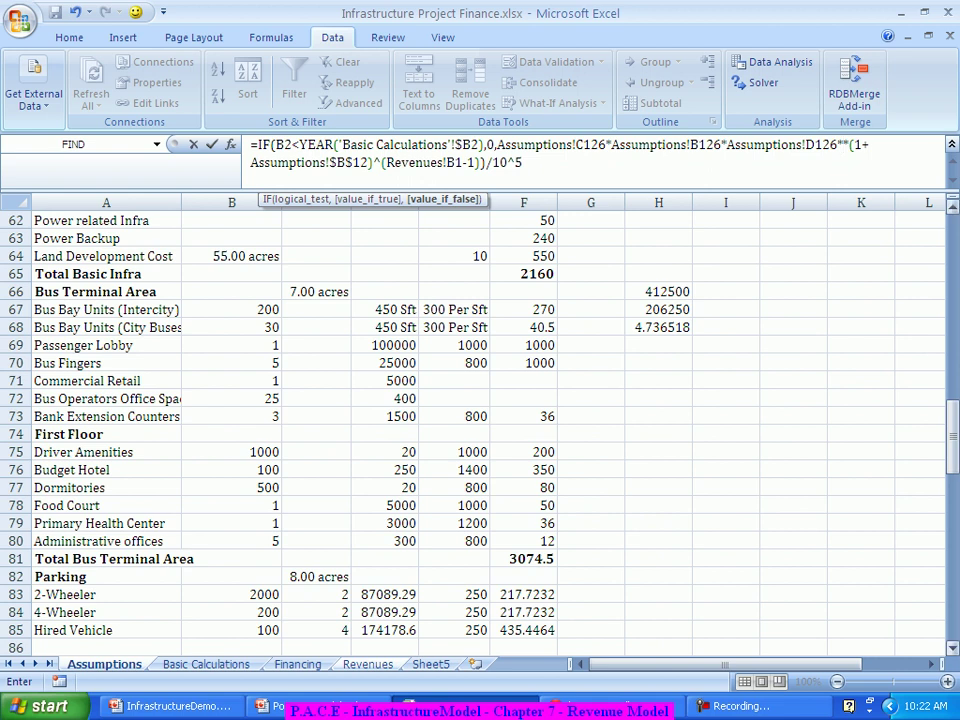
drag(952, 420, 952, 462)
click(232, 434)
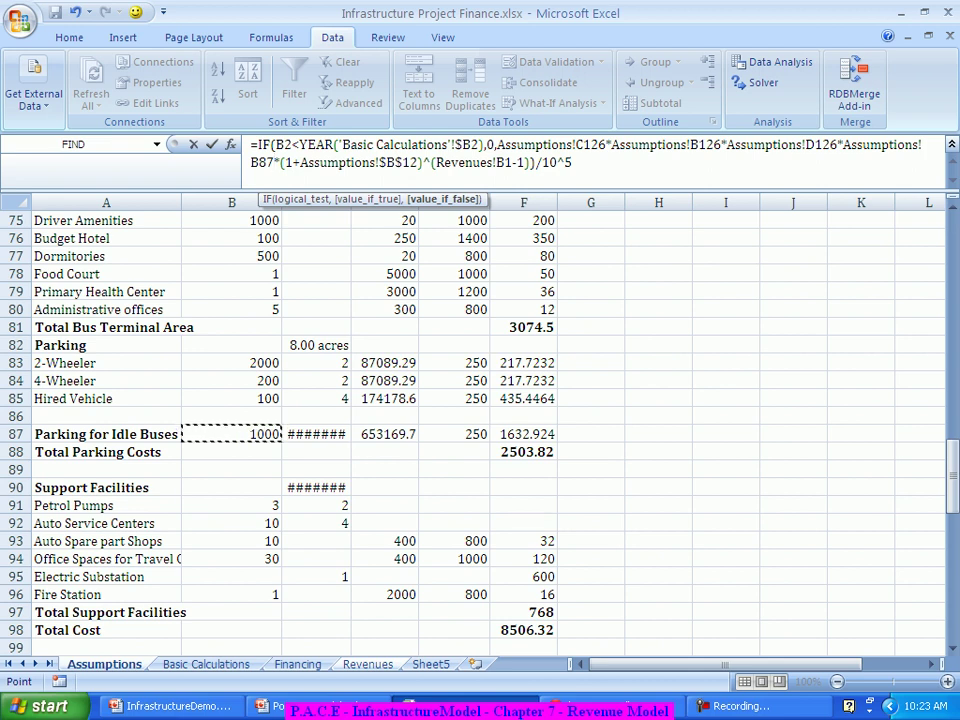
mouse_move(952, 470)
mouse_down()
mouse_move(952, 484)
mouse_move(952, 468)
mouse_up()
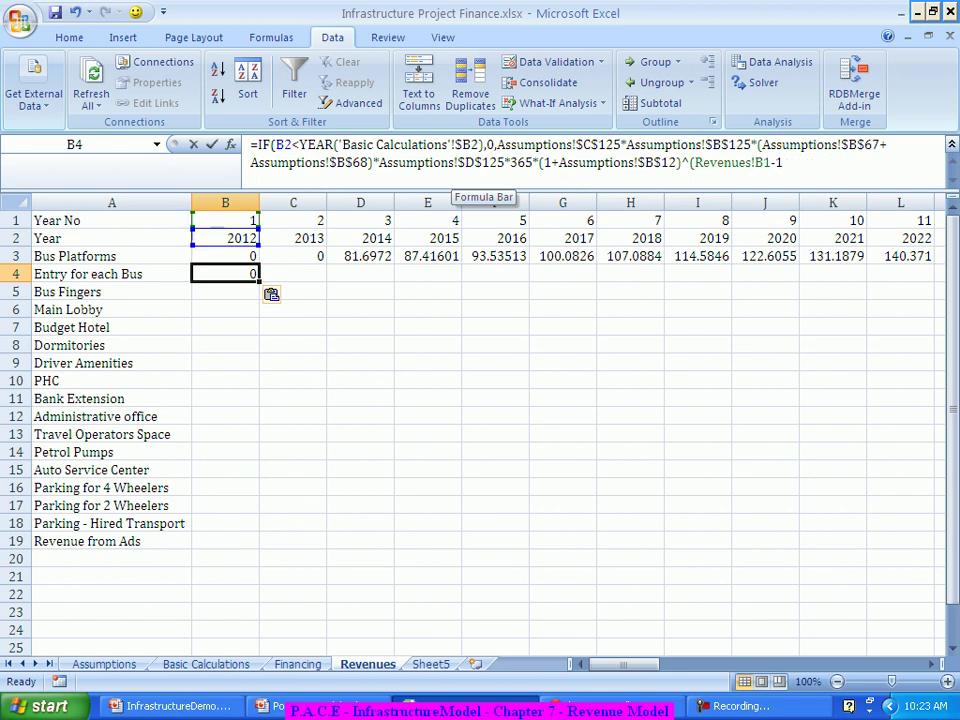
drag(497, 145, 503, 162)
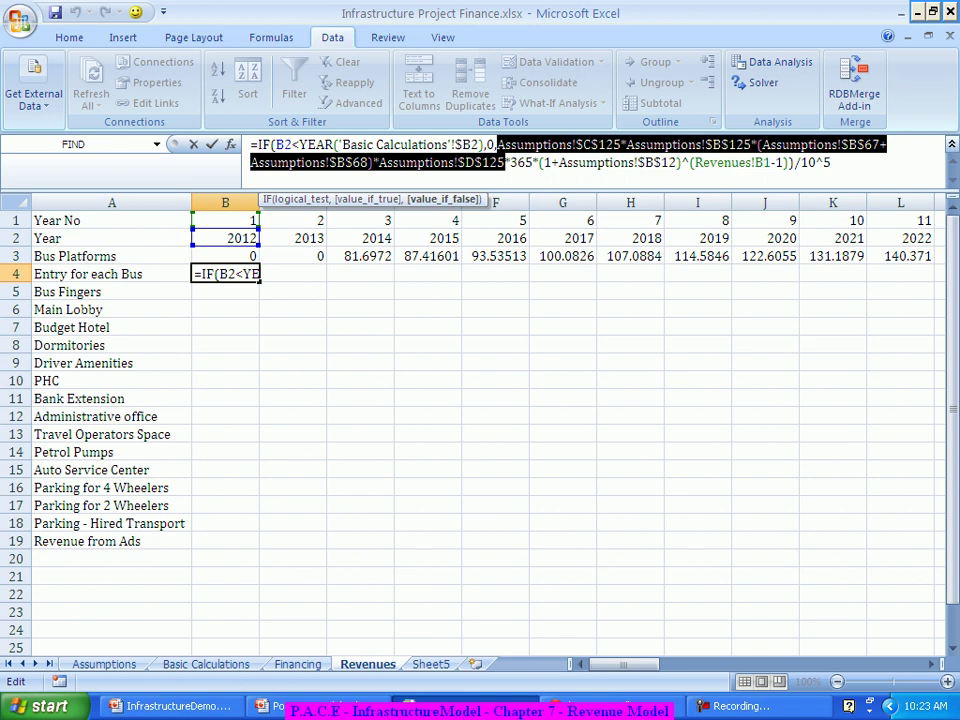
key(ctrl+c)
key(shift+Right)
key(shift+Right)
key(shift+Right)
key(shift+Right)
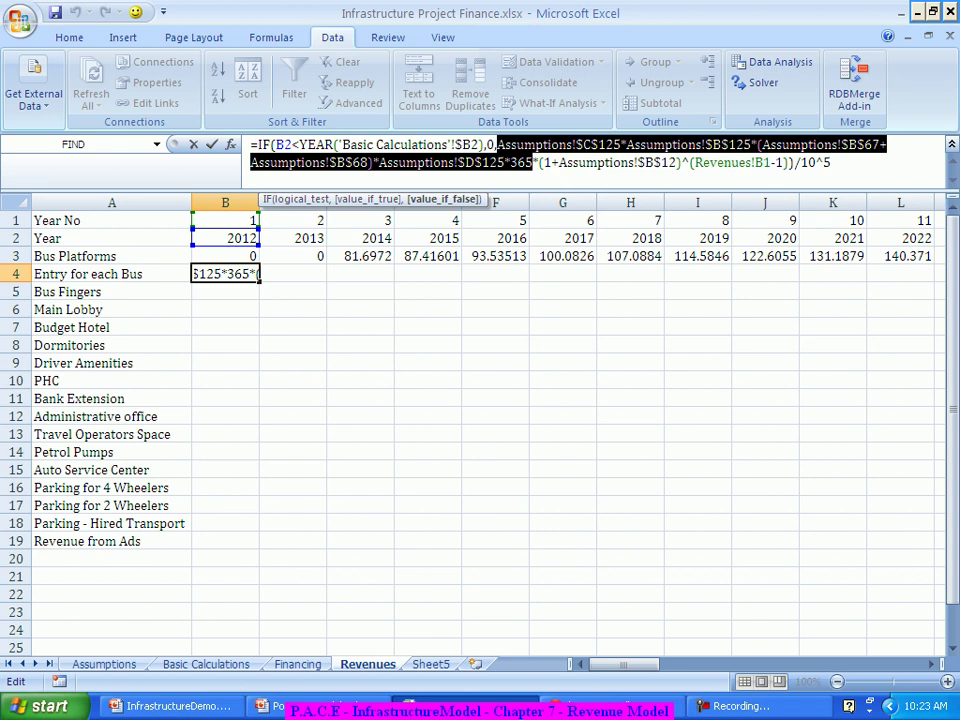
key(Delete)
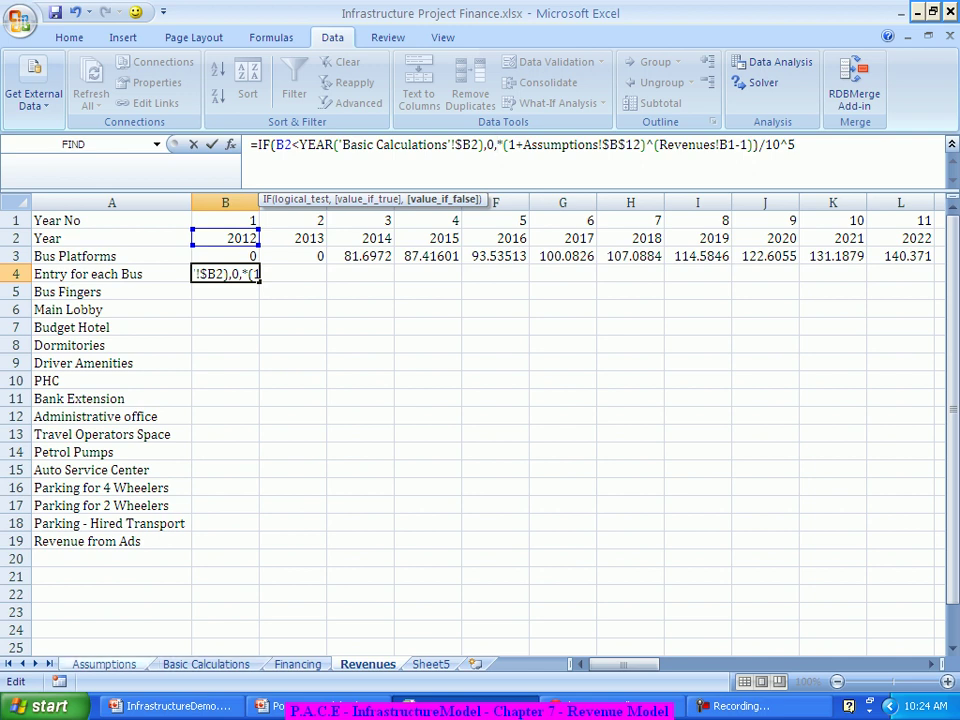
click(104, 664)
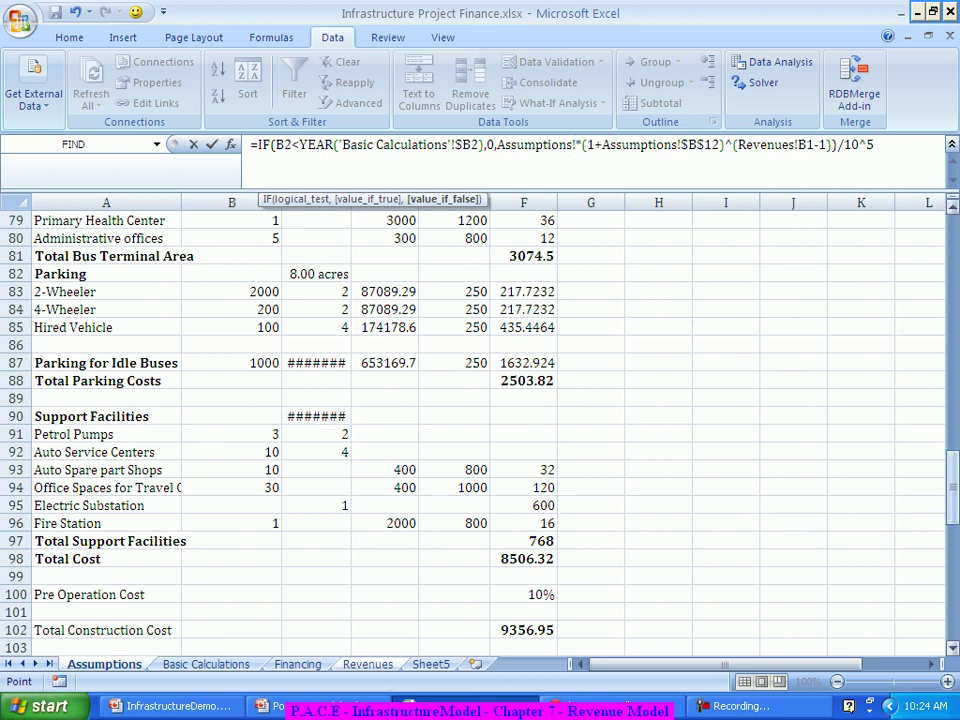
drag(952, 475, 952, 600)
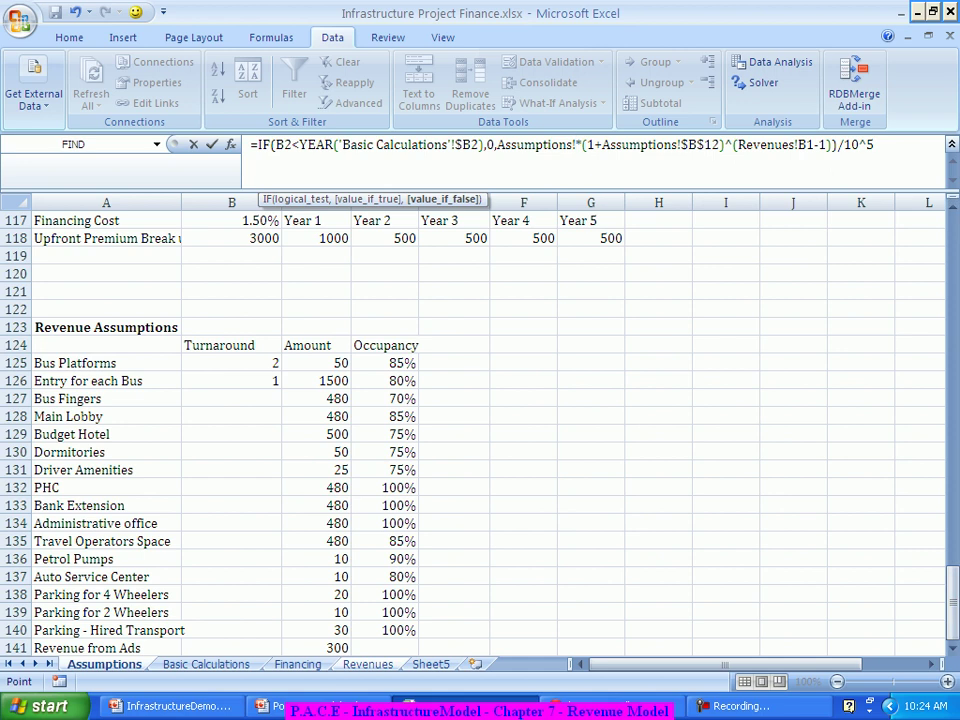
click(316, 381)
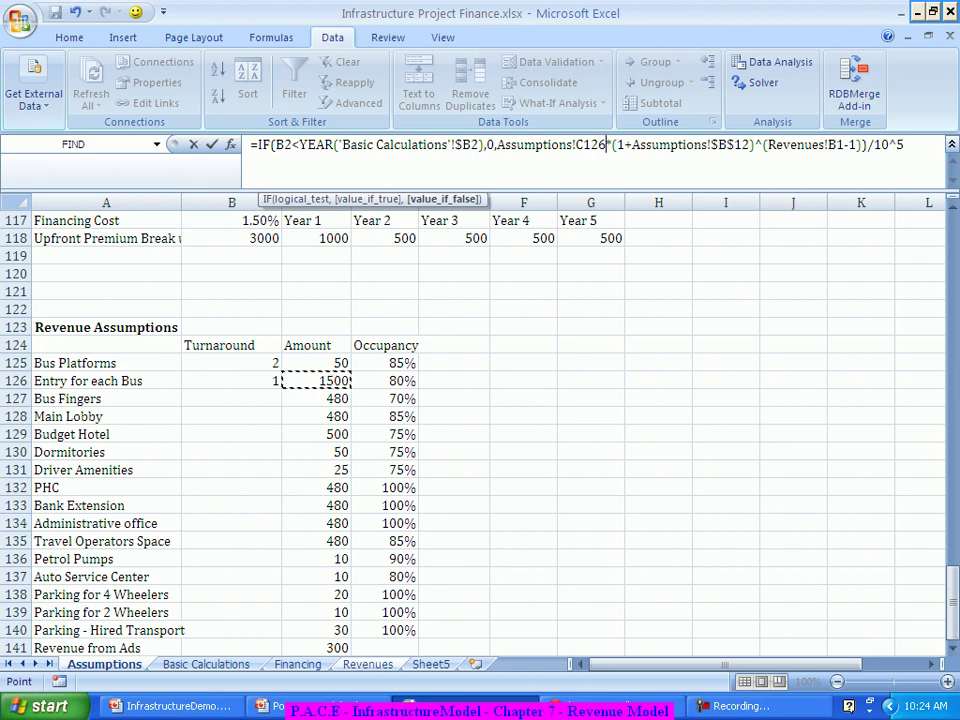
key(Escape)
key(ctrl+v)
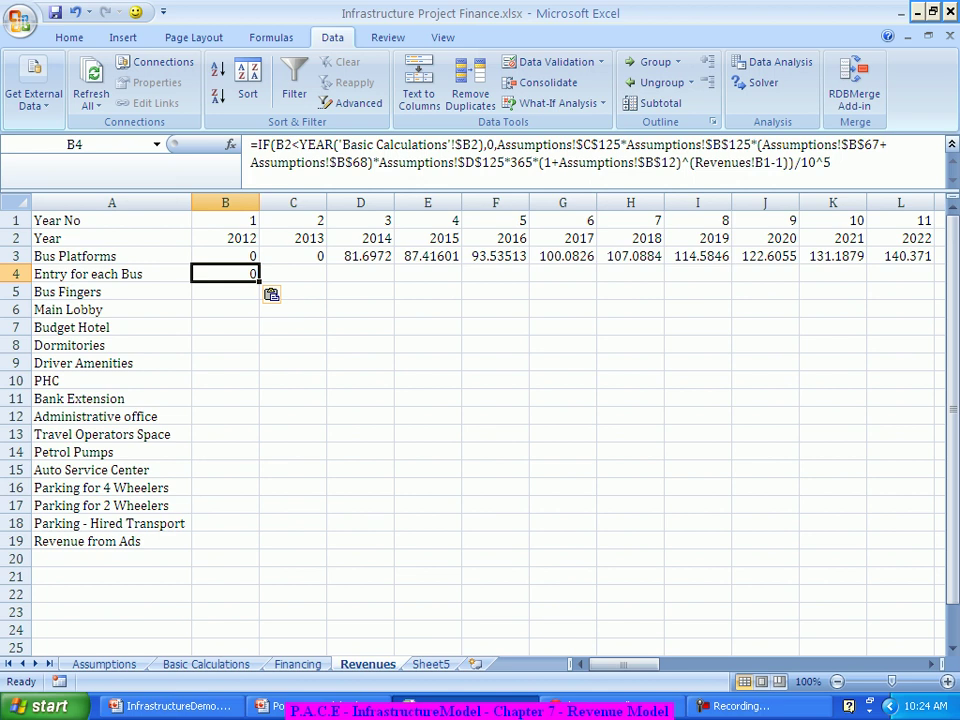
Copy the full text of the Bus Platforms formula in B3 and enter it in place of the formula in B4.
click(225, 256)
drag(831, 162, 250, 144)
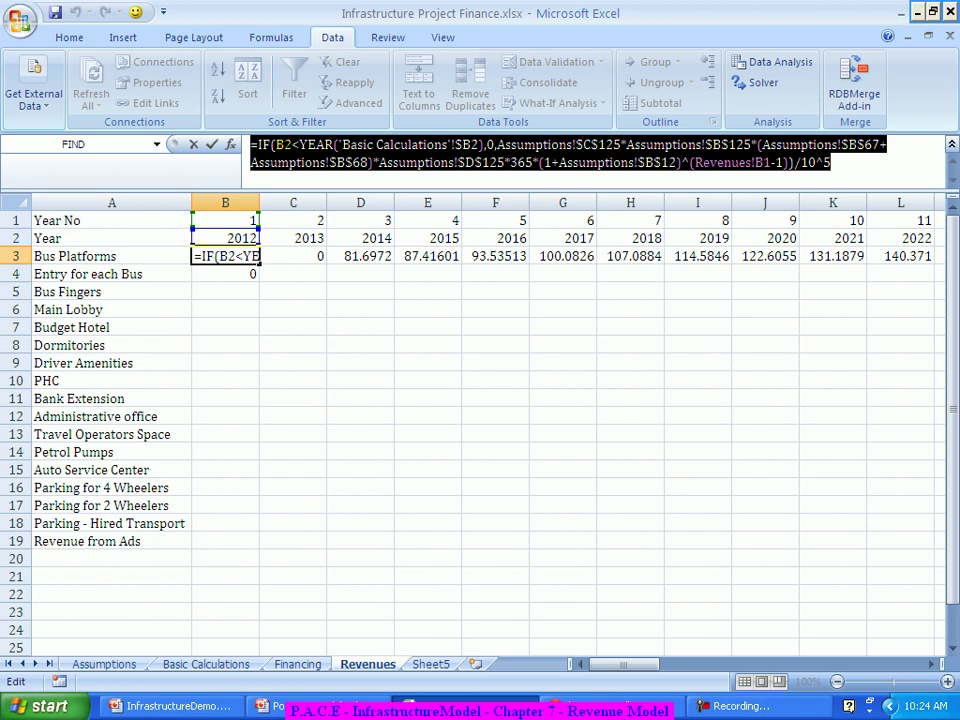
key(Escape)
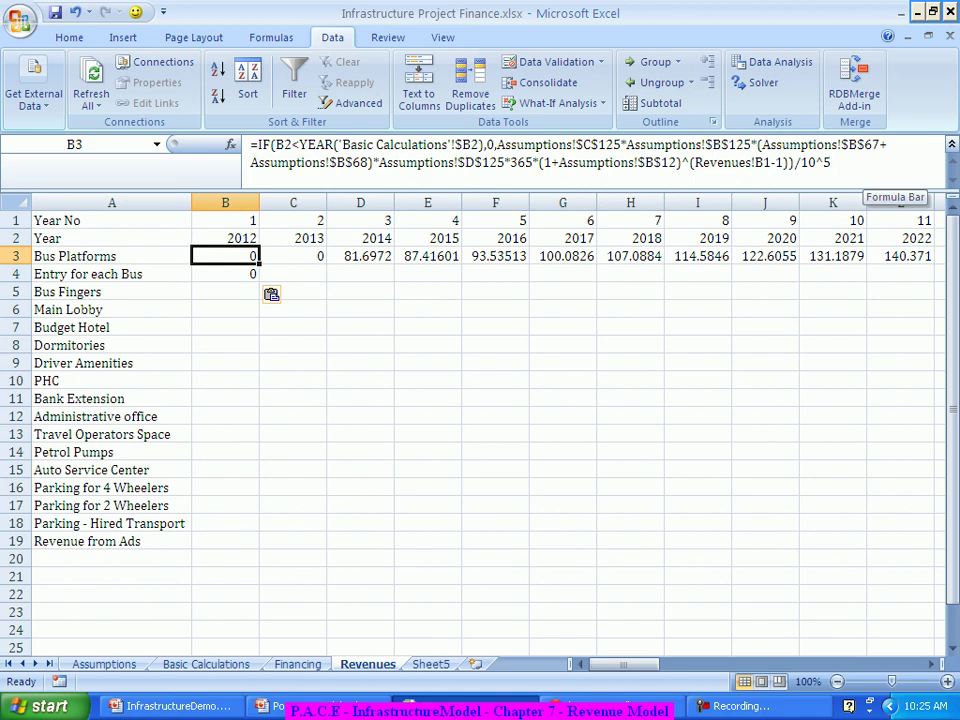
drag(864, 166, 232, 144)
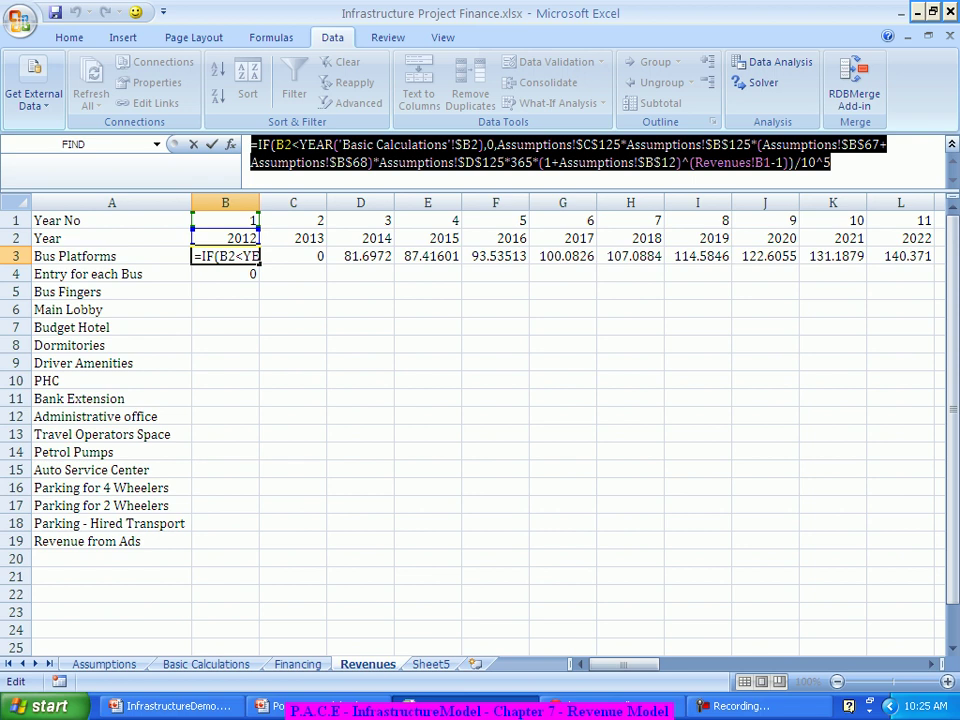
key(ctrl+c)
key(Escape)
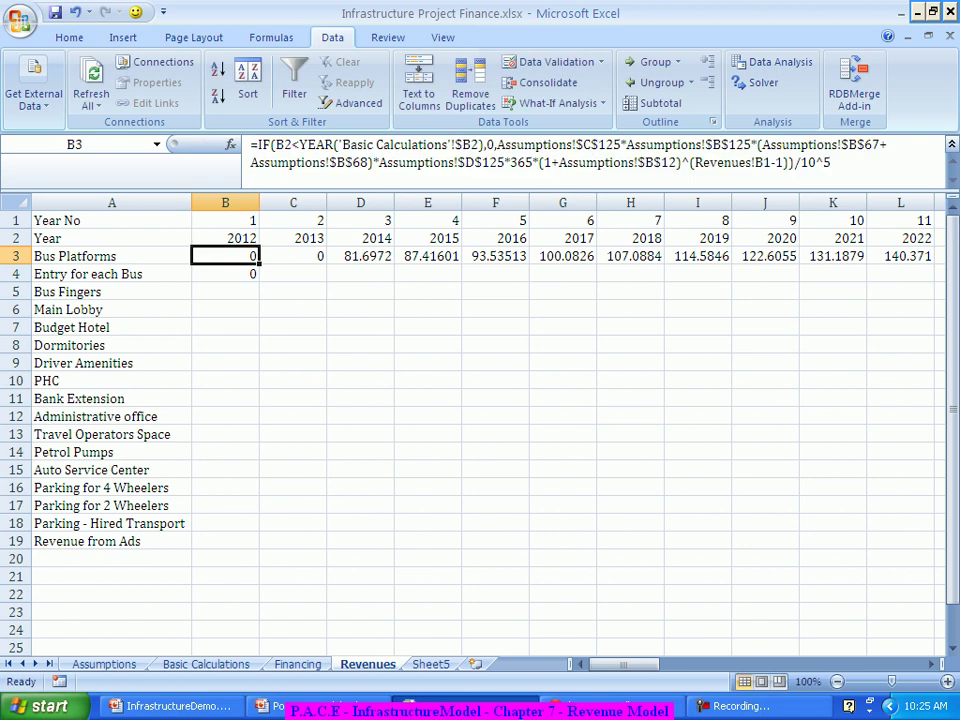
click(225, 274)
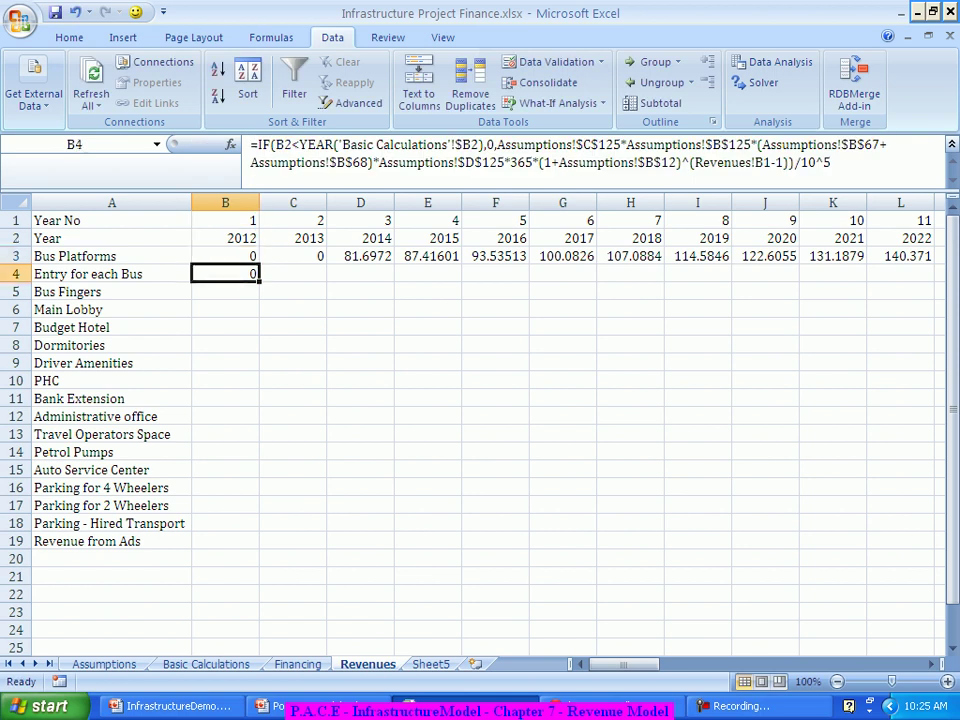
drag(840, 163, 247, 144)
key(ctrl+v)
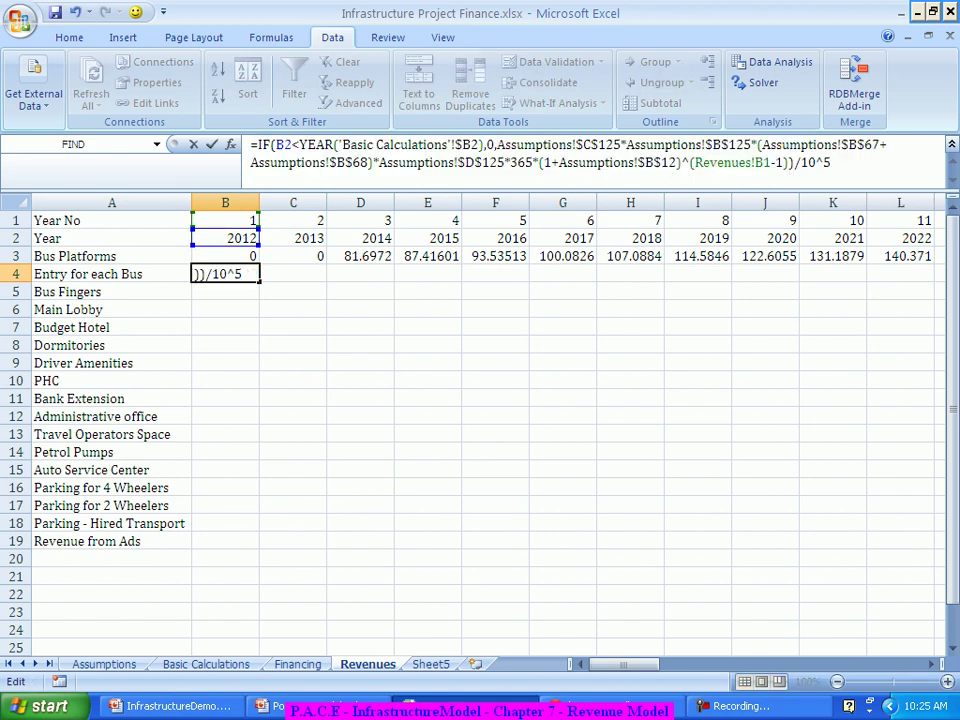
key(Return)
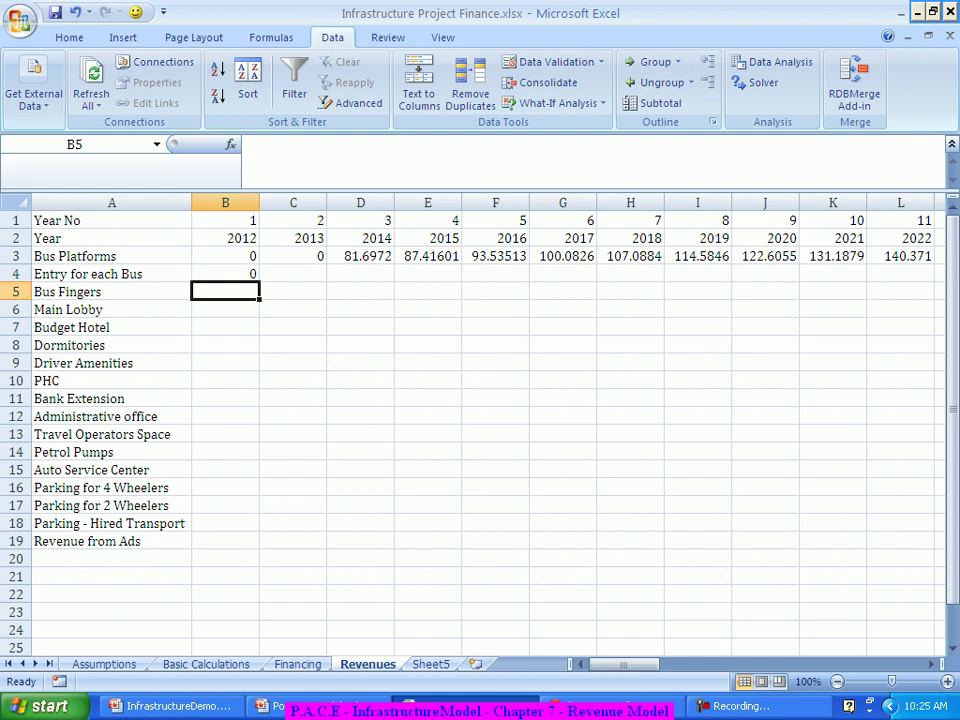
In the B4 formula, replace the Bus Platforms factors with the Entry for each Bus amount, occupancy and turnaround from Assumptions C126, D126 and B126.
click(225, 273)
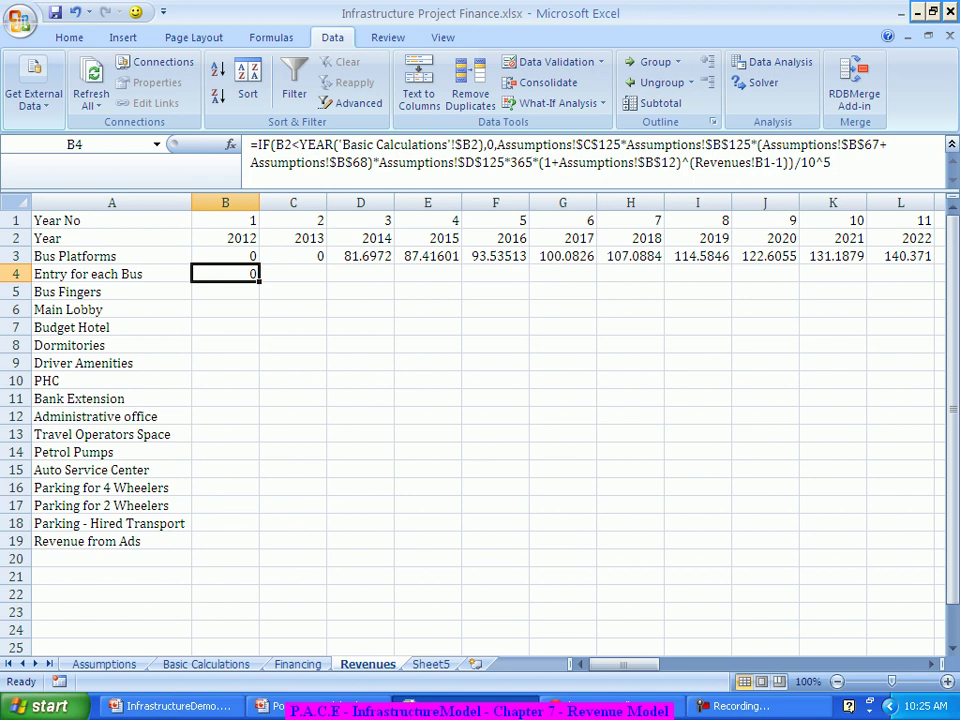
drag(497, 144, 533, 162)
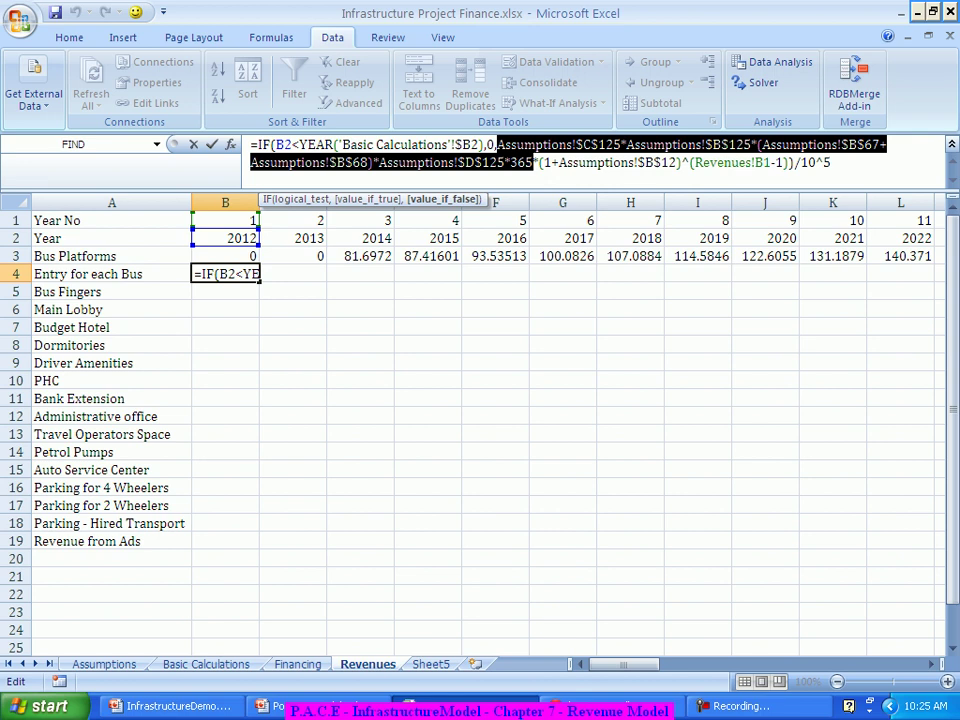
key(Delete)
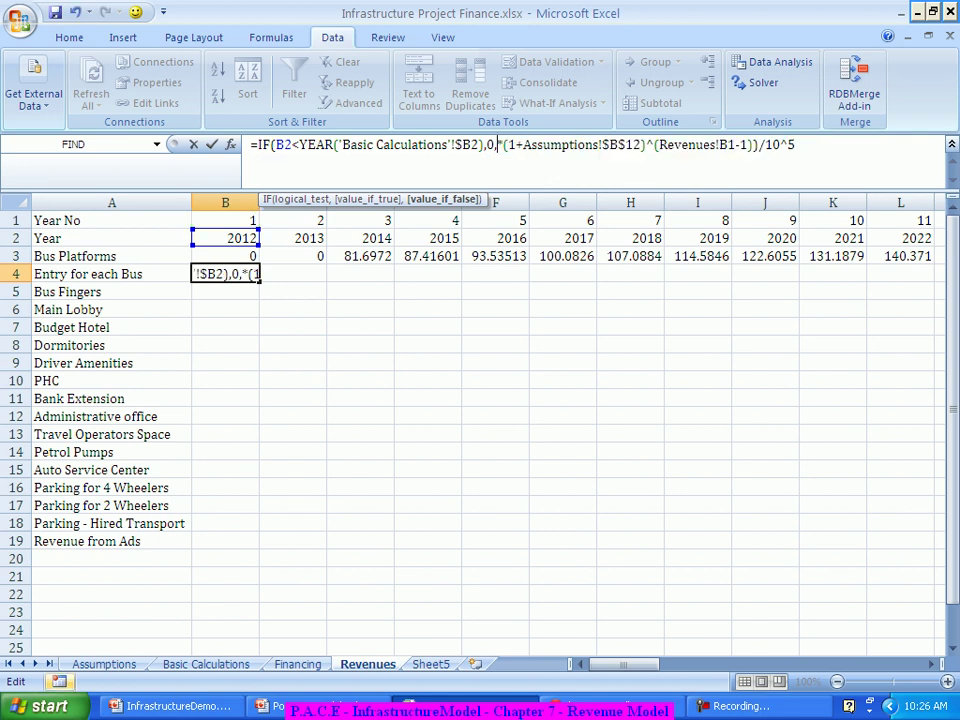
click(104, 664)
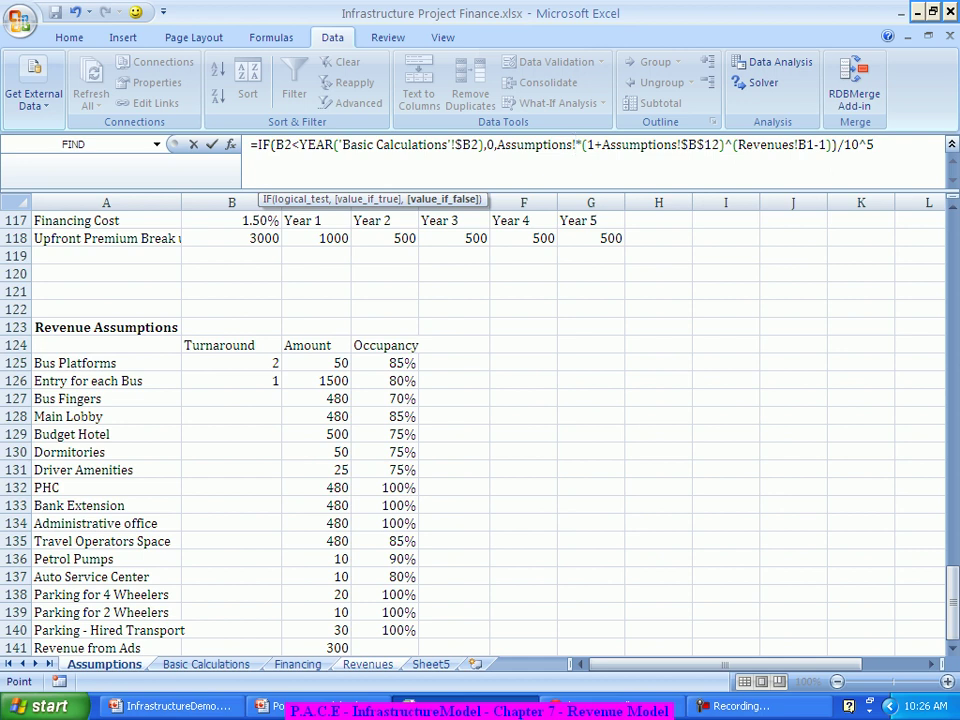
click(318, 381)
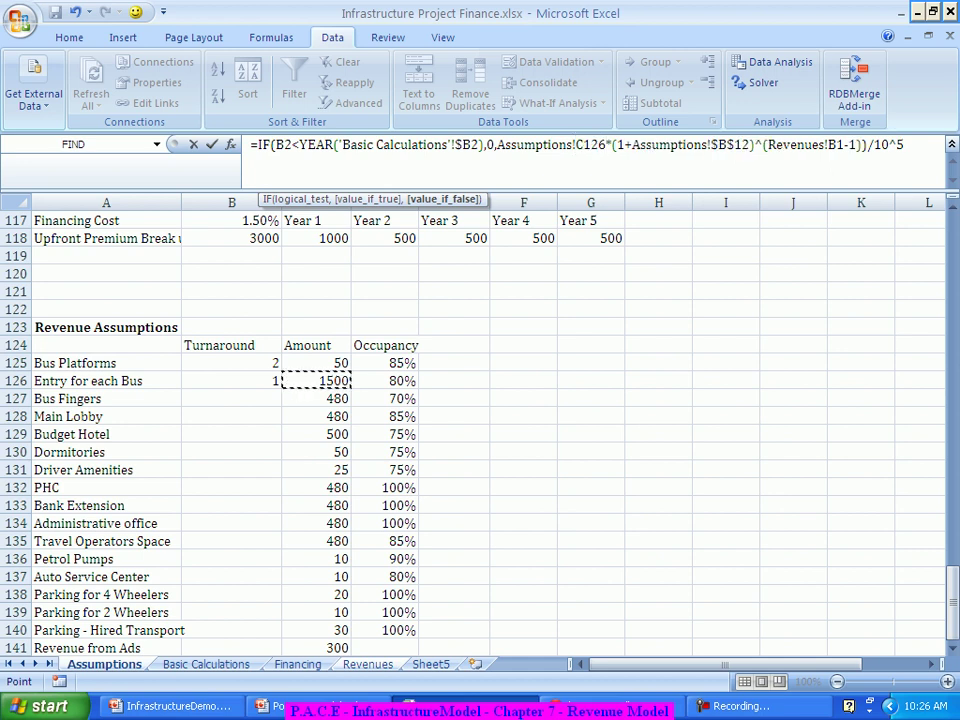
text(*)
click(395, 381)
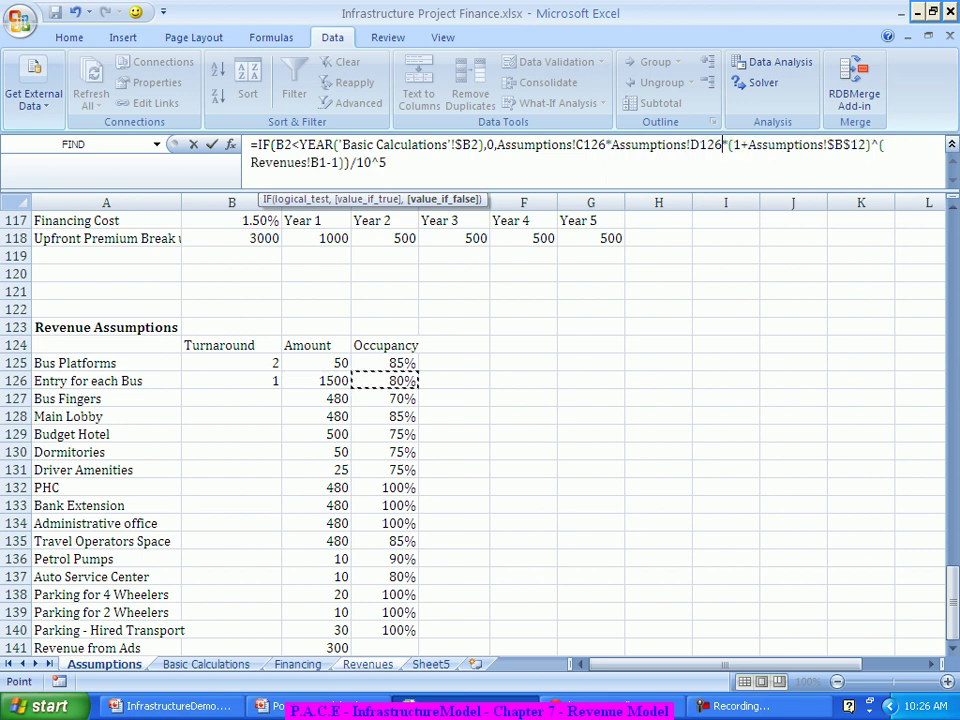
text(*)
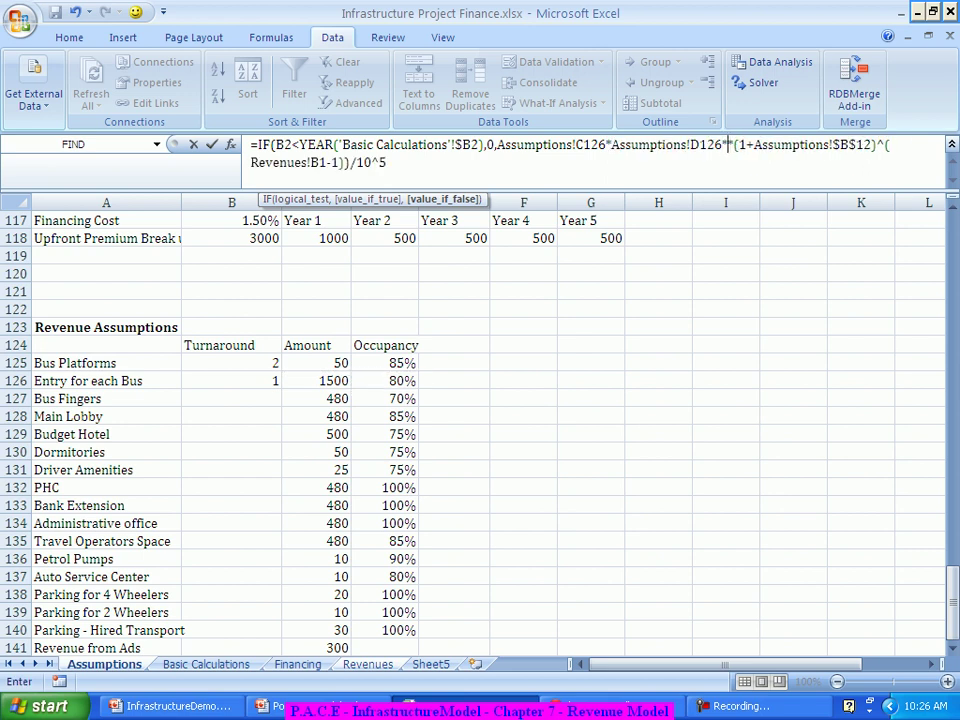
click(231, 381)
text(*)
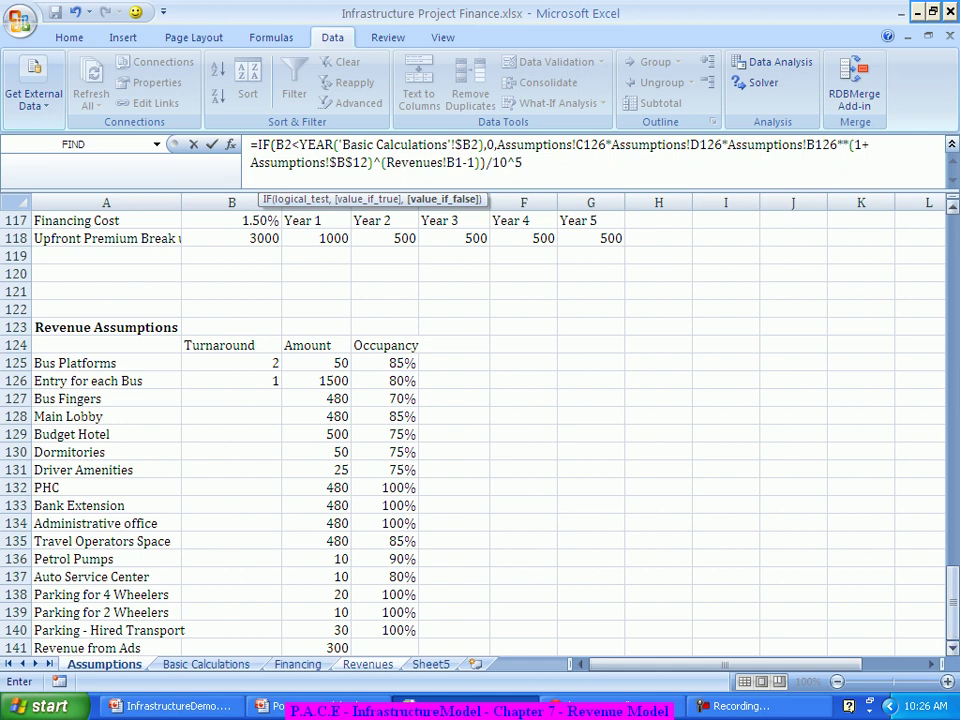
Multiply the B4 formula's new factors by the idle bus parking count in Assumptions B87 and by 12, and enter the formula.
drag(951, 602, 951, 476)
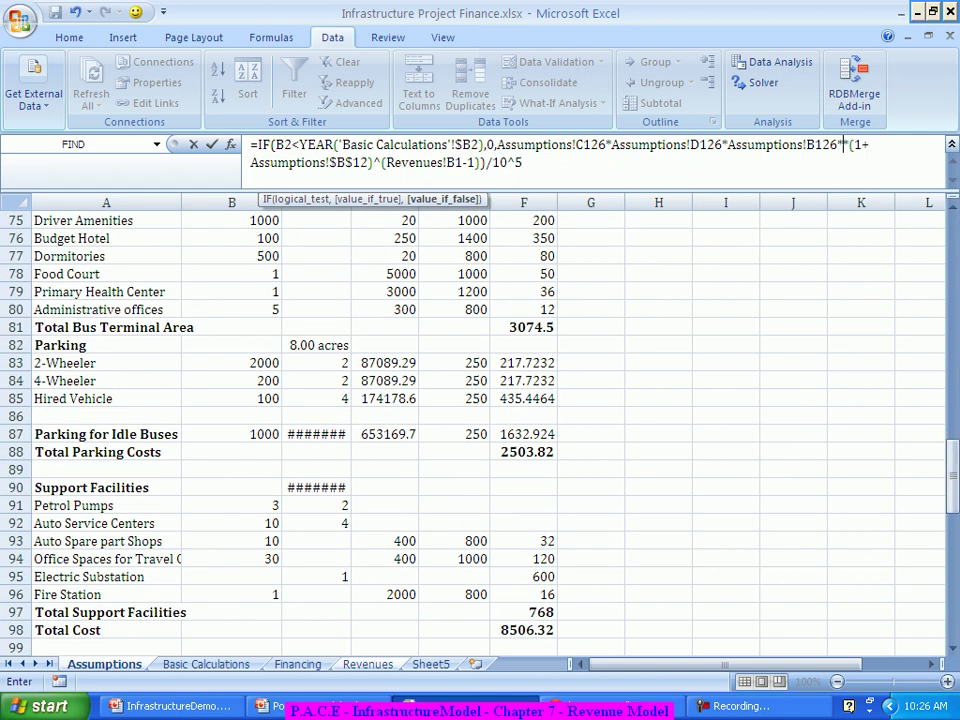
click(231, 434)
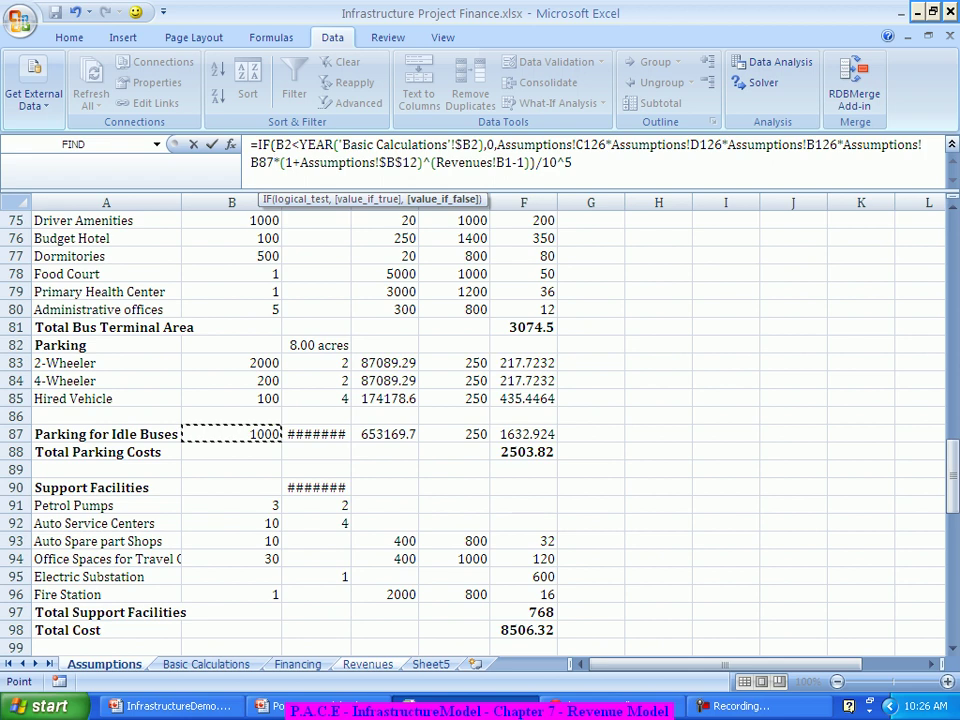
text(12*)
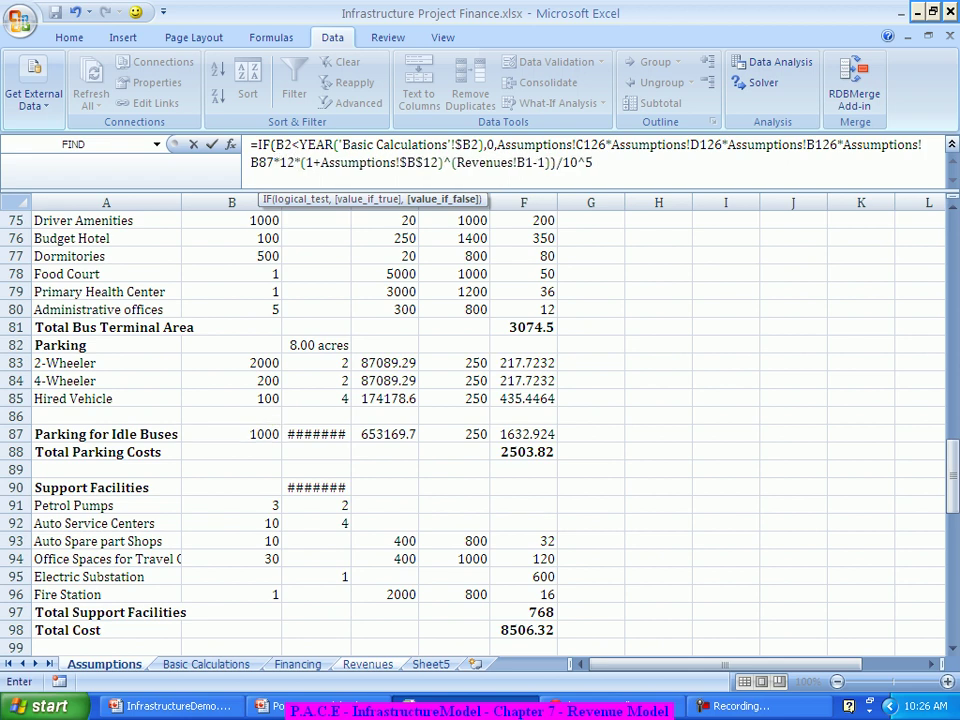
key(Return)
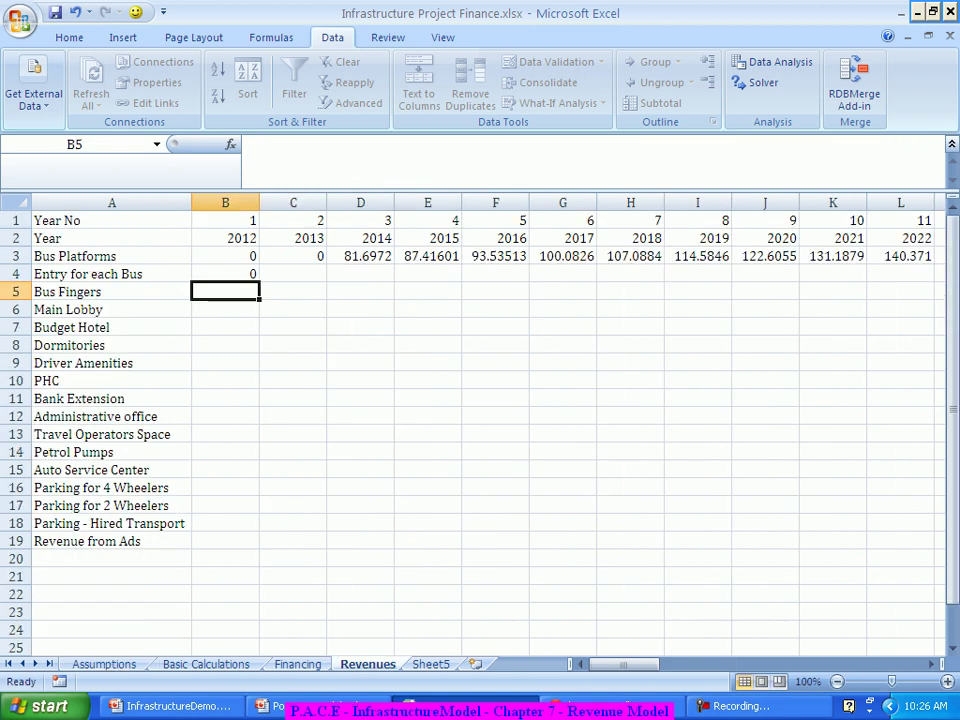
Make the Assumptions references C126, D126, B126 and B87 in the B4 formula absolute.
click(225, 256)
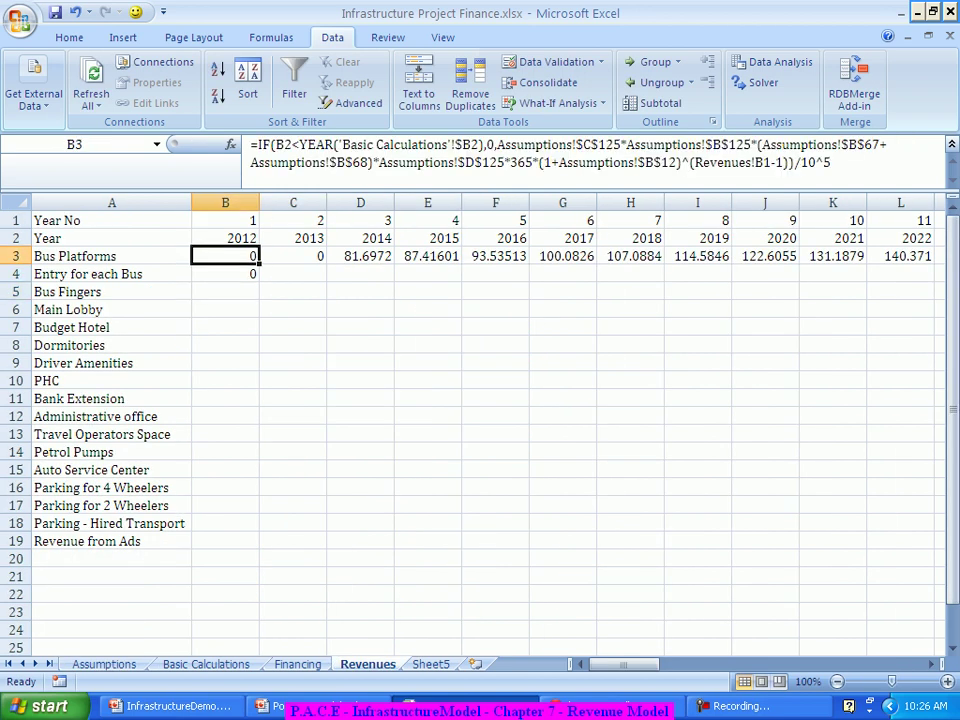
click(225, 273)
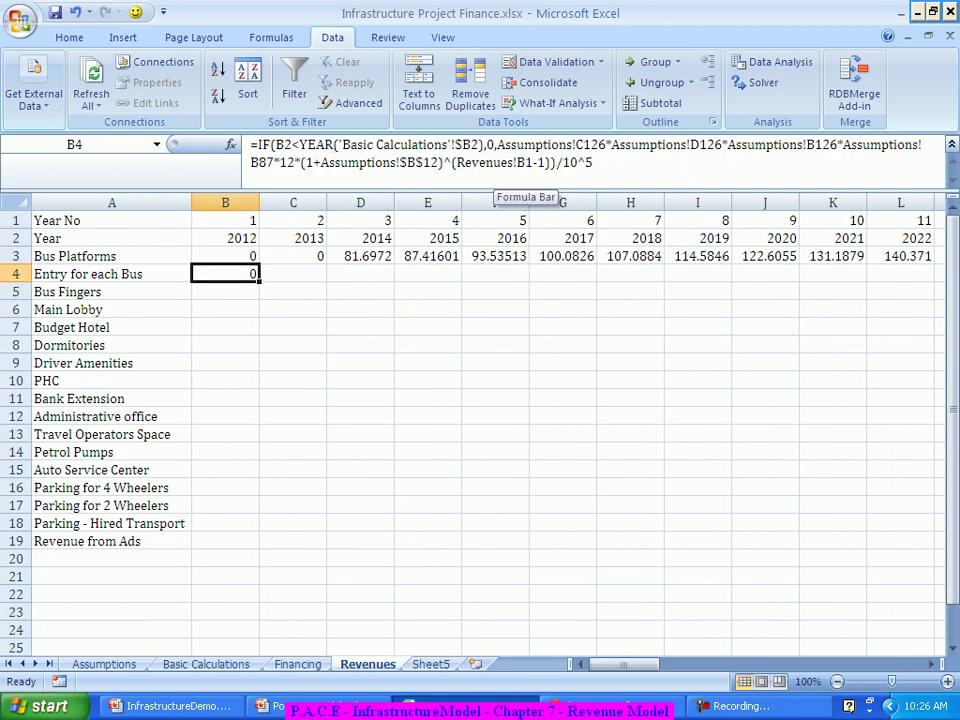
click(579, 145)
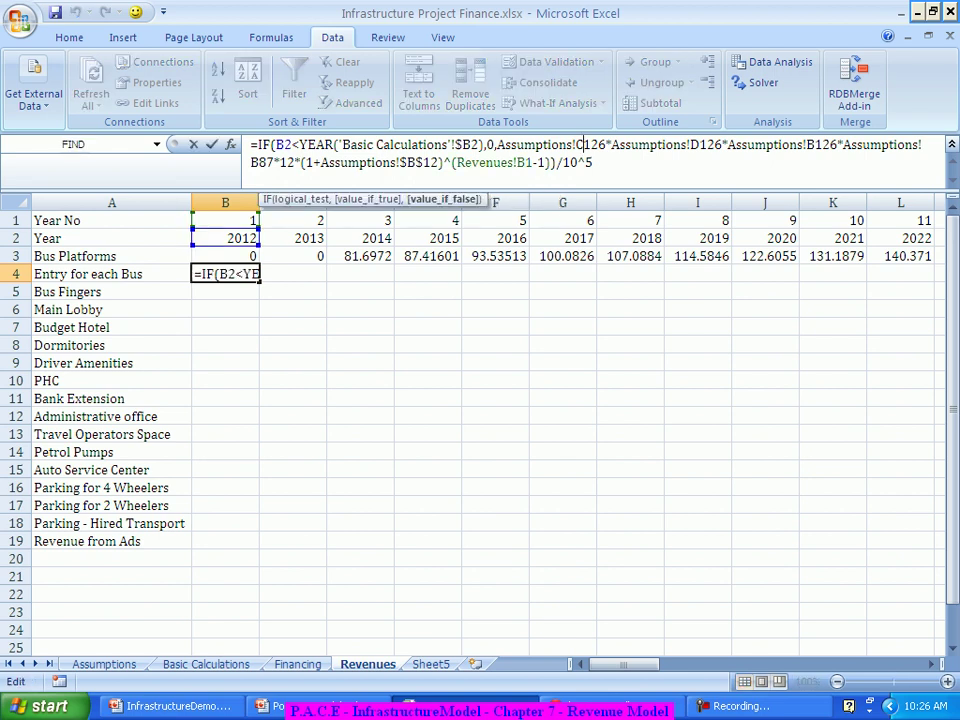
key(F4)
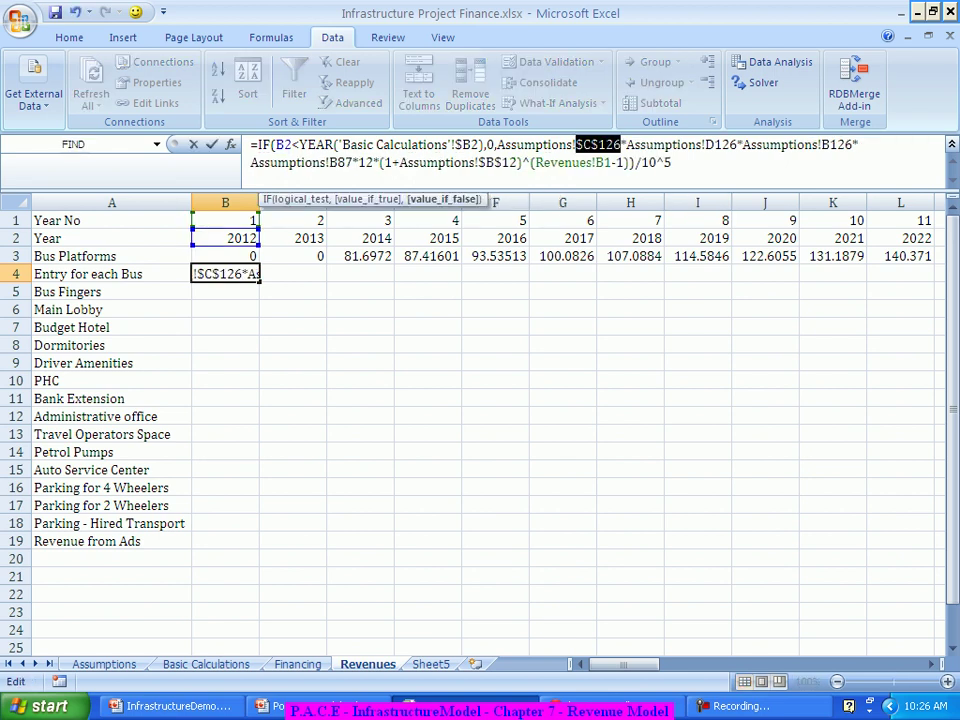
click(714, 145)
key(F4)
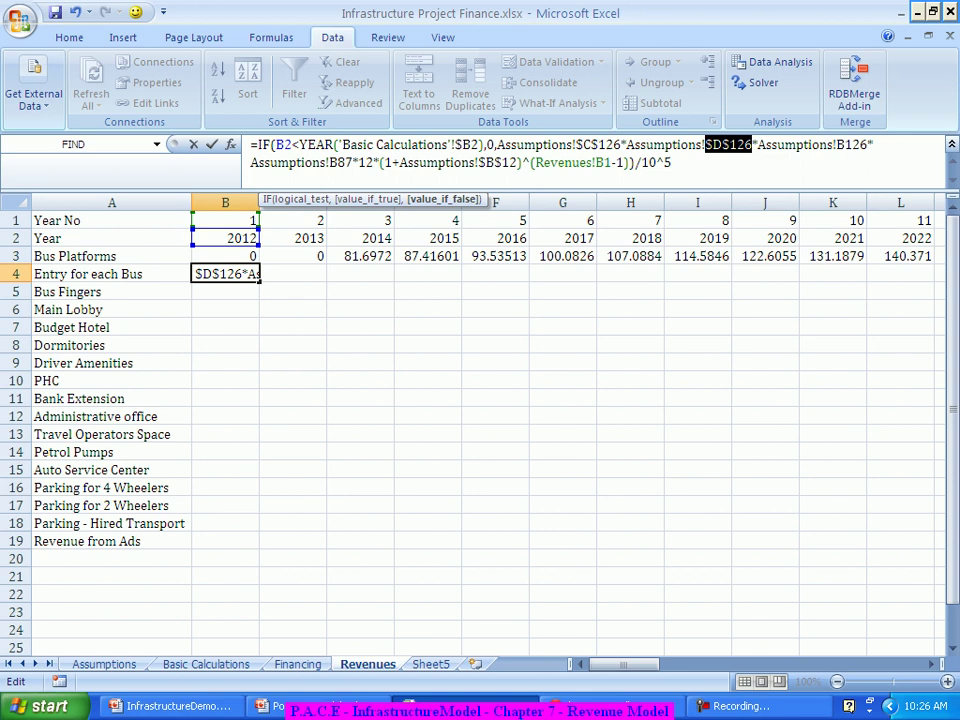
click(843, 145)
key(F4)
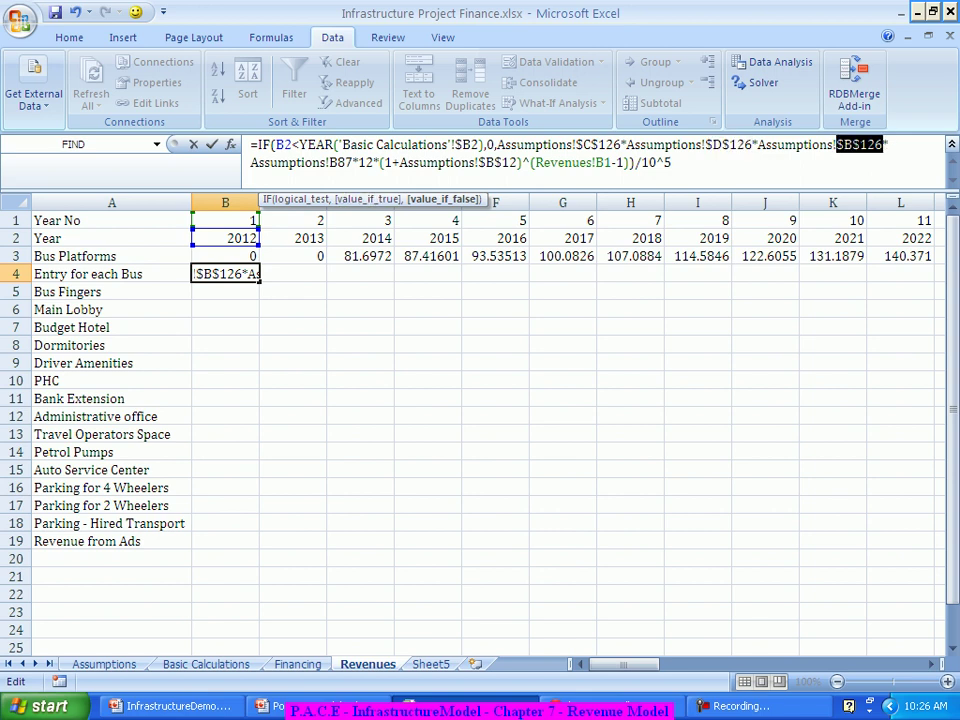
click(333, 162)
key(F4)
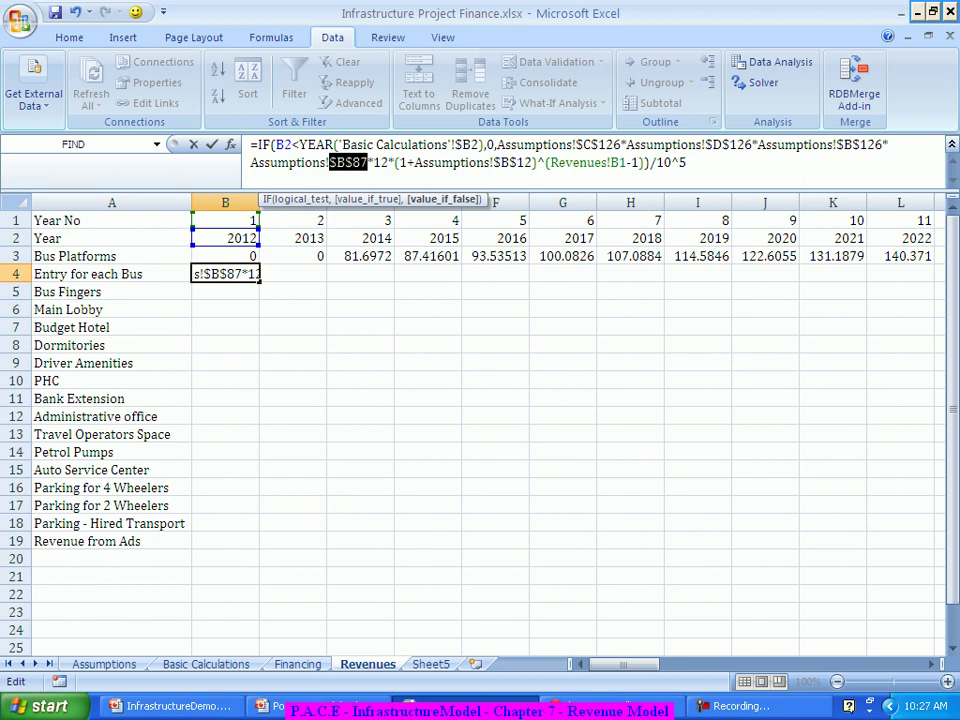
key(Return)
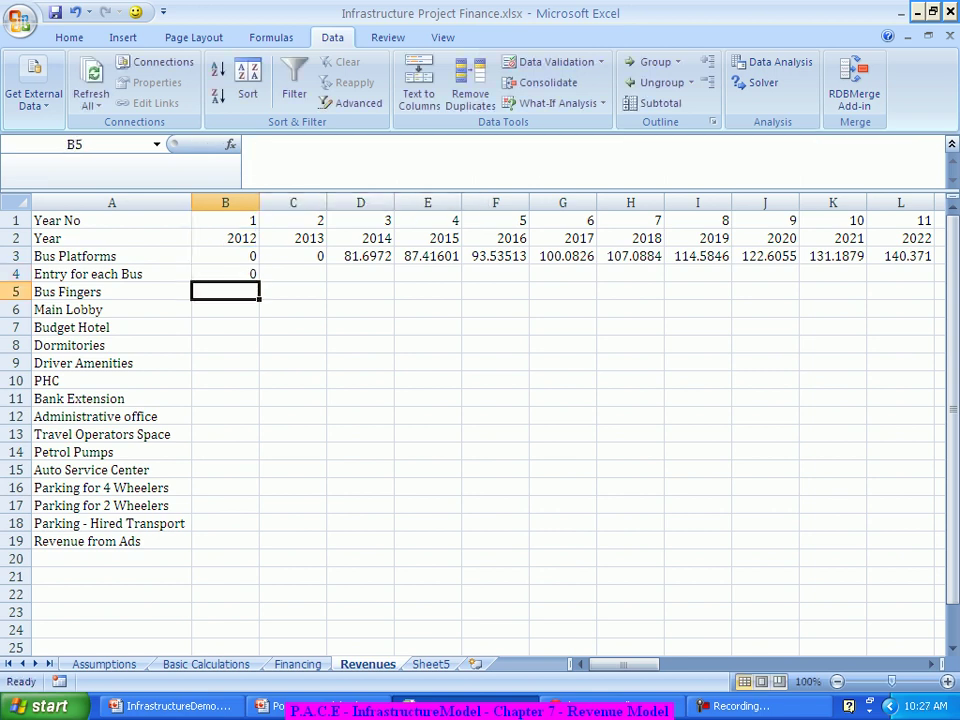
Fill the Entry for each Bus formula from B4 across row 4 through column AH.
click(225, 273)
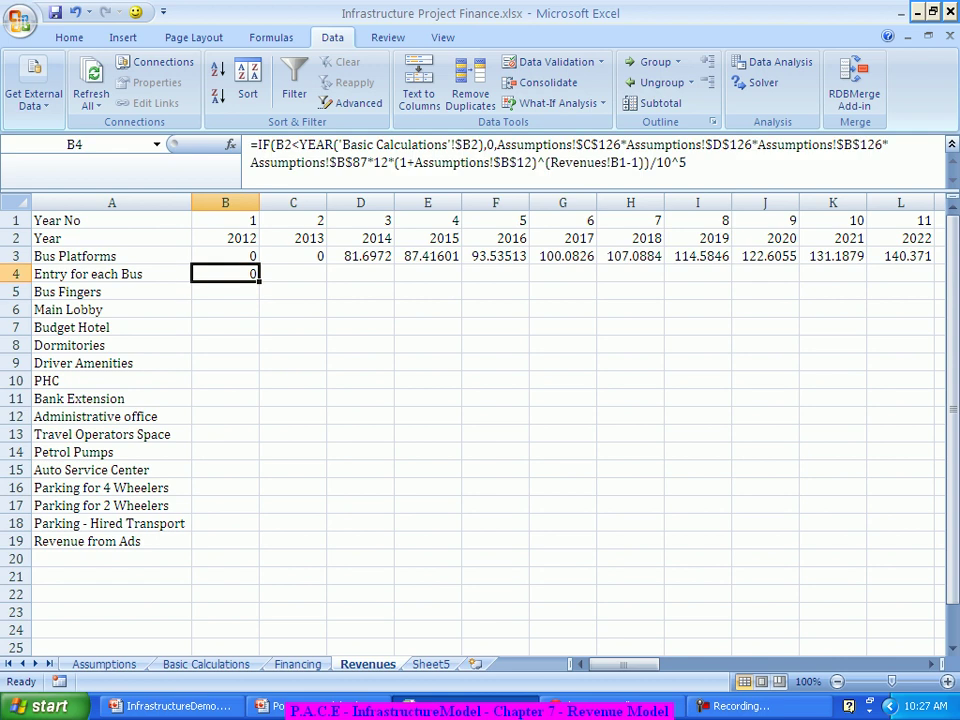
drag(259, 281, 350, 281)
click(334, 344)
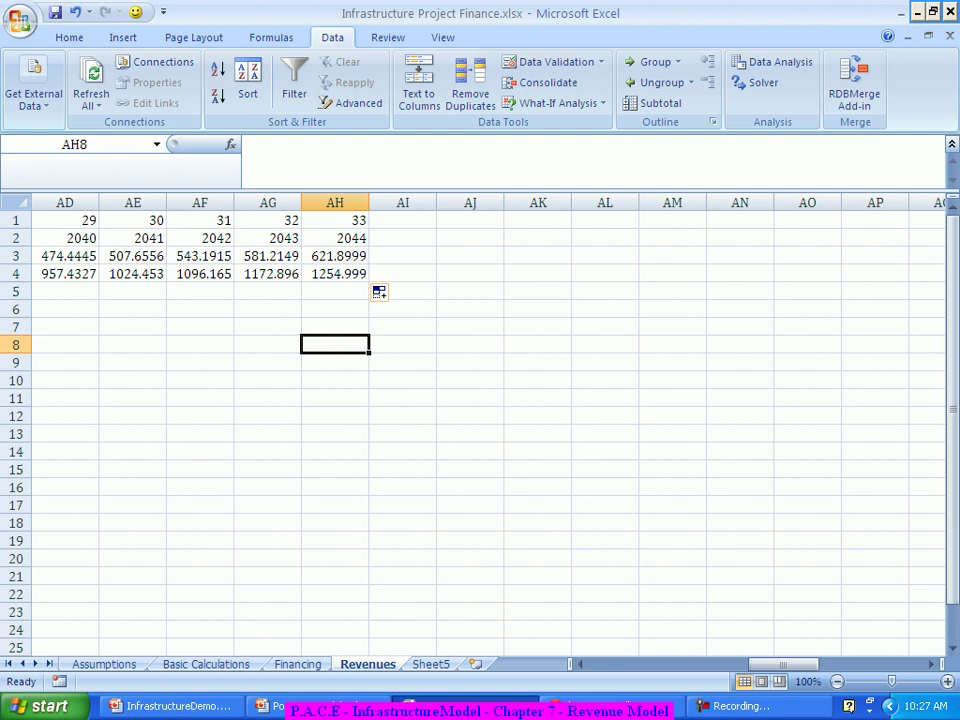
drag(785, 664, 625, 664)
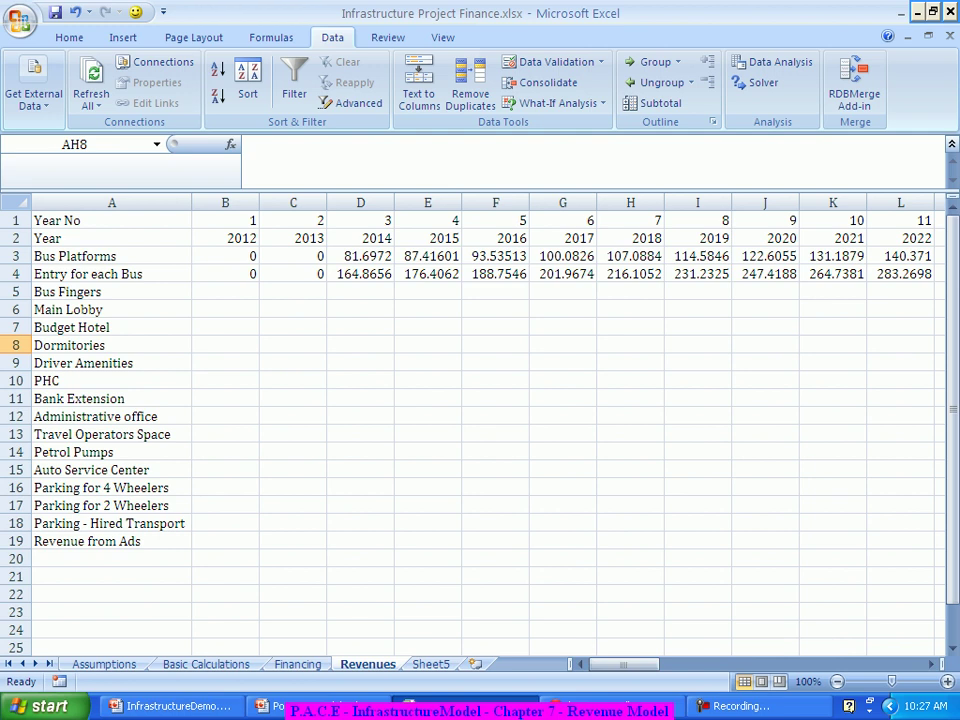
Review the Entry for each Bus formula in D4 and the Revenue Assumptions table on the Assumptions sheet.
click(360, 273)
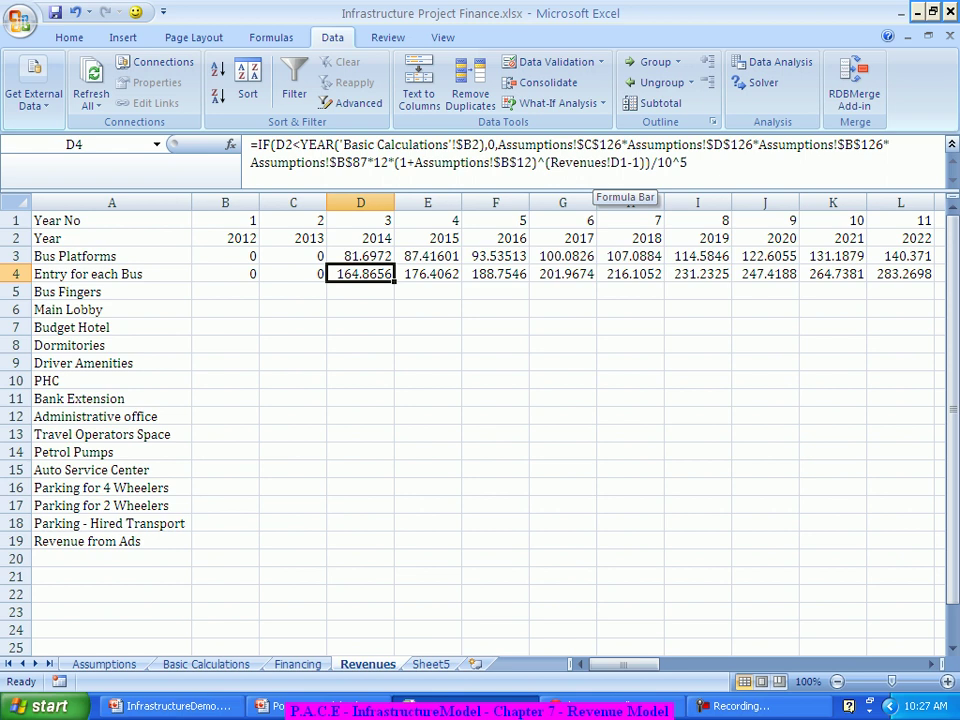
click(104, 664)
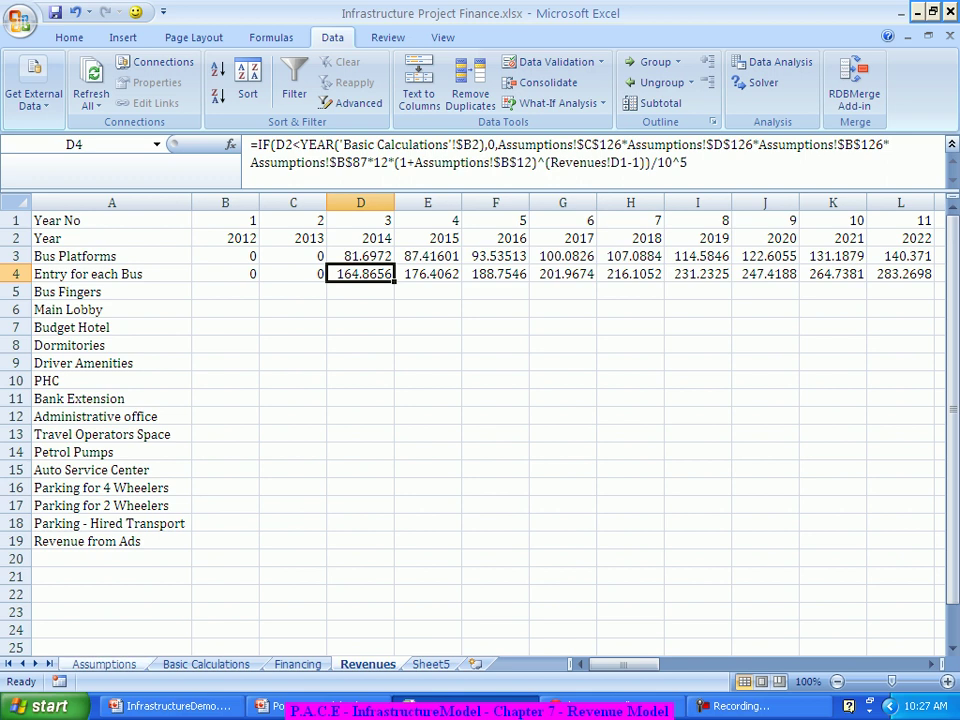
scroll(480, 430, down, 5)
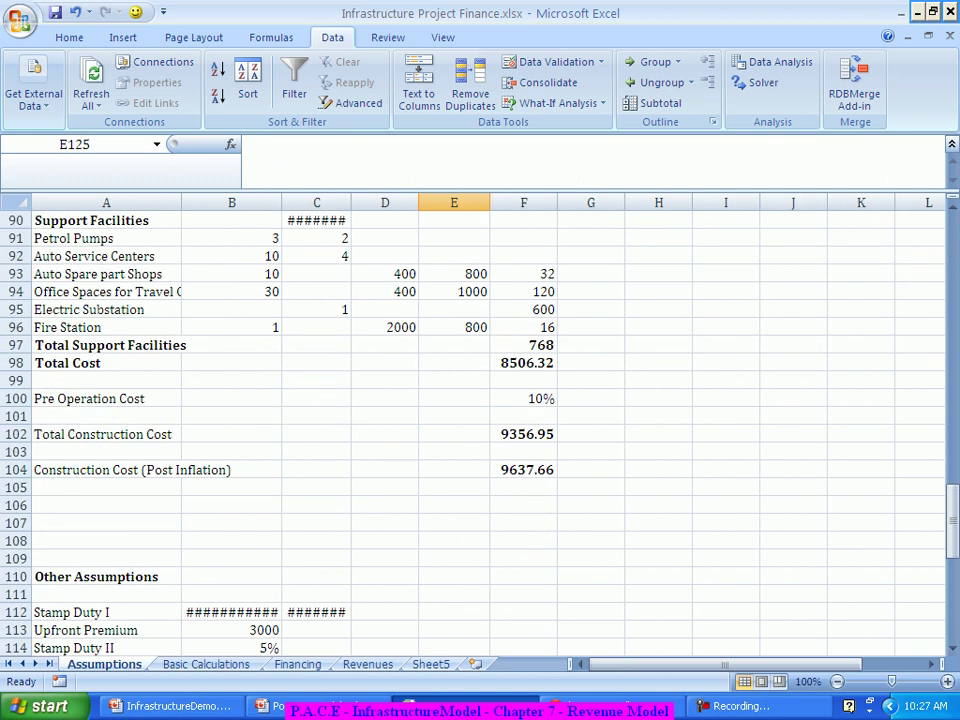
scroll(480, 430, down, 7)
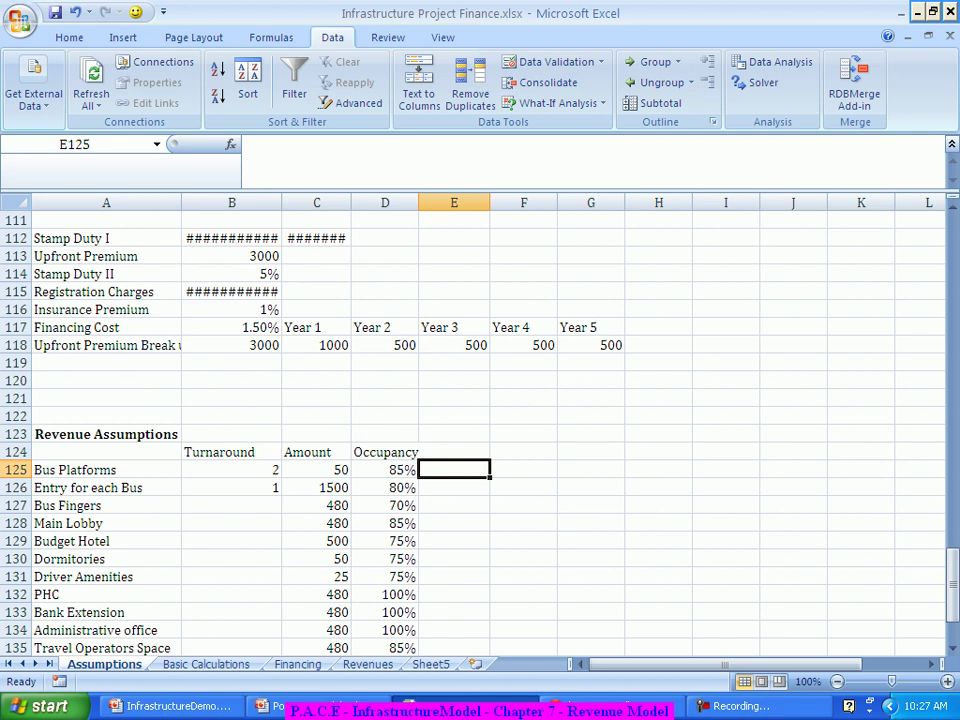
click(367, 664)
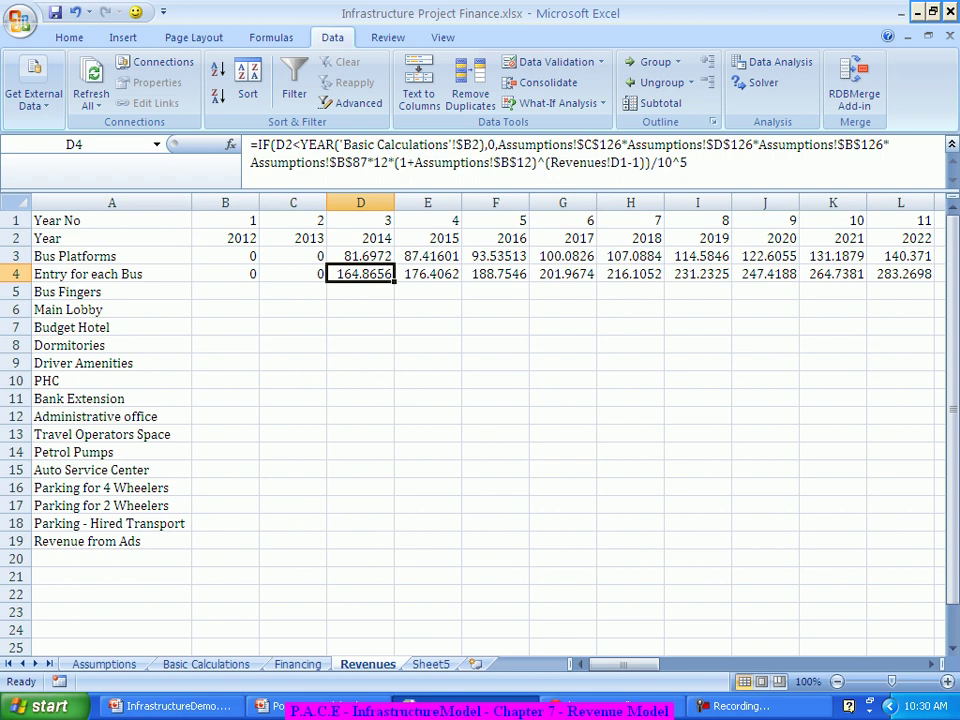
Copy the full text of the Entry for each Bus formula in B4 and paste it into B5 for Bus Fingers.
click(225, 273)
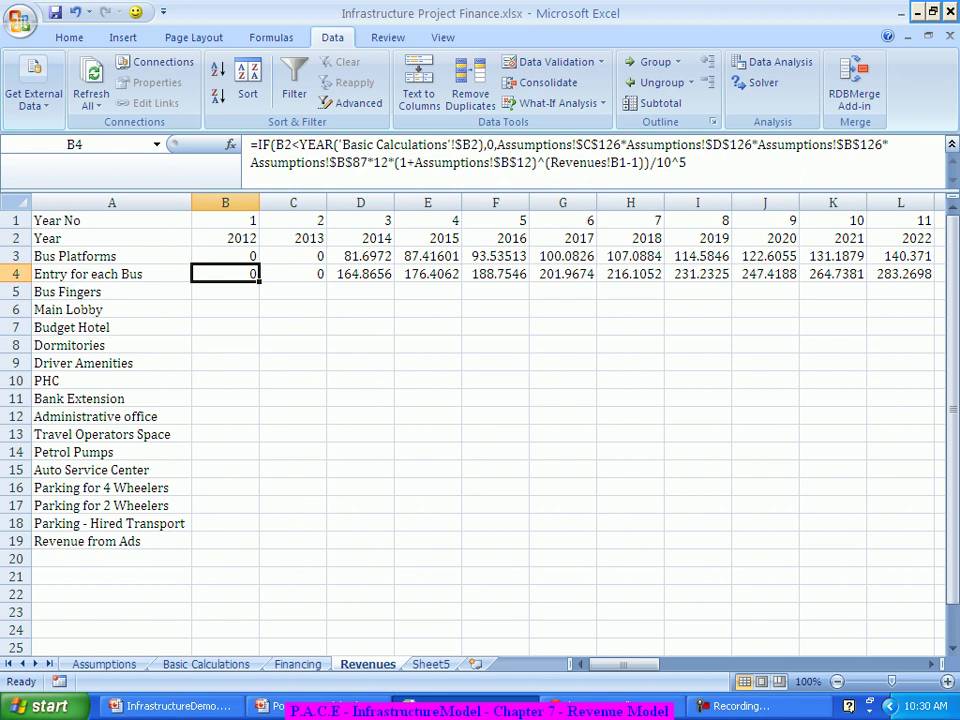
drag(722, 146, 478, 146)
drag(686, 163, 251, 145)
key(ctrl+c)
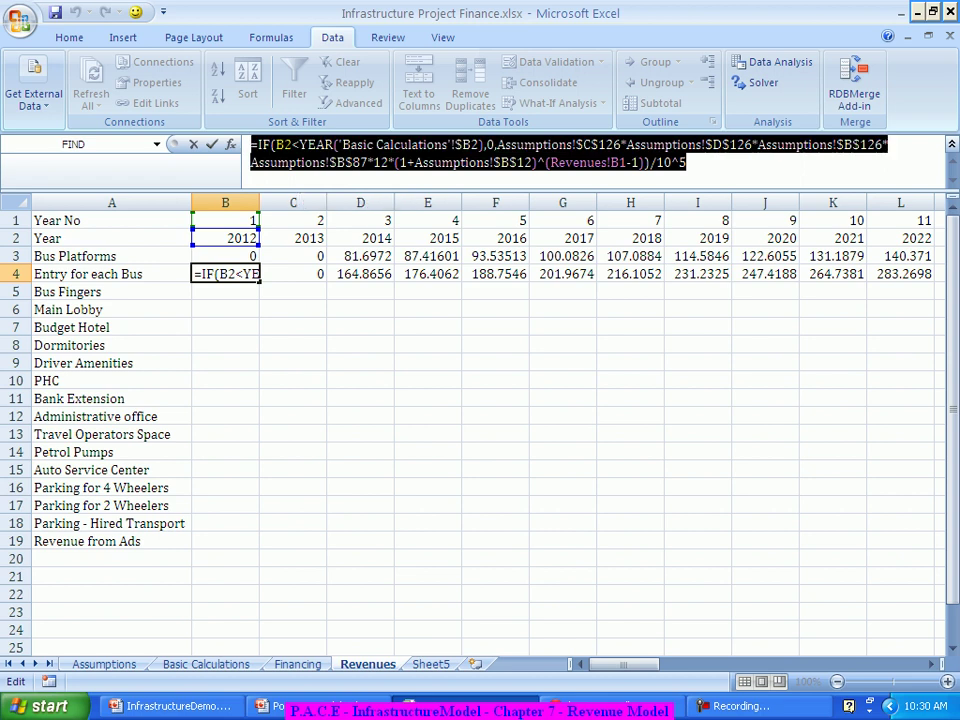
key(Escape)
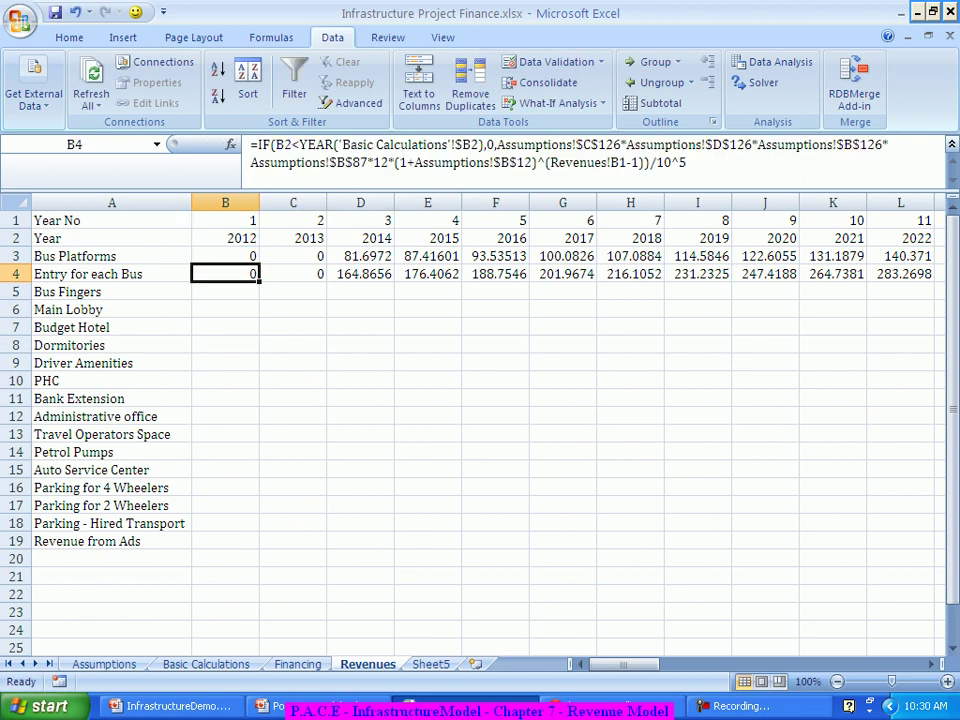
click(225, 291)
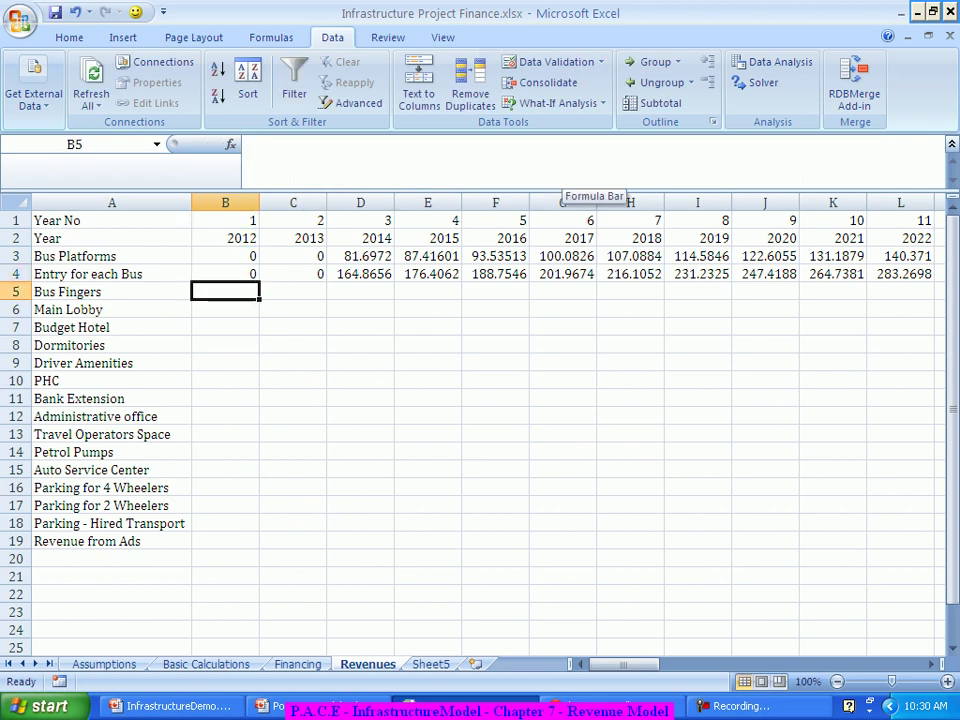
key(ctrl+v)
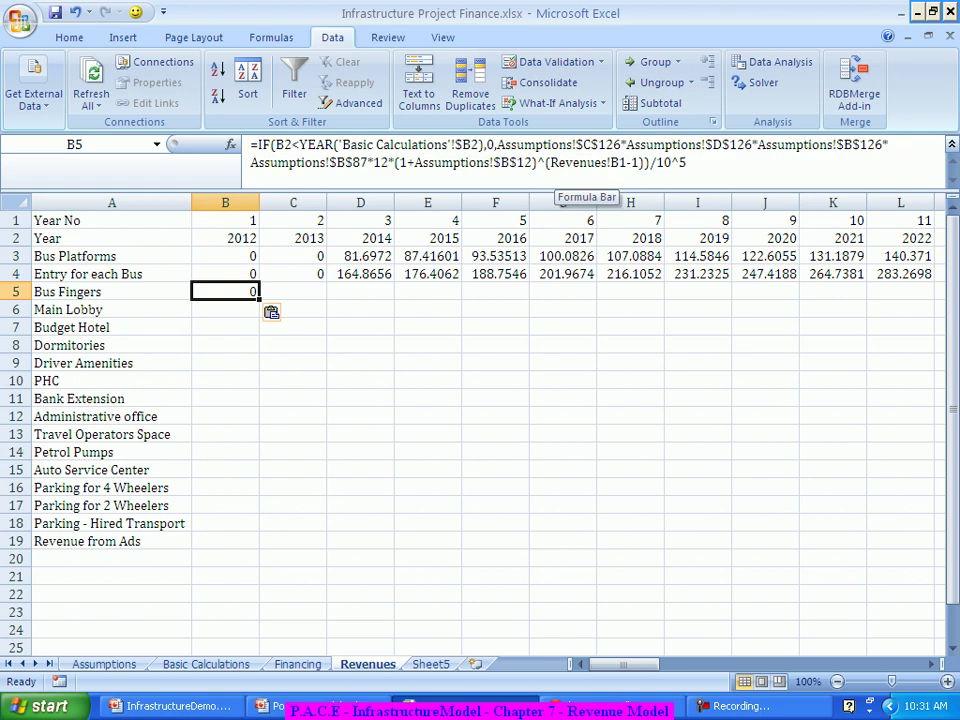
In the B5 formula, replace the Entry for each Bus factors with the Bus Fingers amount in Assumptions C127 followed by a multiplication sign.
drag(497, 145, 387, 162)
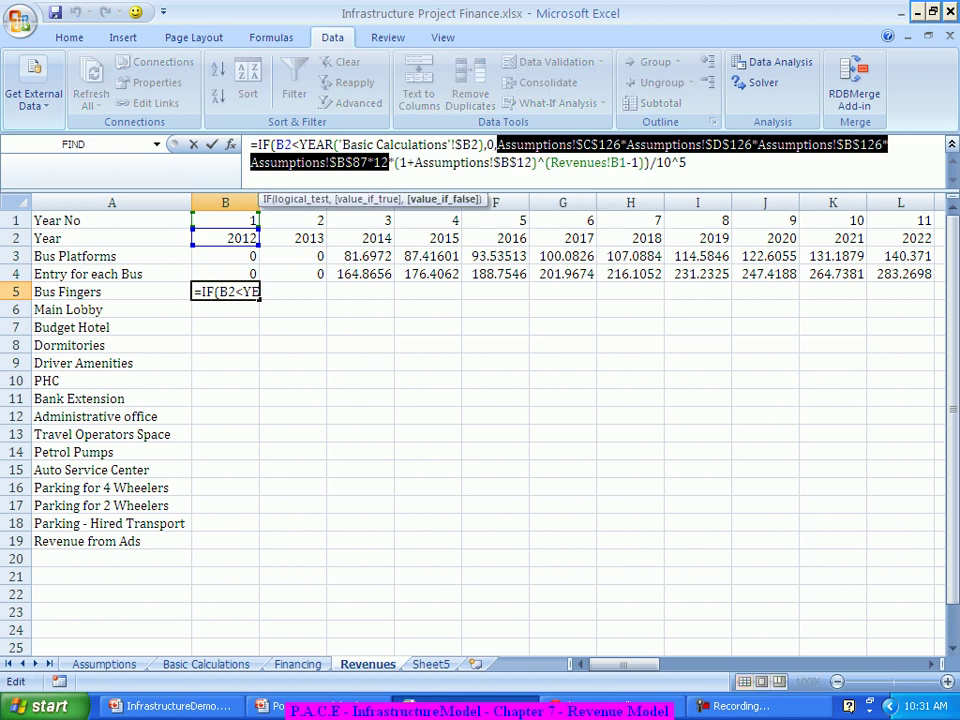
key(Delete)
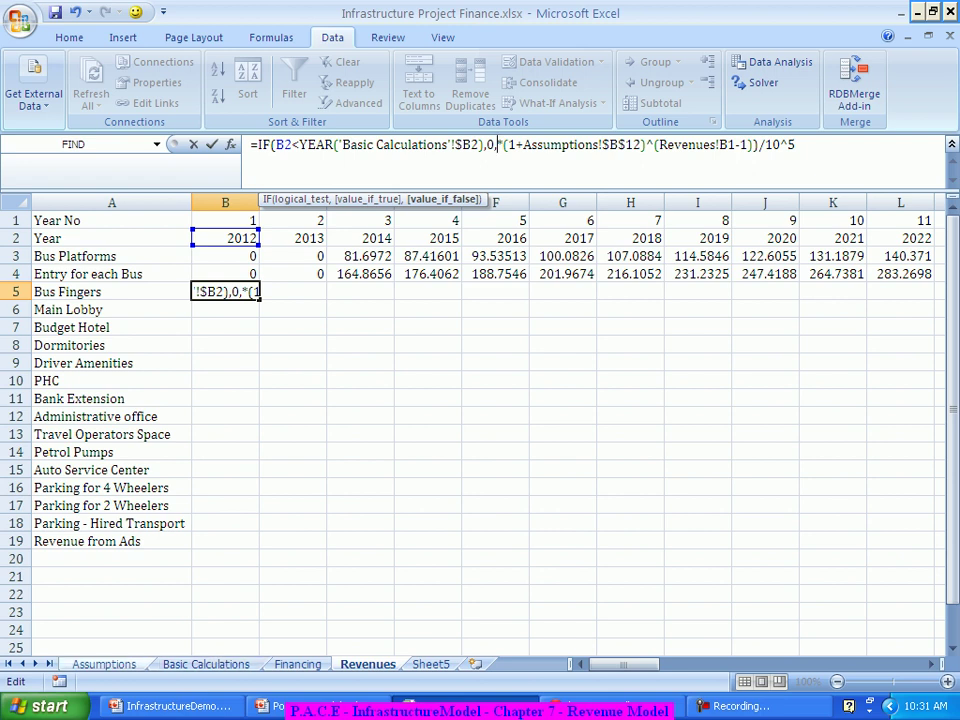
click(104, 664)
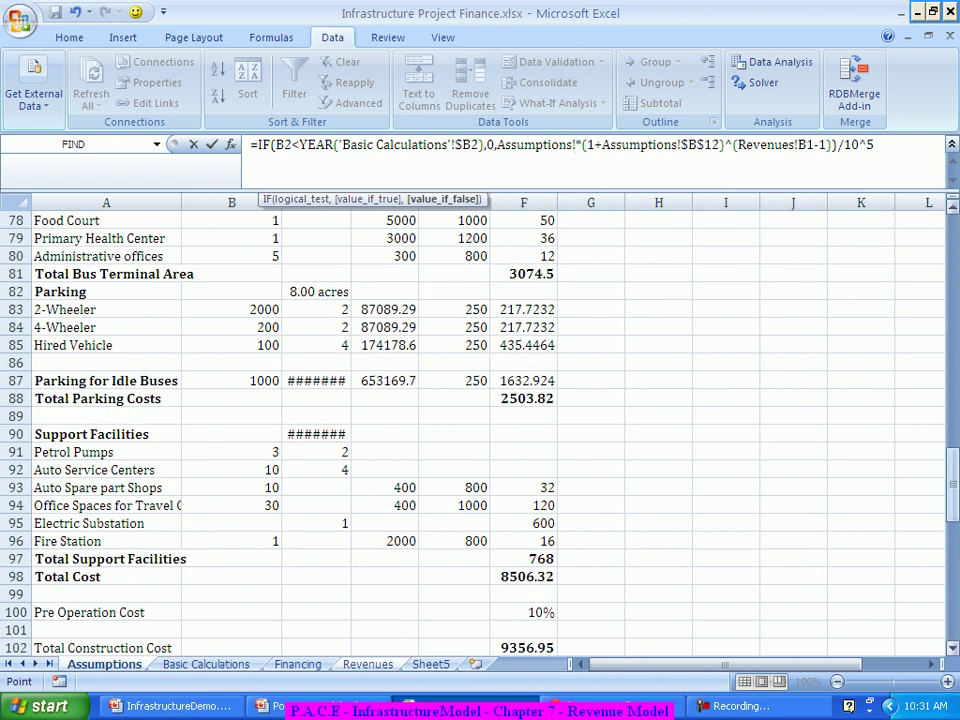
drag(953, 483, 953, 598)
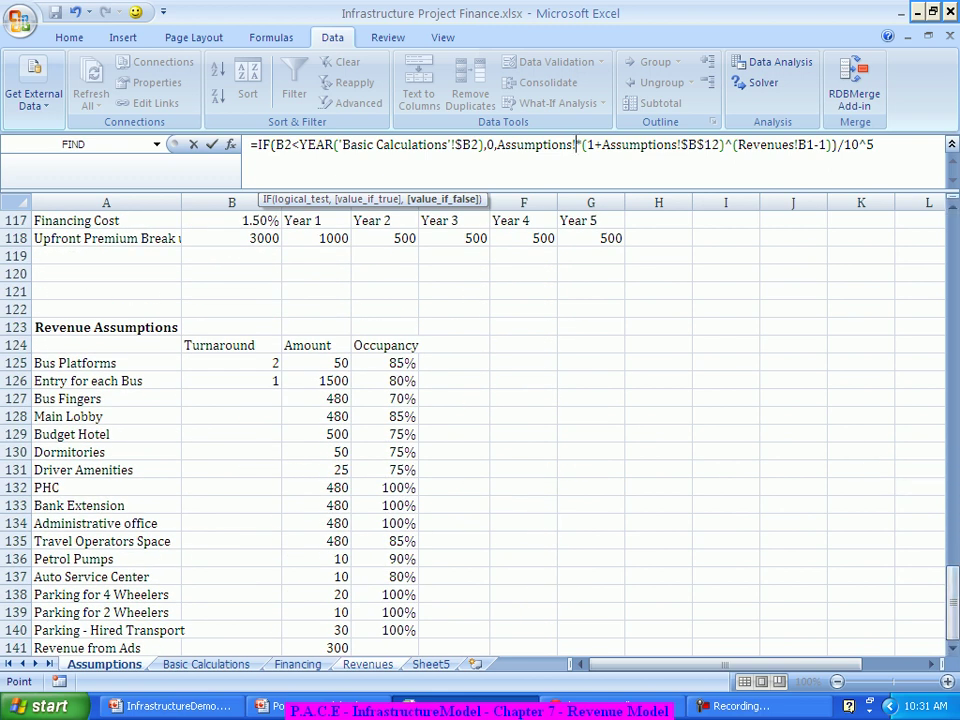
click(316, 398)
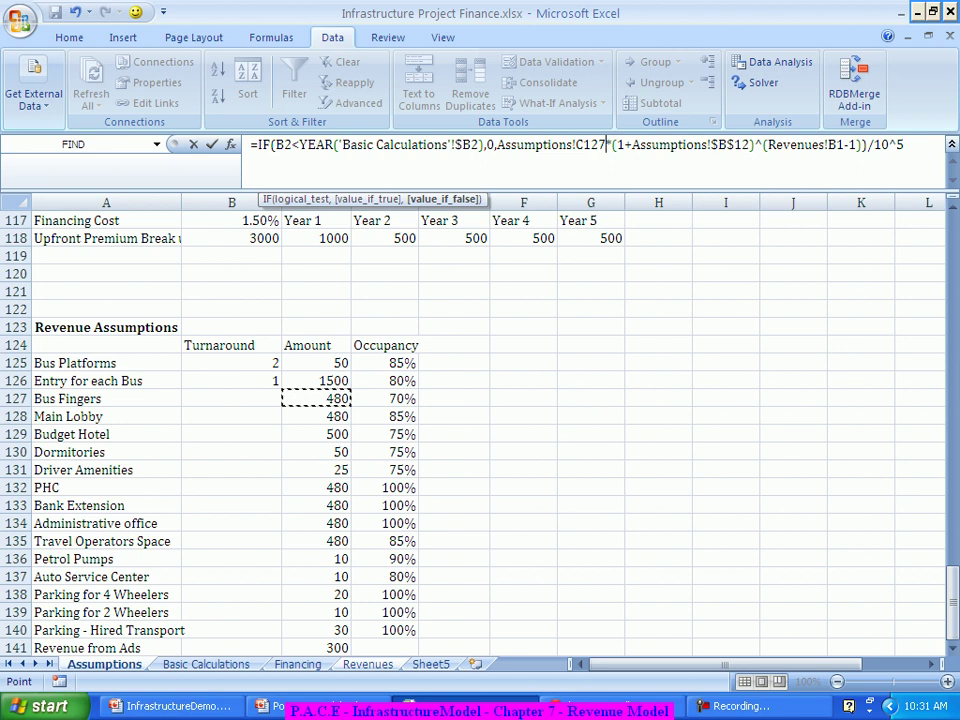
text(*)
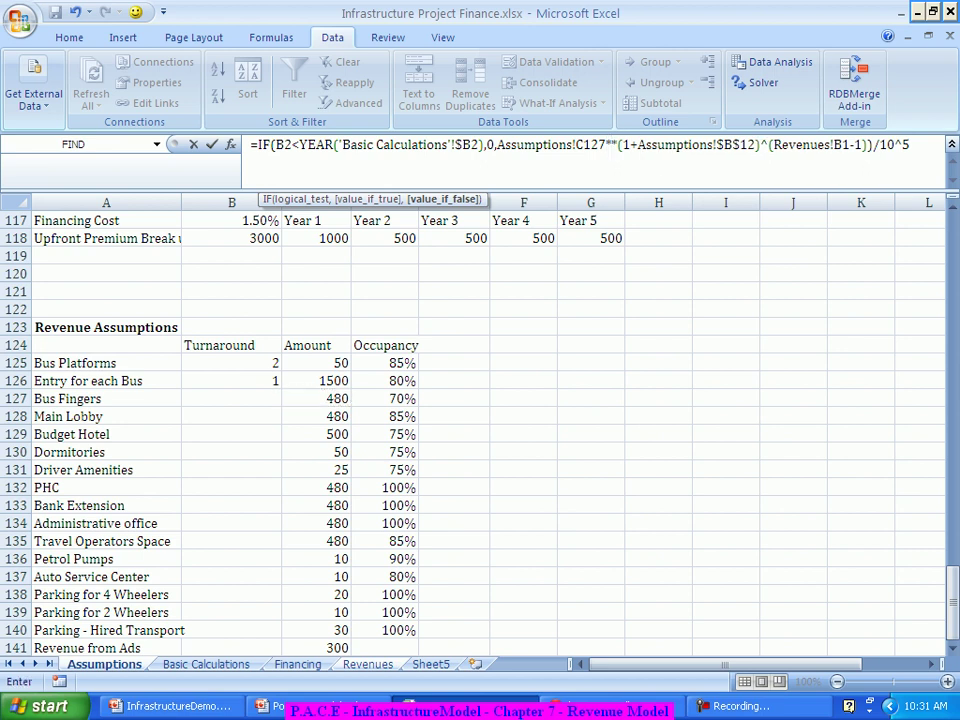
Complete the Bus Fingers formula in Revenues B5 by multiplying the amount by Assumptions D127, D70 and B70.
click(388, 398)
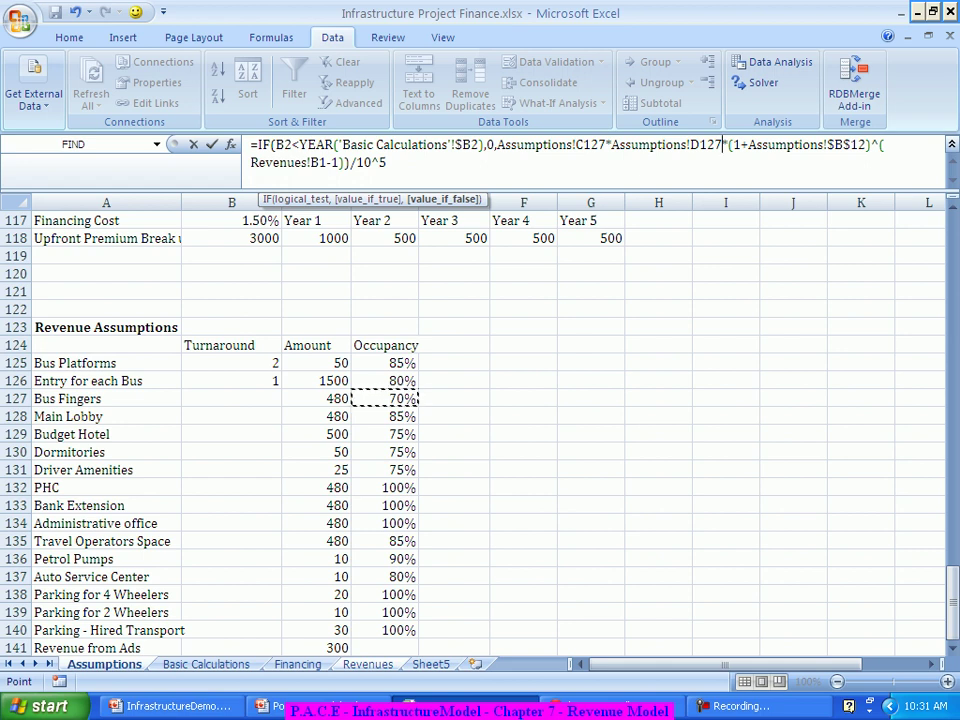
text(*)
drag(952, 600, 952, 442)
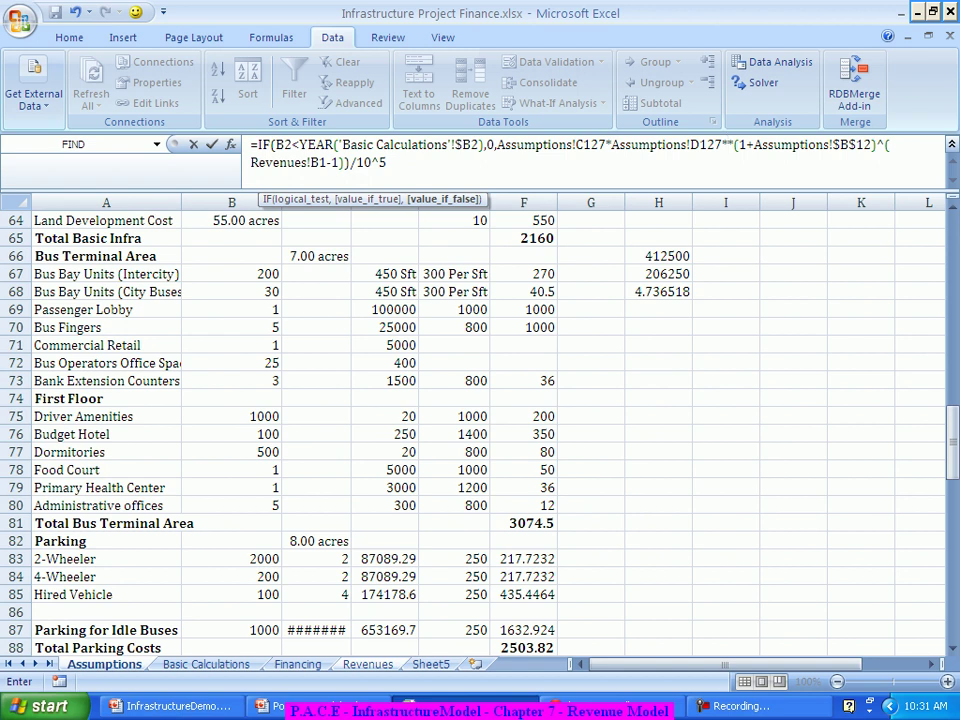
click(385, 327)
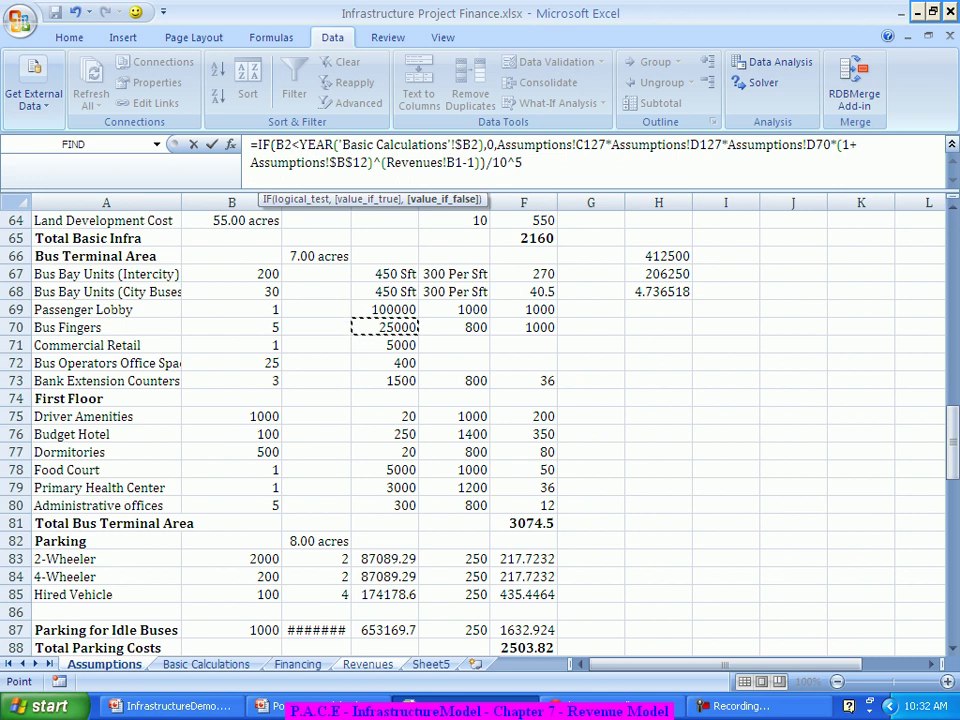
text(*)
click(231, 327)
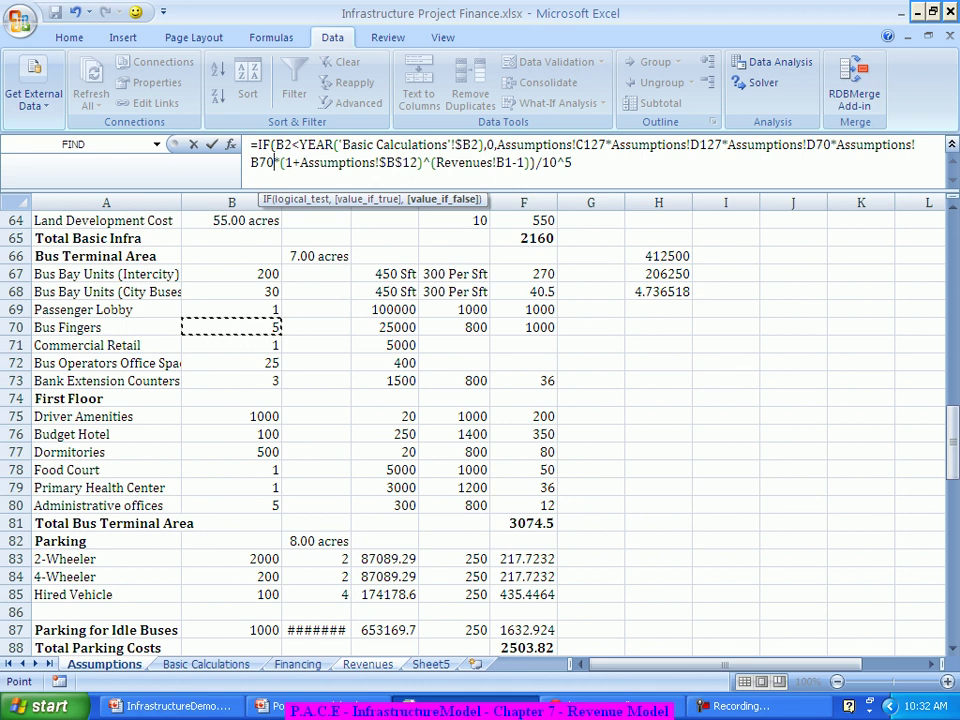
text(*)
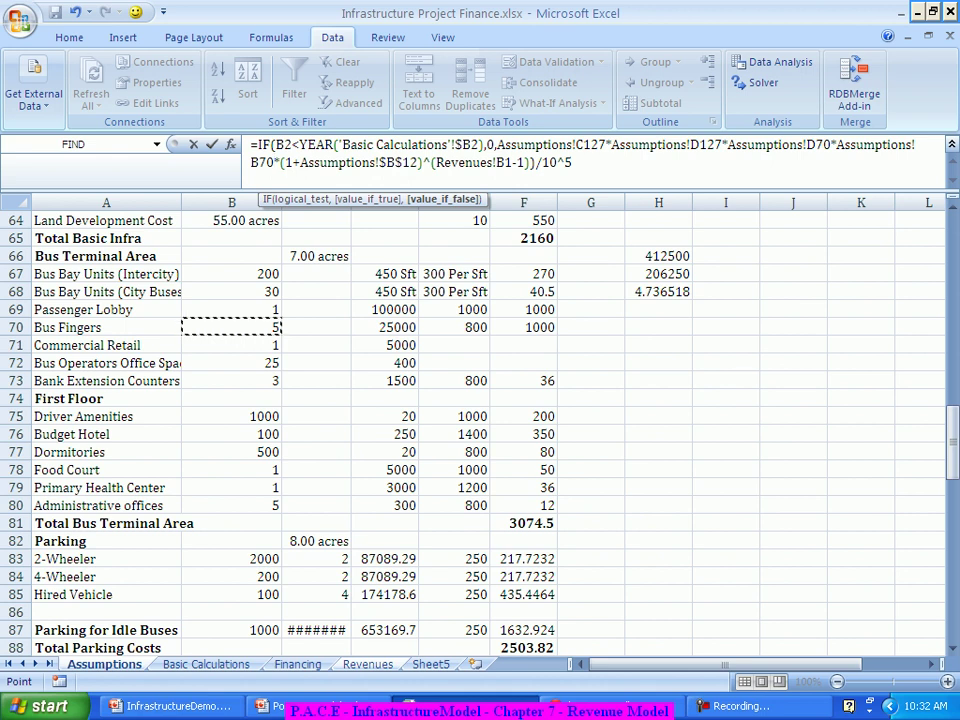
key(Return)
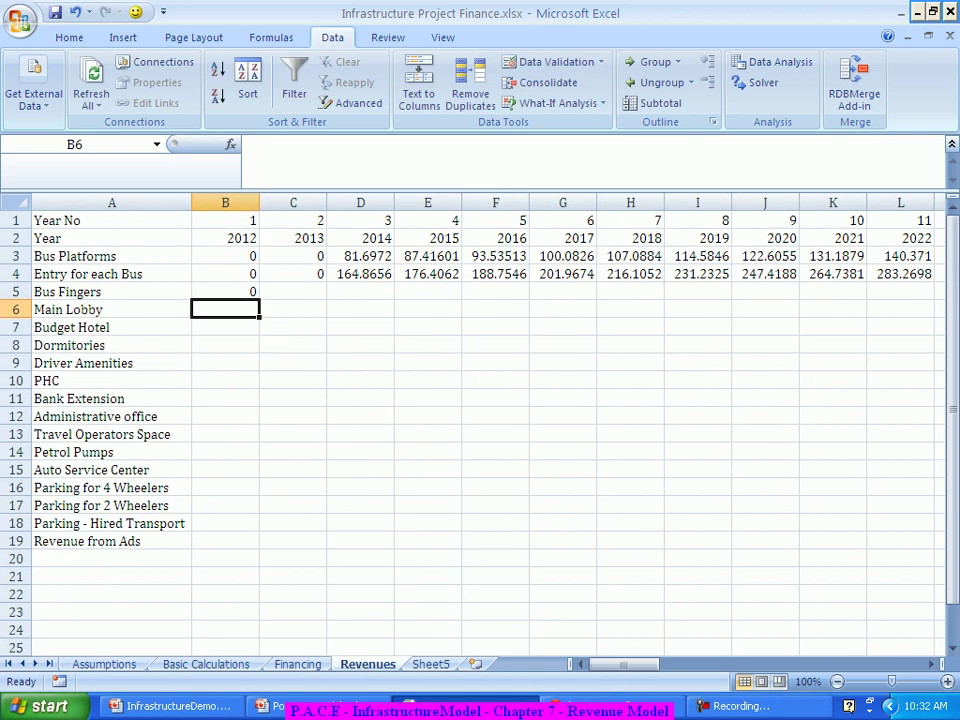
Make the C127, D127, D70 and B70 references to the Assumptions sheet absolute in the Bus Fingers formula in B5.
key(Up)
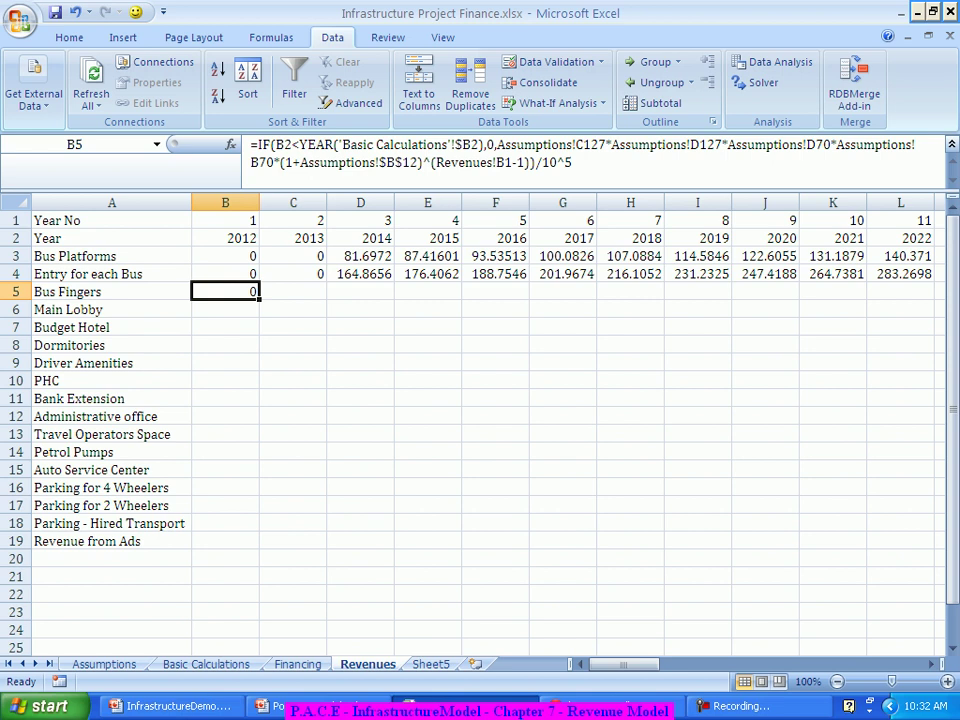
click(589, 145)
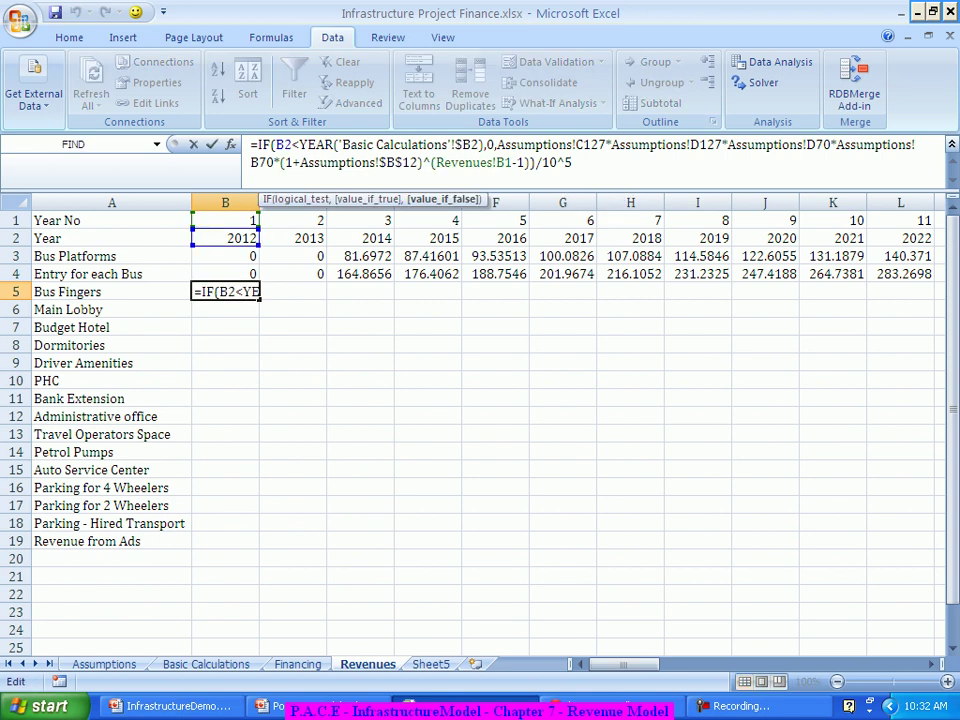
key(F4)
click(713, 145)
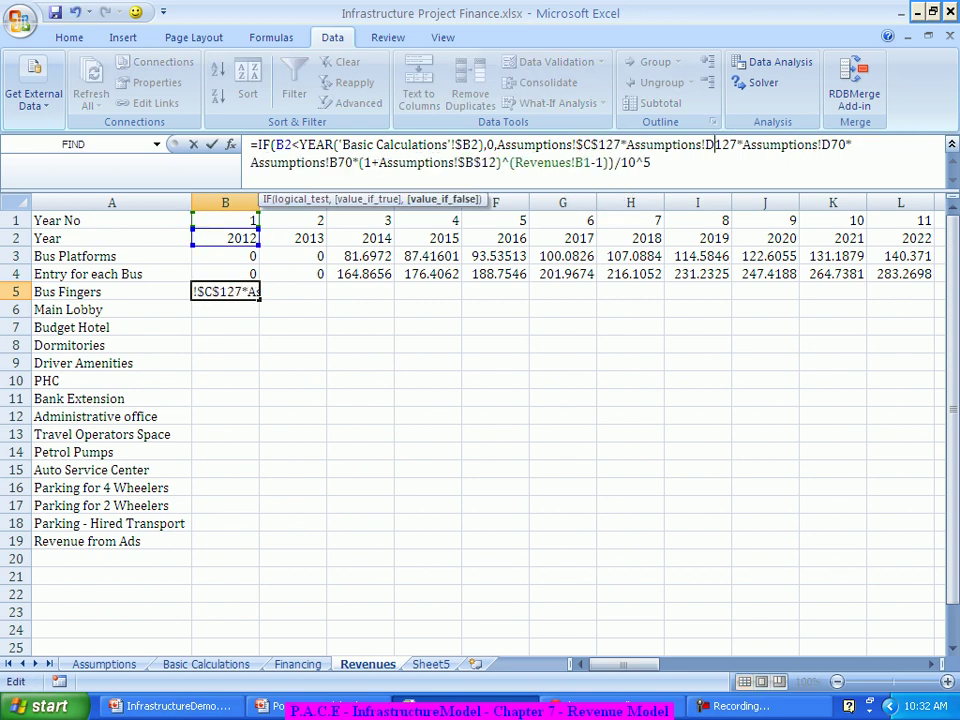
key(F4)
click(848, 145)
key(F4)
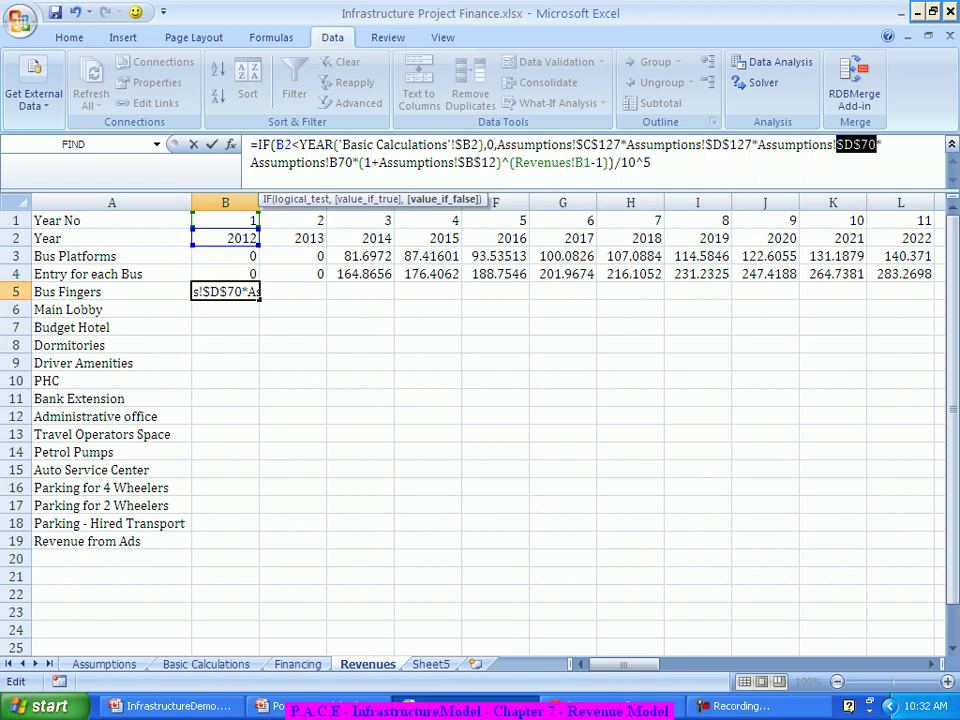
click(330, 162)
key(F4)
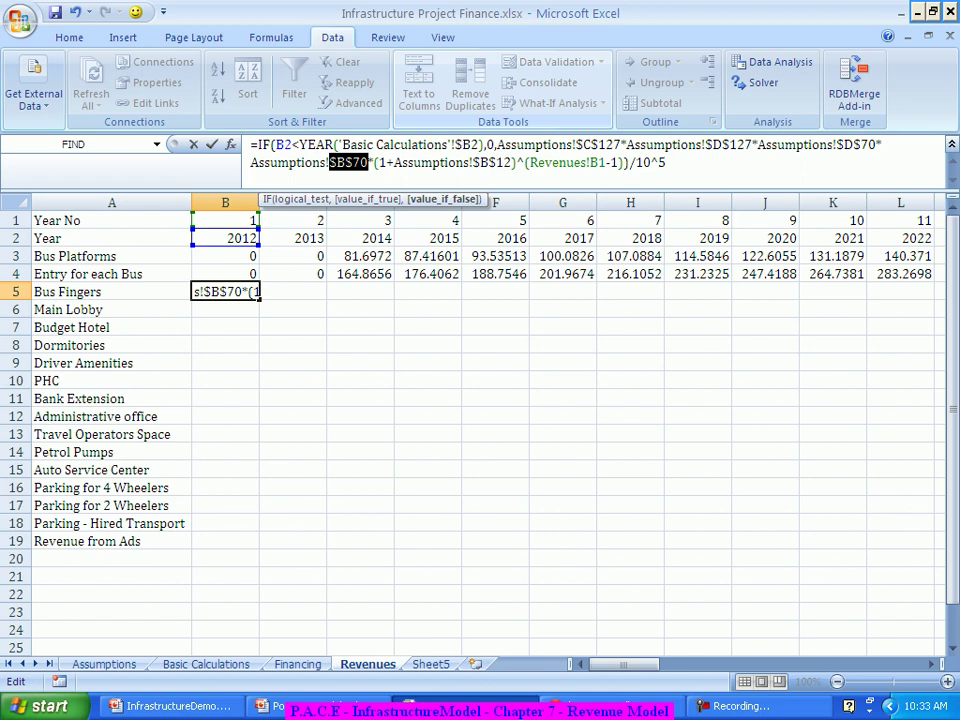
key(Return)
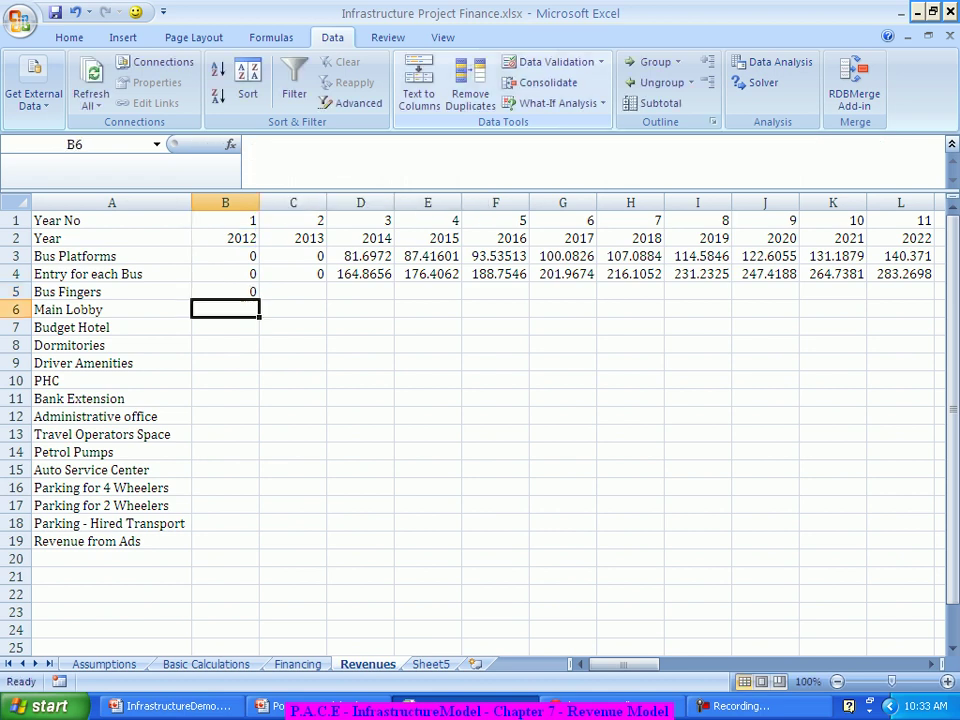
Fill the Bus Fingers formula from B5 across row 5 through the year 2044 in column AH.
click(225, 291)
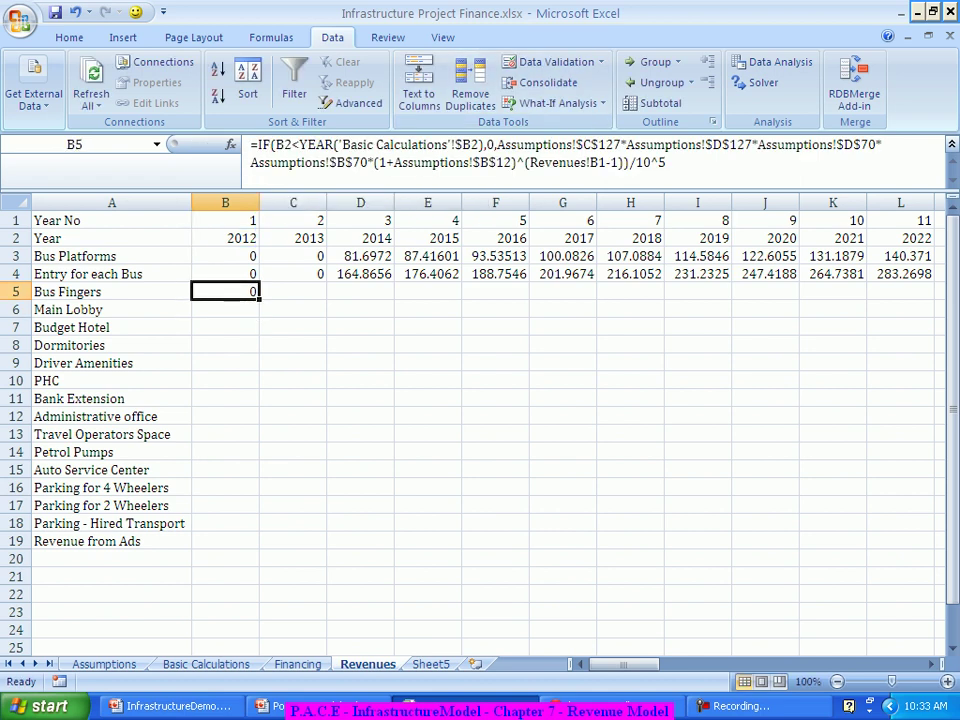
drag(259, 298, 632, 292)
click(672, 380)
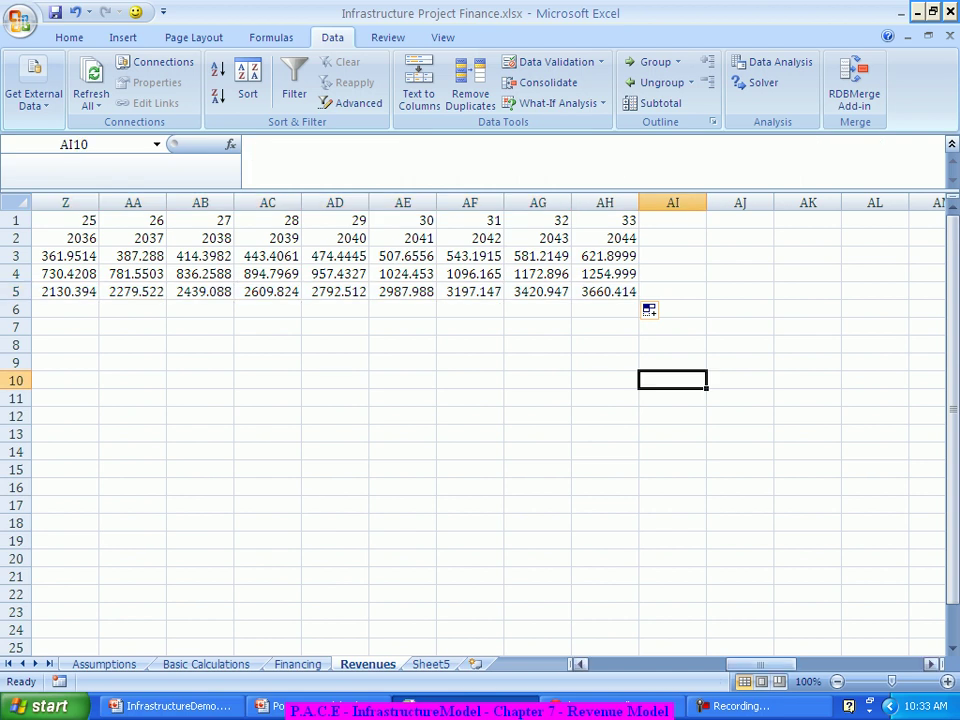
drag(760, 664, 620, 664)
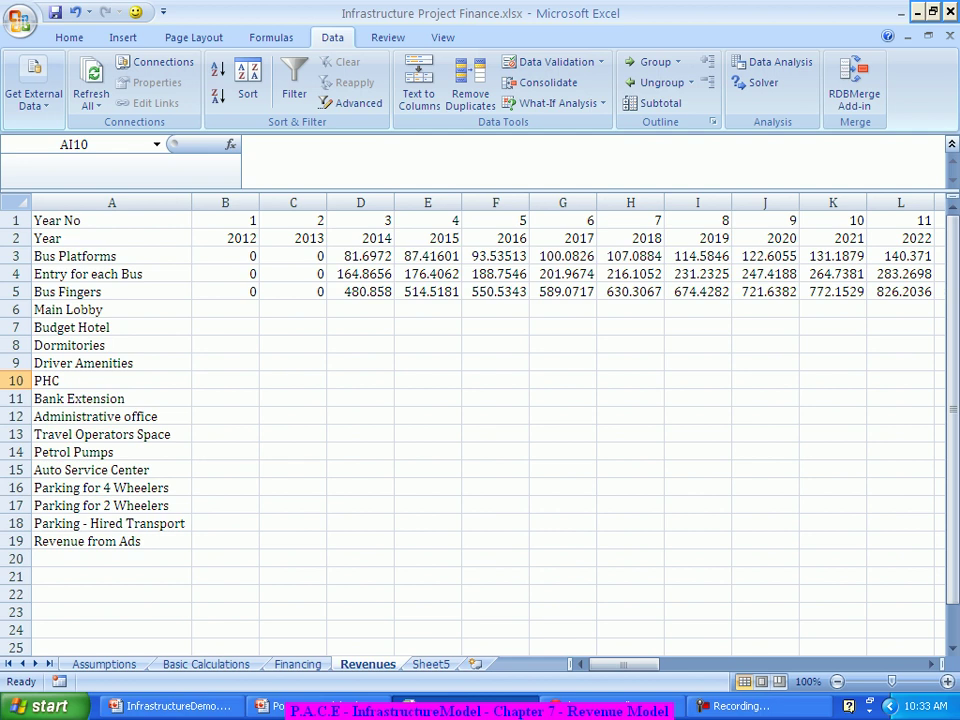
Copy the full formula text of Bus Fingers in B5, with its references unshifted, into the Main Lobby cell B6.
click(225, 309)
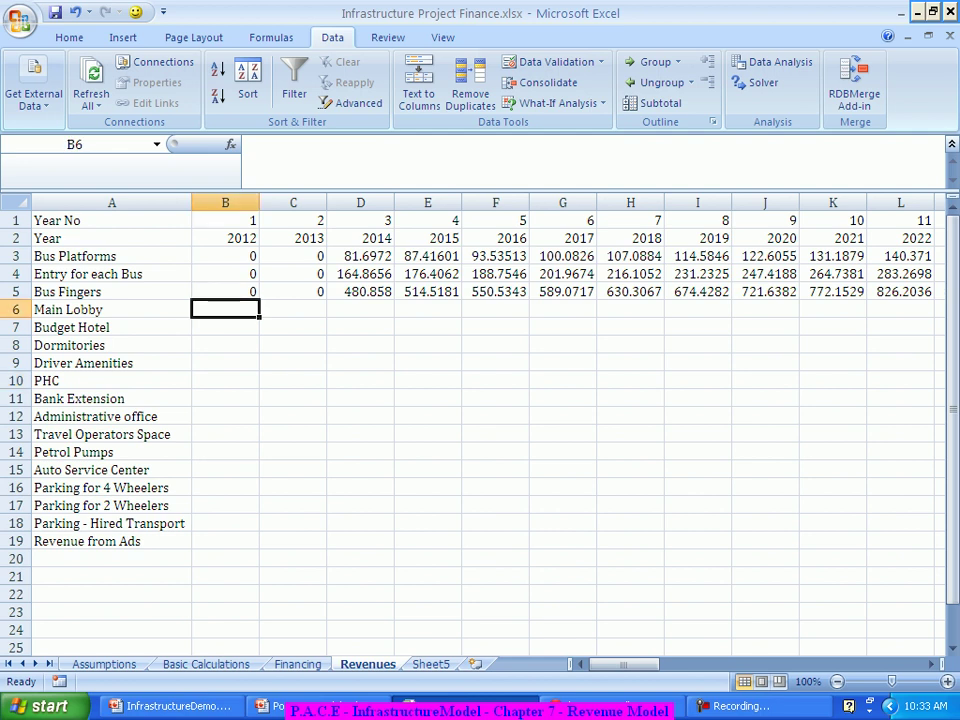
click(225, 291)
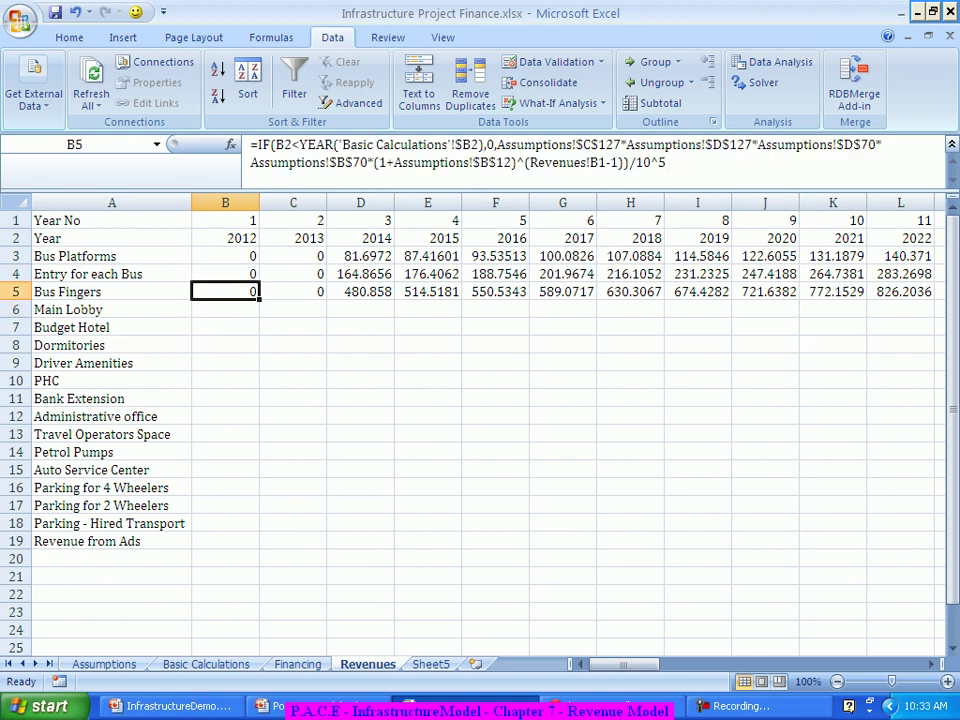
drag(676, 163, 250, 144)
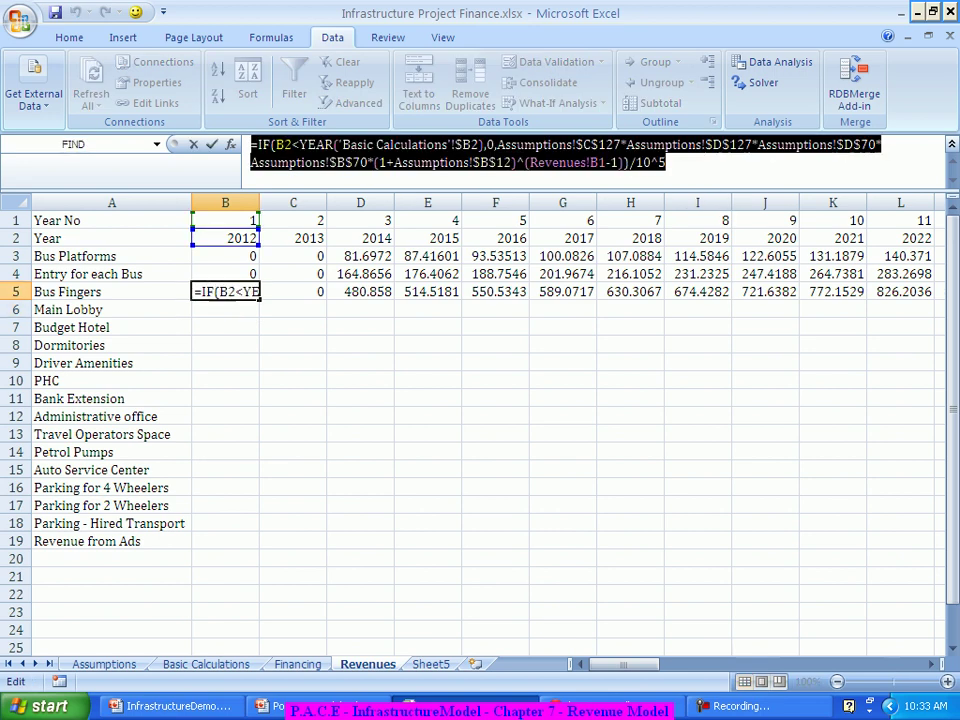
key(ctrl+c)
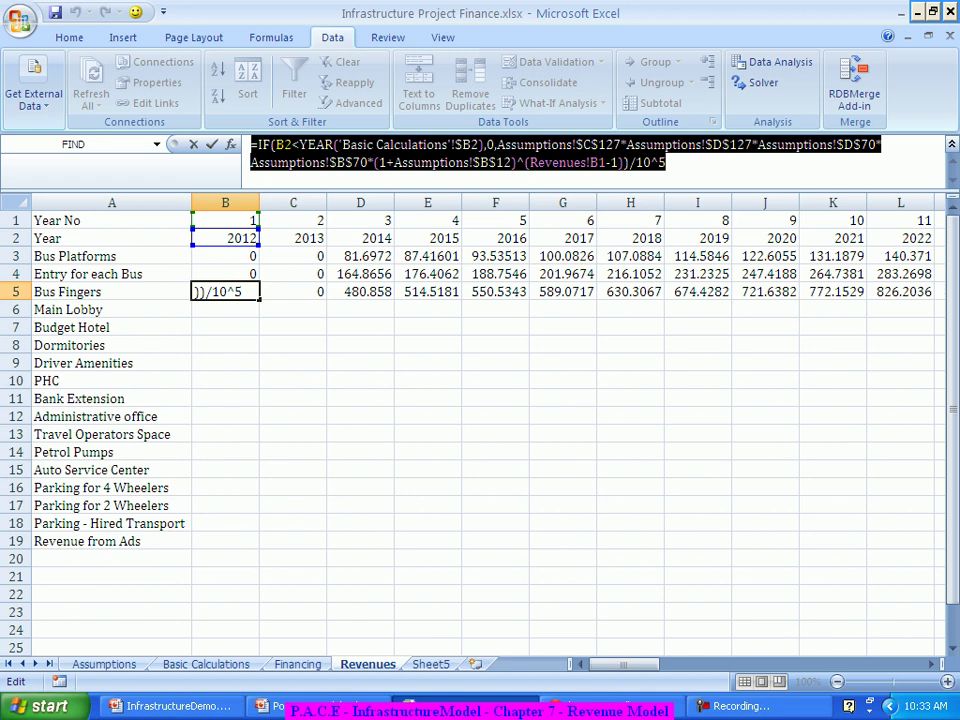
text(=)
key(Down)
key(Escape)
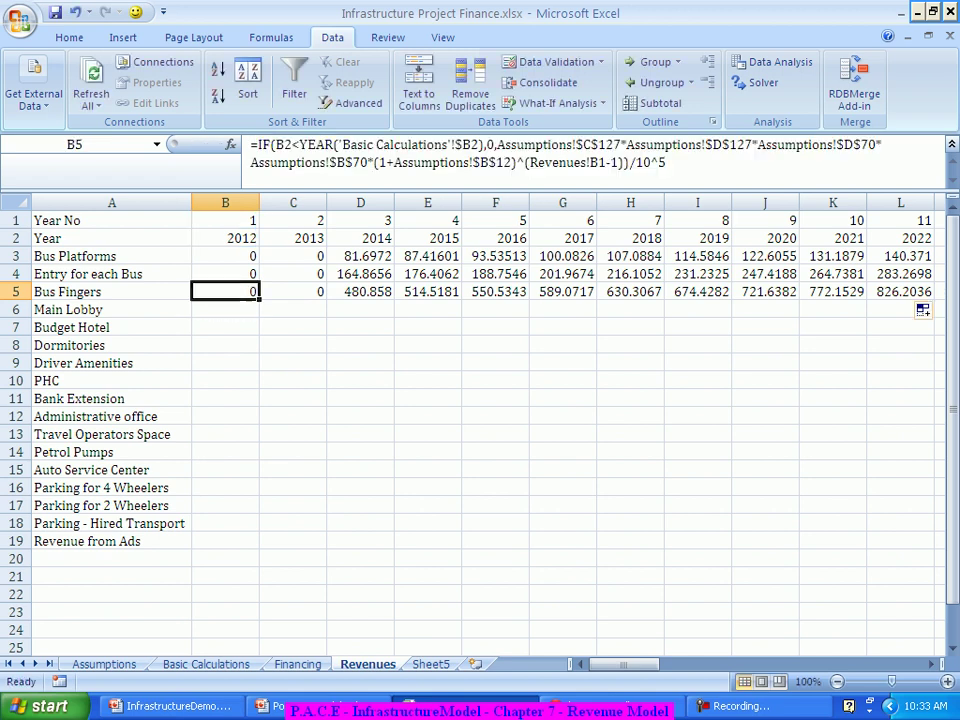
key(Down)
key(ctrl+v)
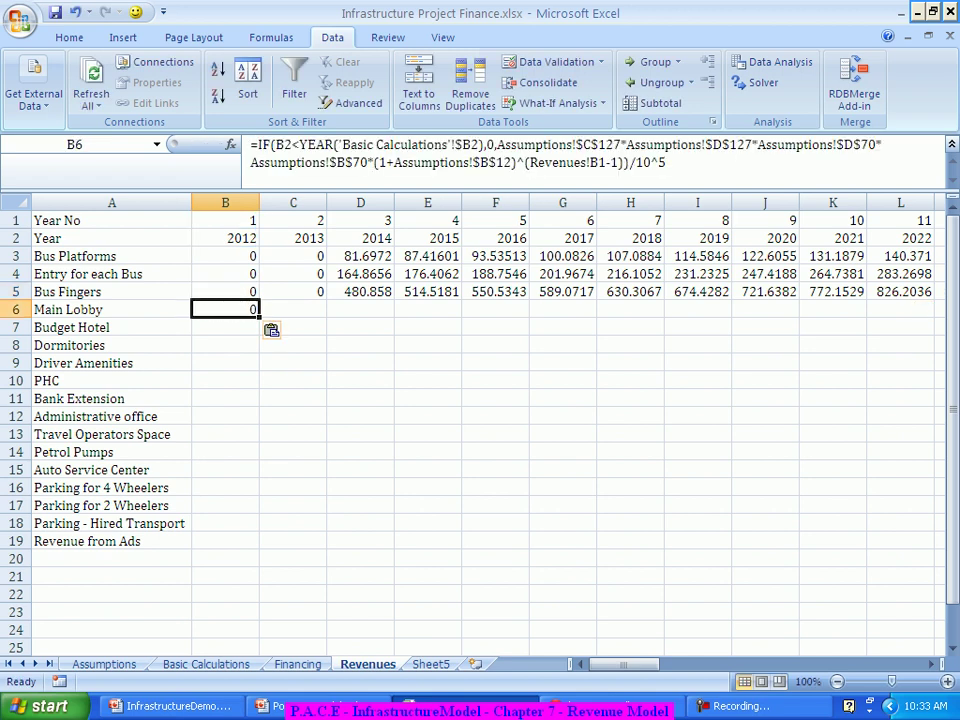
Paste the same unshifted formula into each 2012 cell from Budget Hotel in B7 down to Revenue from Ads in B19.
key(Down)
key(ctrl+v)
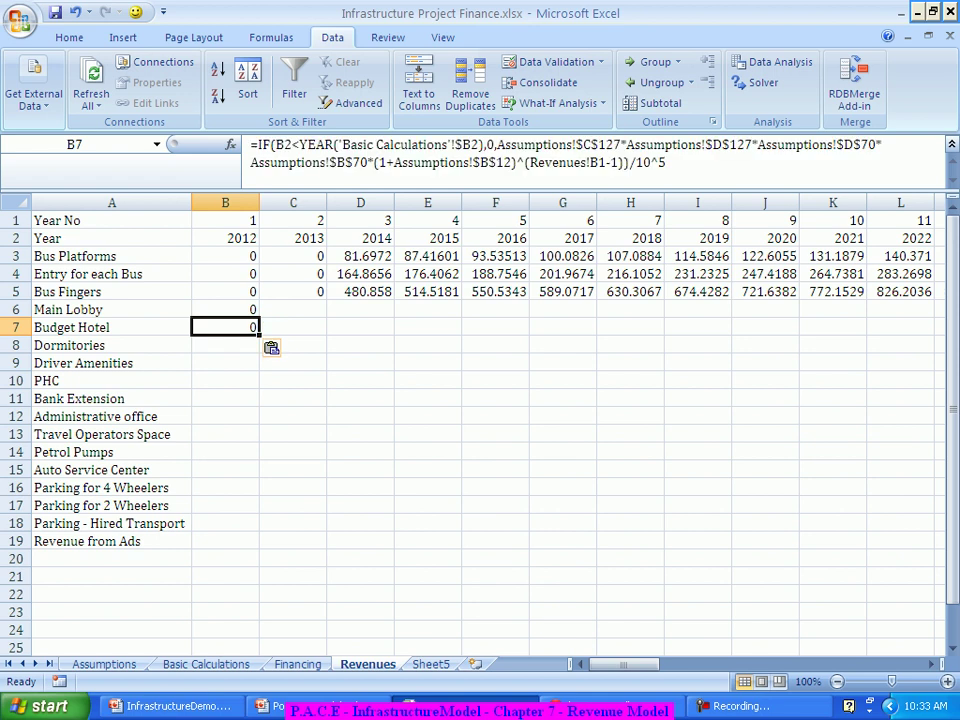
key(Down)
key(Down)
key(Up)
key(ctrl+v)
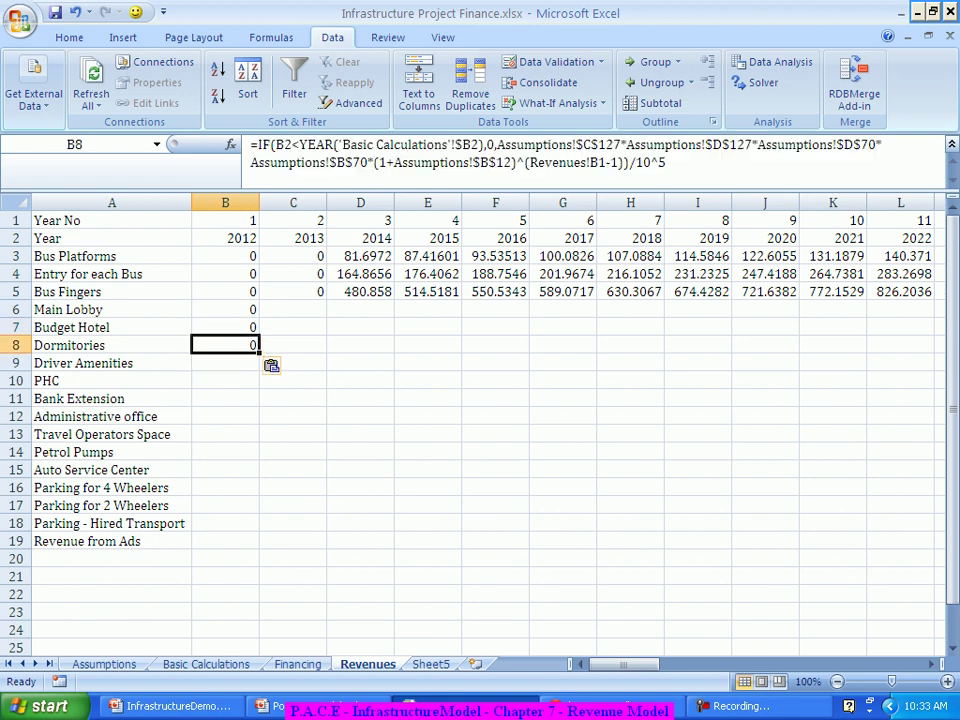
key(Down)
key(ctrl+v)
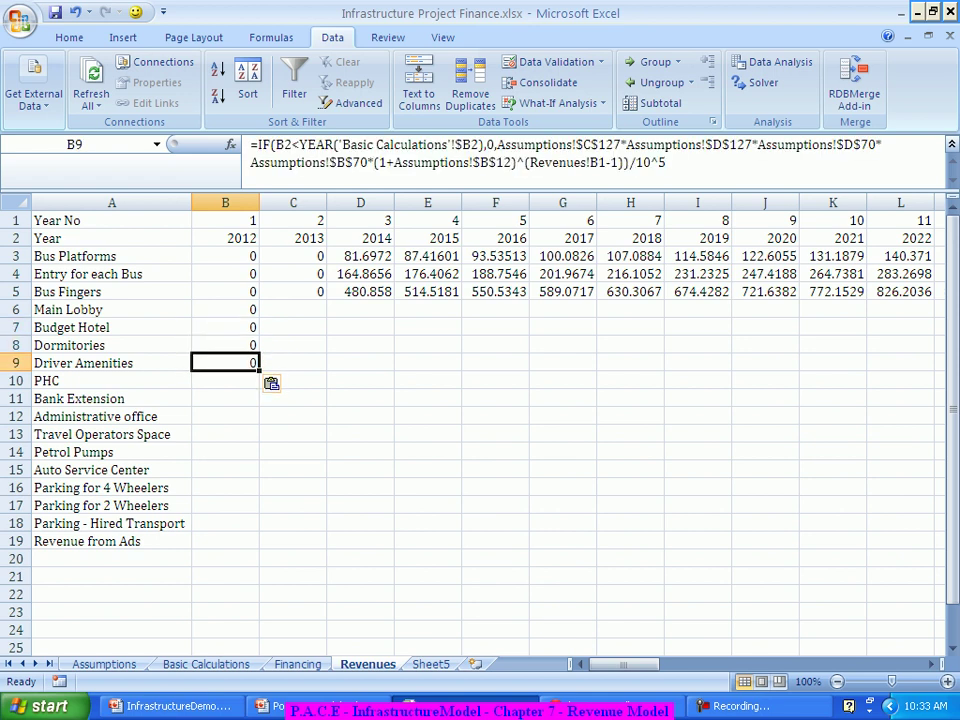
key(Down)
key(ctrl+v)
key(Down)
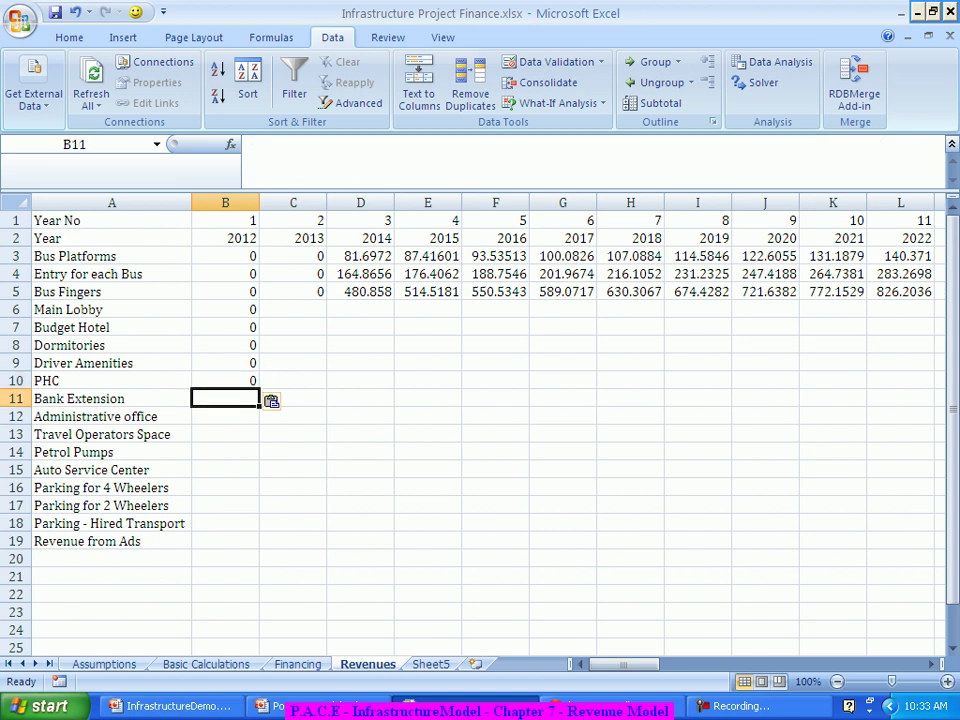
key(ctrl+v)
key(Down)
key(ctrl+v)
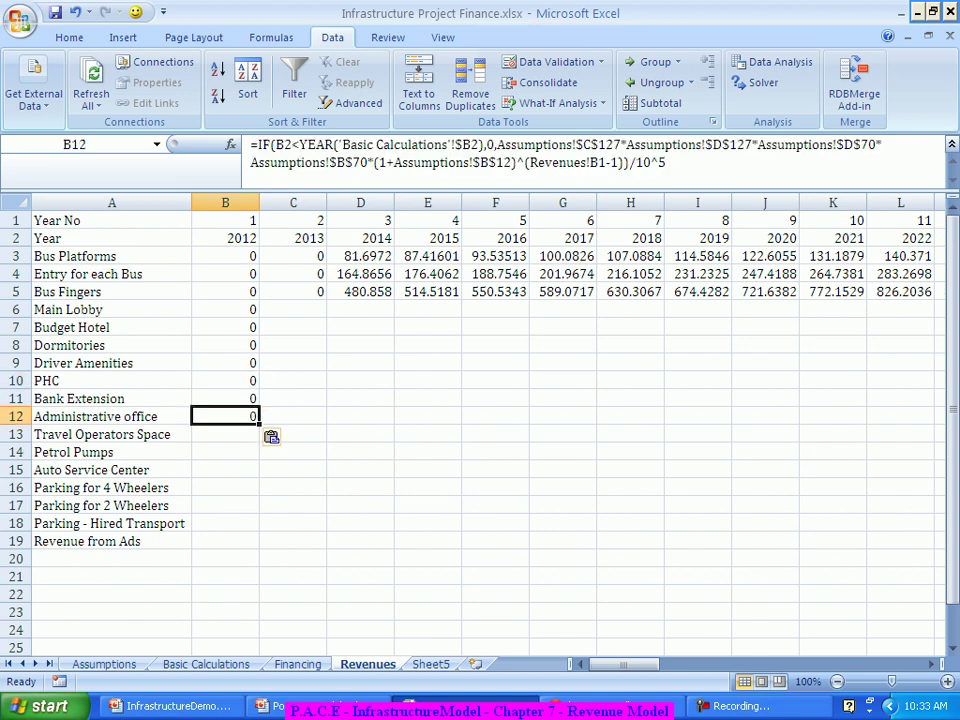
key(Down)
key(ctrl+v)
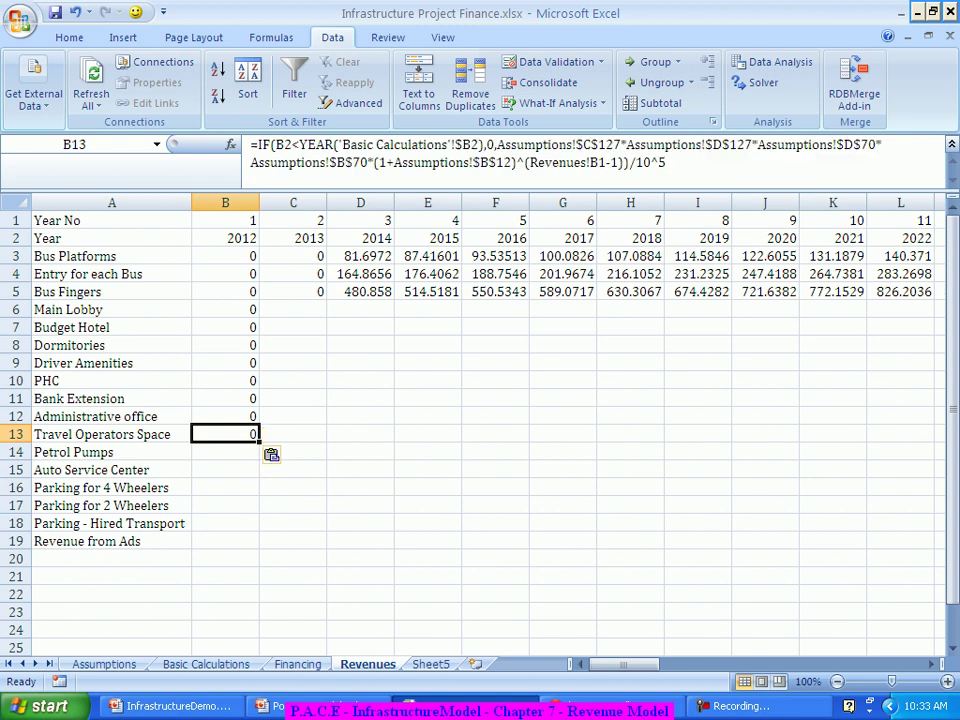
key(Down)
key(ctrl+v)
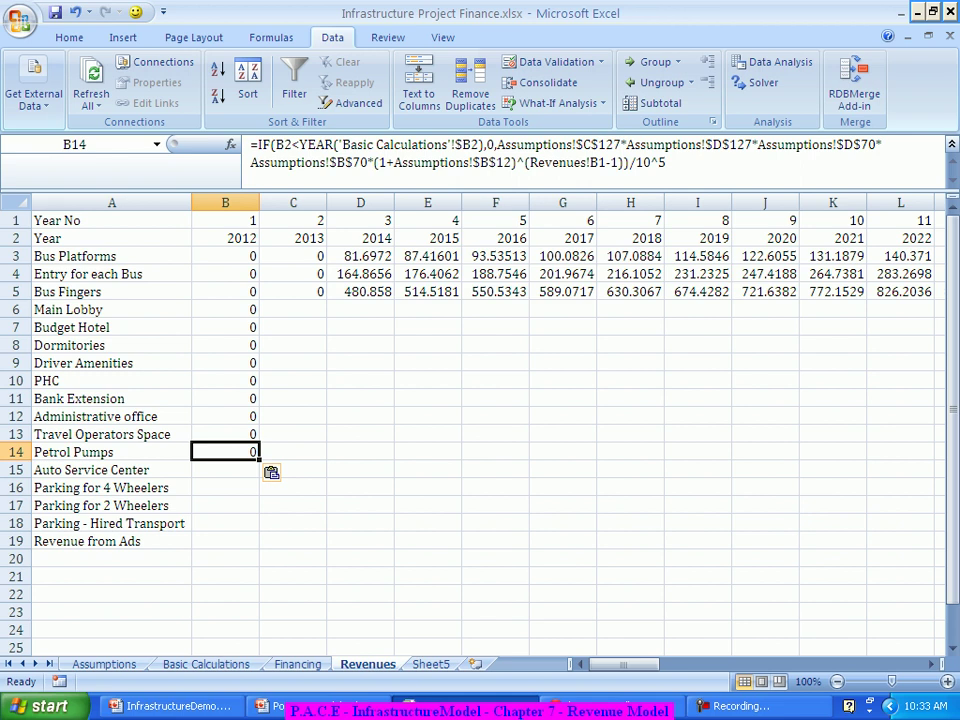
key(Down)
key(ctrl+v)
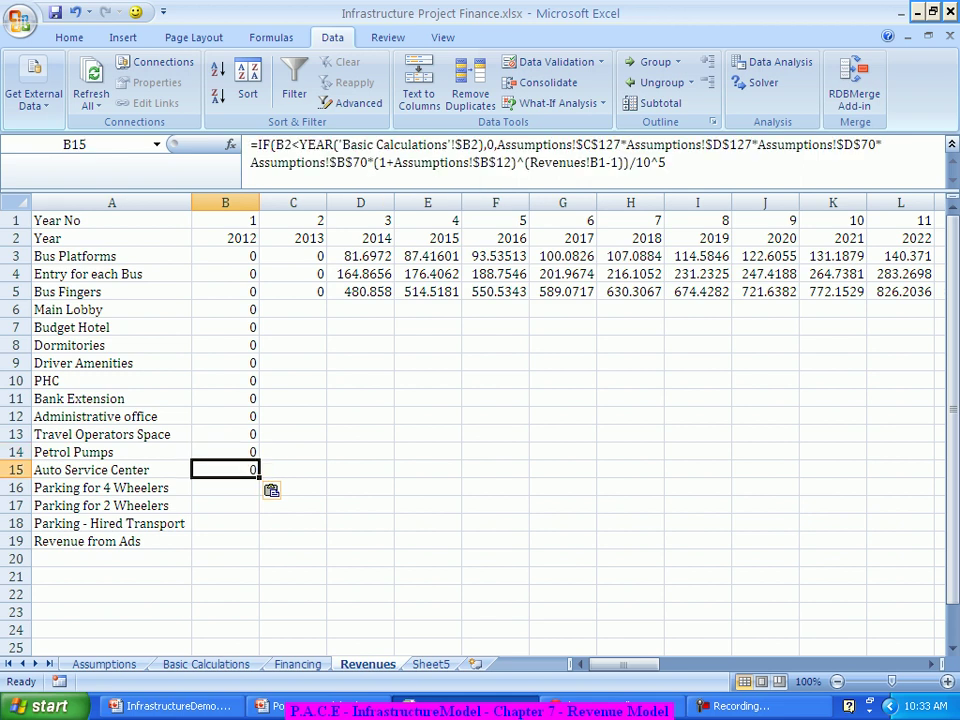
key(Down)
key(Down)
key(ctrl+v)
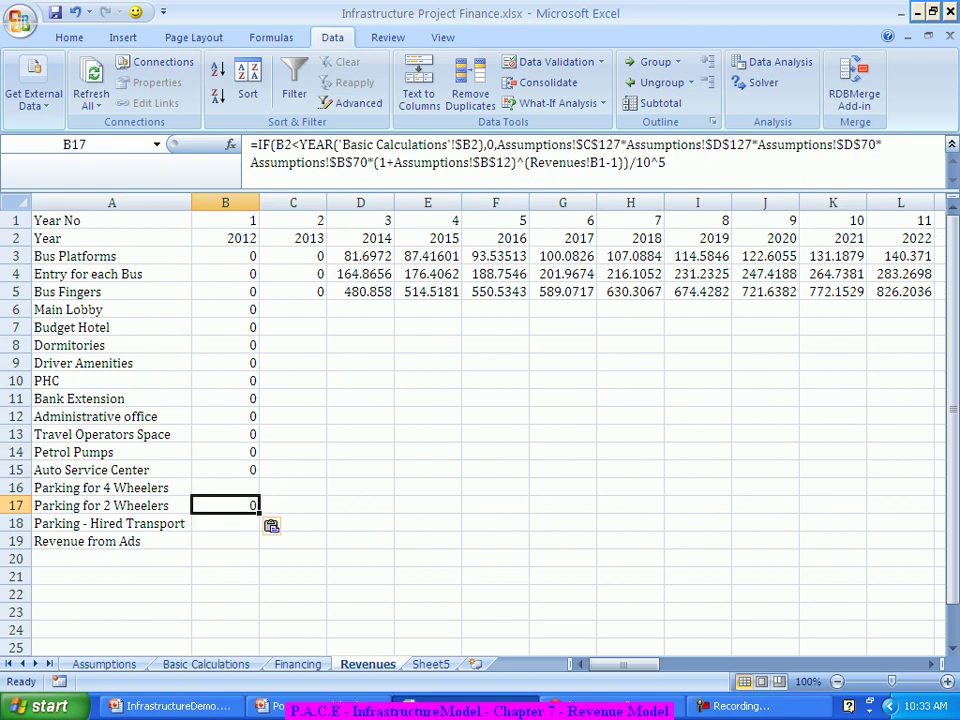
key(Up)
key(Up)
key(Down)
key(ctrl+v)
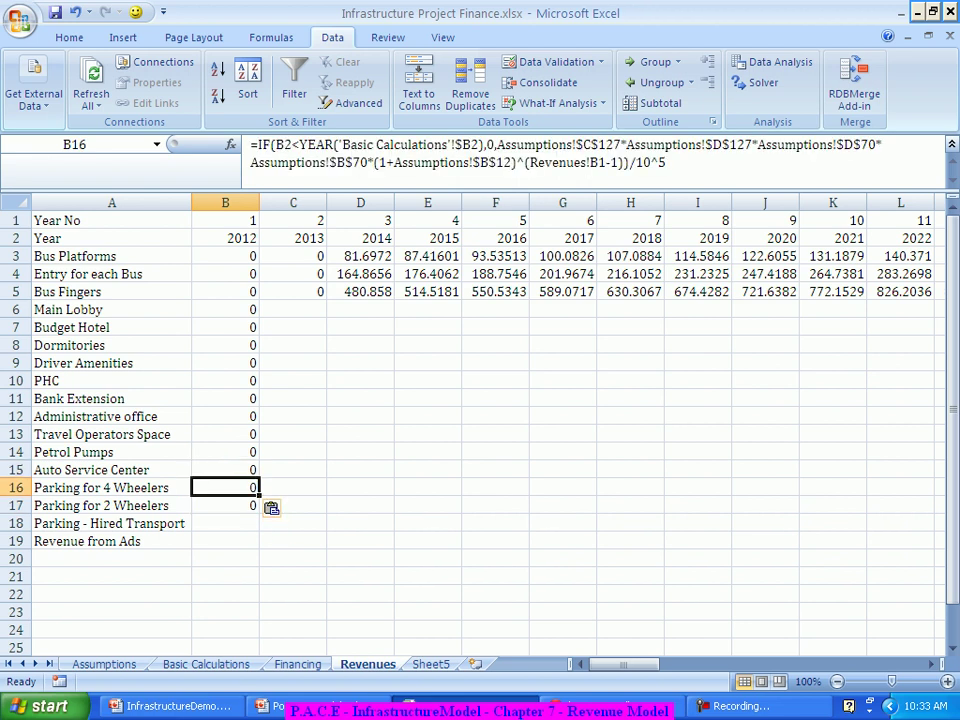
key(Down)
key(Down)
key(ctrl+v)
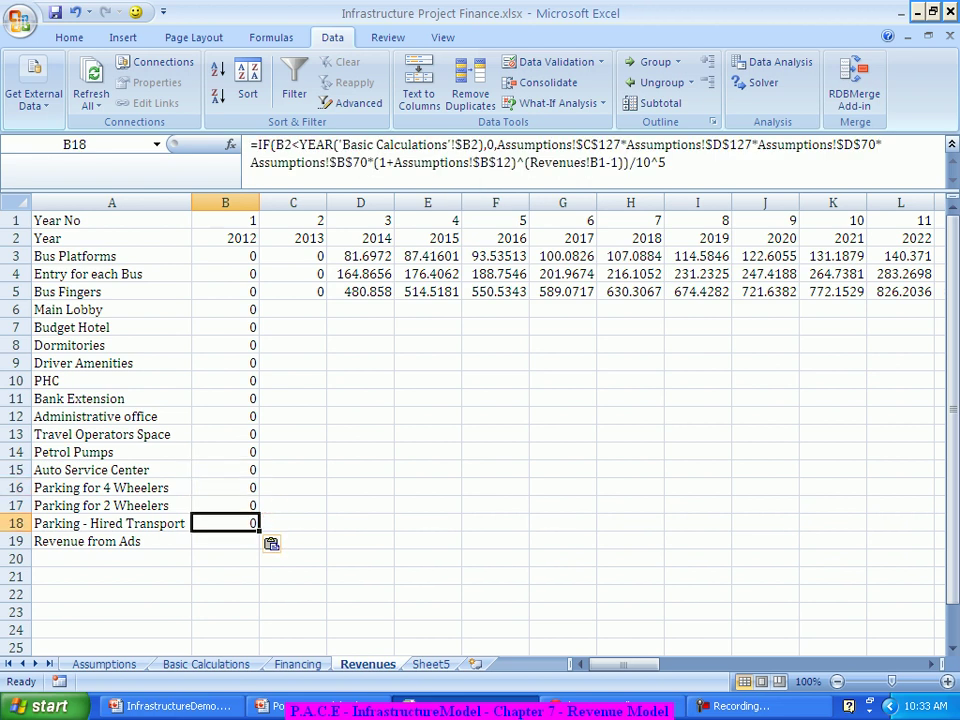
key(Down)
key(ctrl+v)
click(360, 505)
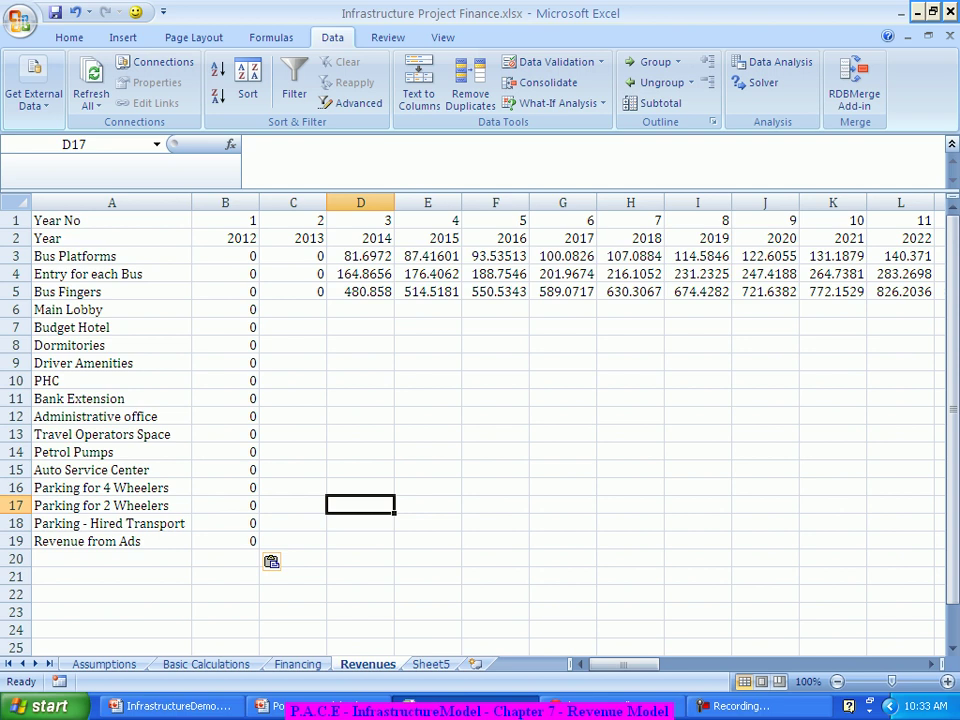
Replace the Bus Fingers factors in the Main Lobby formula in B6 with Assumptions C128, D128 and D69 multiplied together.
click(225, 309)
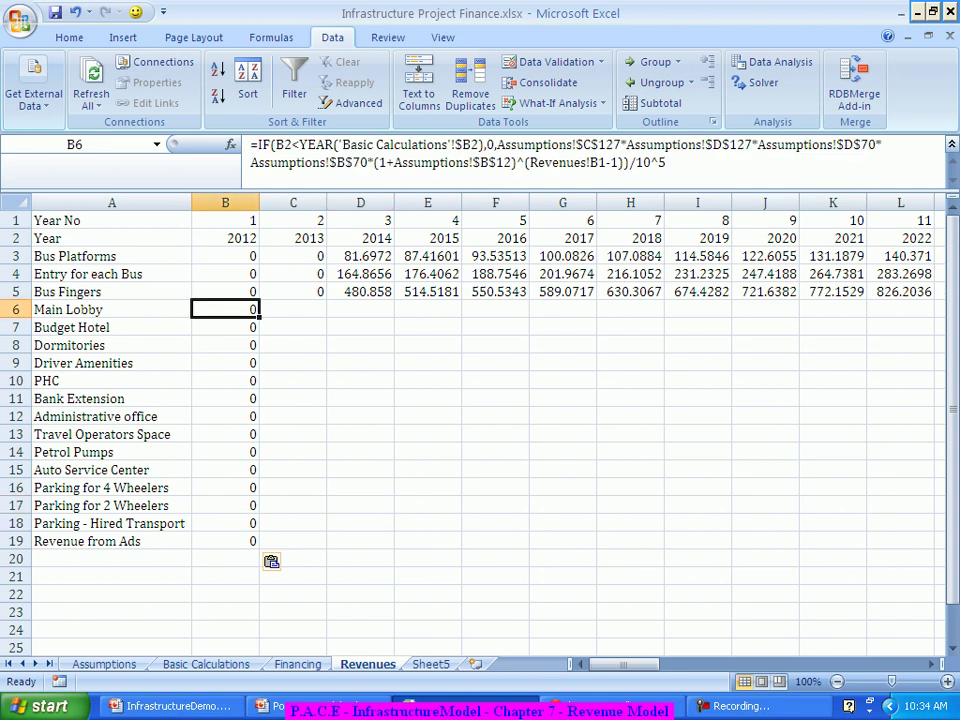
drag(497, 145, 368, 162)
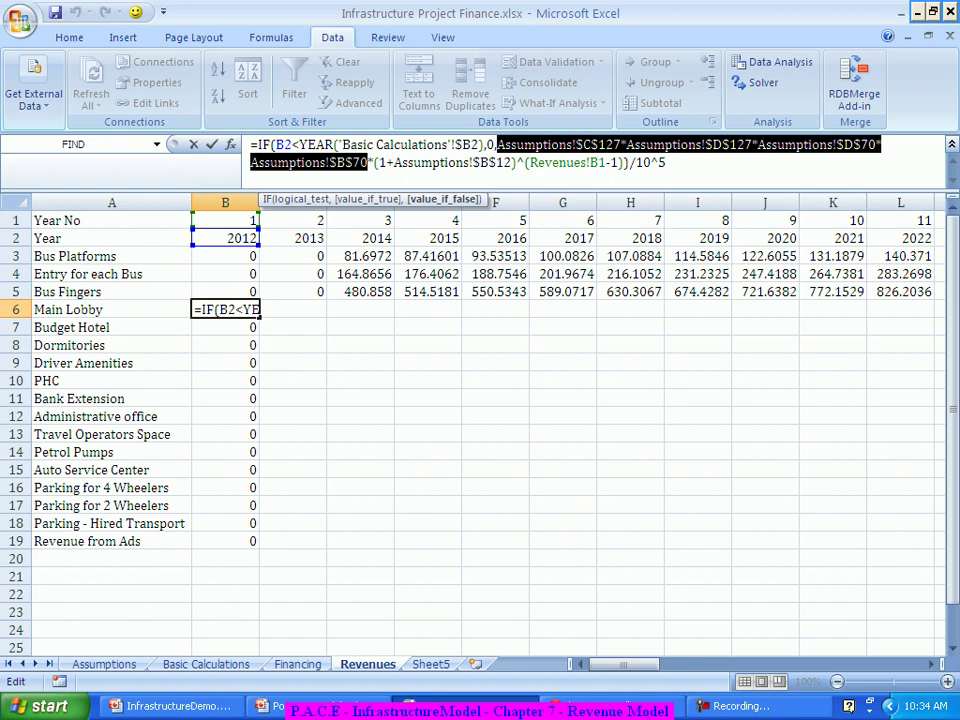
key(Delete)
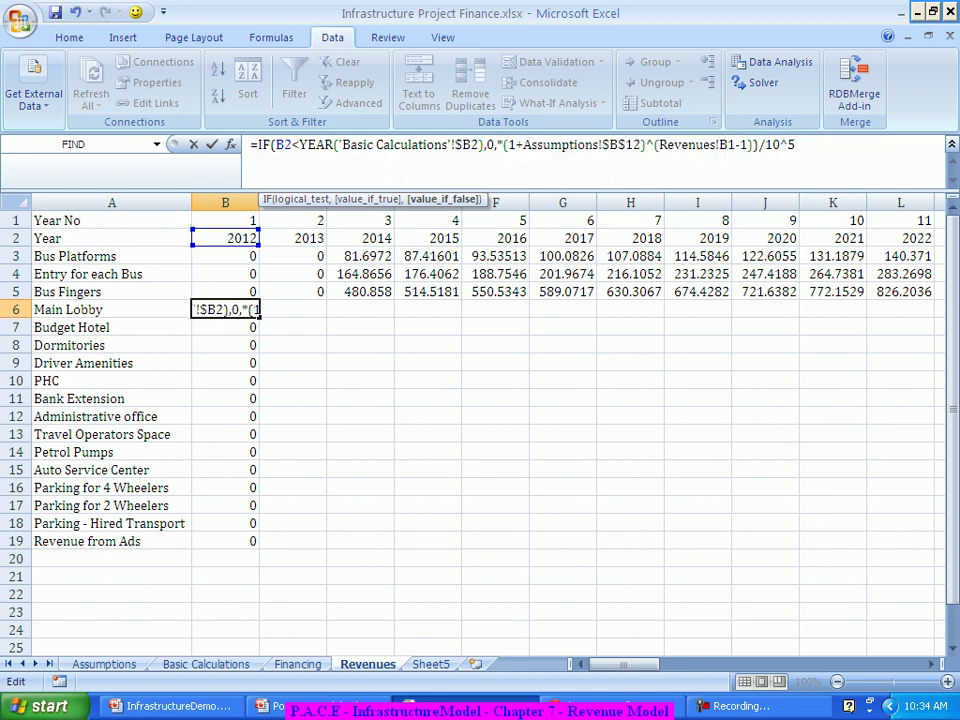
click(104, 664)
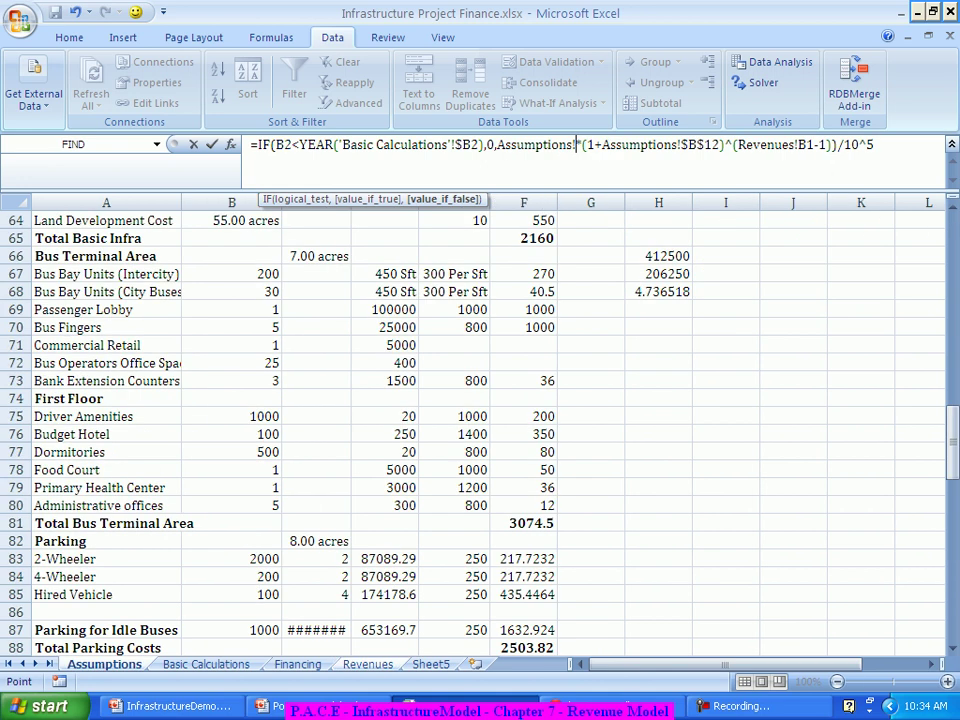
drag(952, 430, 952, 588)
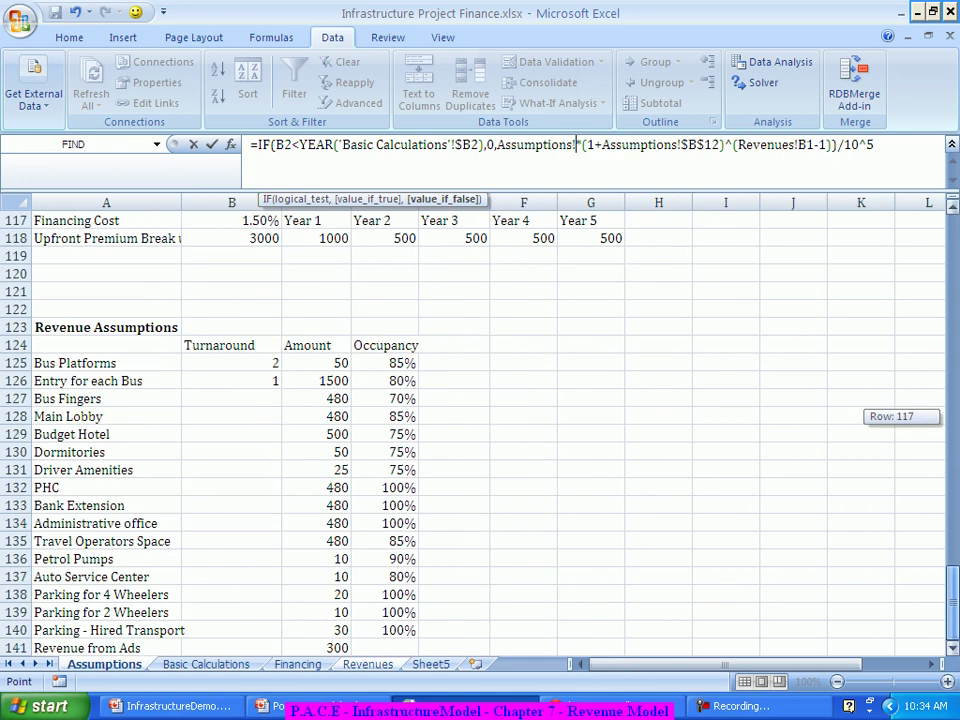
click(316, 416)
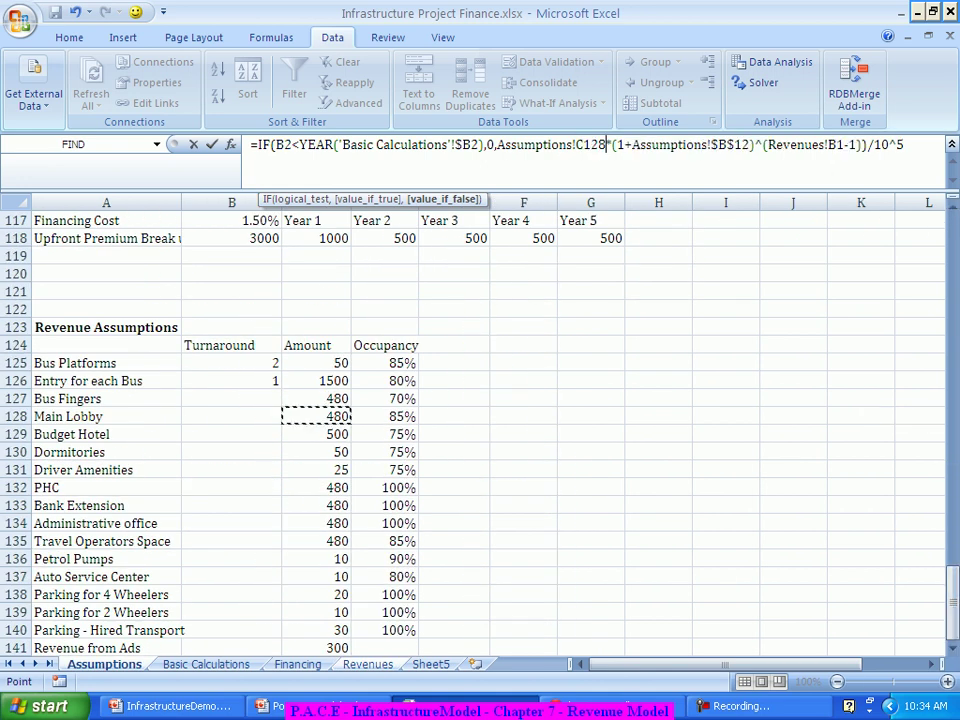
text(*)
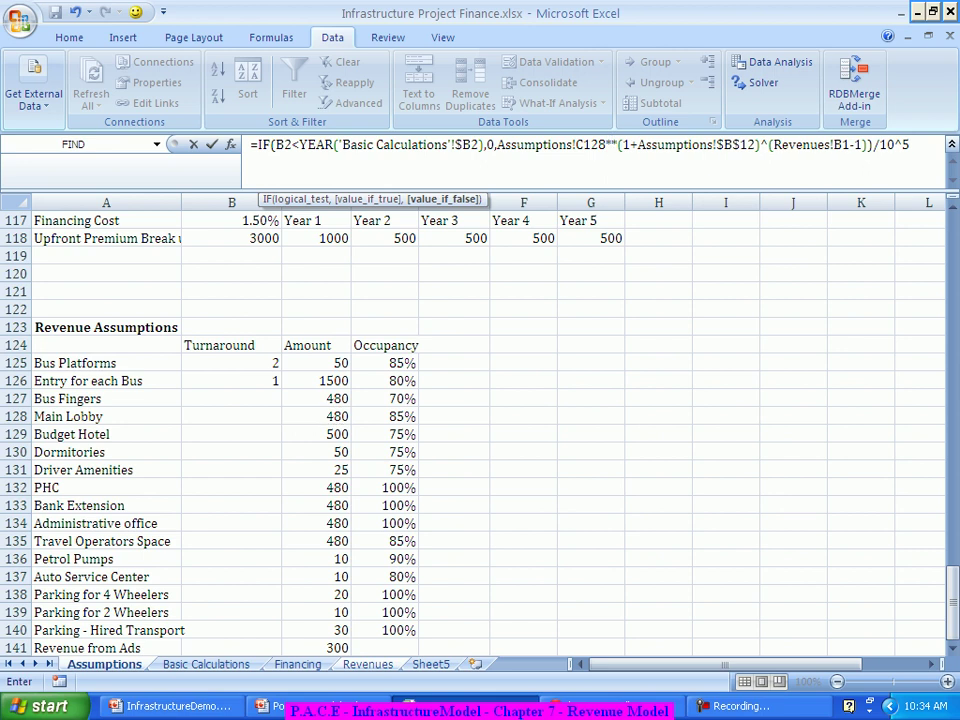
click(385, 416)
text(*)
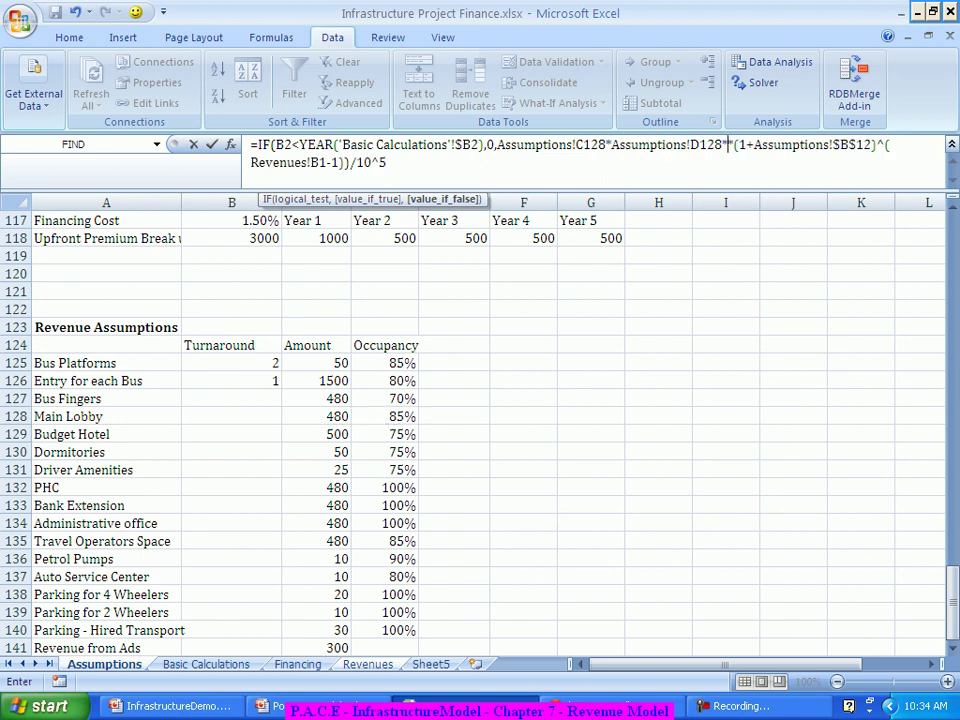
drag(951, 602, 951, 409)
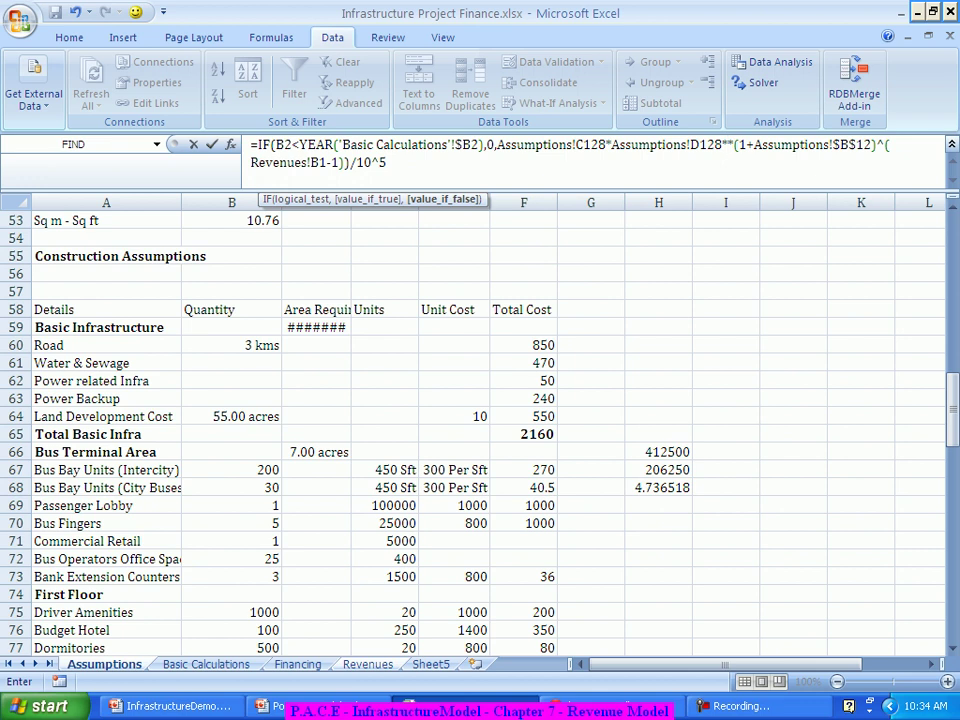
click(384, 505)
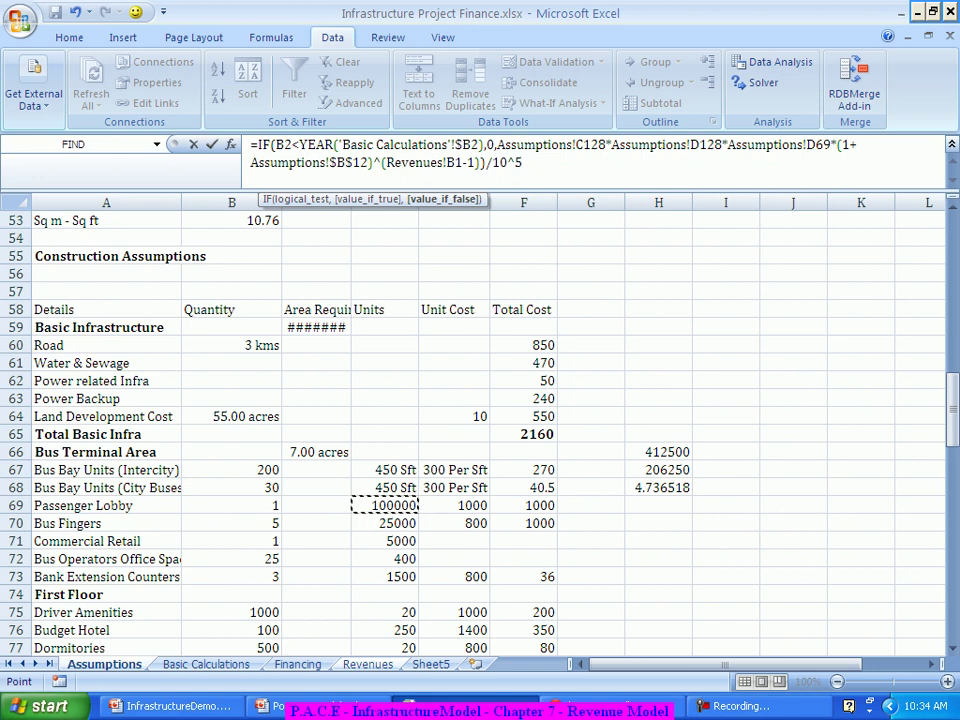
key(Return)
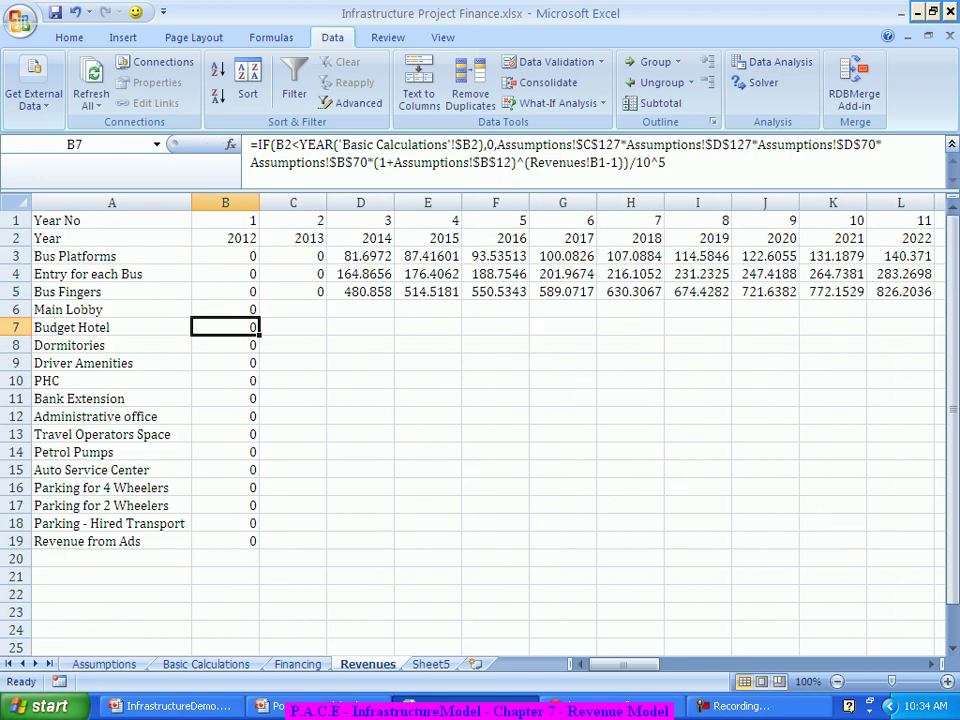
Make the C128, D128 and D69 references to the Assumptions sheet absolute in the Main Lobby formula in B6.
click(225, 291)
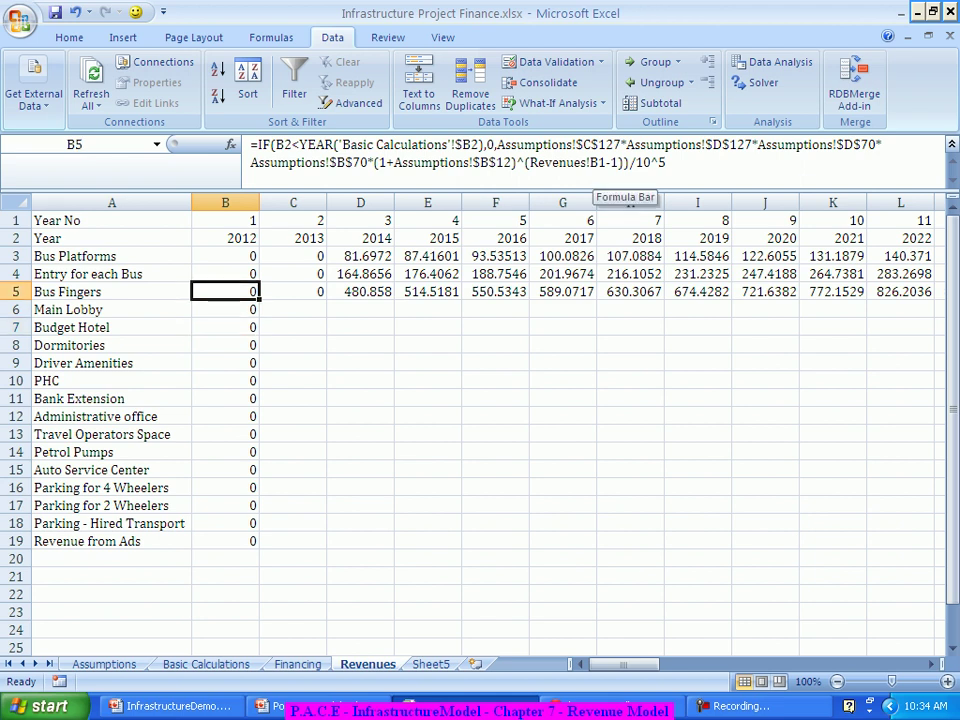
click(225, 309)
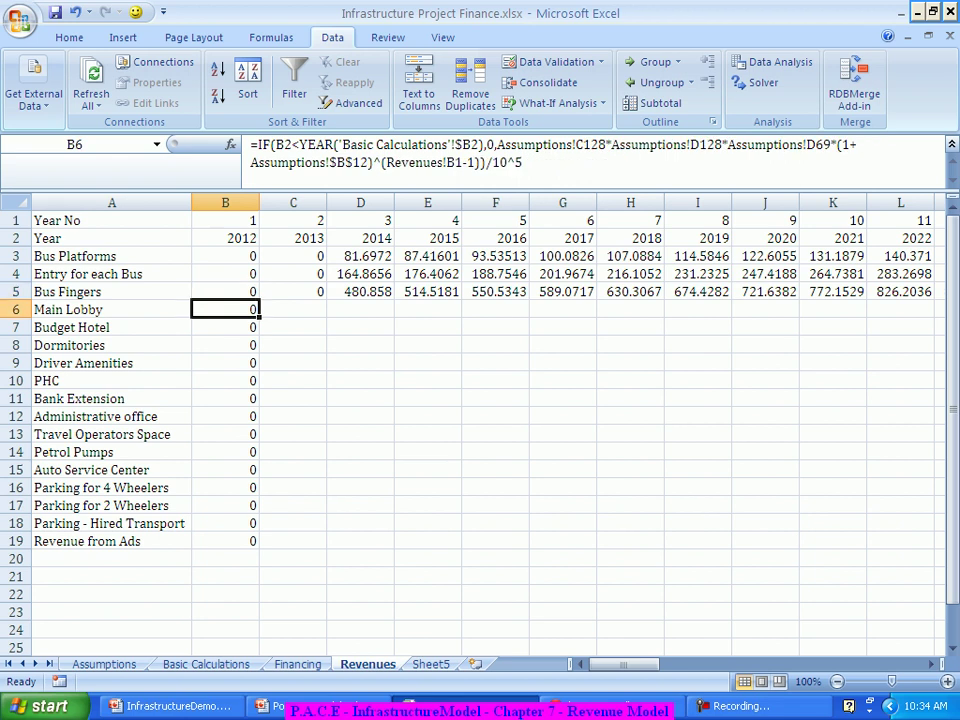
click(575, 145)
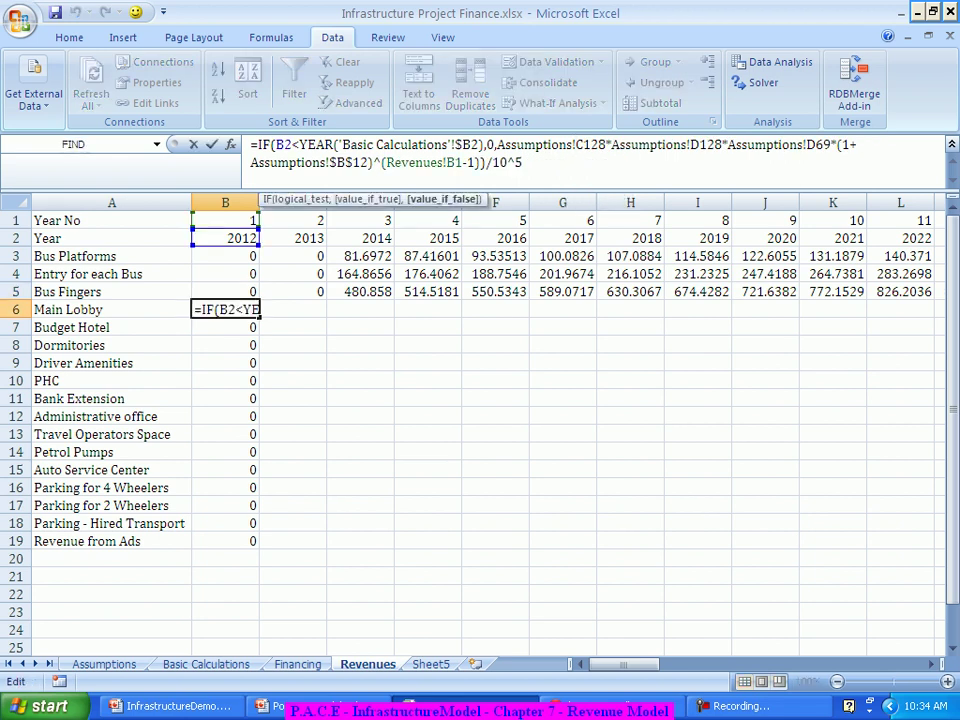
key(F4)
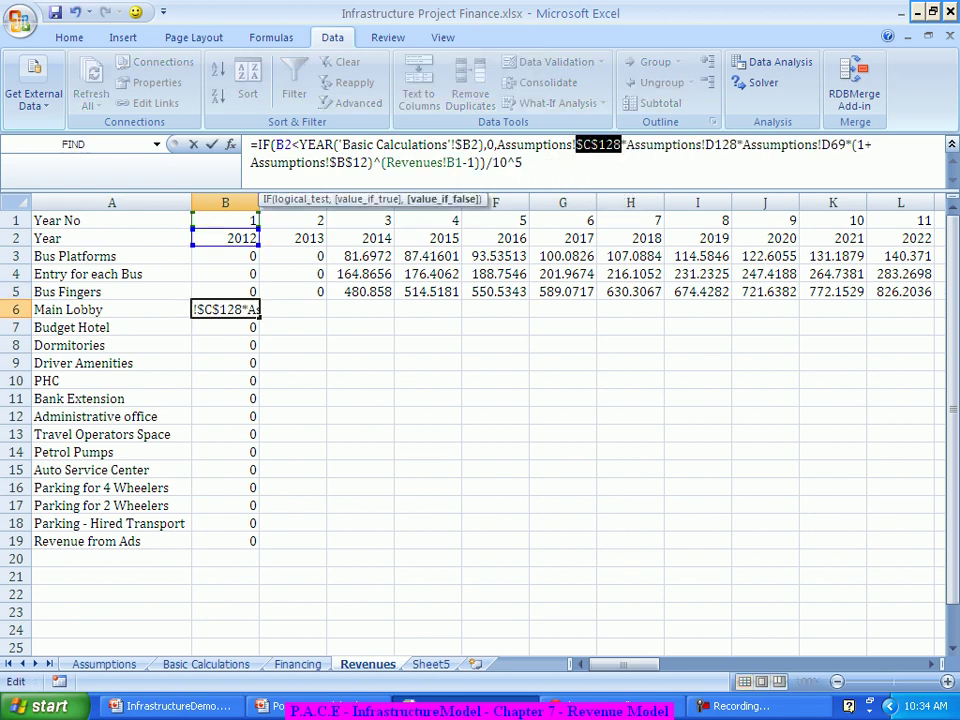
click(706, 145)
key(F4)
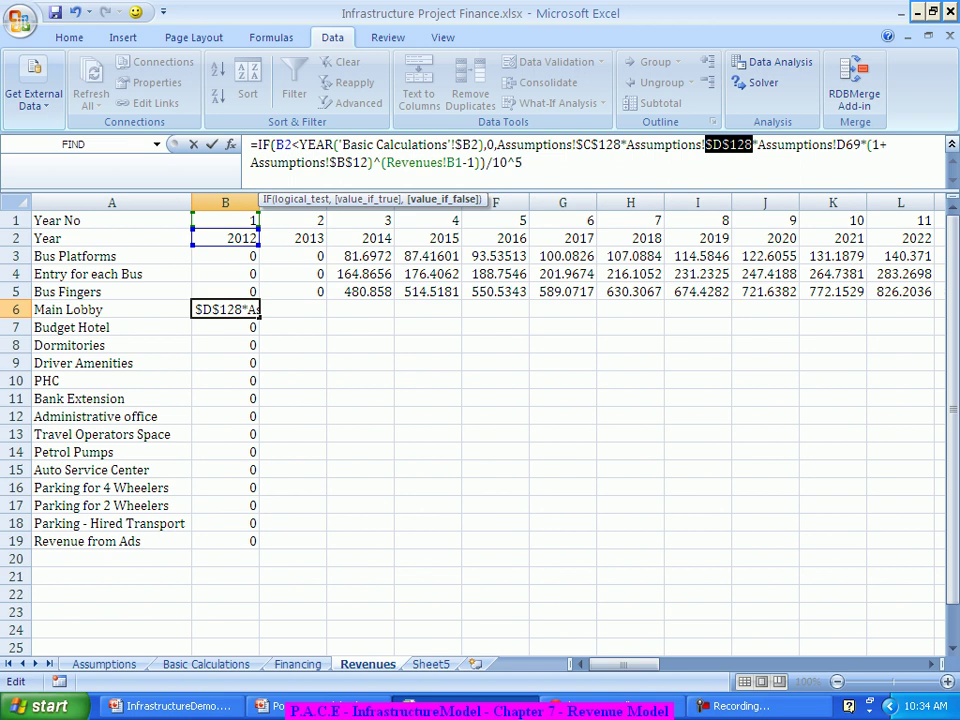
click(840, 145)
key(F4)
key(Return)
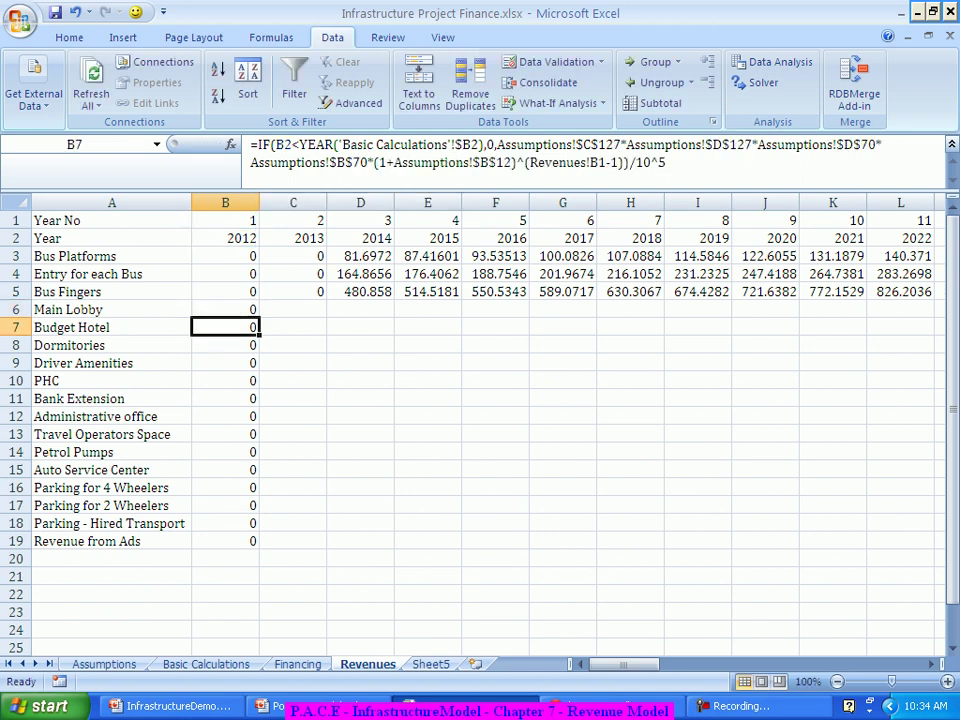
Fill the Main Lobby formula from B6 across row 6 through the year 2044 in column AH.
click(225, 309)
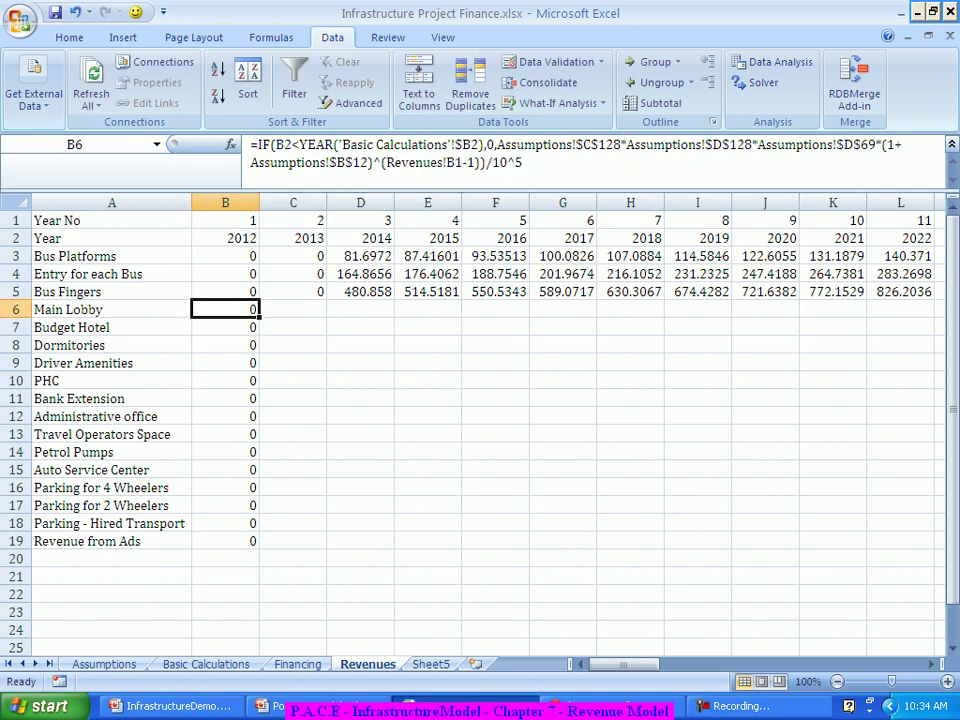
drag(259, 317, 906, 313)
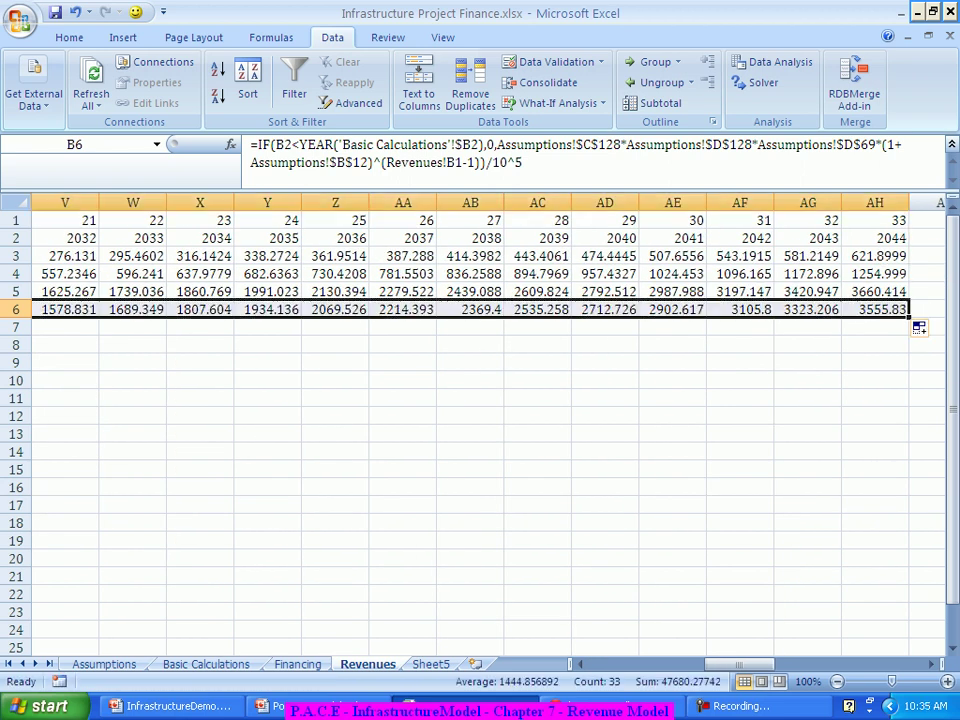
click(807, 433)
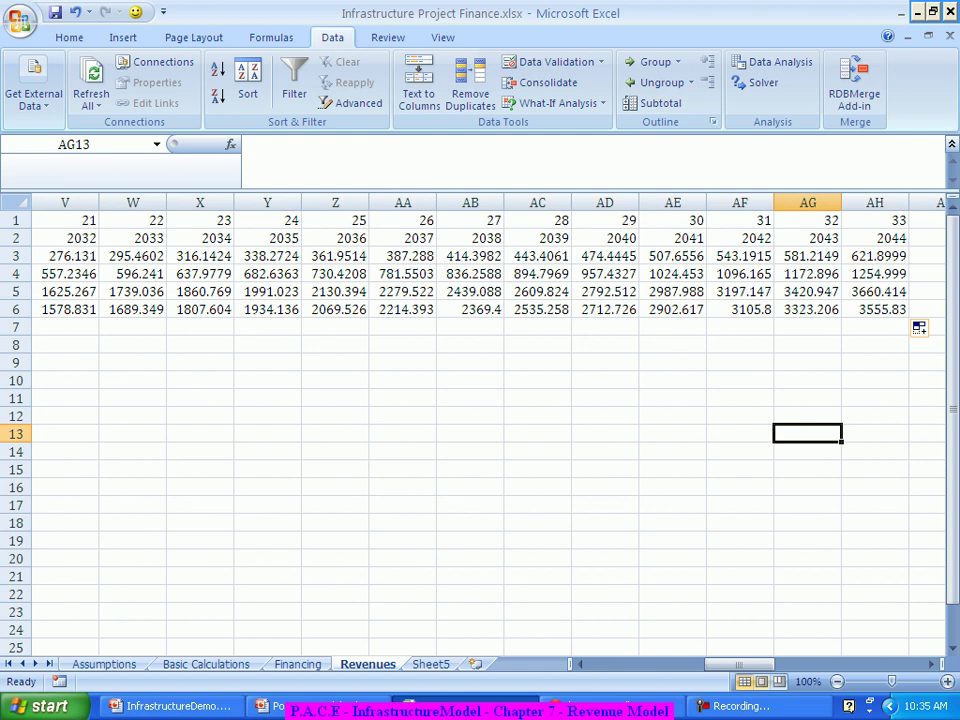
drag(738, 664, 622, 664)
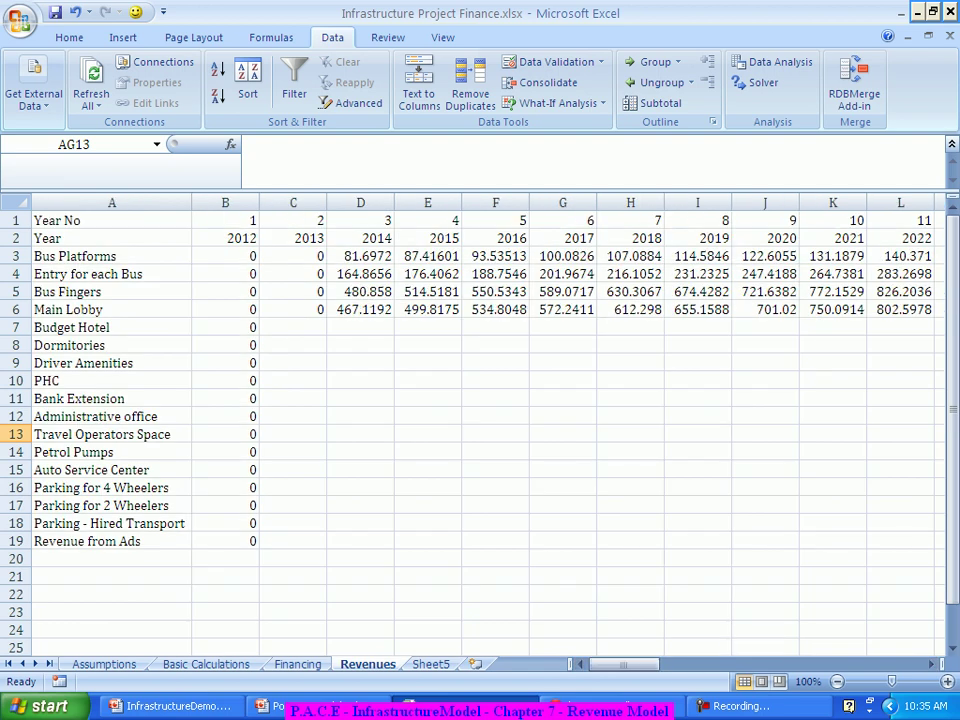
click(293, 398)
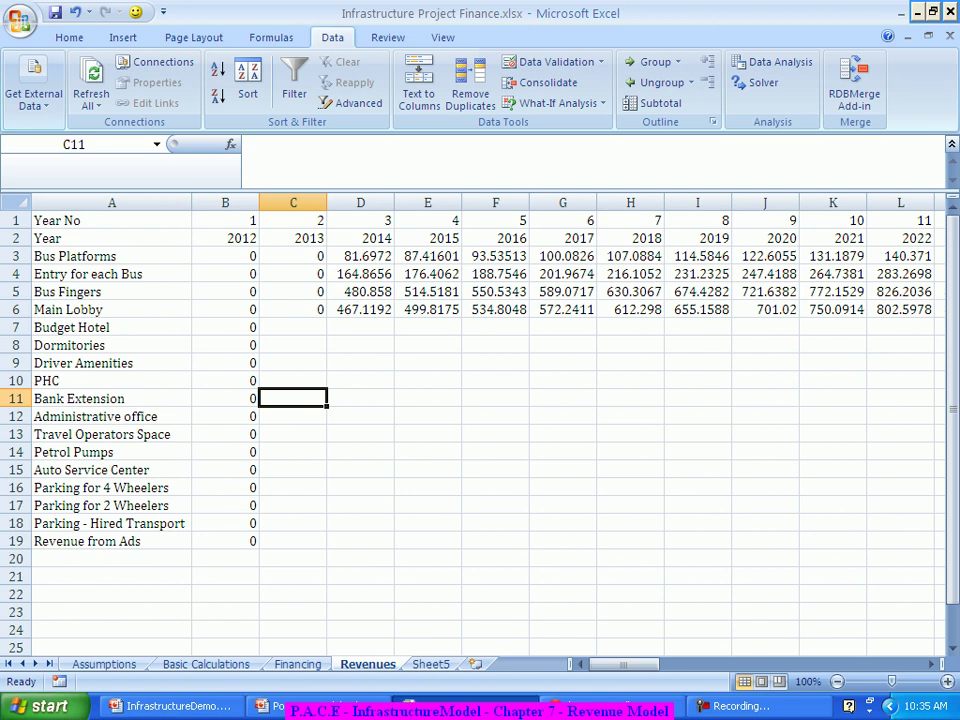
Replace the Bus Fingers factors in the Budget Hotel formula in B7 with the hotel's amount and occupancy, Assumptions C129*D129.
click(225, 327)
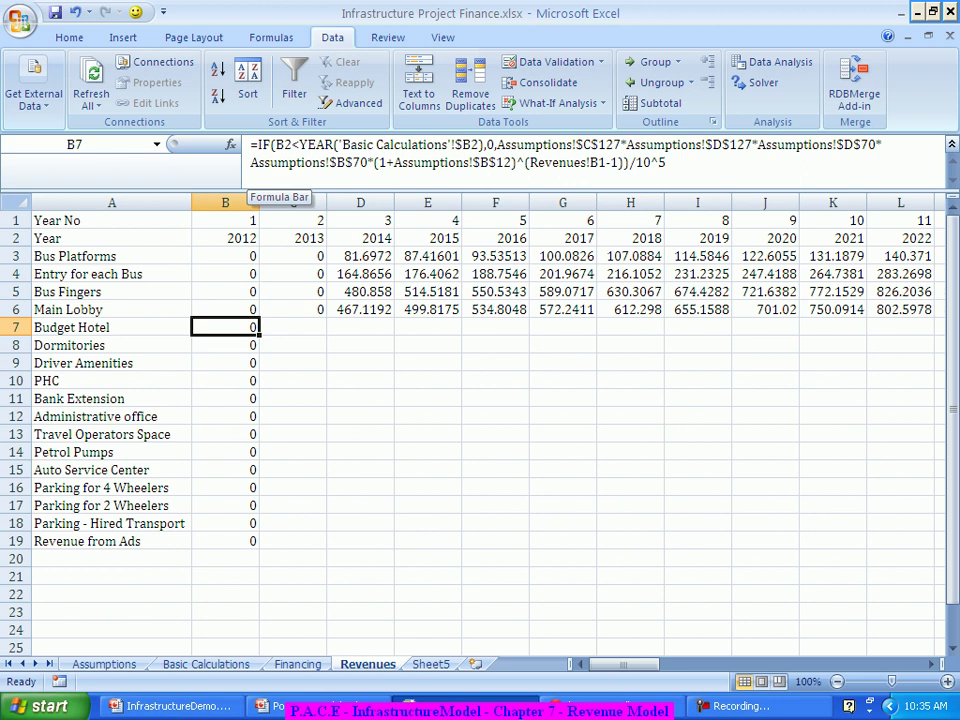
drag(497, 145, 369, 162)
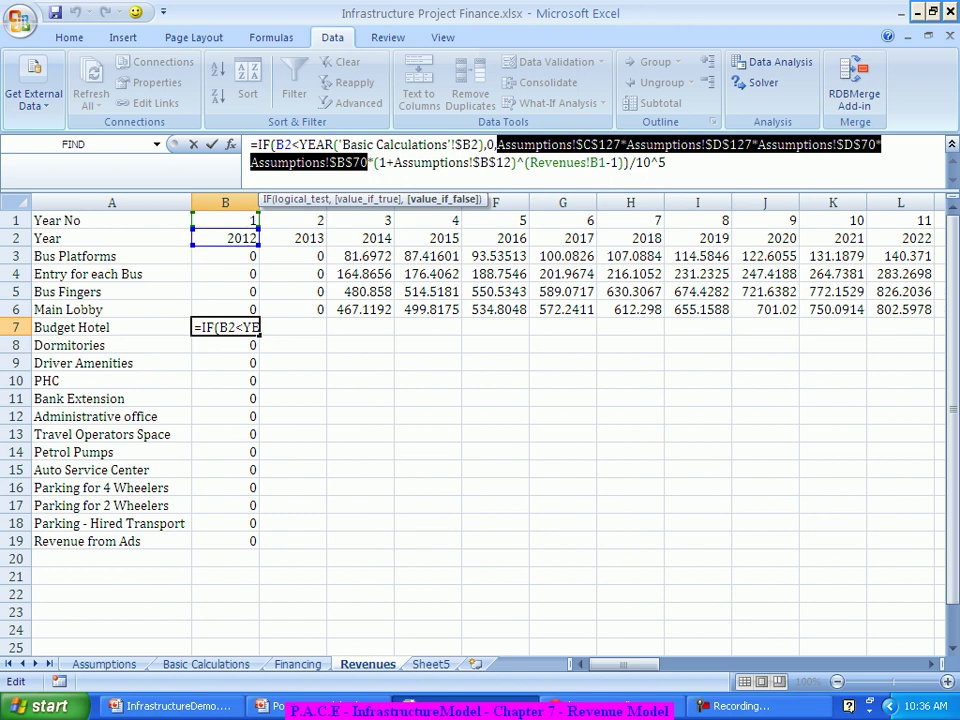
key(Delete)
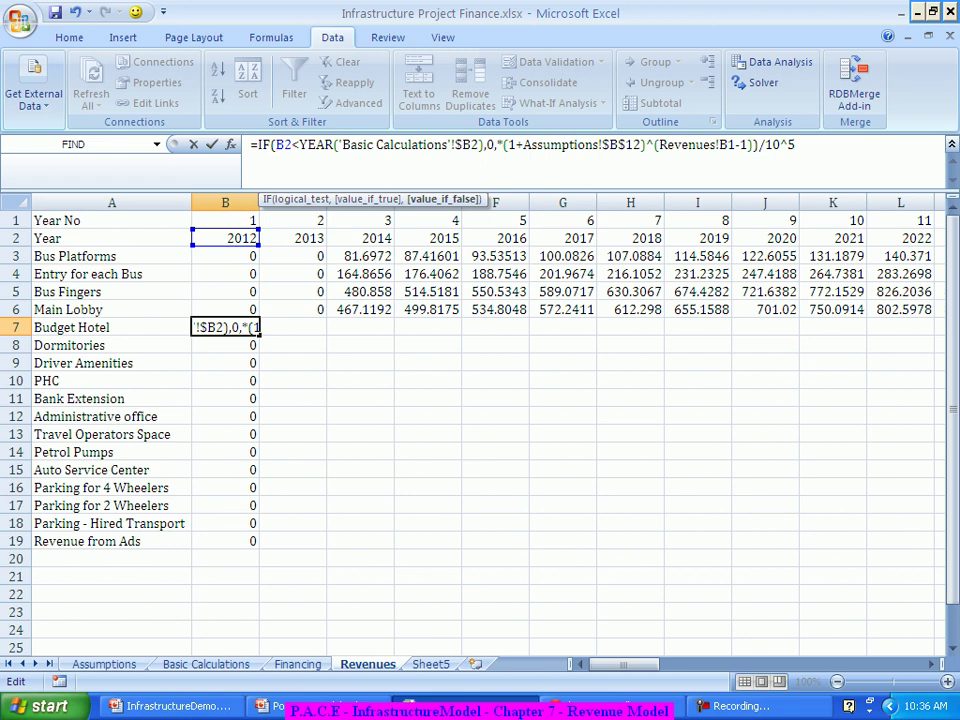
click(104, 664)
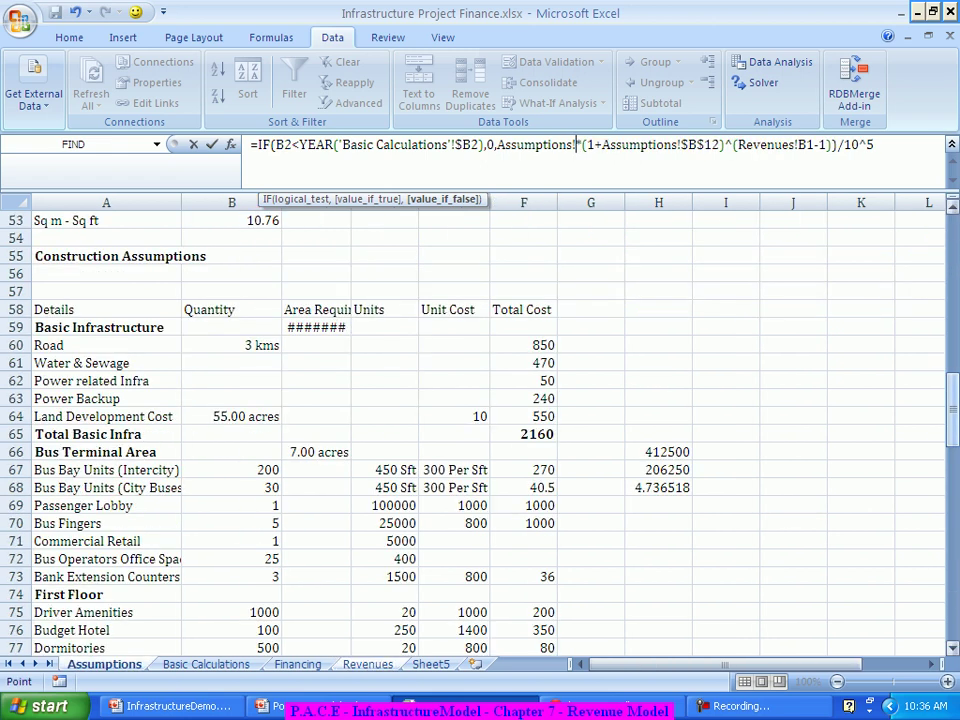
drag(951, 432, 951, 624)
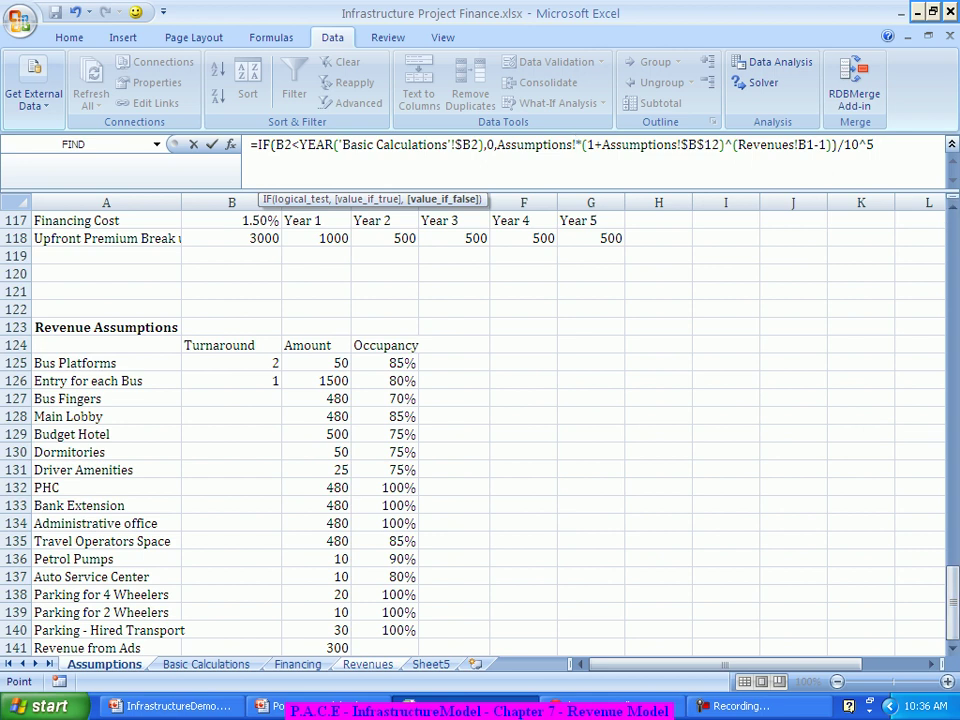
click(316, 434)
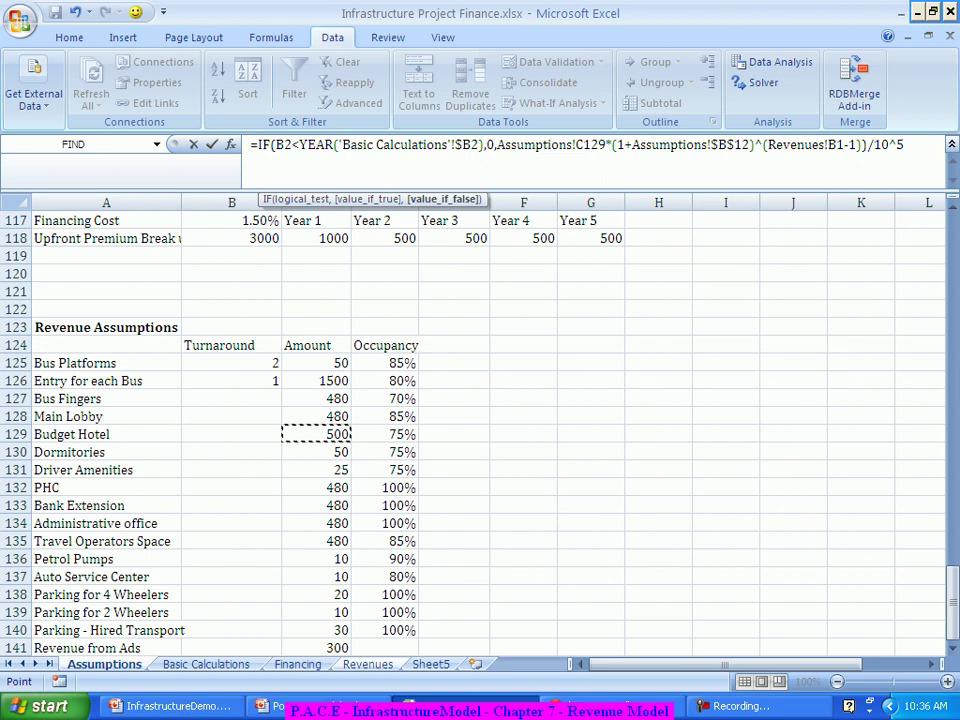
text(*)
click(385, 434)
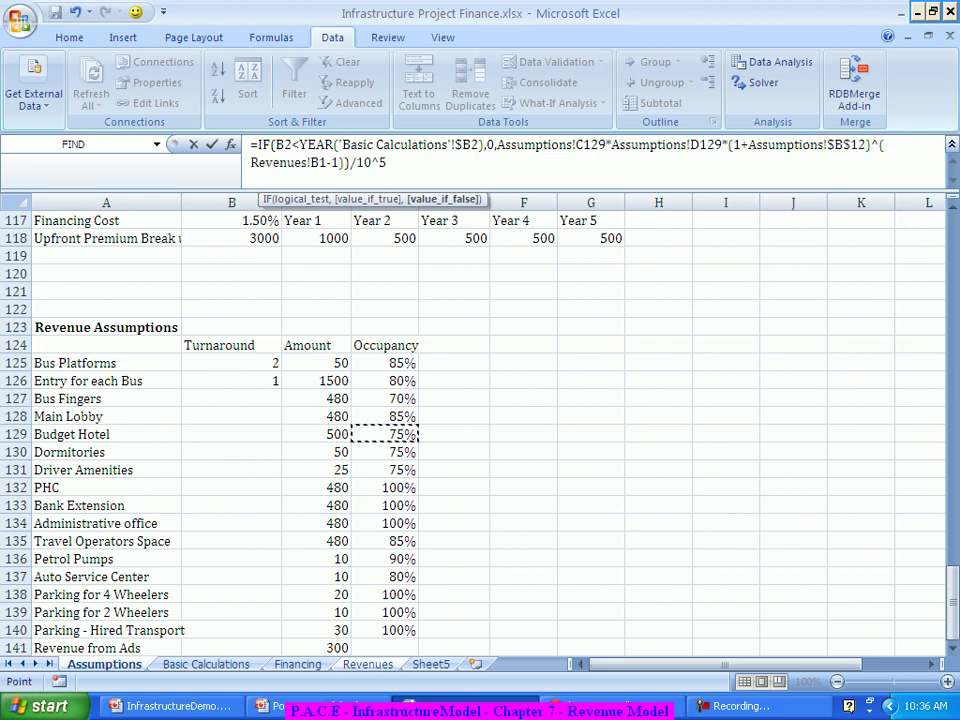
Extend the Budget Hotel product in B7 with 365 days and the hotel quantity in Assumptions B76, and enter the formula.
text(*)
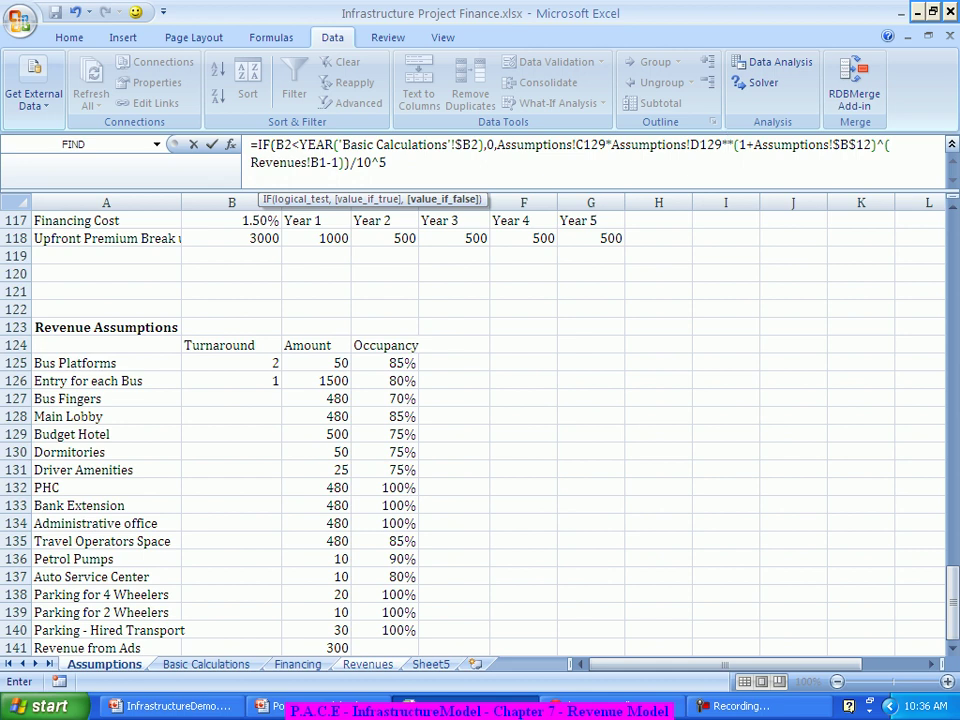
text(365)
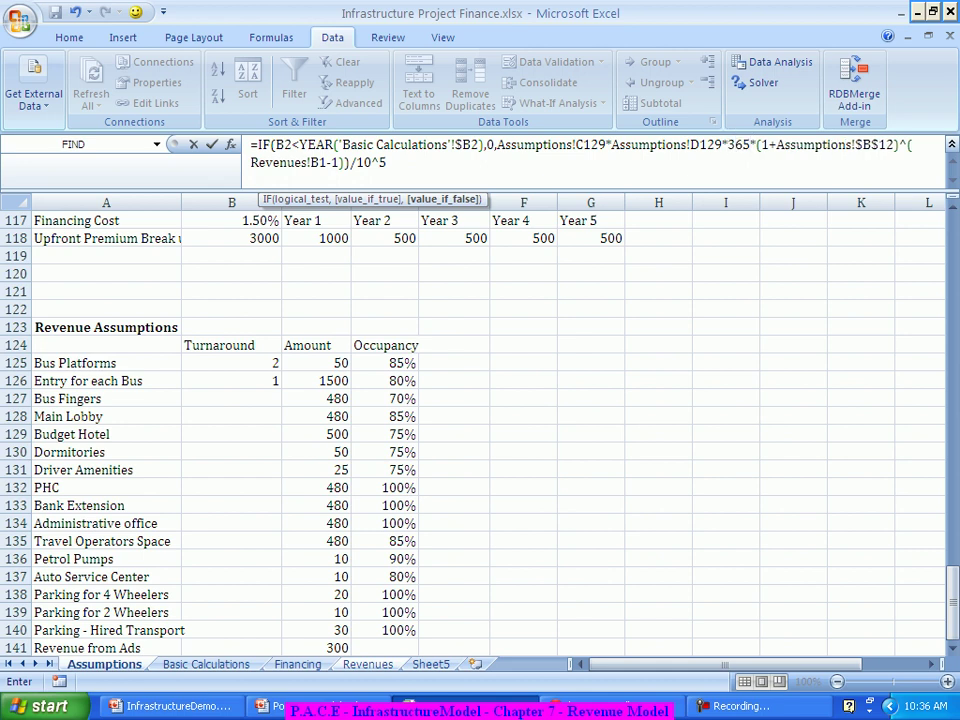
text(*)
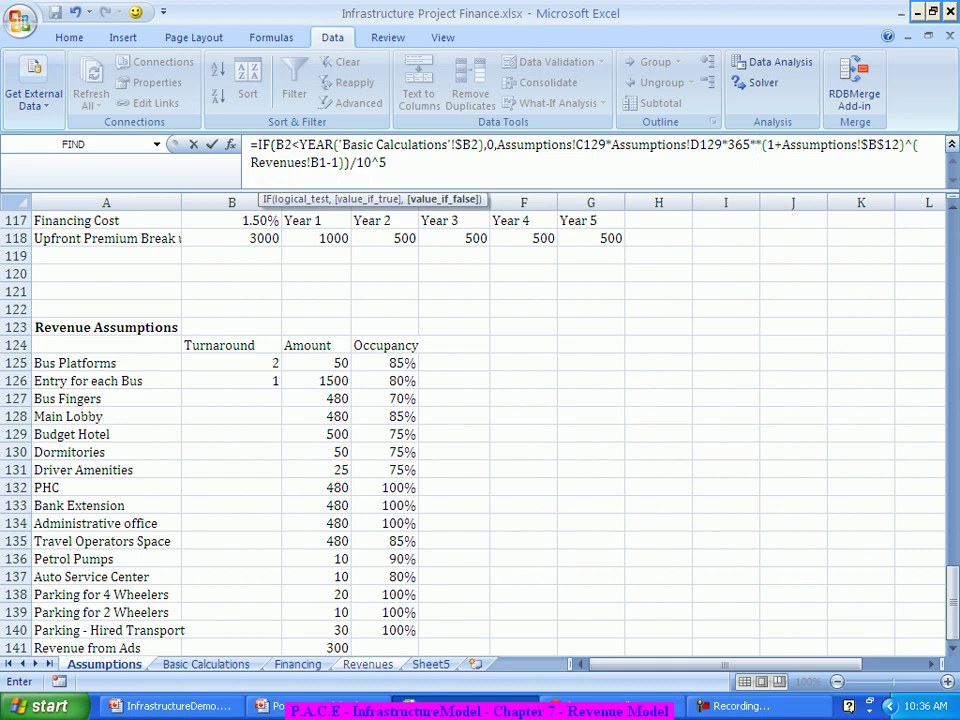
drag(952, 609, 951, 408)
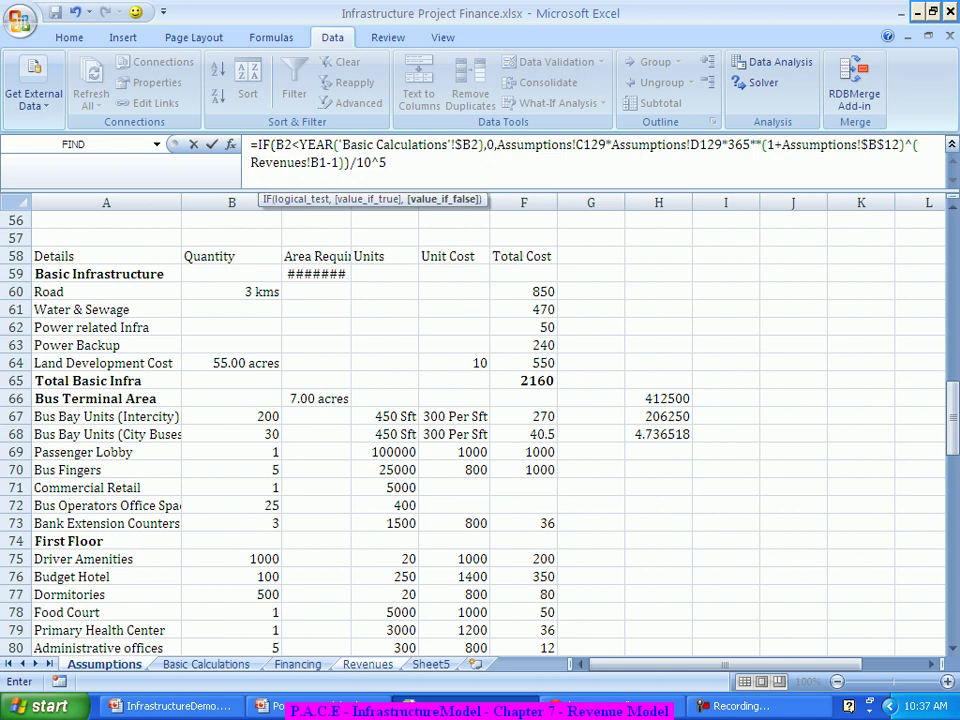
key(BackSpace)
click(231, 576)
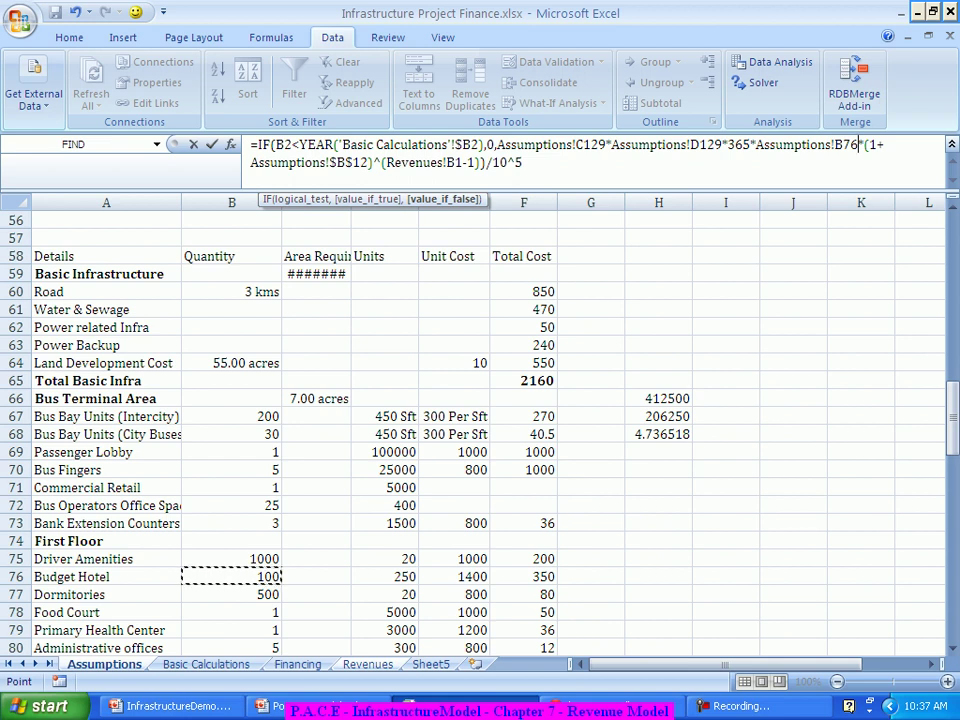
key(Return)
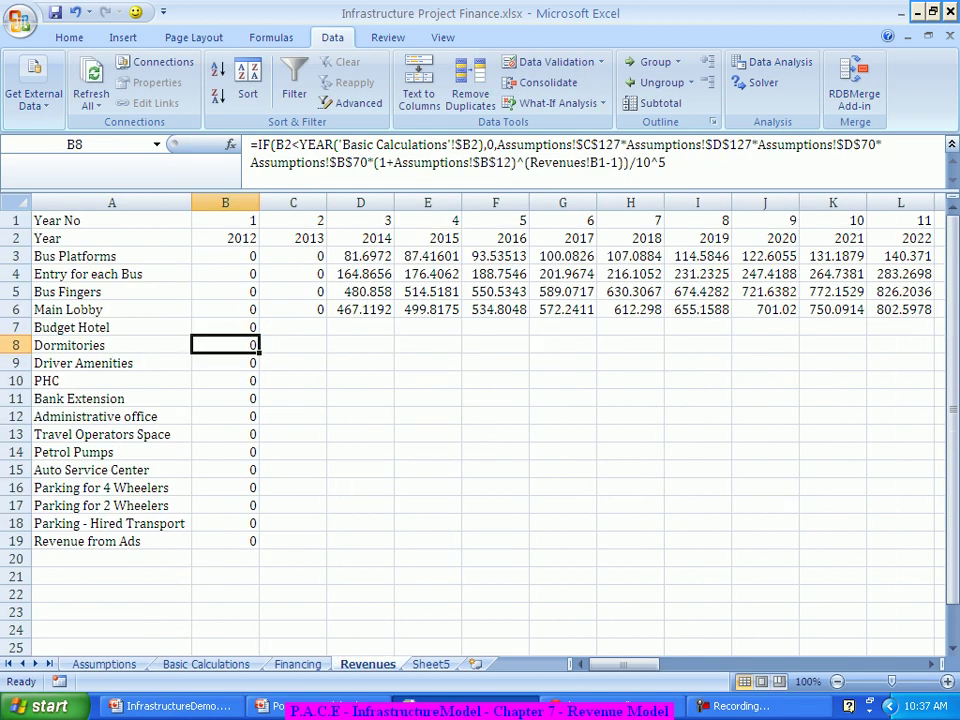
Make the C129, D129 and B76 references to the Assumptions sheet absolute in the Budget Hotel formula in B7.
click(225, 327)
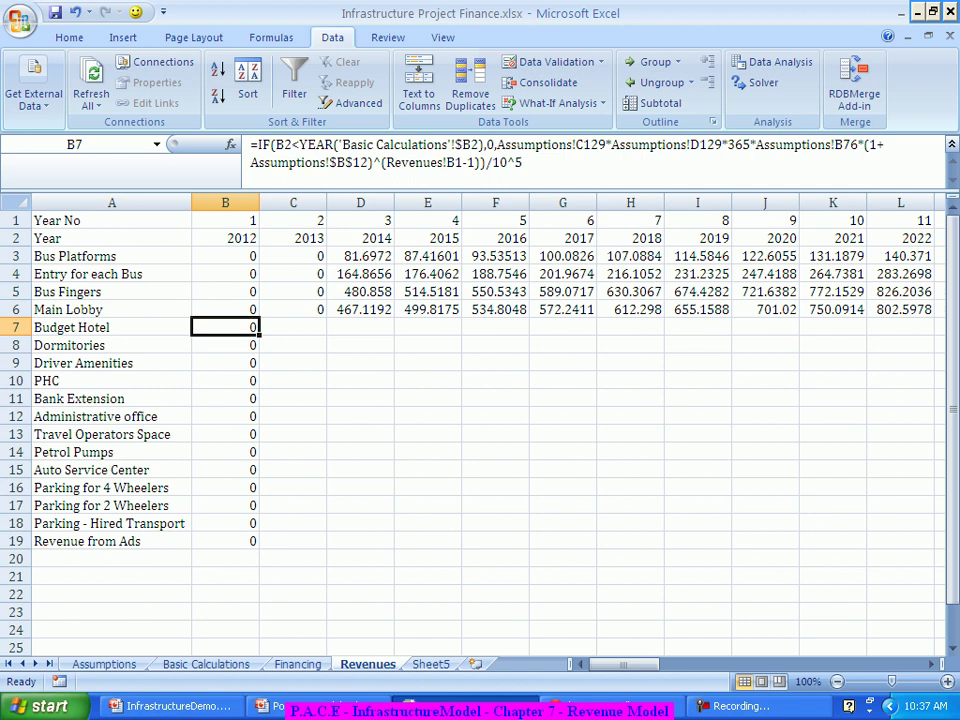
click(582, 146)
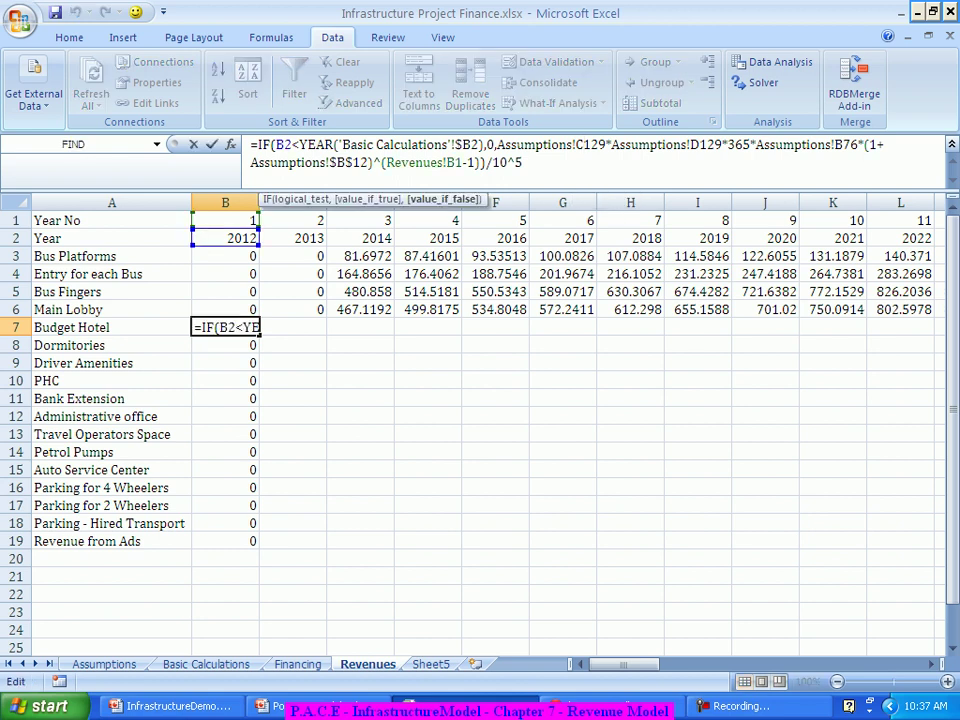
key(F4)
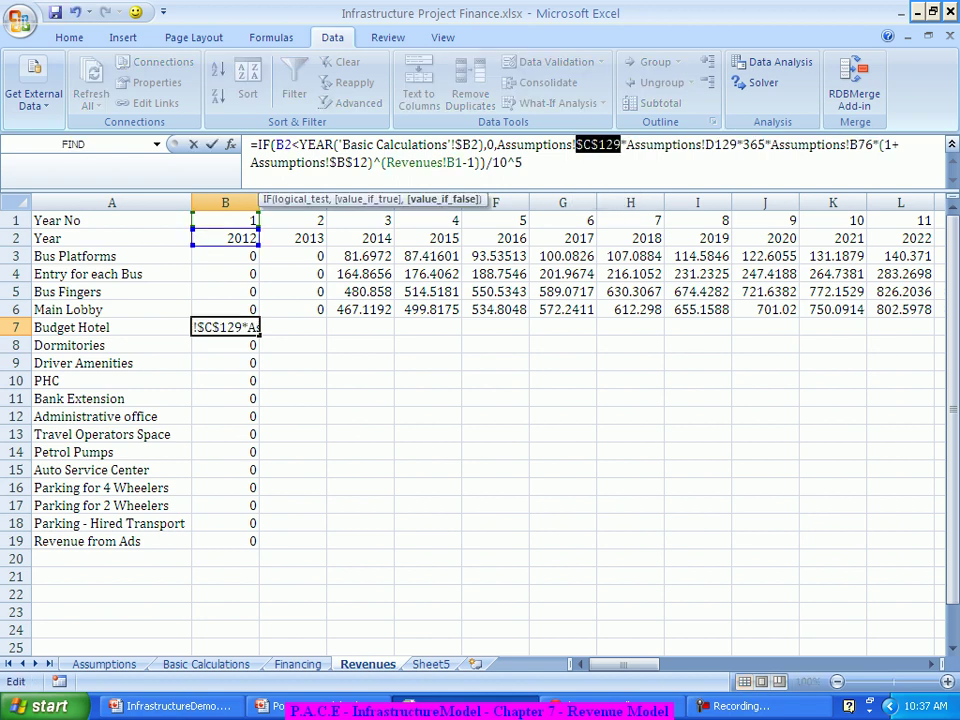
click(722, 145)
key(F4)
click(522, 162)
click(873, 144)
key(F4)
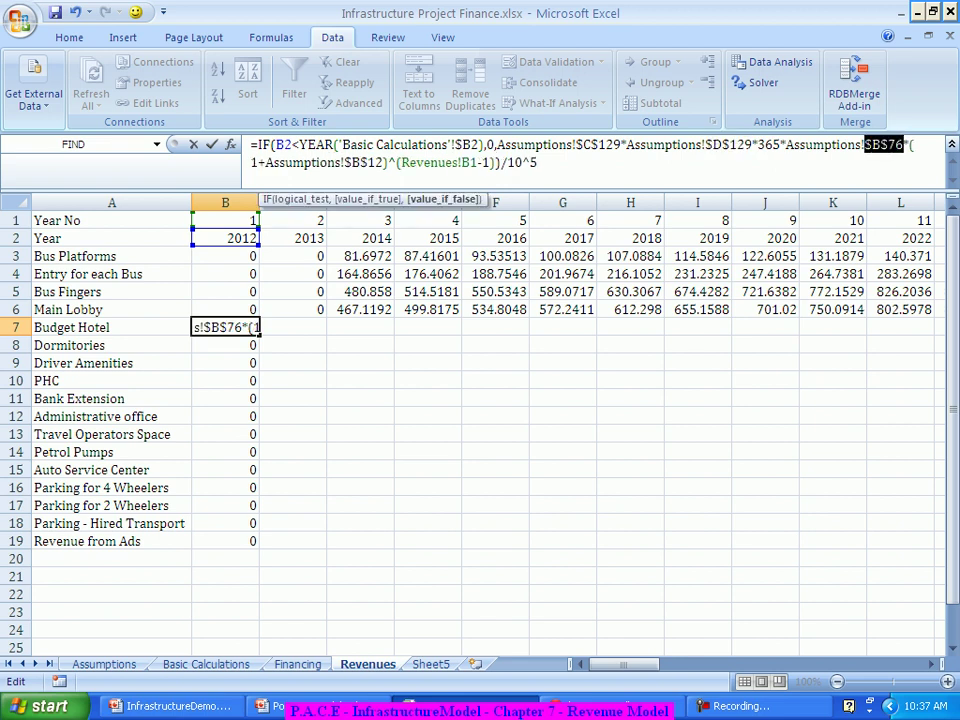
key(Return)
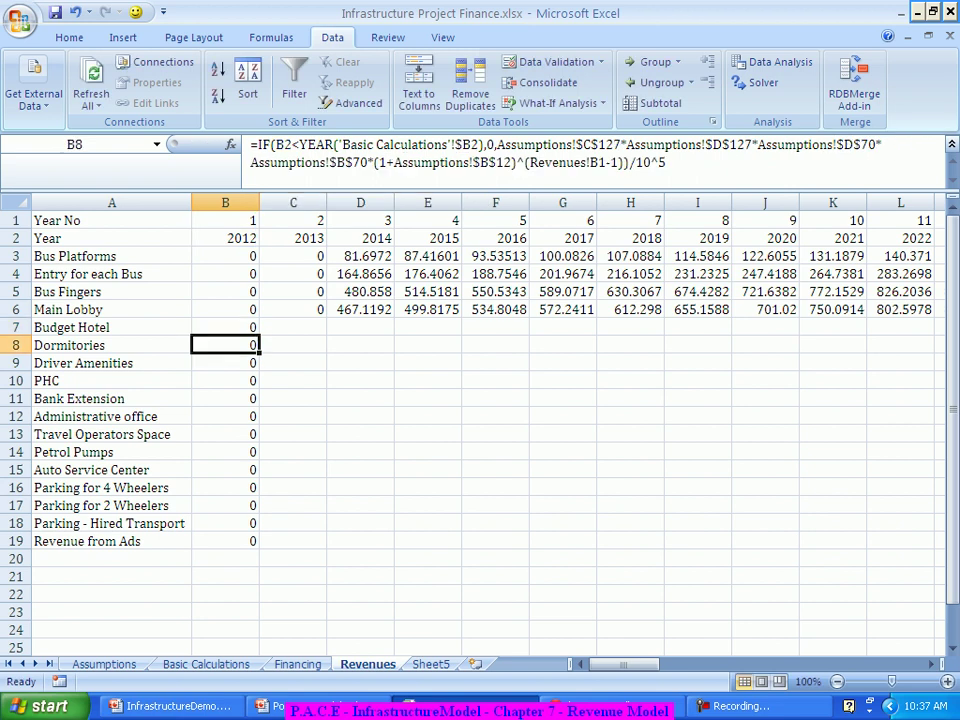
Fill the Budget Hotel formula from B7 across row 7 through the year 2044 in column AH.
click(225, 327)
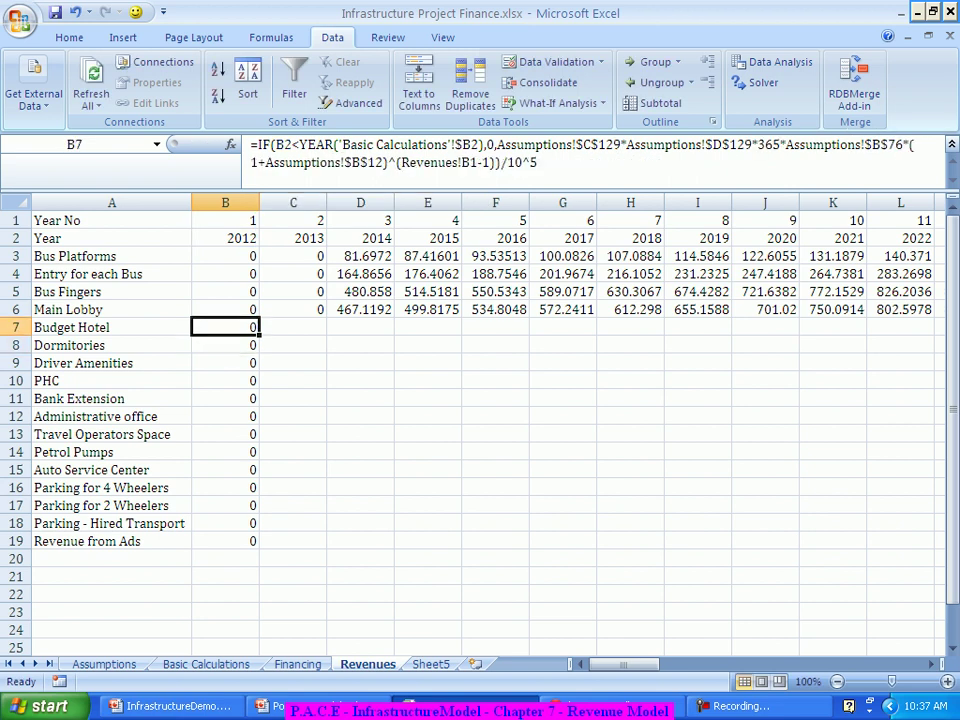
drag(259, 335, 835, 332)
click(739, 433)
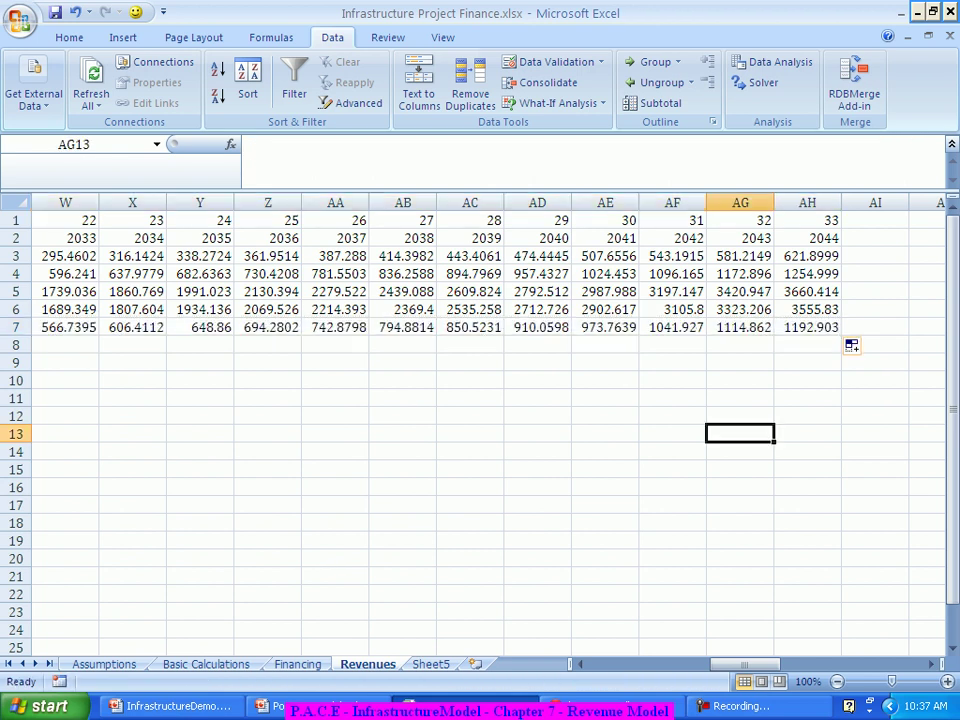
drag(742, 664, 600, 664)
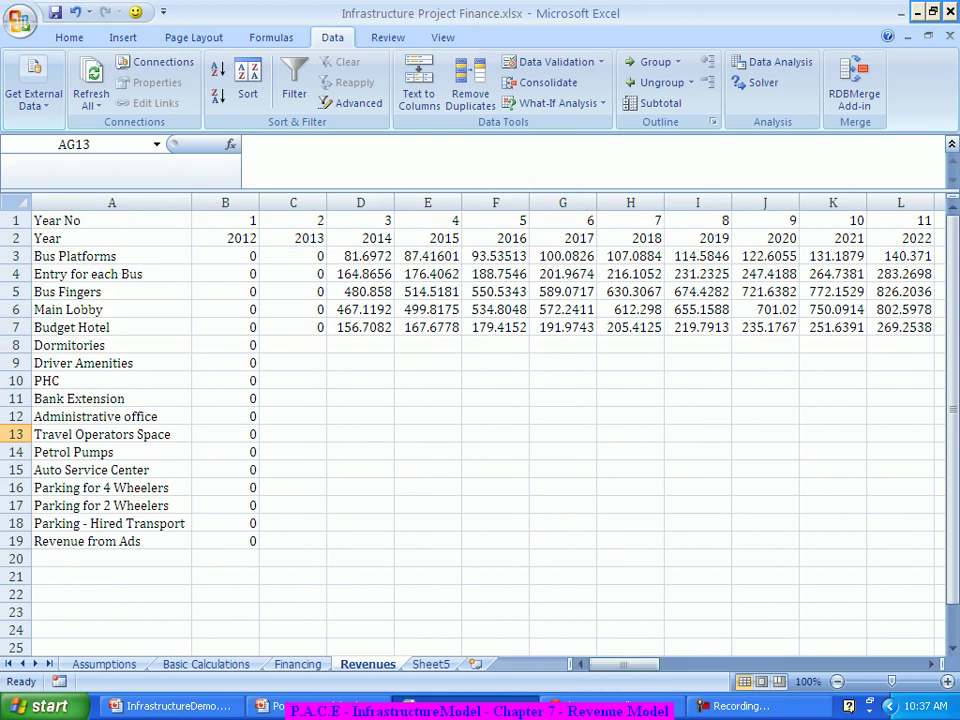
Replace the Bus Fingers factors in the Dormitories formula in B8 with the dormitories' amount and occupancy, Assumptions C130*D130.
click(225, 345)
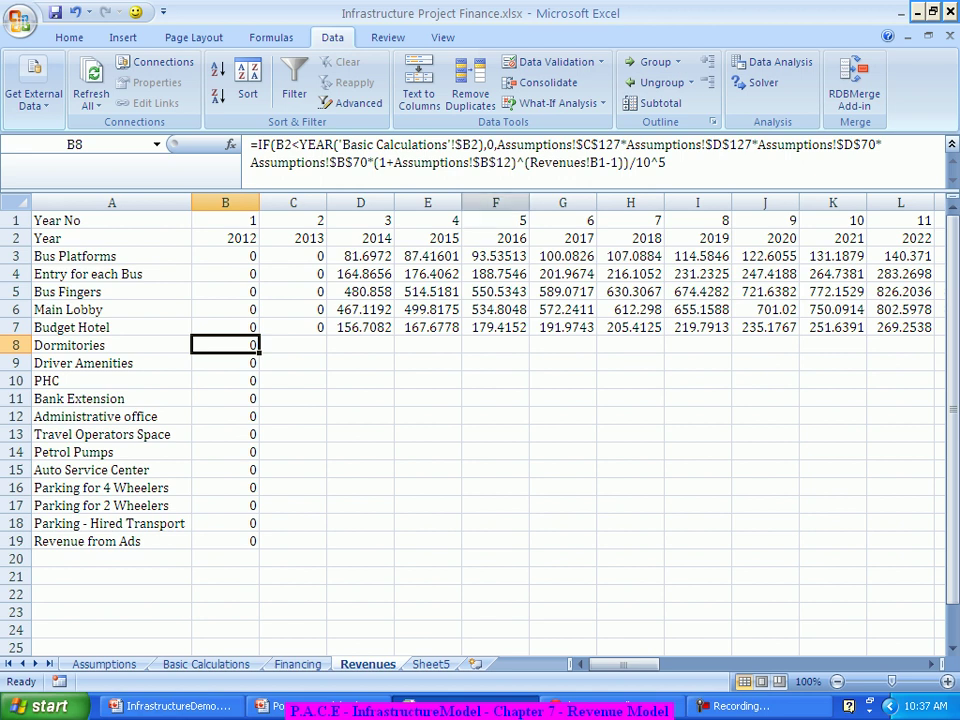
drag(508, 162, 368, 162)
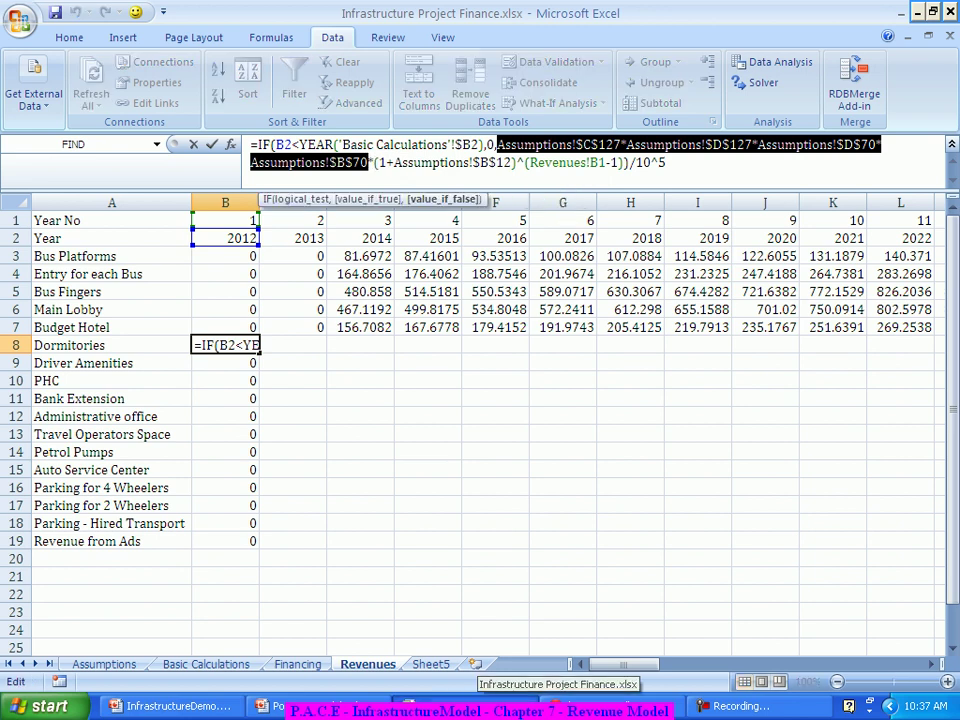
key(Delete)
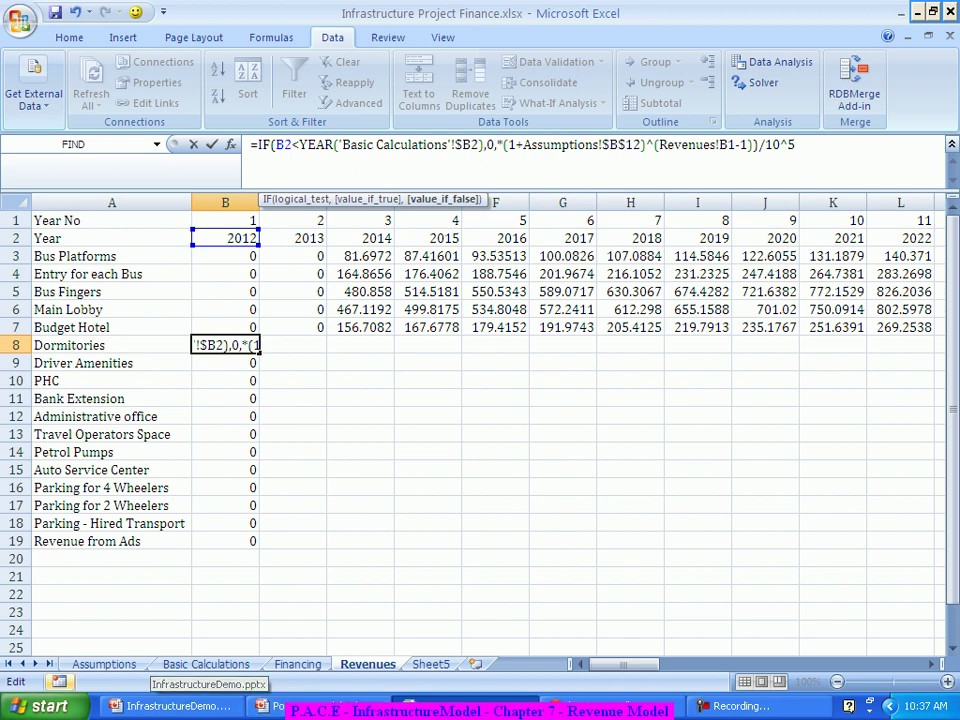
click(104, 664)
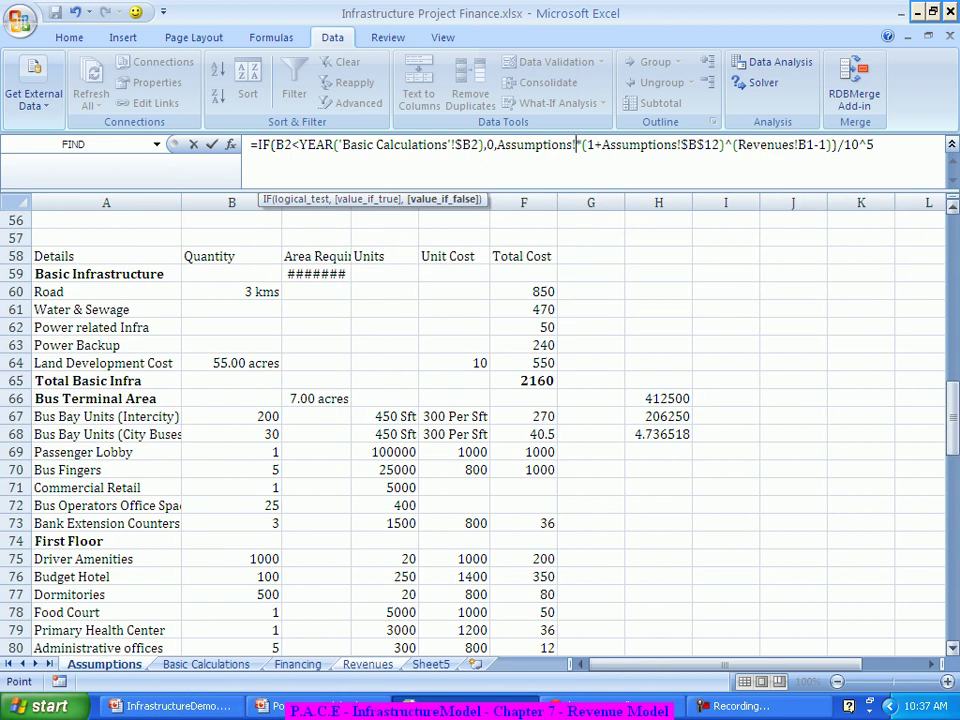
drag(952, 412, 952, 600)
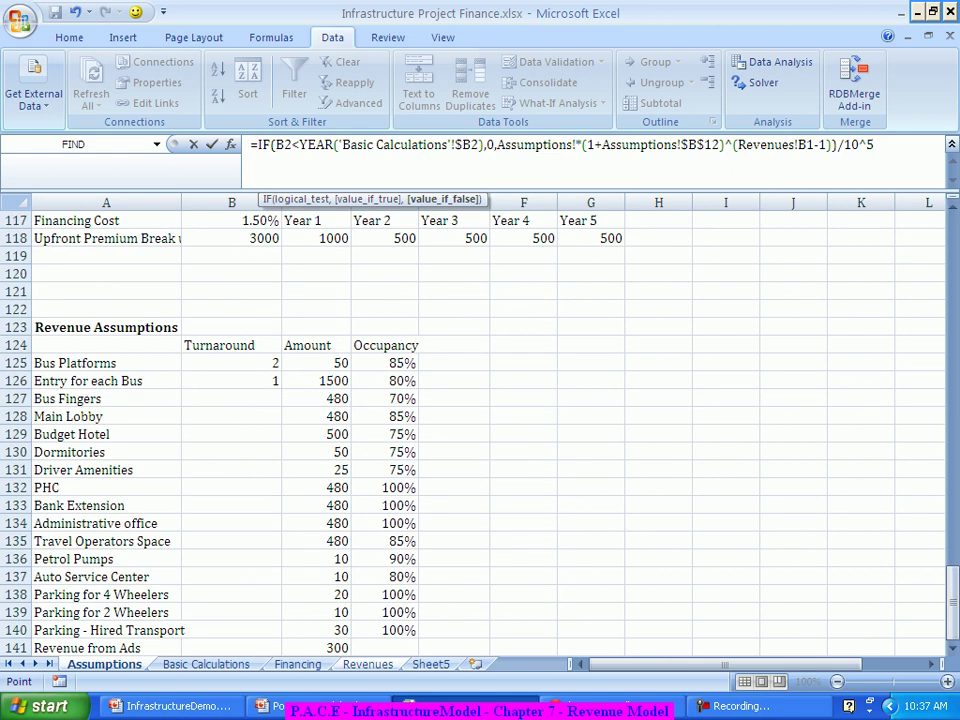
click(316, 452)
text(*)
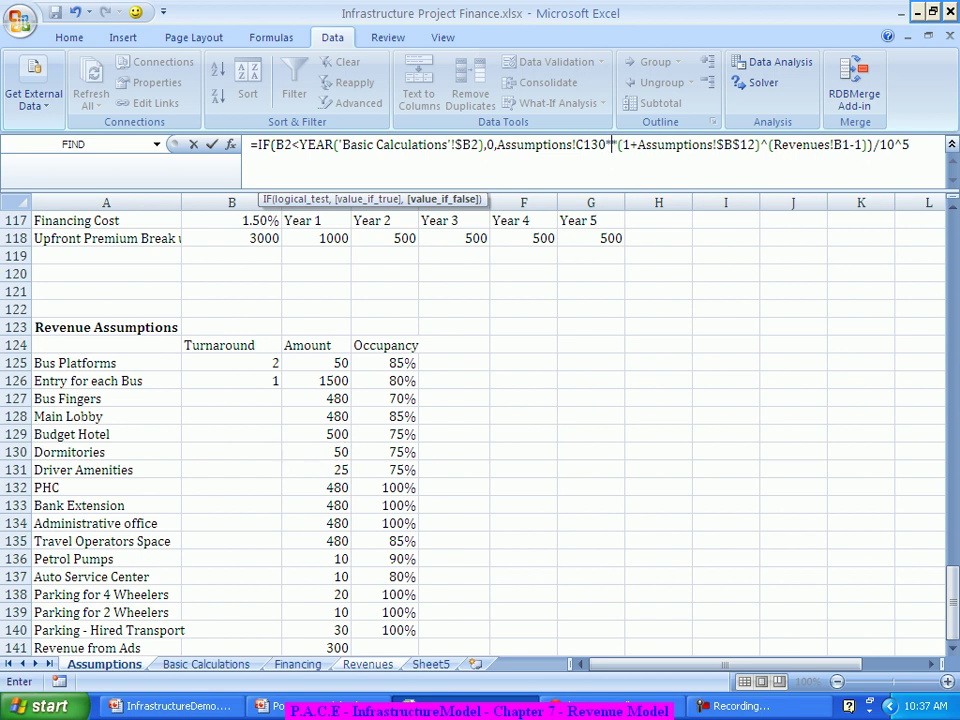
click(385, 452)
text(*)
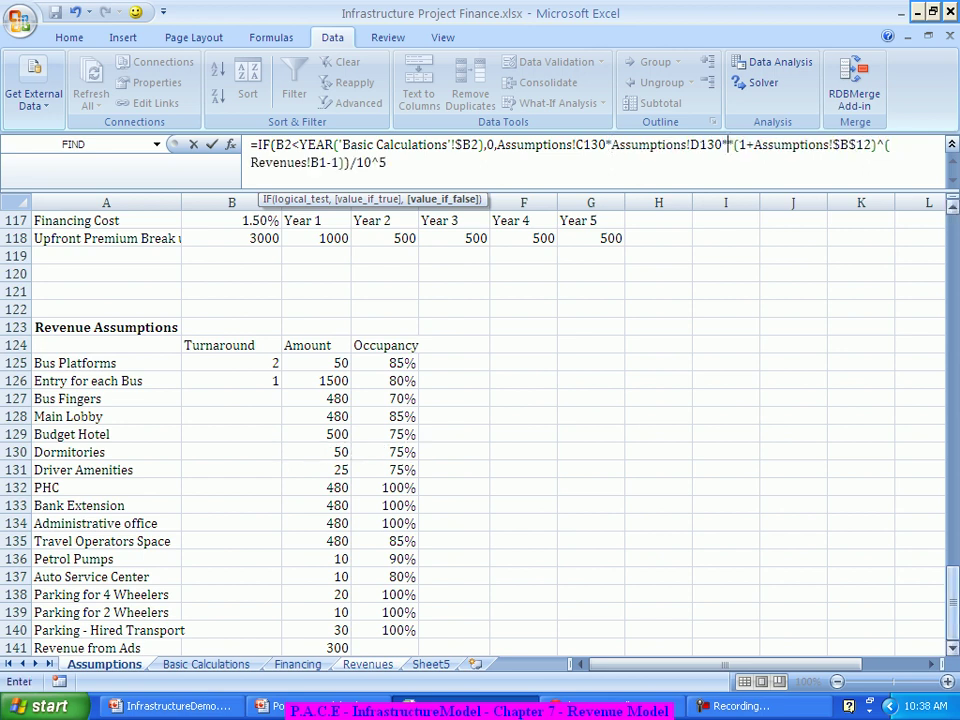
Extend the Dormitories product in B8 with the quantity in Assumptions B77 and 365 days, and enter the formula.
drag(952, 585, 952, 415)
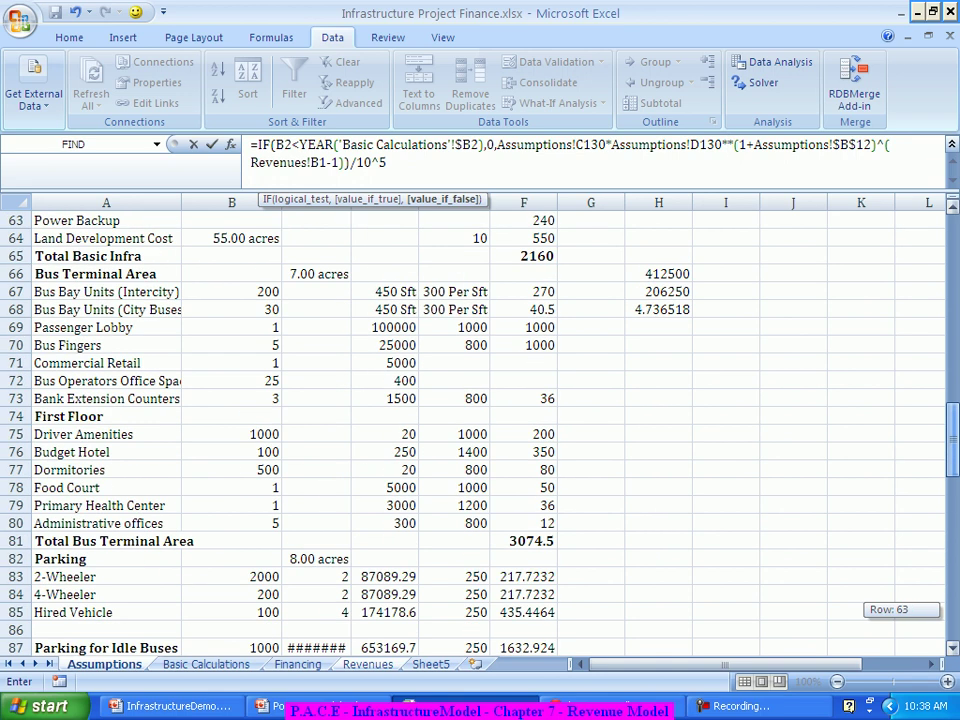
click(231, 469)
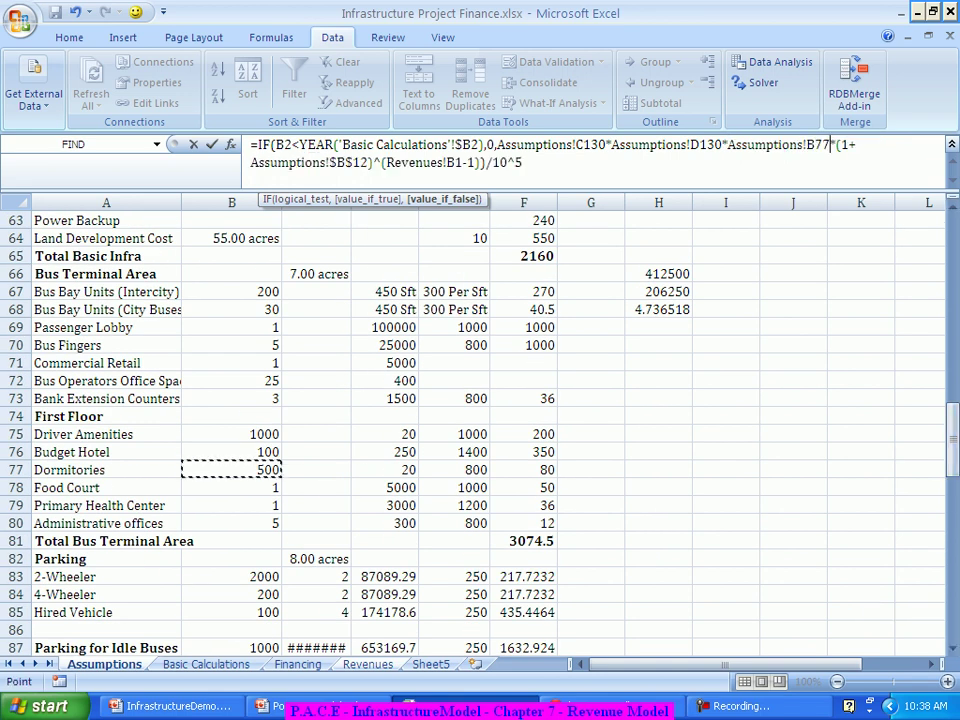
click(835, 145)
text(365*)
key(Return)
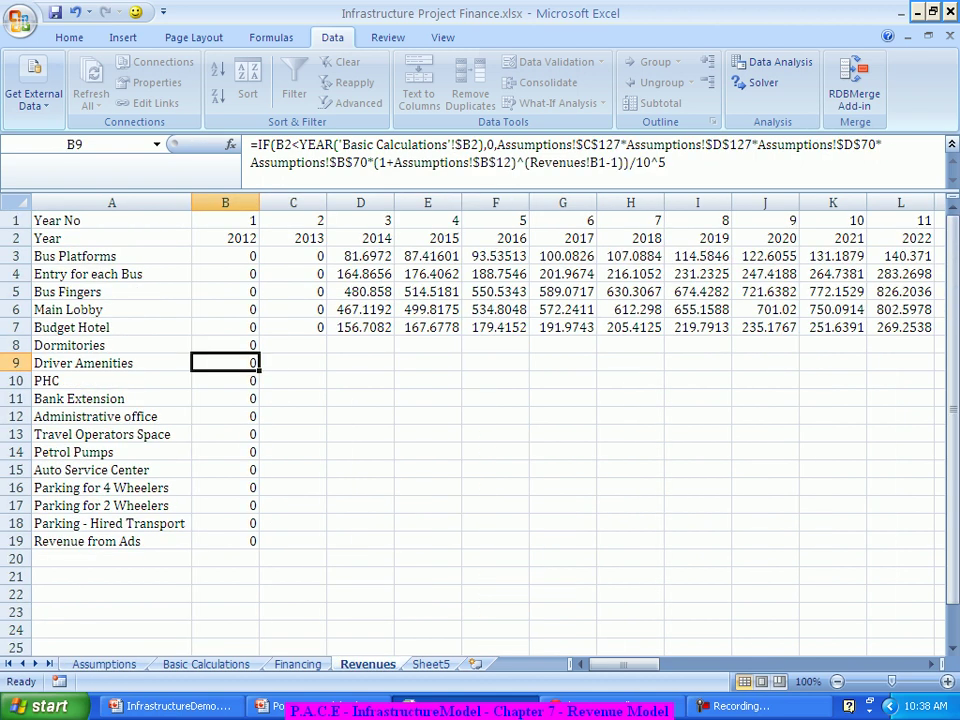
Make the C130, D130 and B77 references to the Assumptions sheet absolute in the Dormitories formula in B8.
click(225, 345)
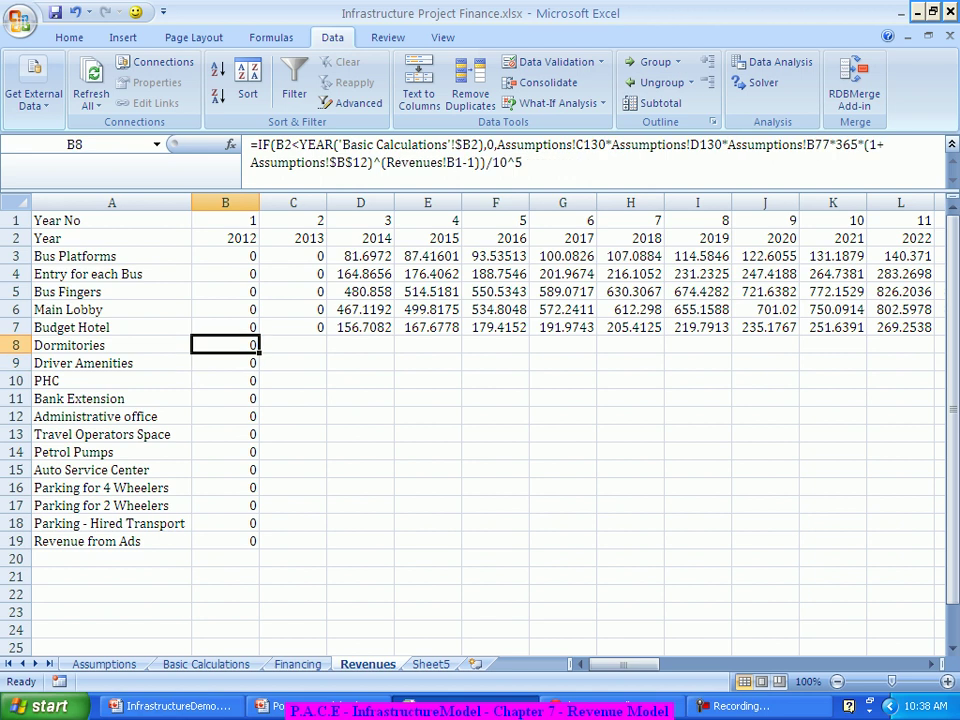
click(582, 145)
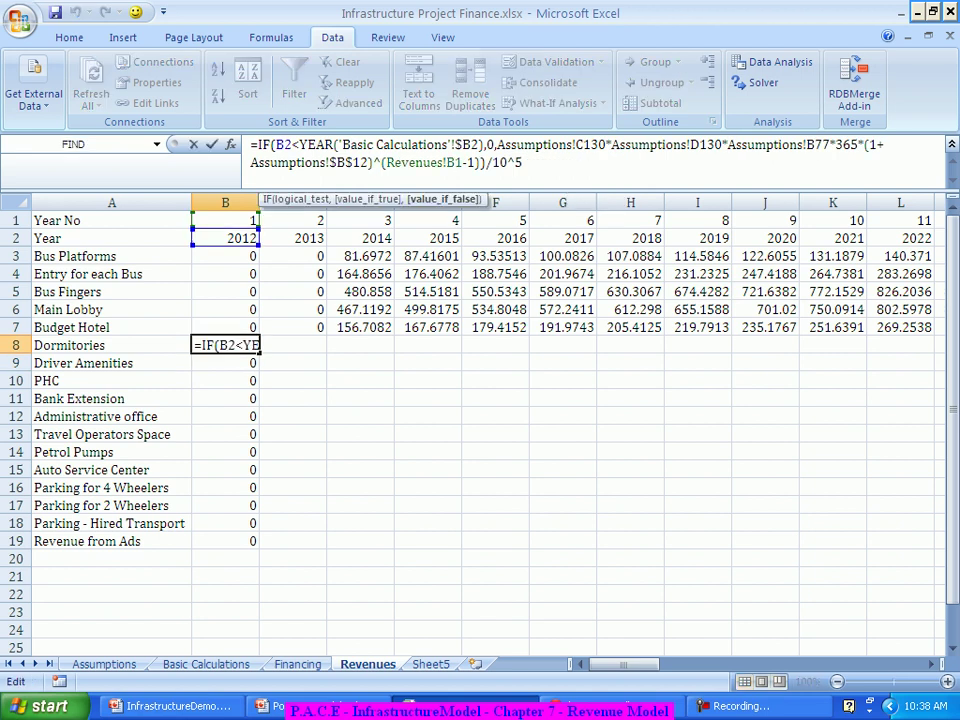
key(F4)
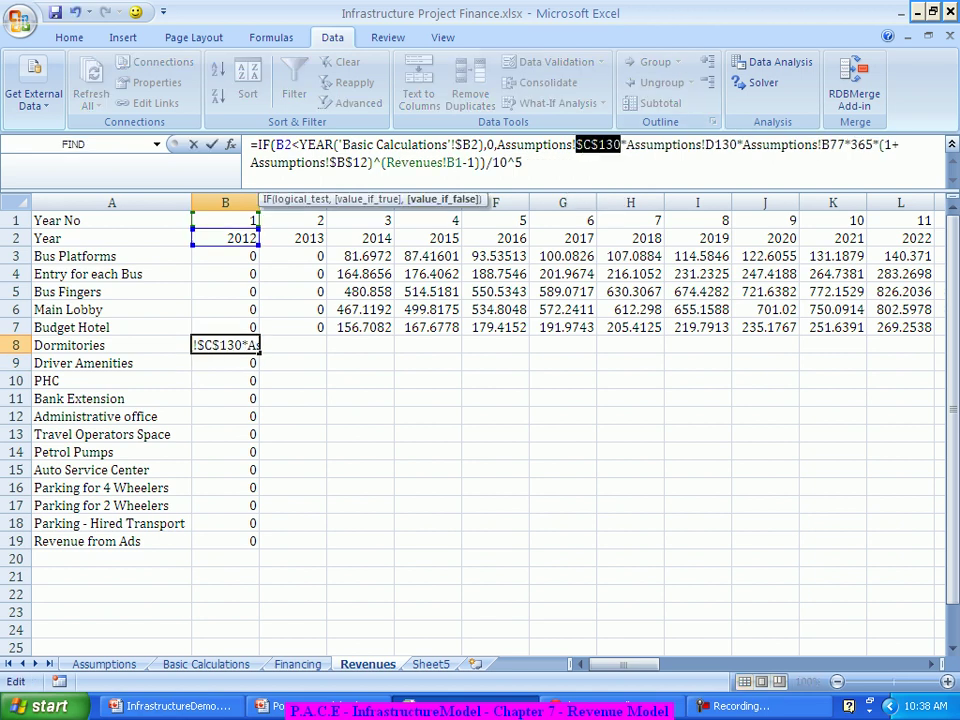
click(723, 145)
key(F4)
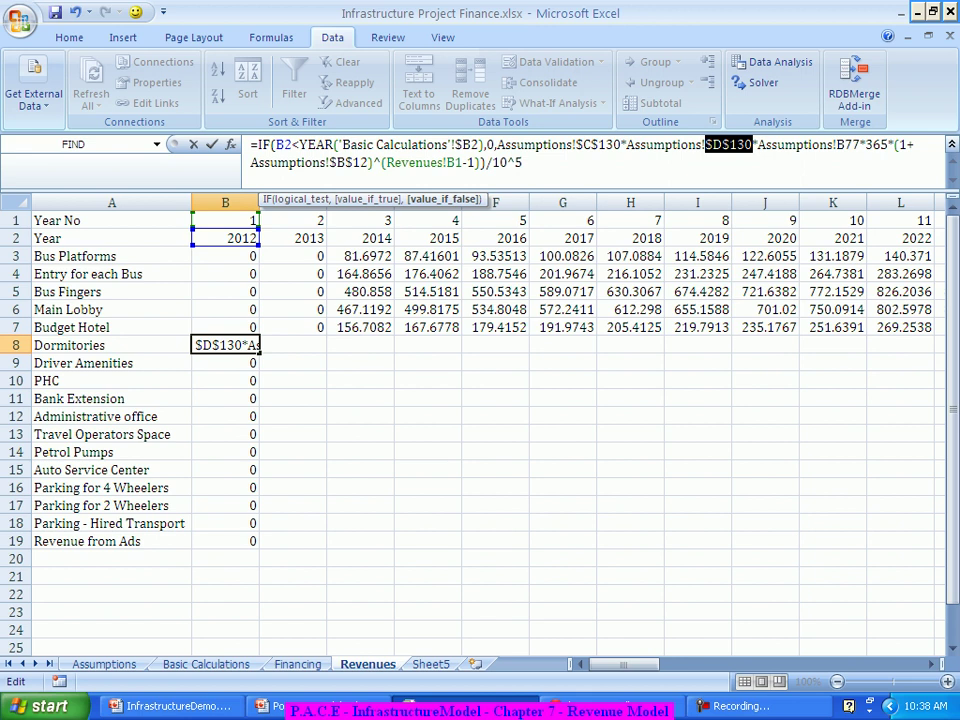
click(845, 145)
key(F4)
key(Return)
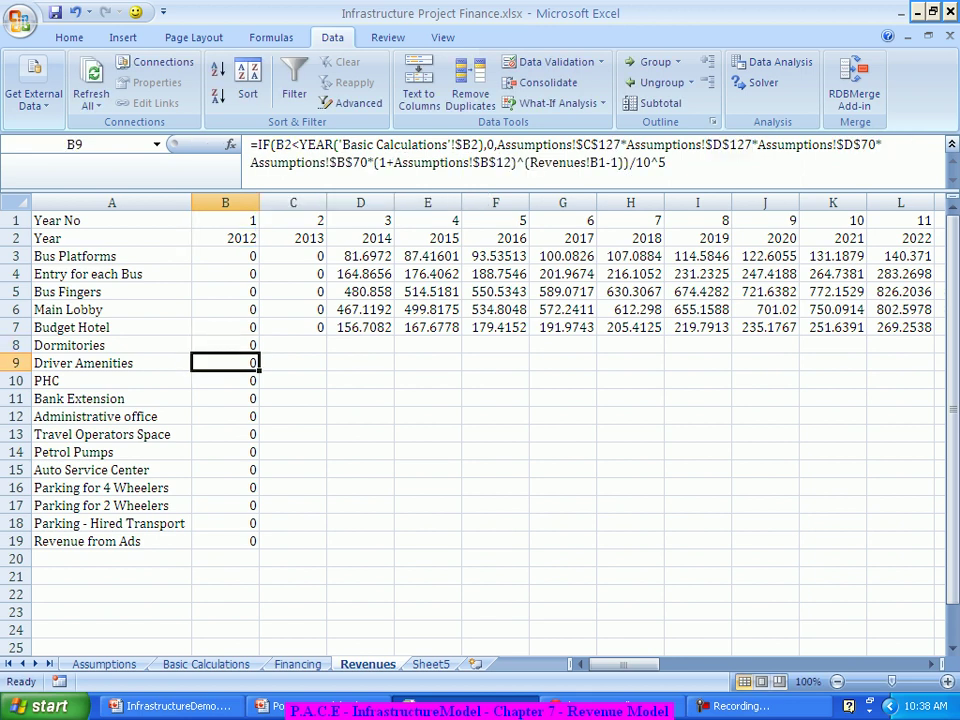
Fill the Dormitories formula from B8 across row 8 through the year 2044 in column AH.
click(225, 345)
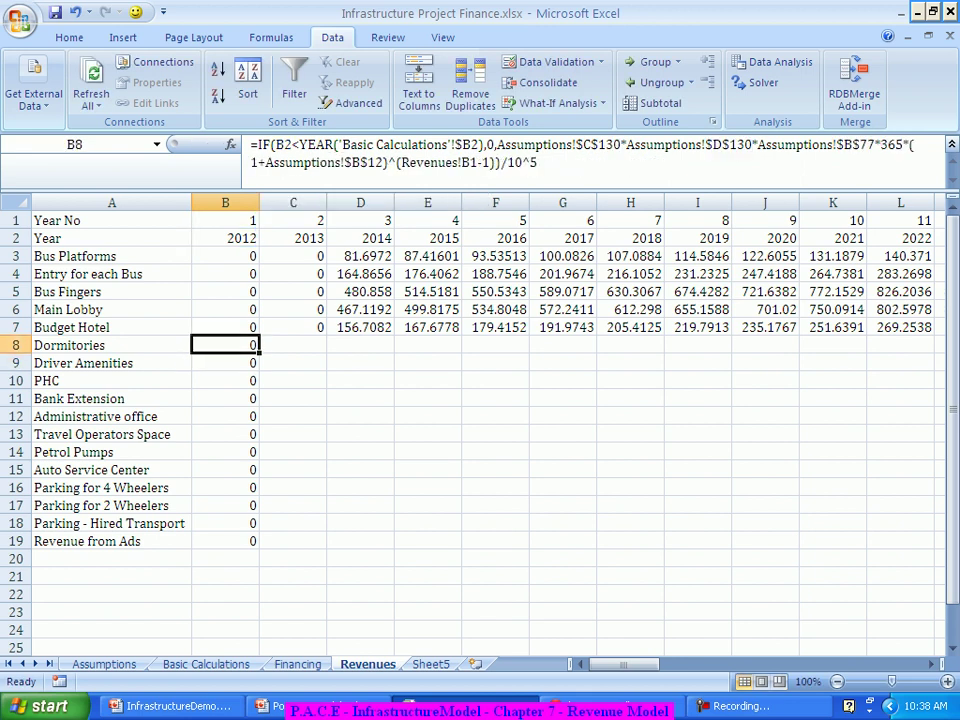
drag(258, 352, 706, 350)
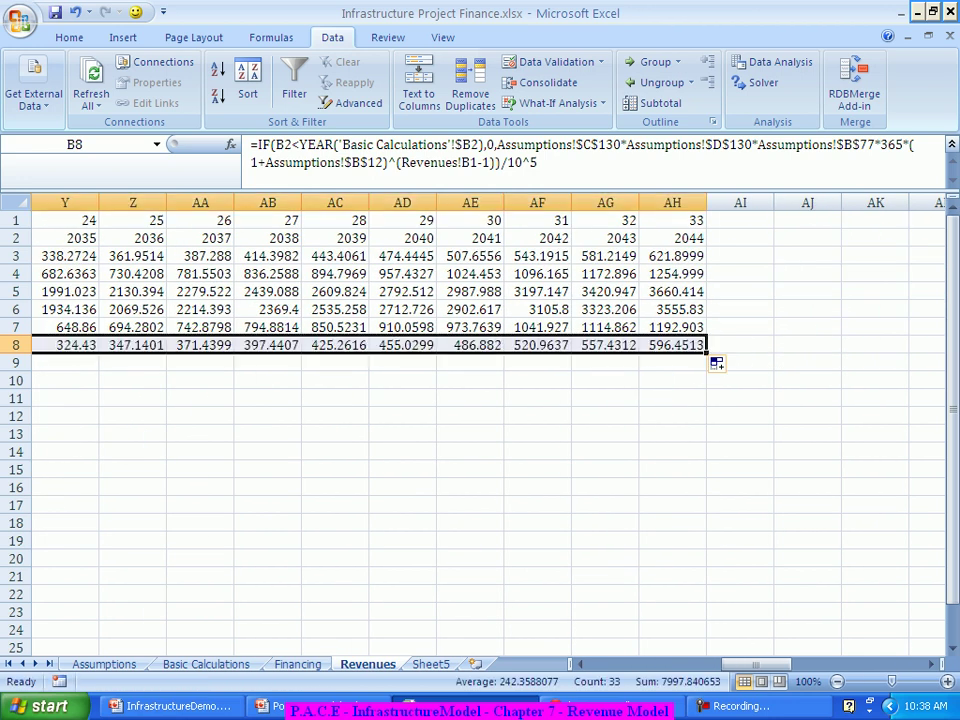
drag(756, 664, 620, 664)
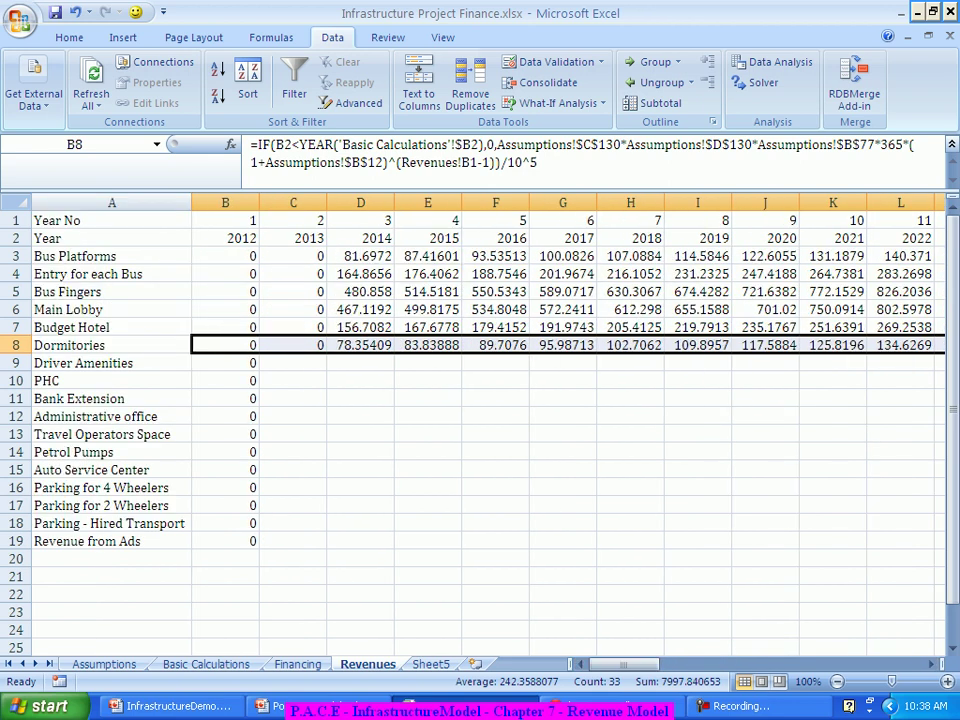
click(293, 363)
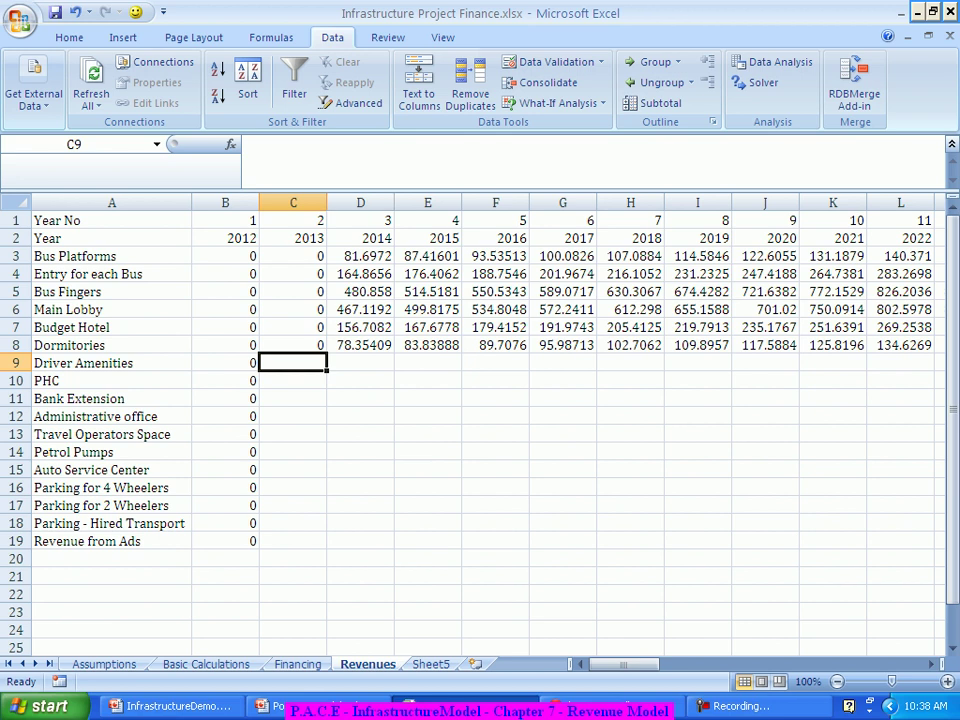
Remove the four Bus Fingers factors from the Driver Amenities formula in B9, keeping the year test and growth term.
click(225, 380)
click(225, 363)
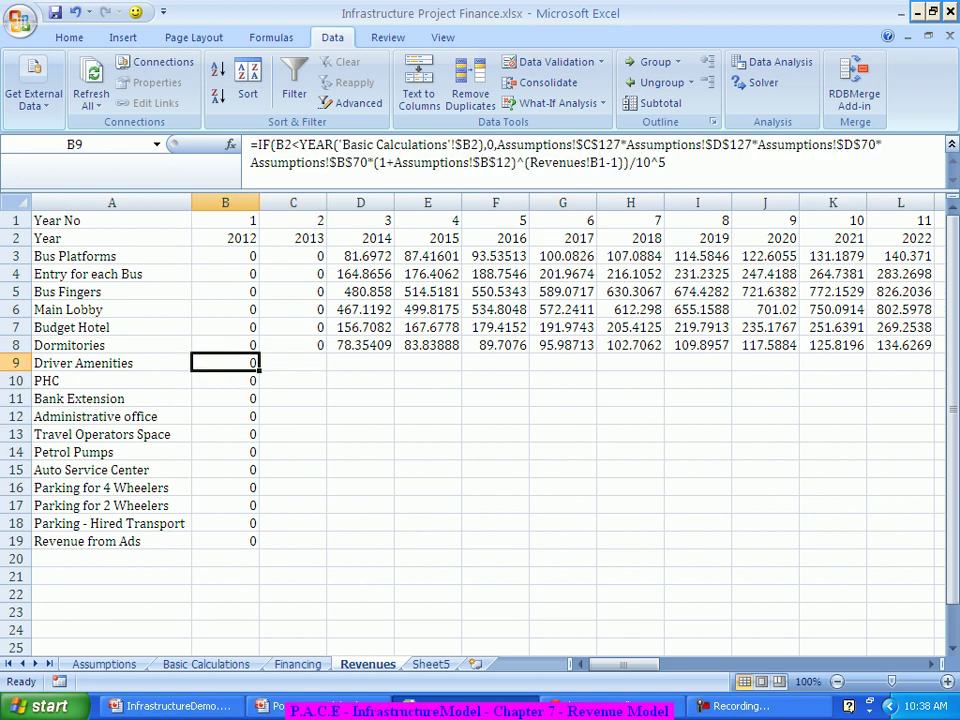
click(497, 145)
drag(497, 145, 367, 162)
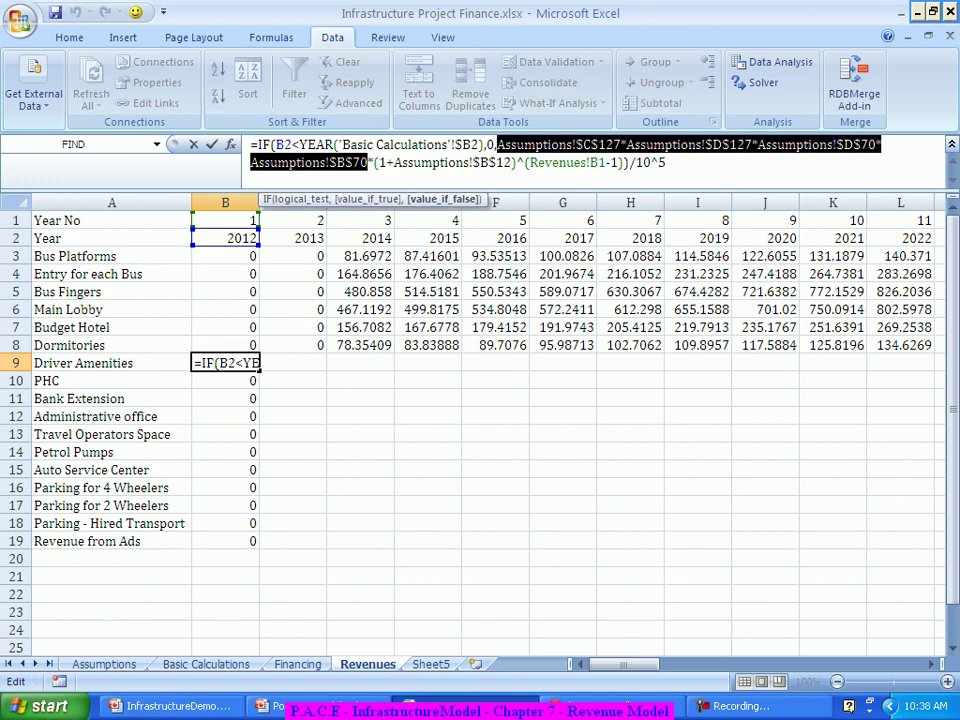
key(Delete)
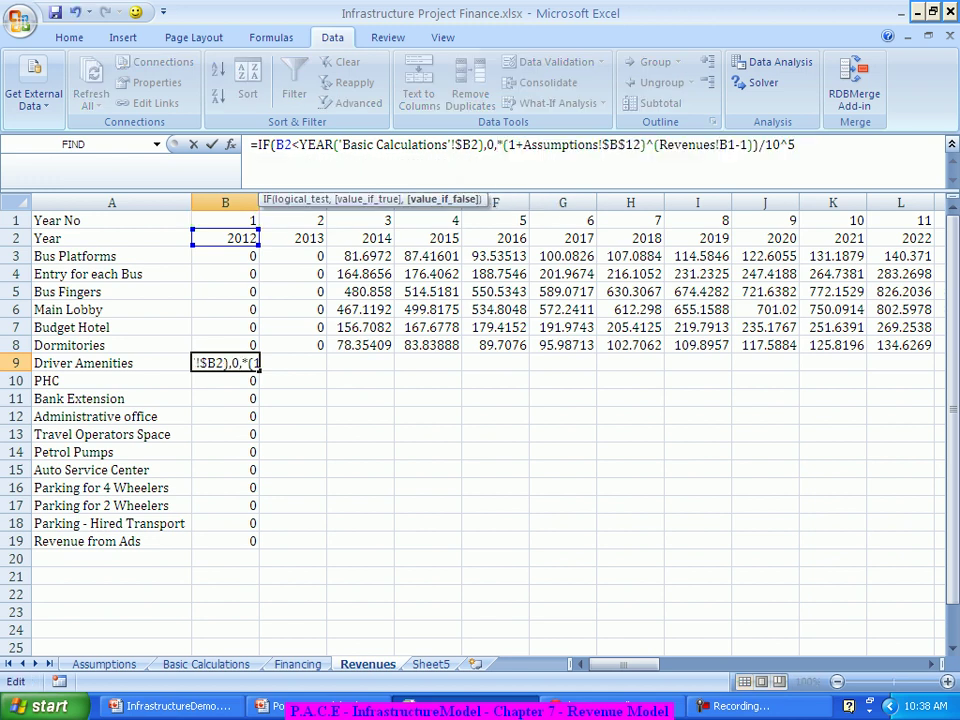
Complete the Driver Amenities formula in B9 with the product of Assumptions B75, C131, D131 and 365 days, and enter it.
click(104, 664)
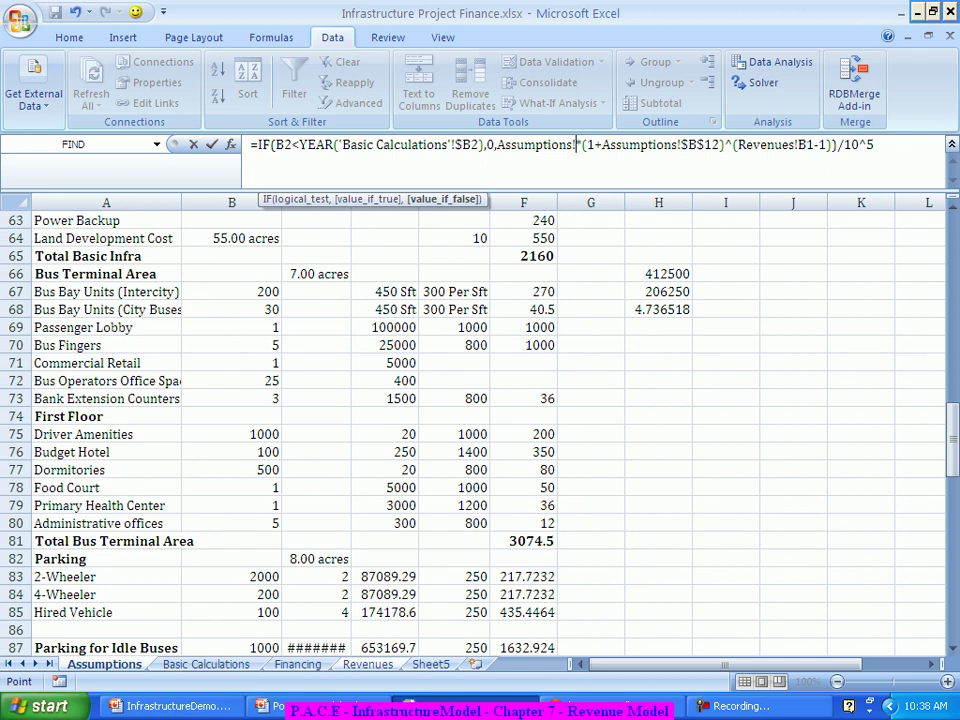
click(231, 434)
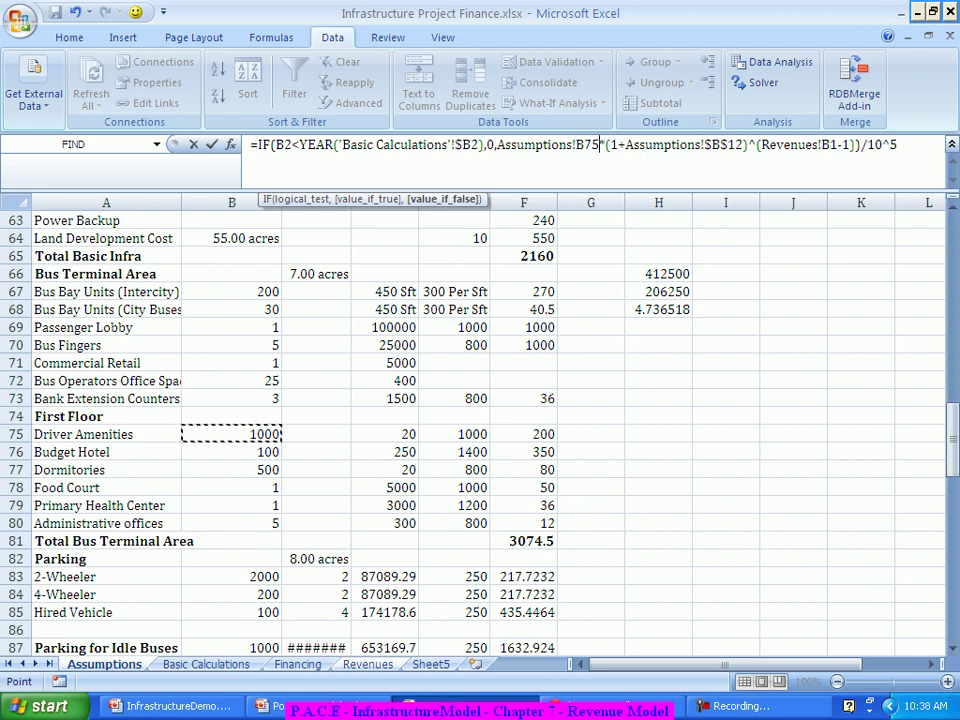
text(*)
drag(952, 439, 952, 600)
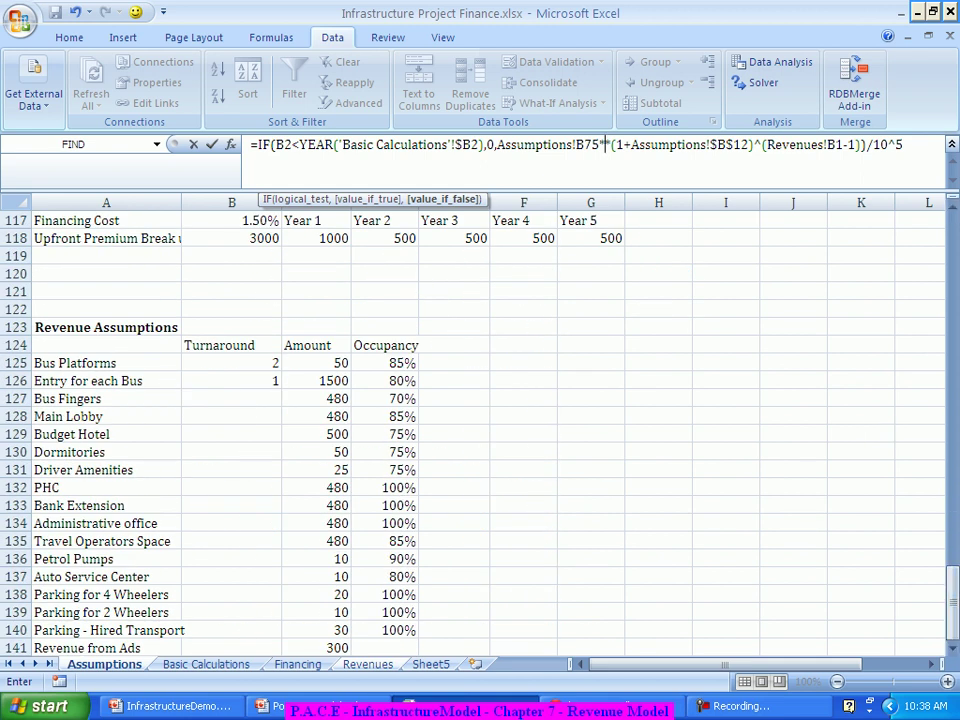
click(316, 469)
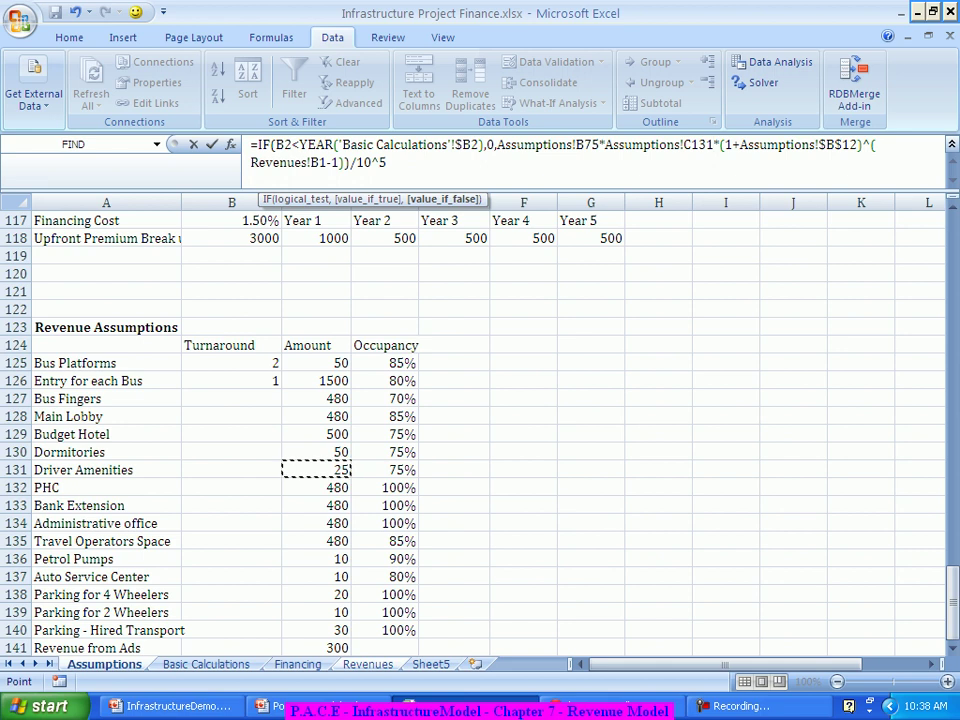
text(*)
click(385, 469)
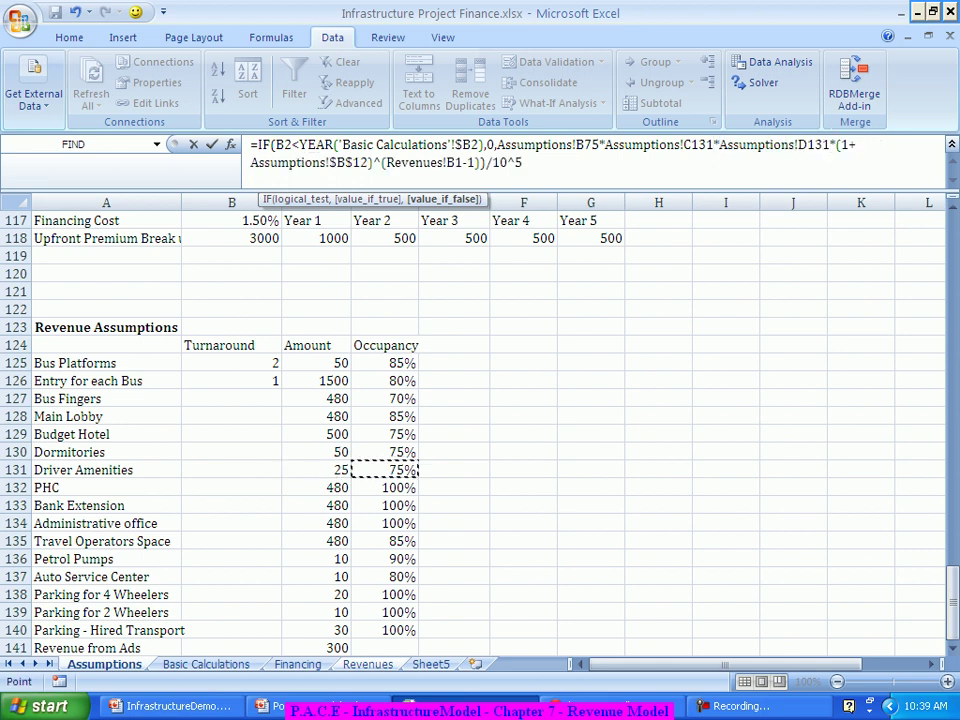
text(*365*)
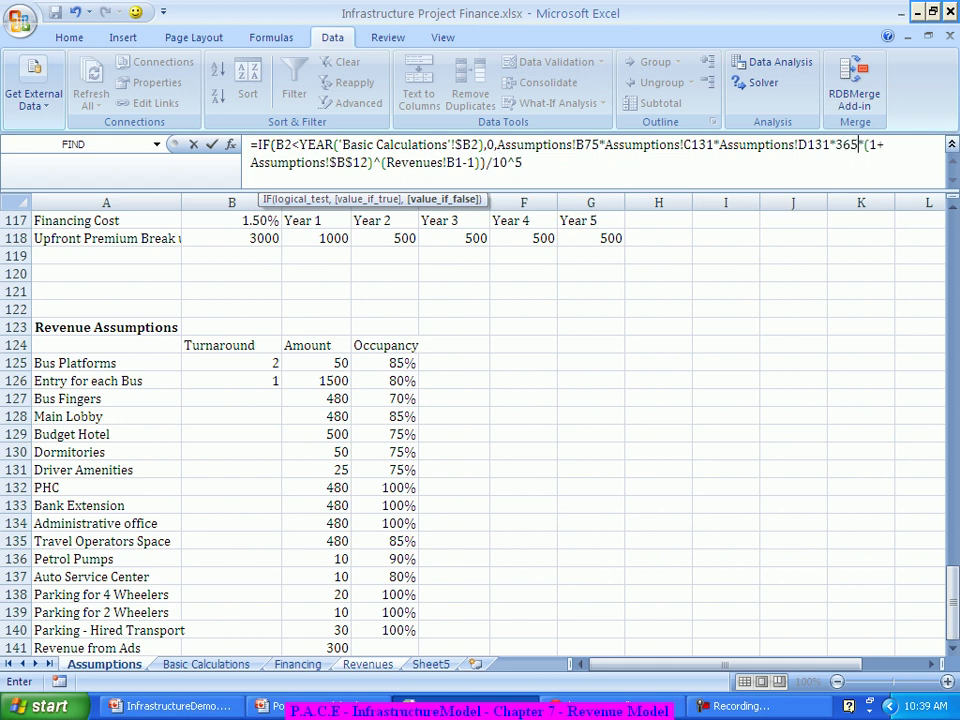
key(Return)
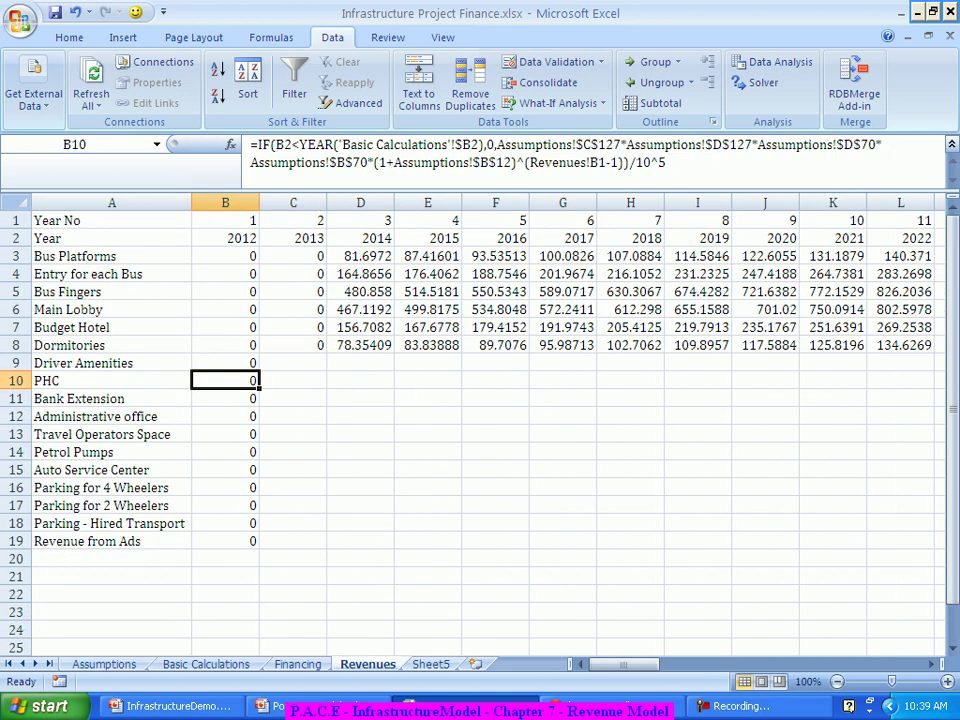
Make the B75, C131 and D131 references to the Assumptions sheet absolute in the Driver Amenities formula in B9.
key(Up)
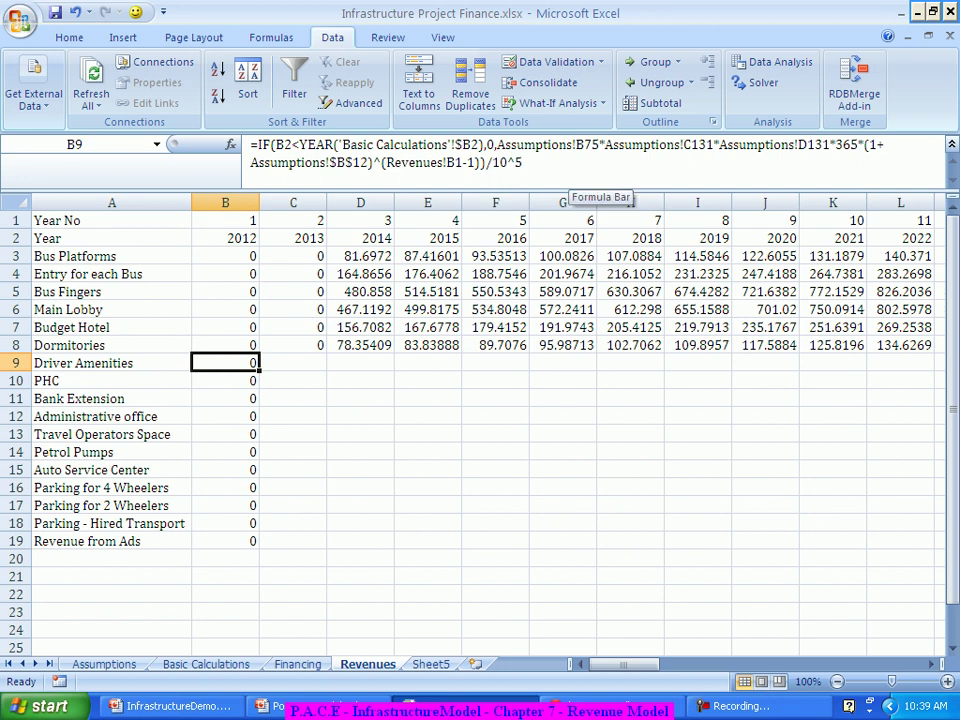
click(591, 145)
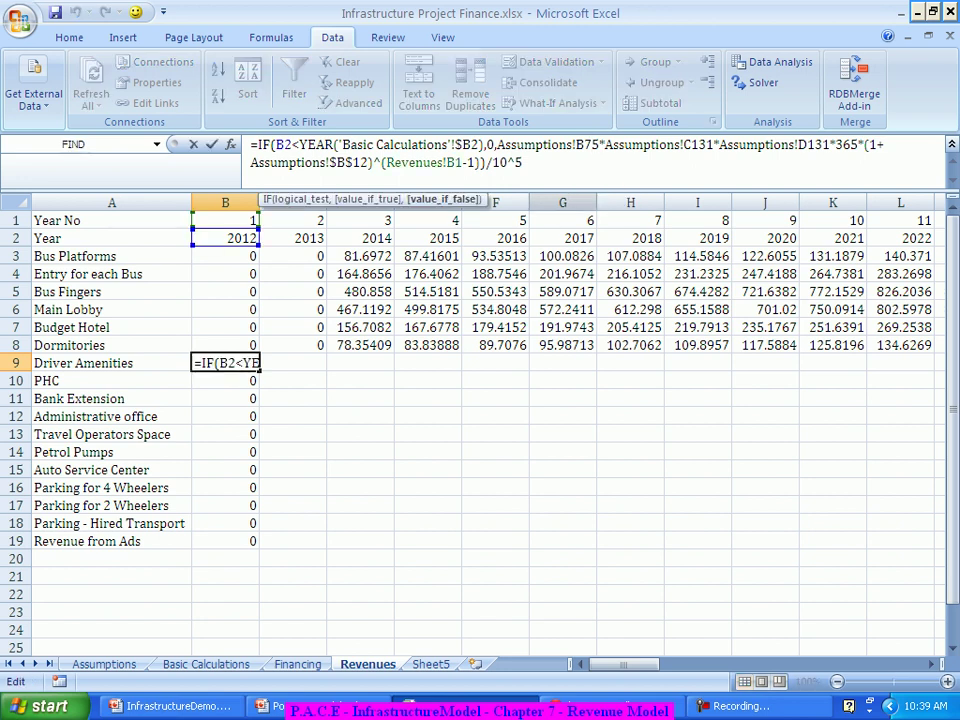
key(F4)
click(707, 145)
key(F4)
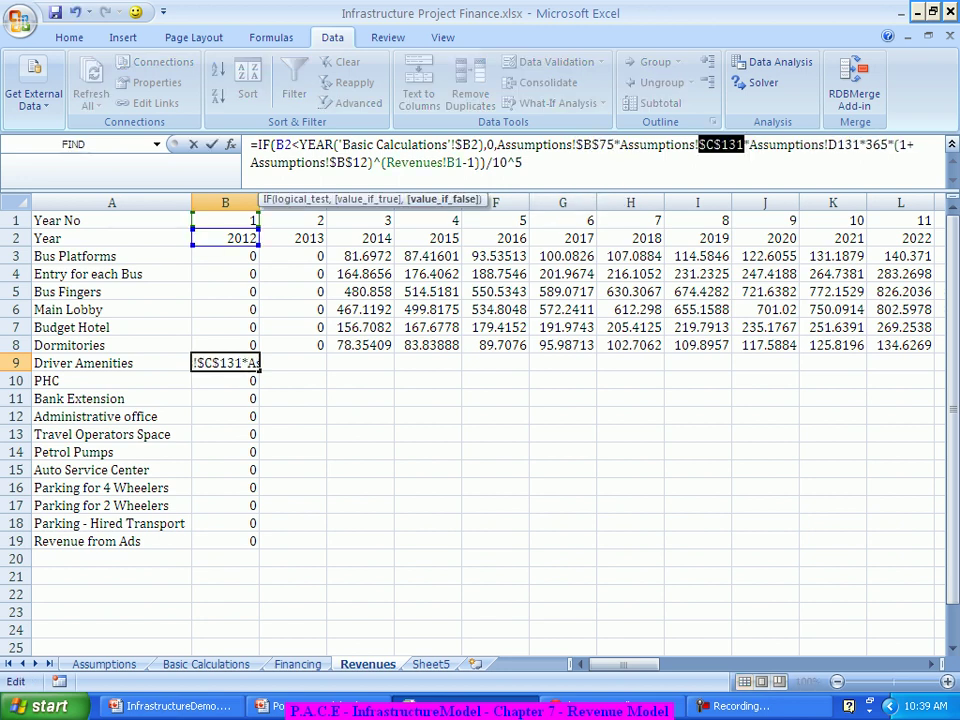
click(843, 145)
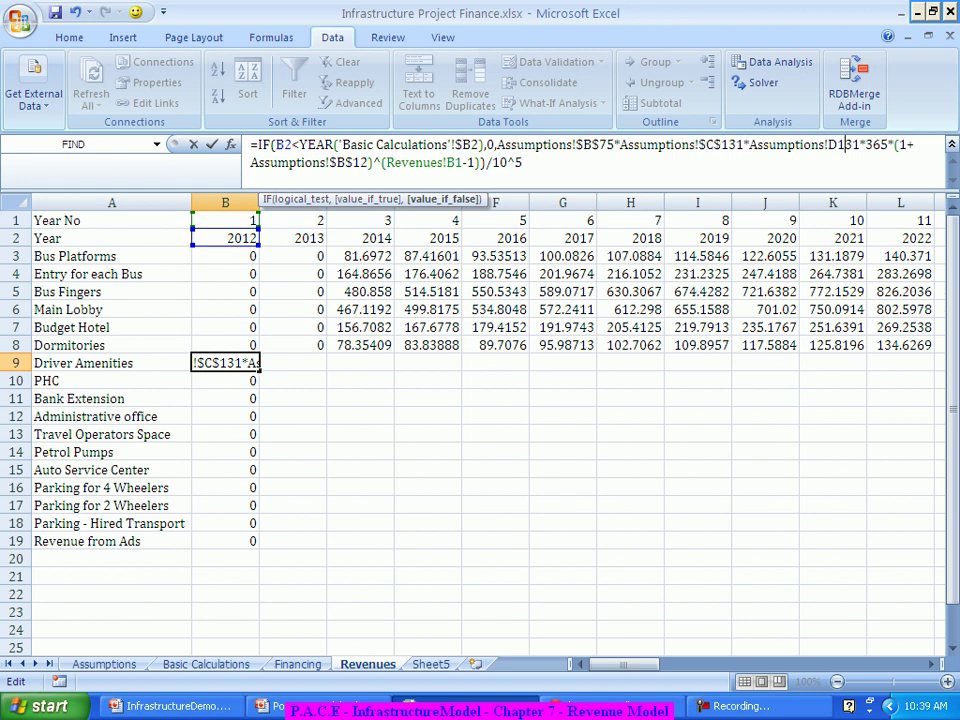
key(F4)
key(Return)
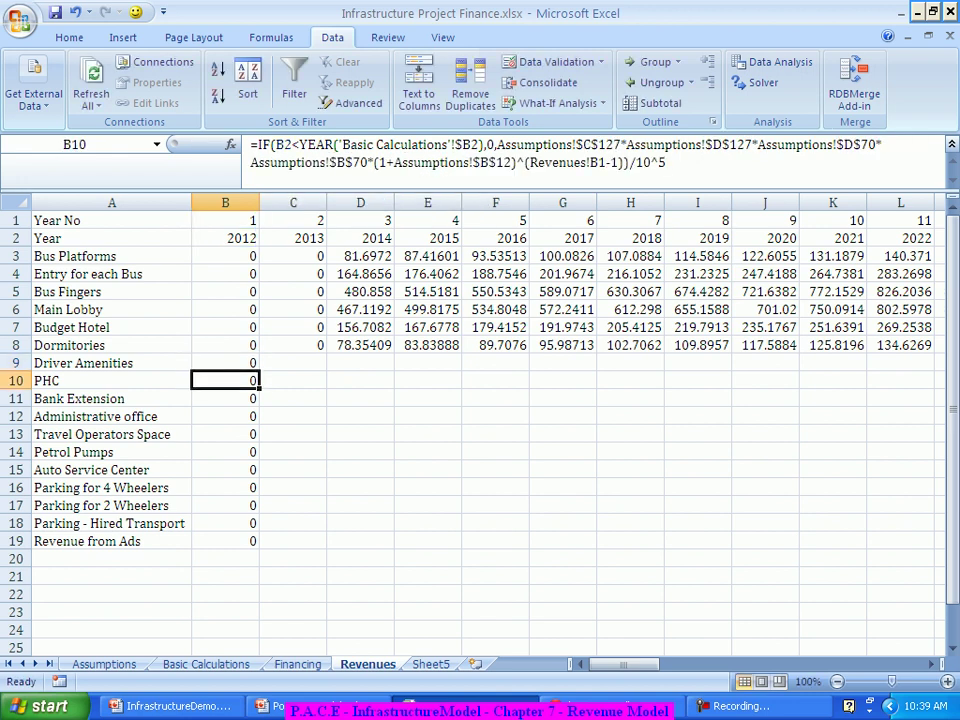
Fill the Driver Amenities formula from B9 across row 9 through the year 2044 in column AH.
click(225, 345)
click(225, 363)
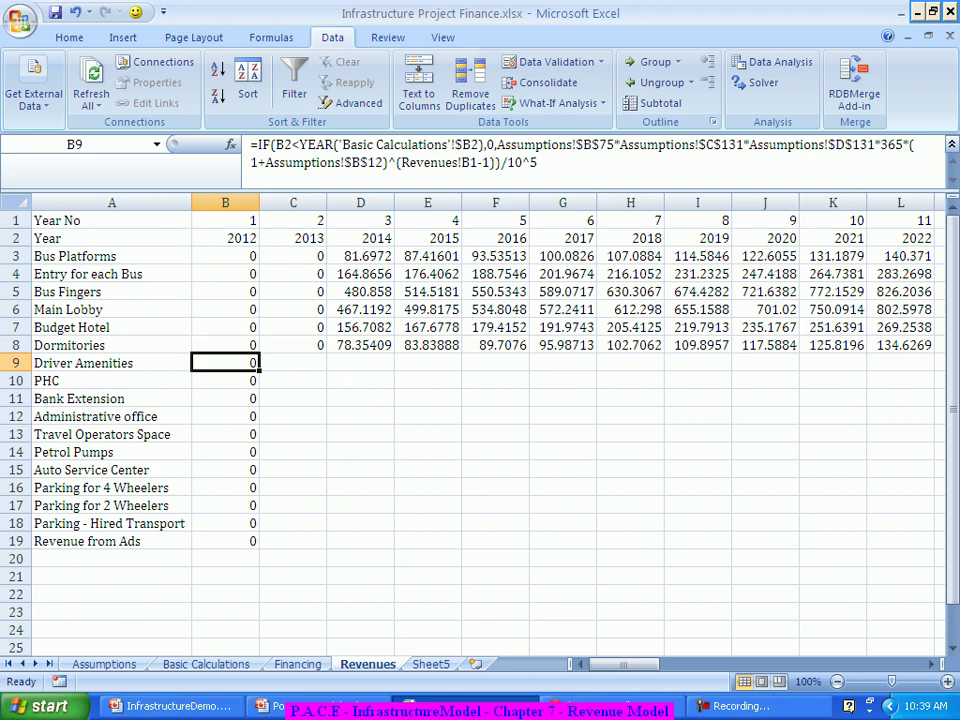
drag(259, 370, 572, 365)
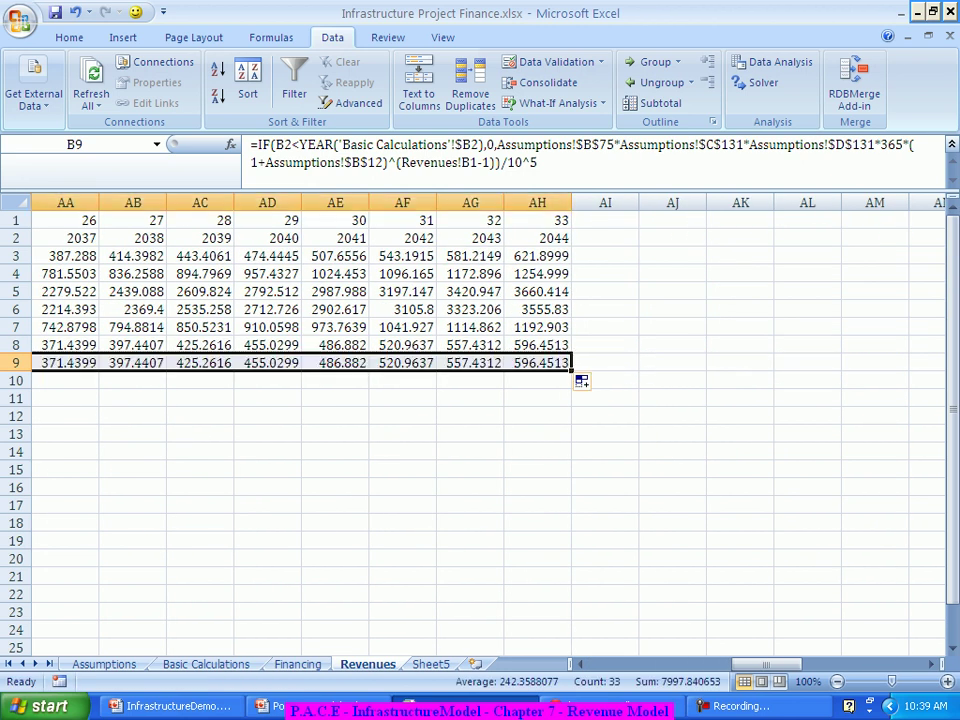
drag(766, 664, 623, 664)
Remove the four Bus Fingers factors from the PHC formula in B10, keeping the year test and growth term.
click(293, 380)
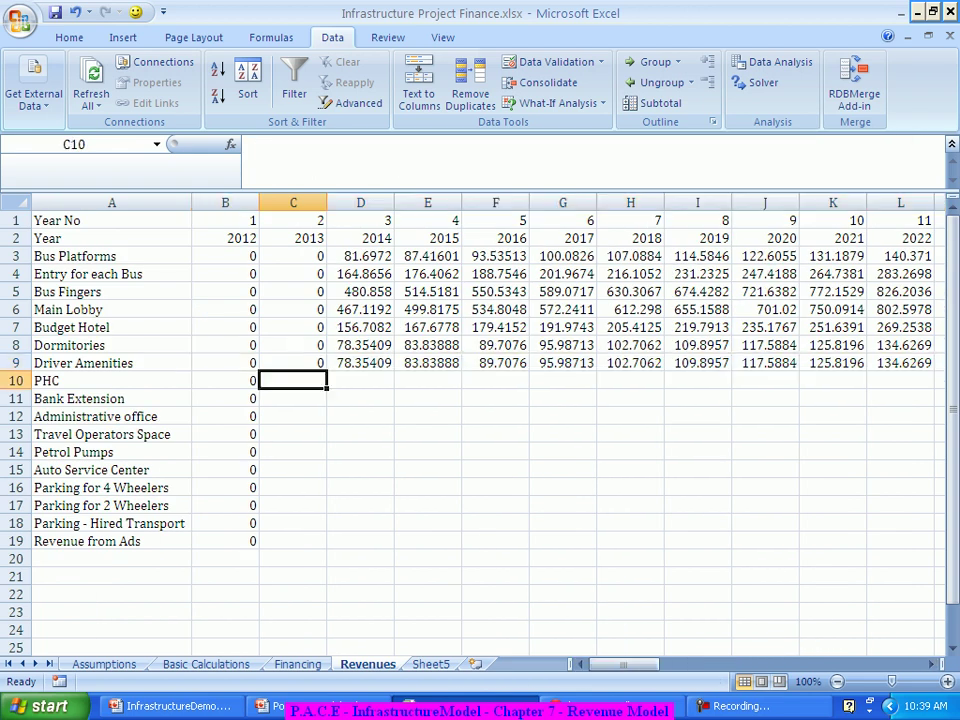
key(Left)
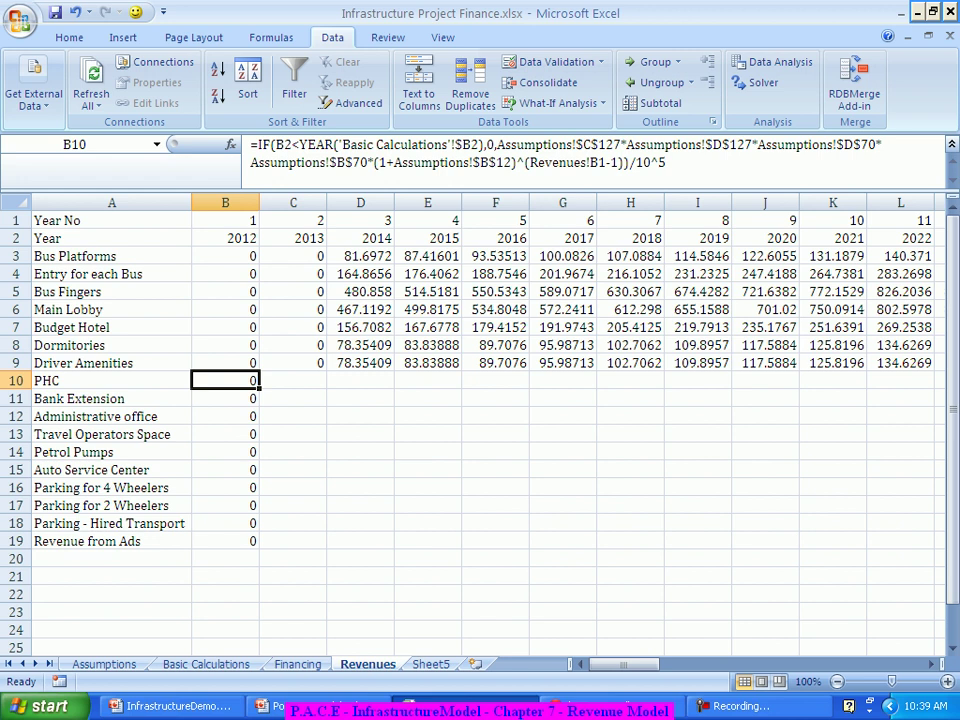
click(499, 146)
drag(499, 146, 367, 162)
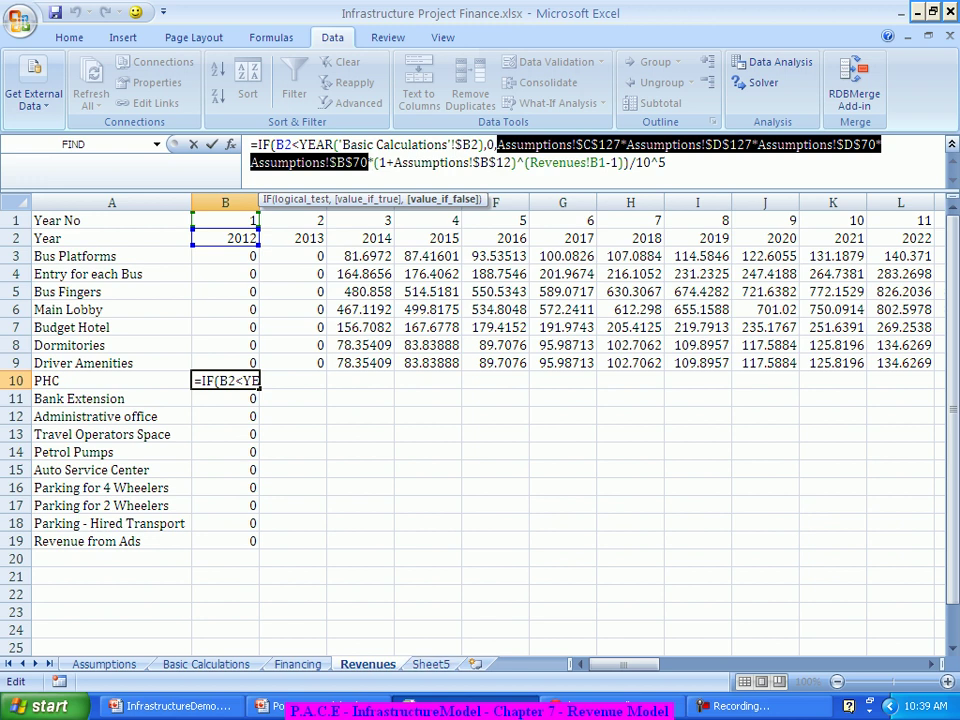
Complete the PHC formula in B10 with the product of Assumptions C132, D132 and the Primary Health Center area in D79, and enter it.
click(104, 664)
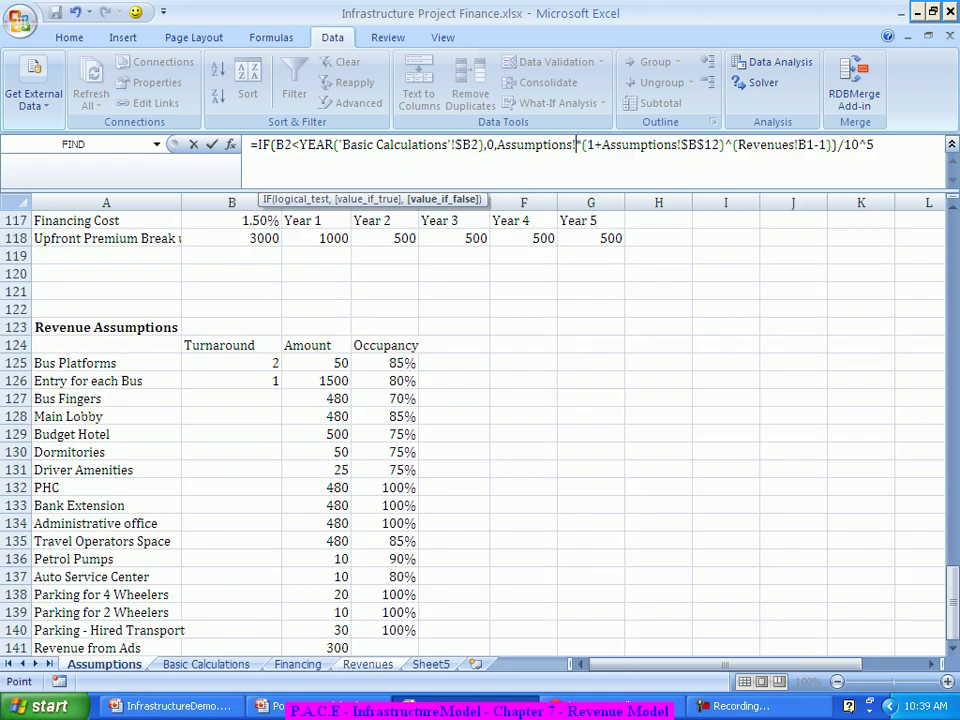
click(316, 487)
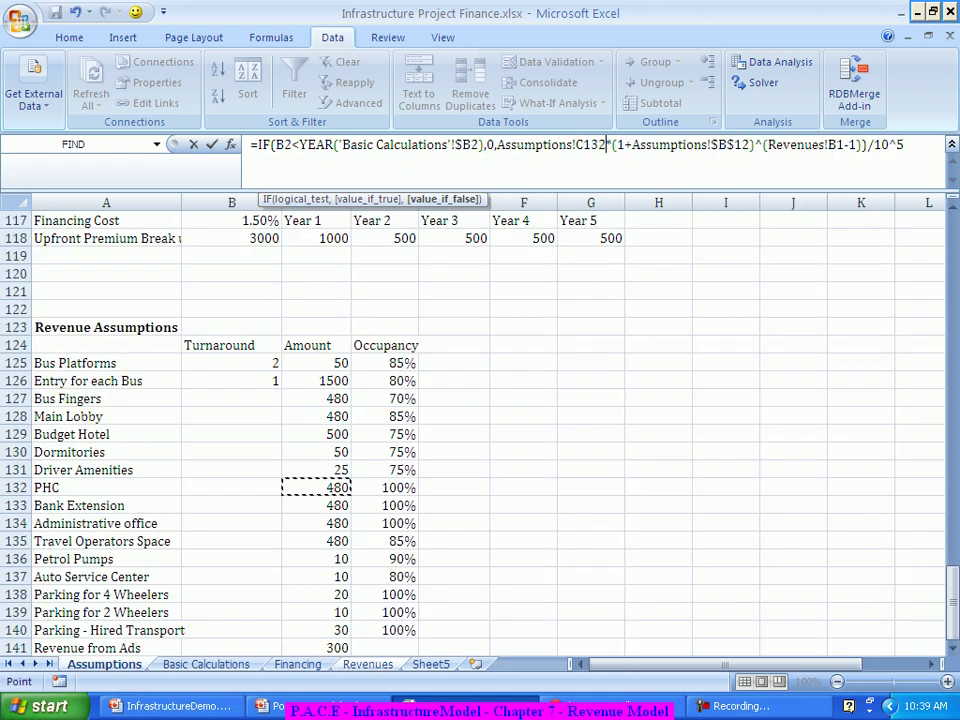
text(*)
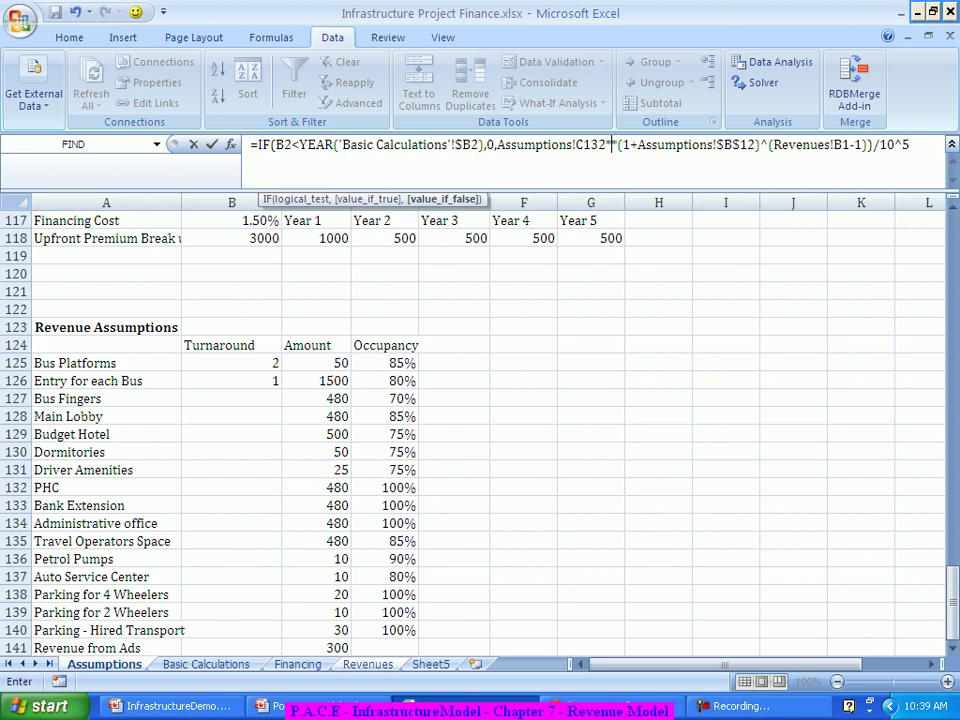
click(385, 487)
text(*)
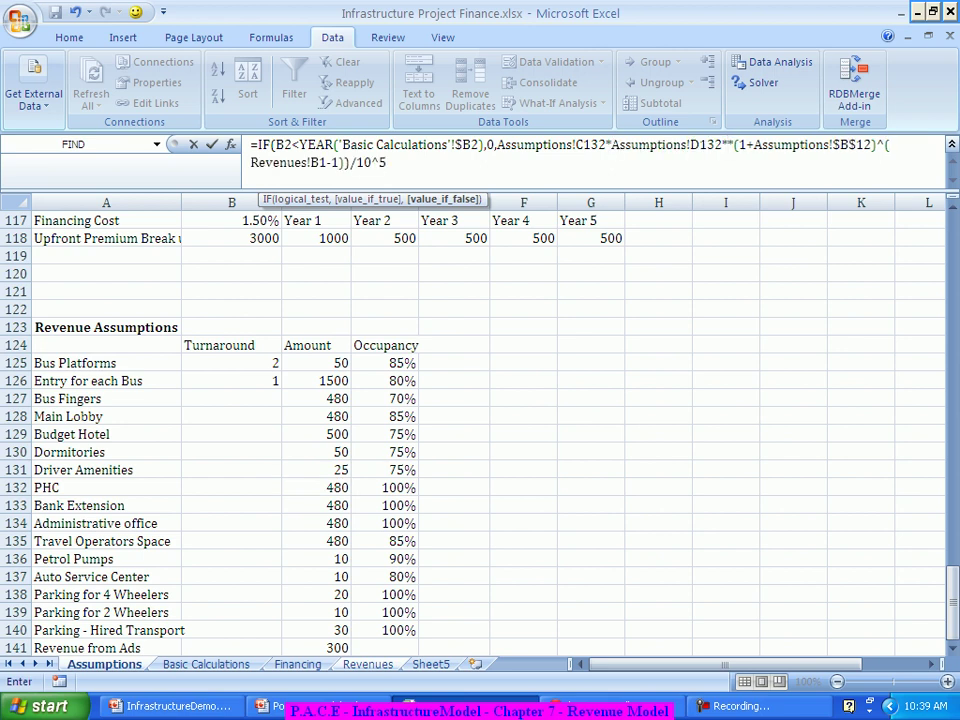
drag(952, 600, 951, 416)
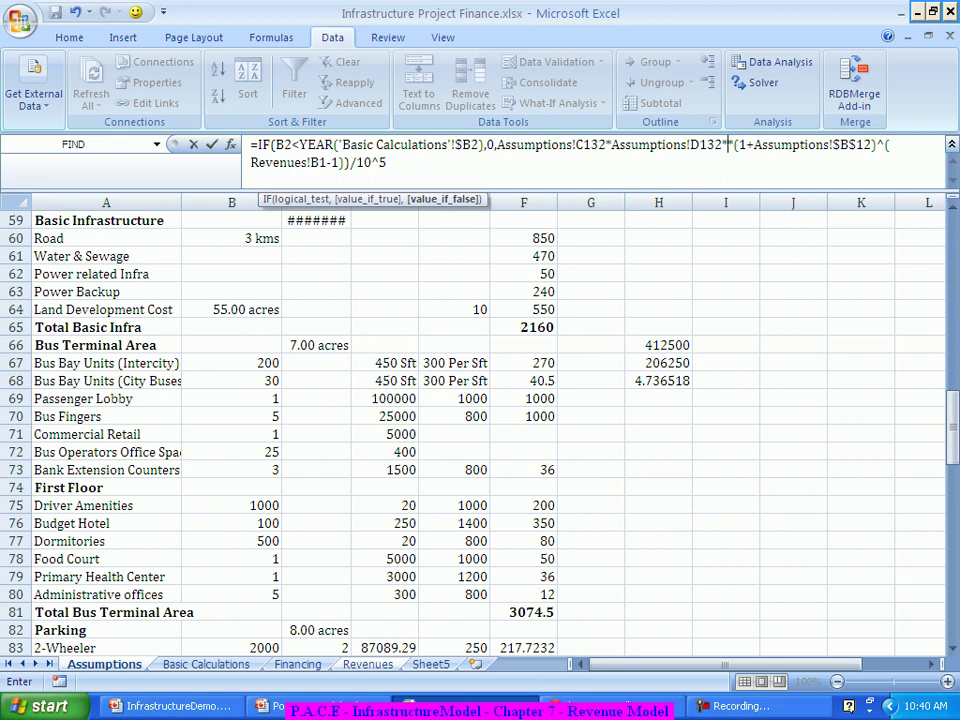
click(384, 576)
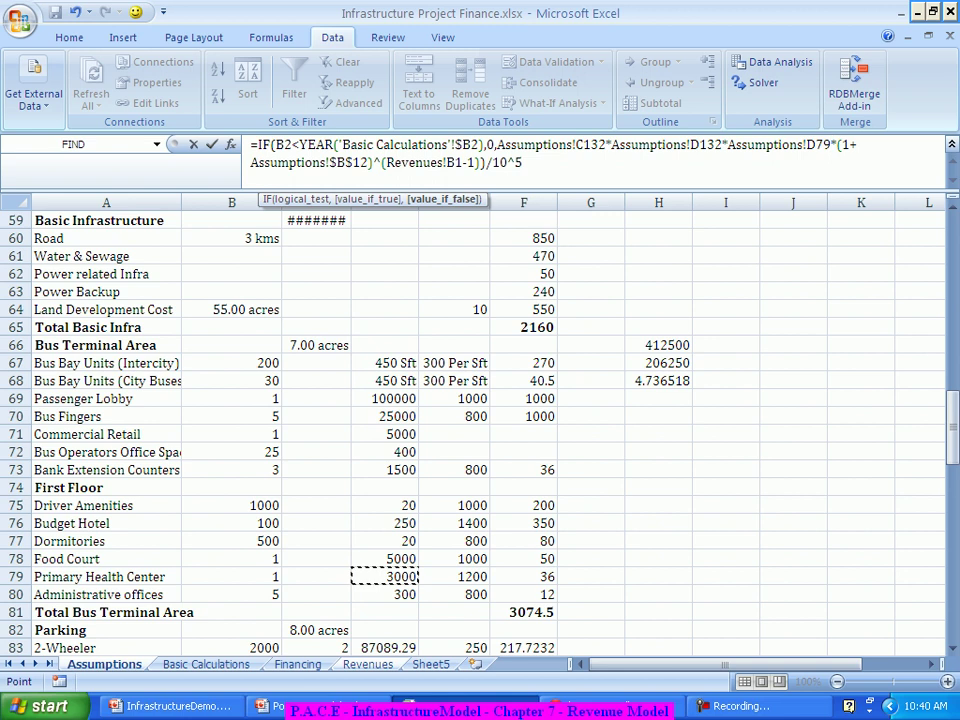
key(Return)
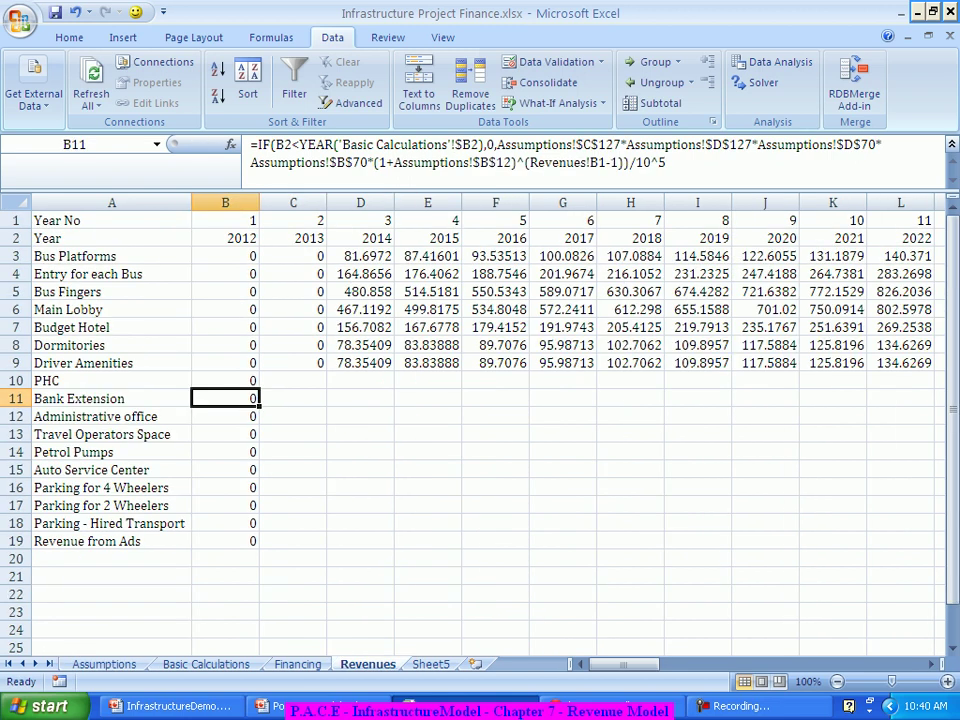
Make the C132, D132 and D79 references to the Assumptions sheet absolute in the PHC formula in B10.
key(Up)
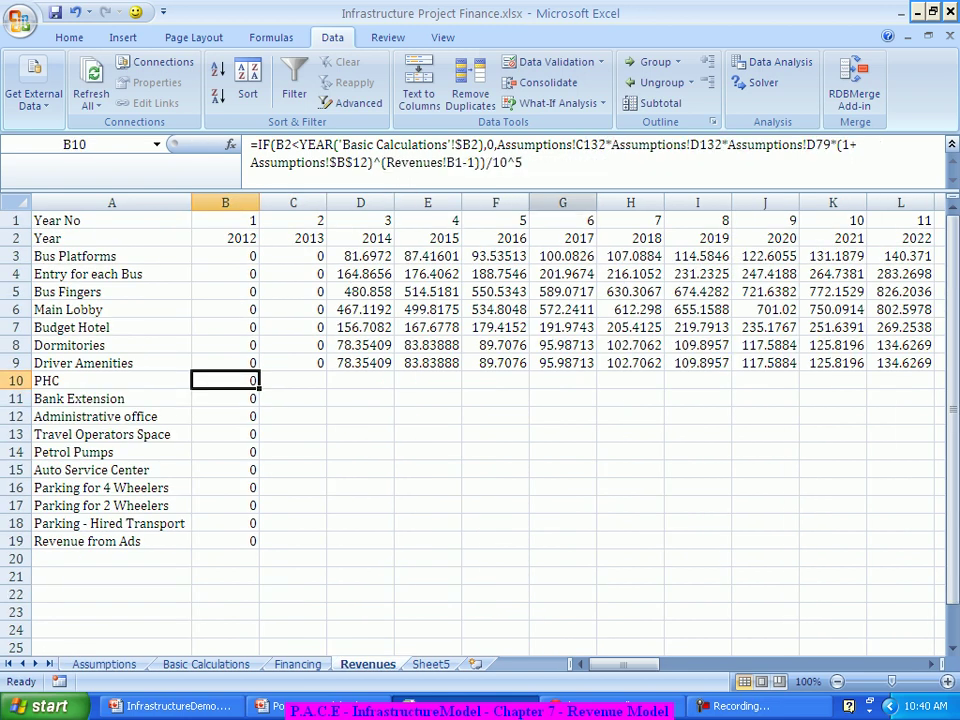
click(585, 170)
click(590, 145)
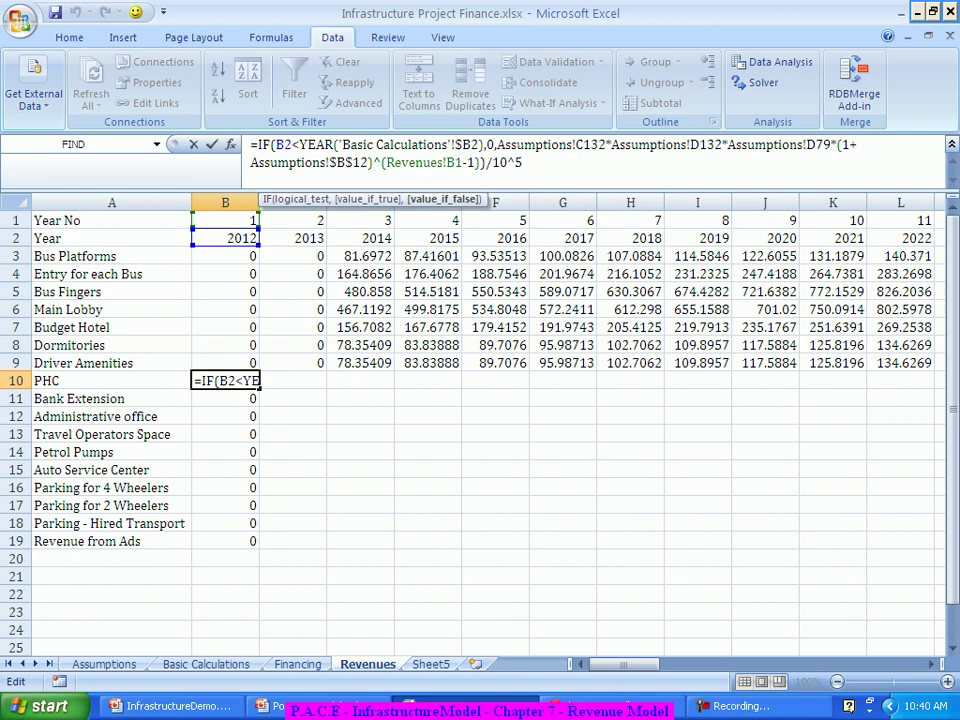
key(F4)
click(729, 144)
key(F4)
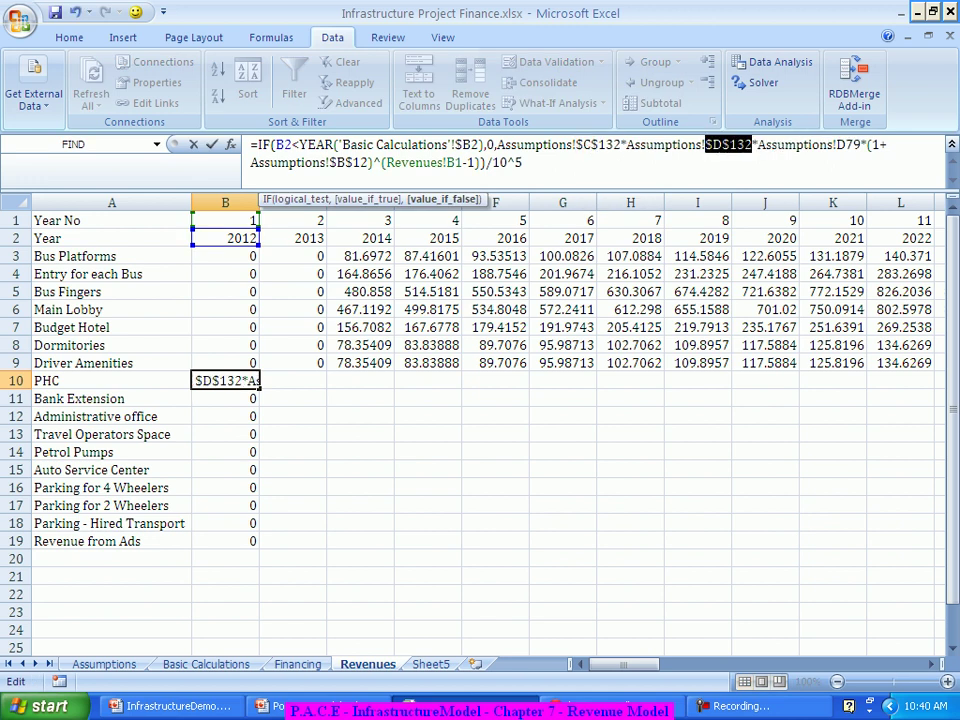
click(846, 144)
key(F4)
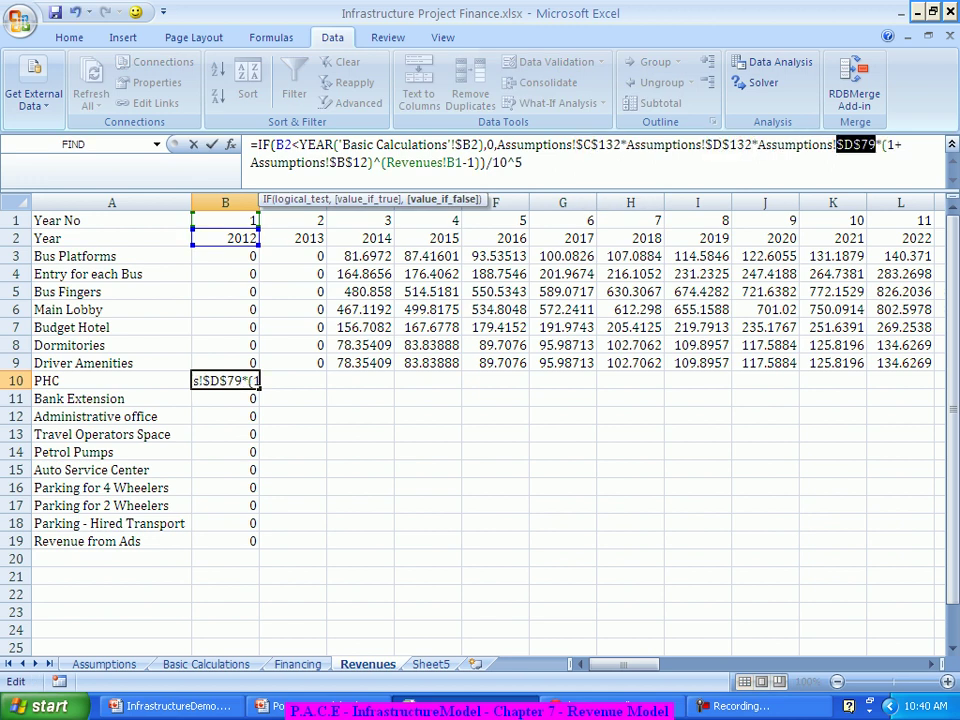
key(Return)
Fill the PHC formula from B10 across row 10 through the year 2044 in column AH.
click(225, 380)
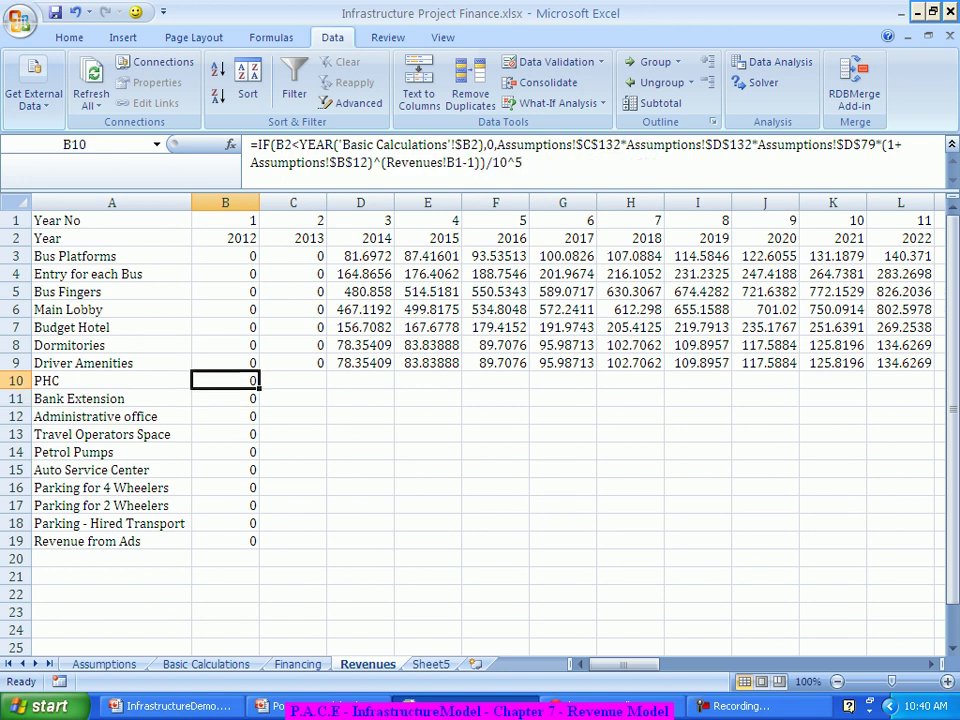
drag(258, 388, 505, 386)
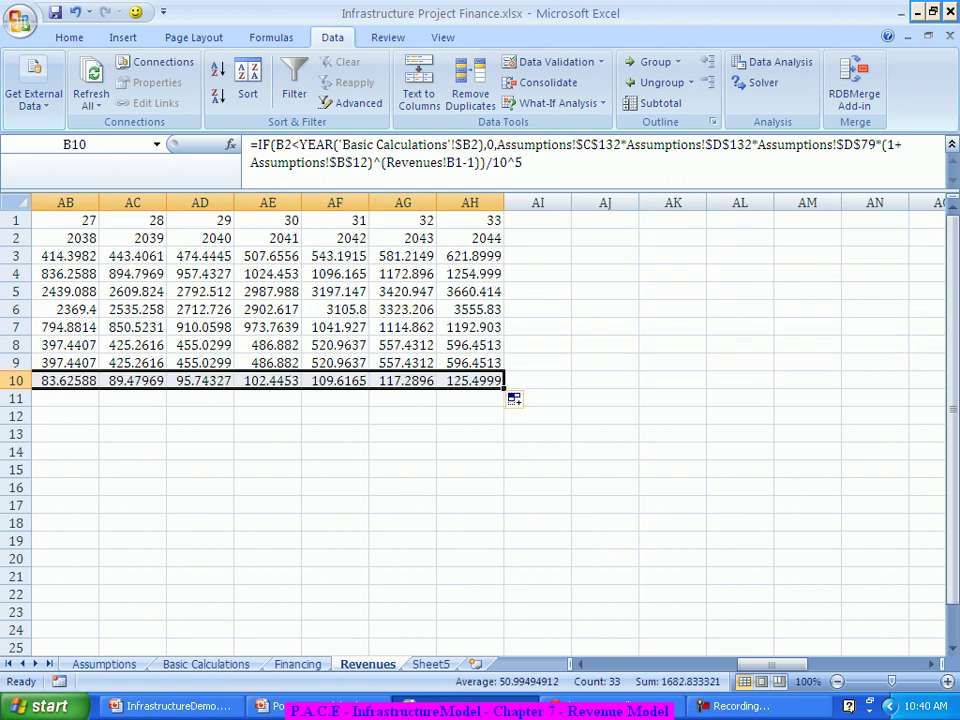
drag(771, 664, 623, 664)
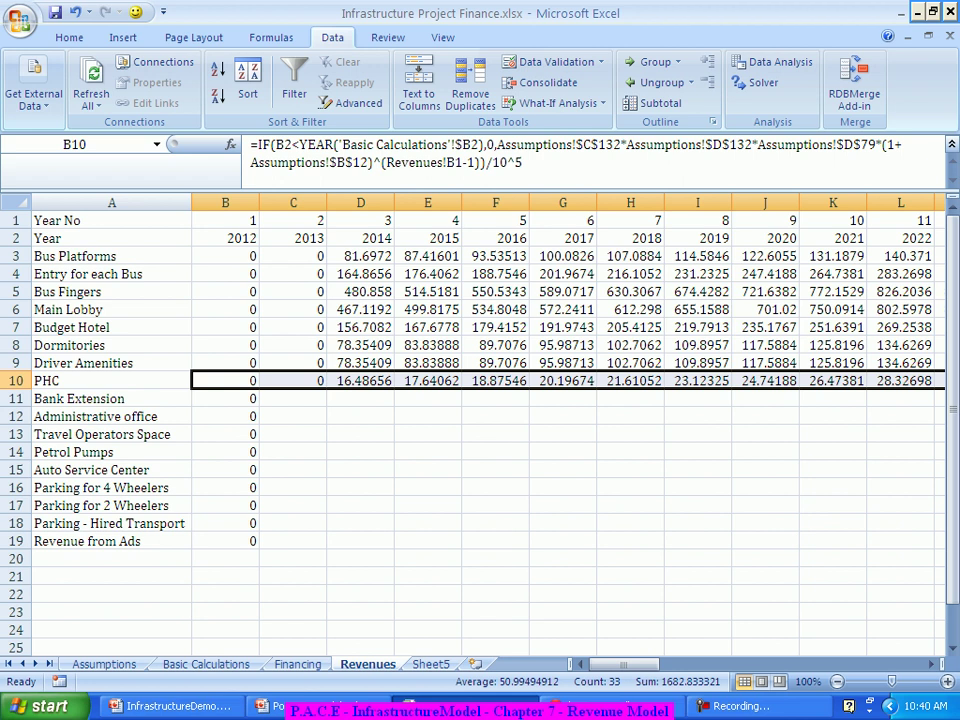
Remove the four Bus Fingers factors from the Bank Extension formula in B11, keeping the year test and growth term.
click(225, 398)
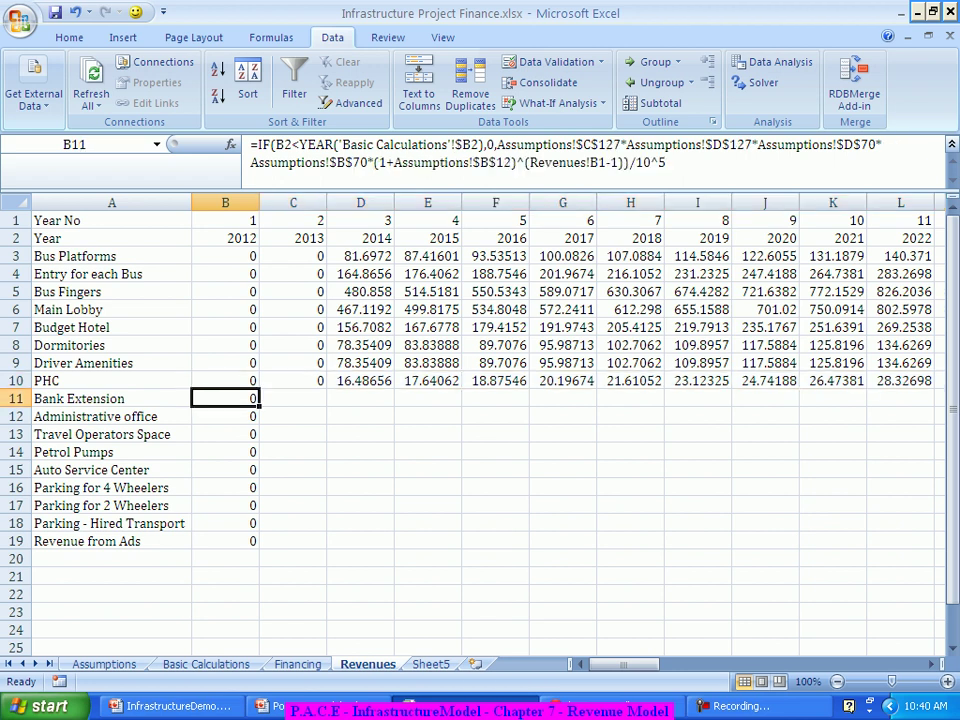
drag(497, 145, 372, 162)
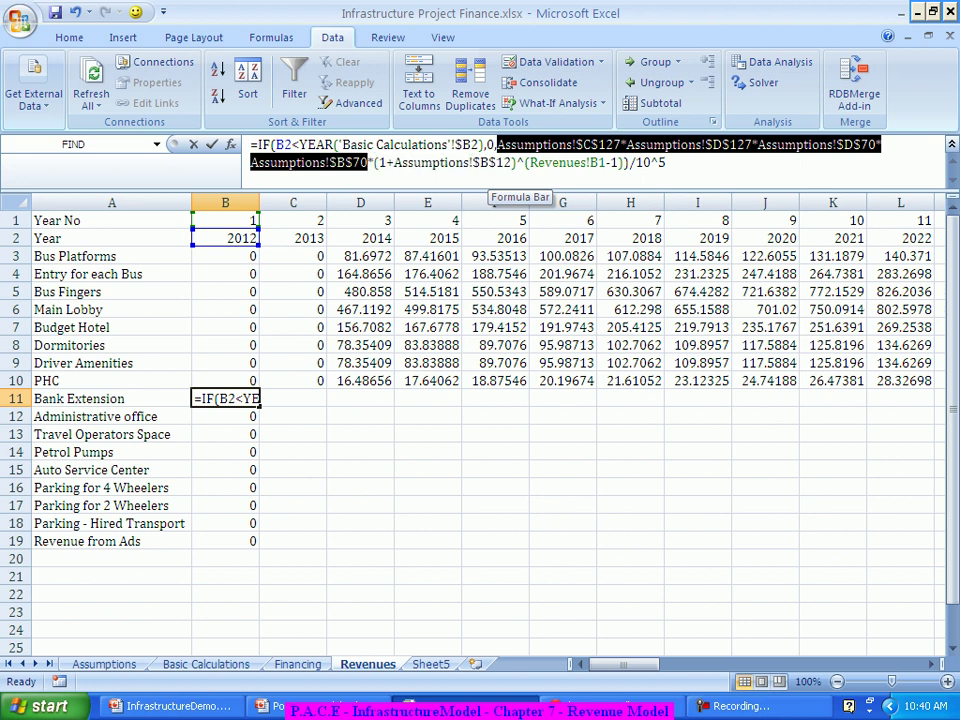
key(Delete)
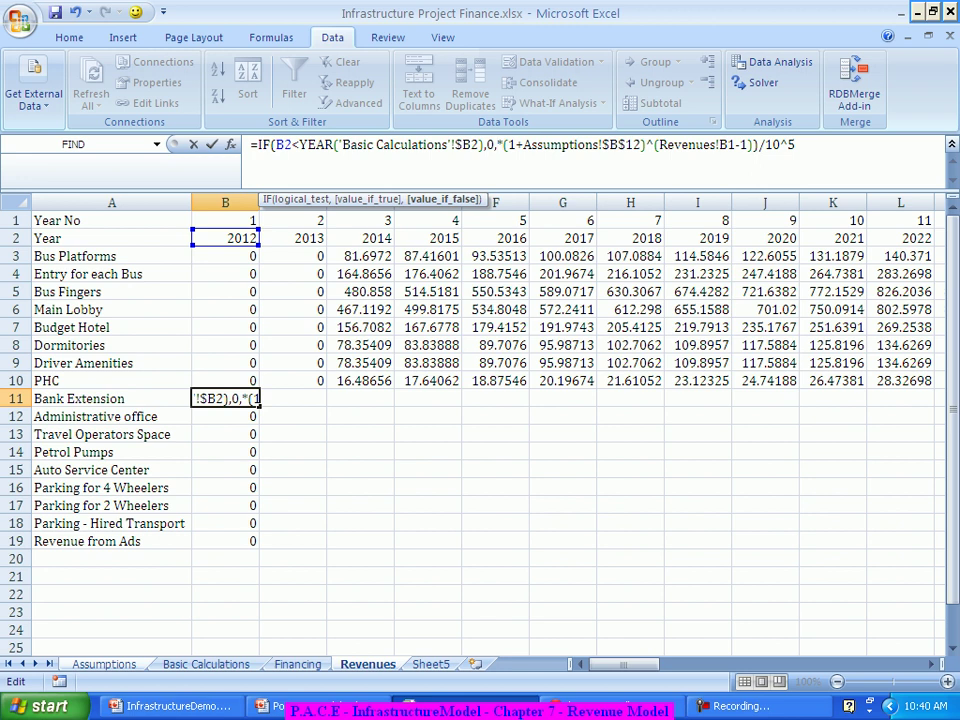
Complete the Bank Extension formula in B11 with the product of Assumptions B73, D73, C133 and D133, and enter it.
click(104, 664)
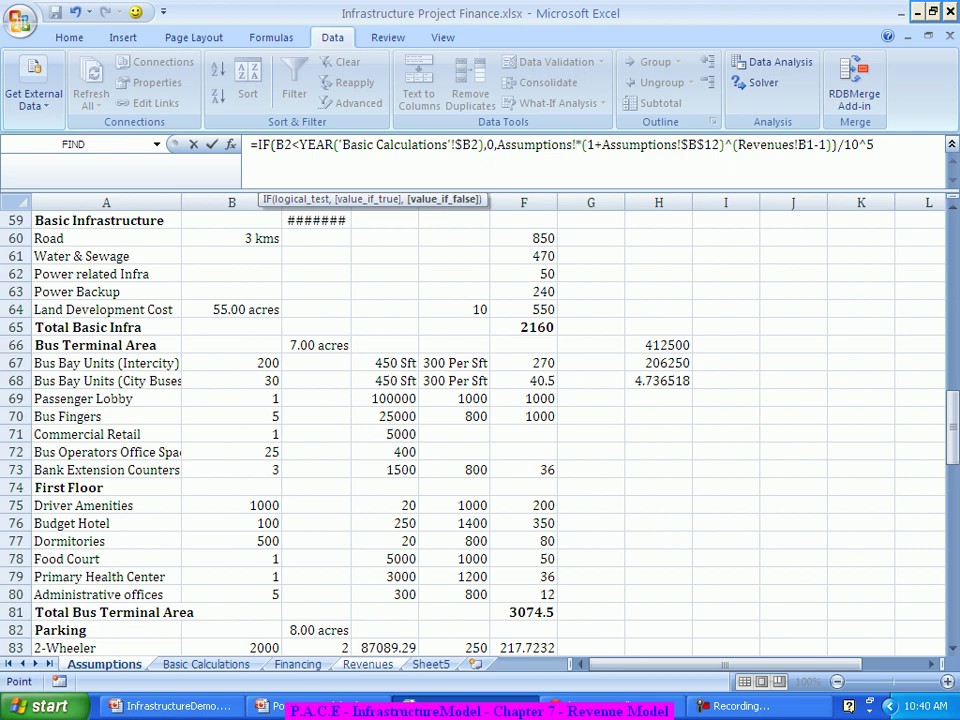
click(231, 469)
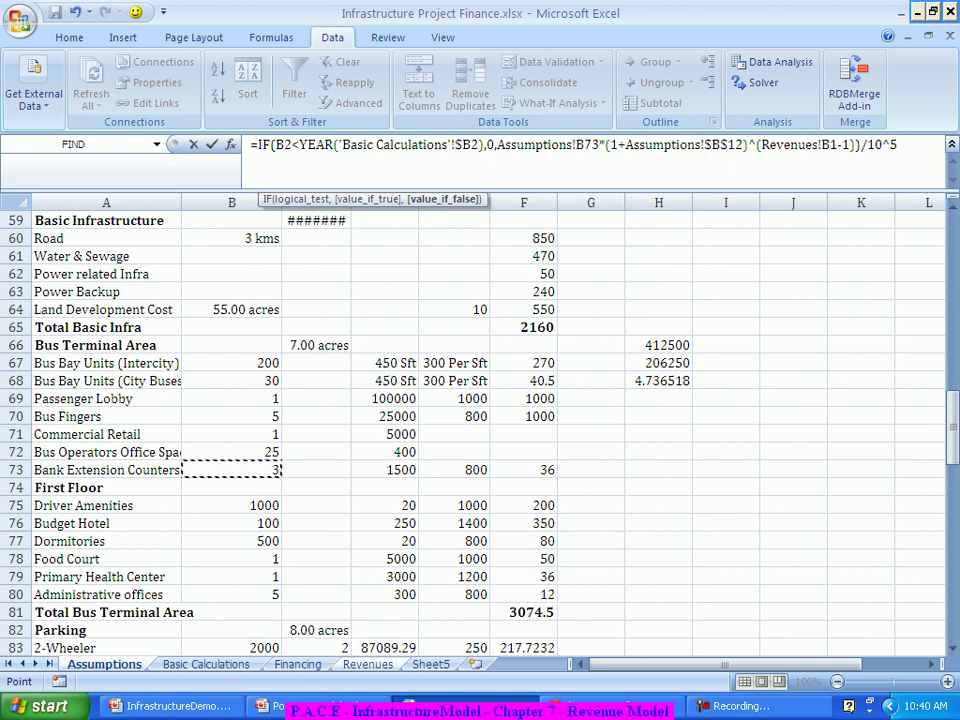
text(*)
click(384, 469)
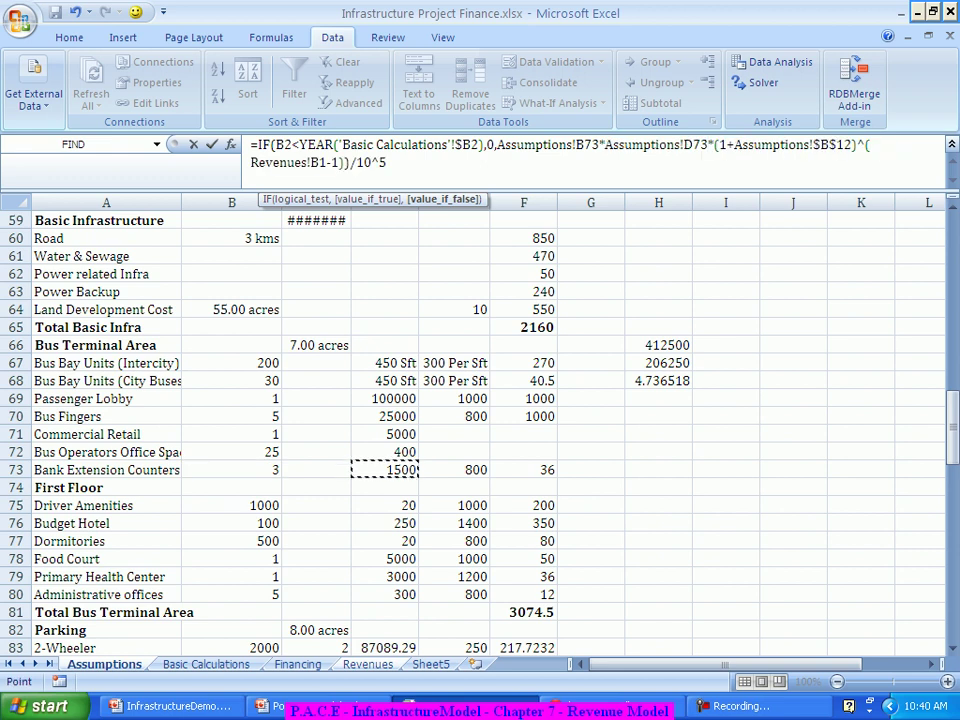
text(*)
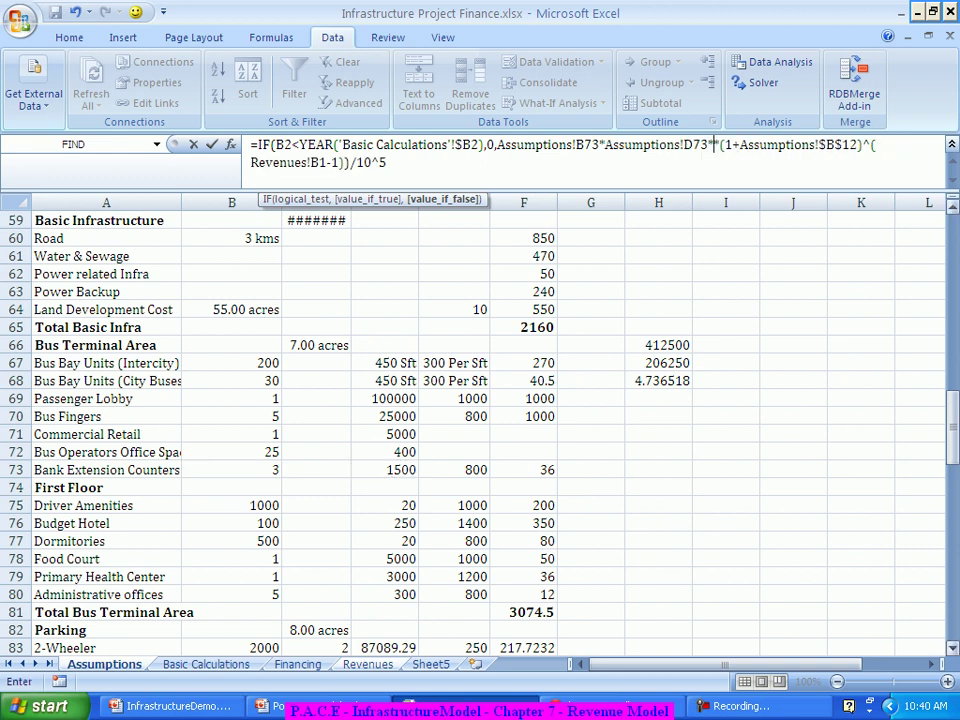
drag(951, 425, 951, 440)
click(330, 523)
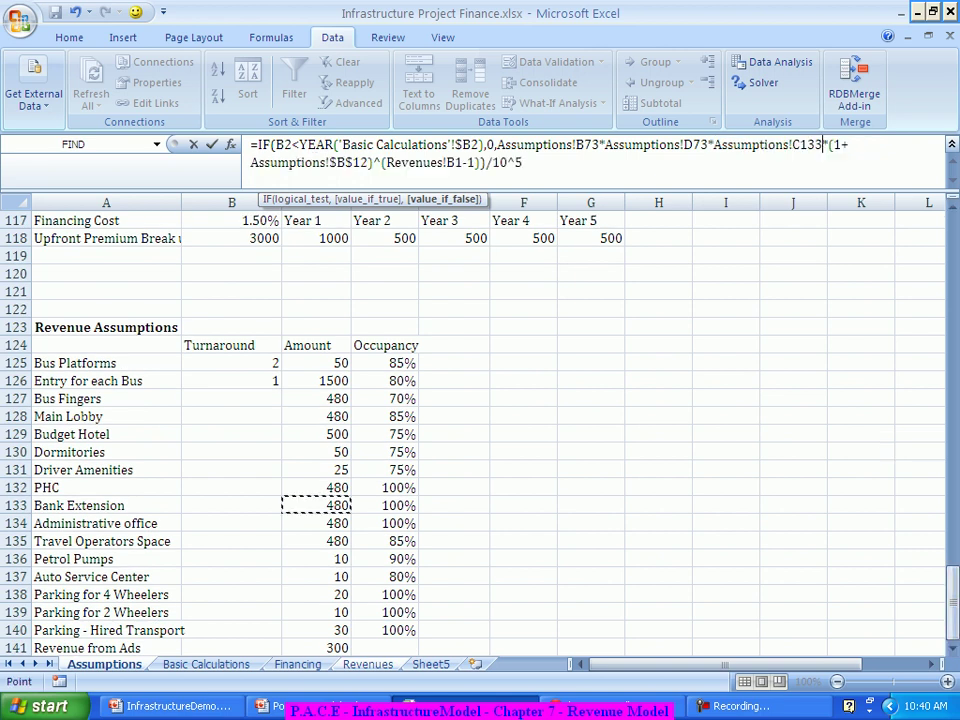
text(*)
click(385, 505)
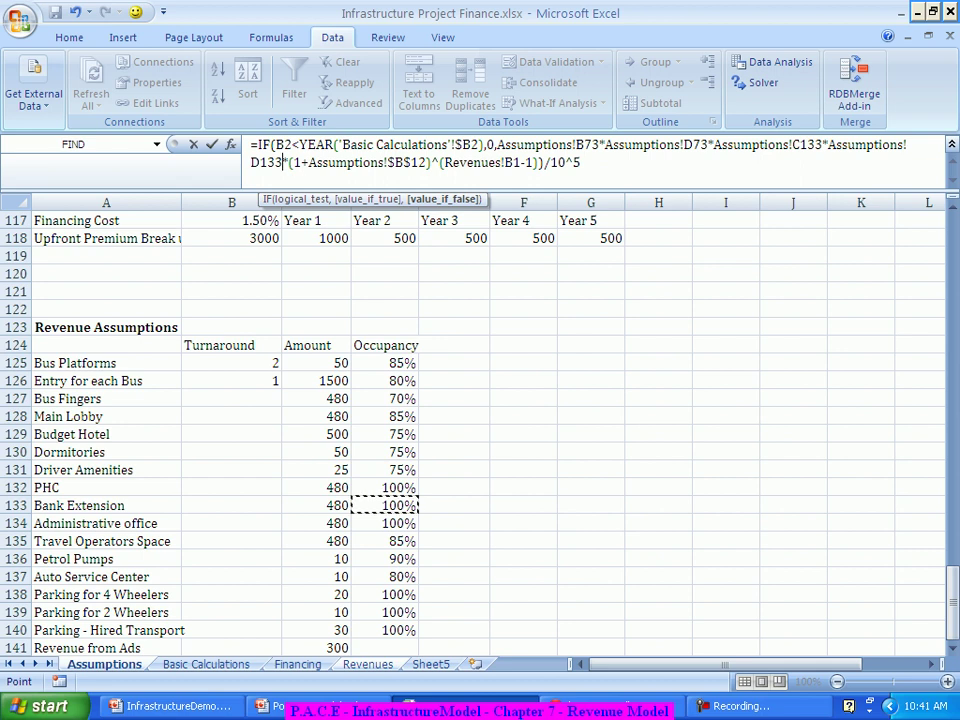
key(Return)
Make the B73, D73, C133 and D133 references to the Assumptions sheet absolute in the Bank Extension formula in B11.
click(225, 398)
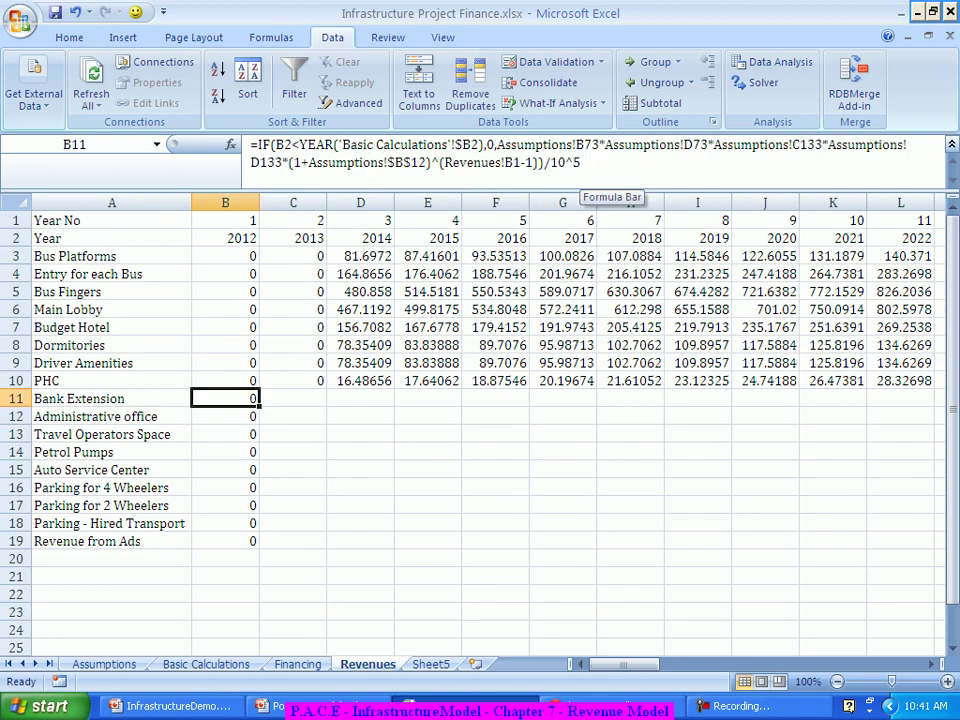
click(592, 145)
key(F4)
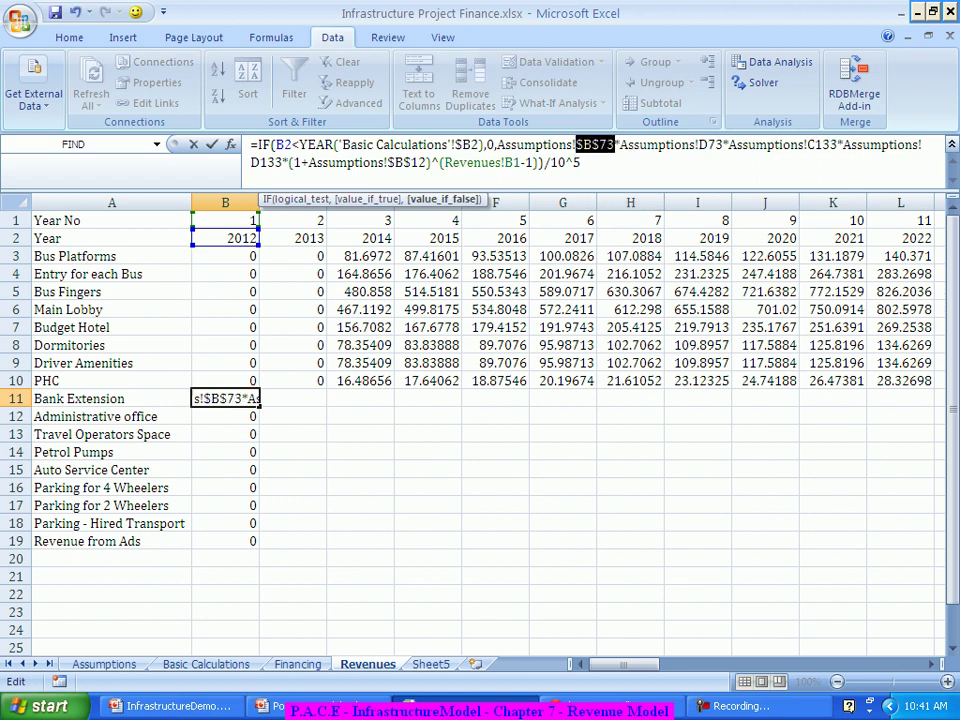
click(697, 145)
key(F4)
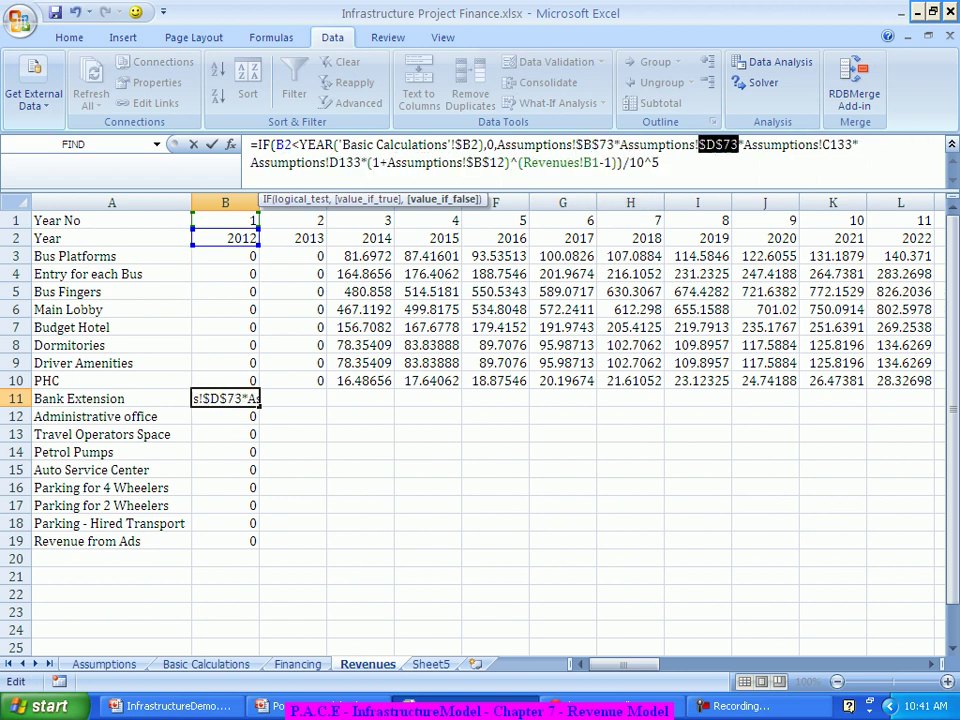
click(838, 145)
key(F4)
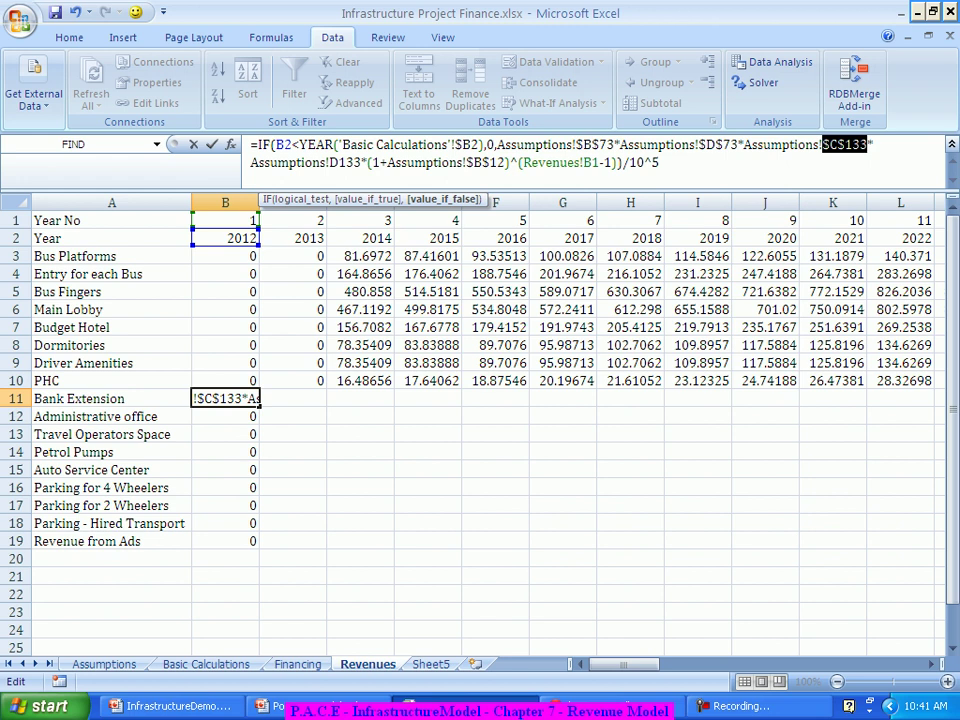
click(330, 162)
key(F4)
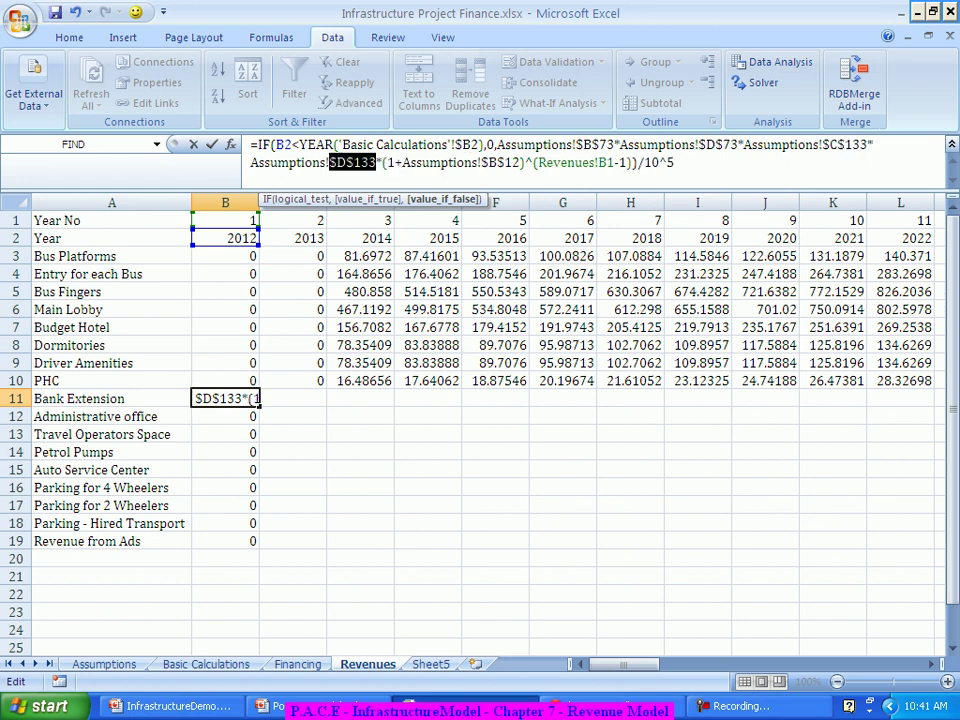
key(Return)
Fill the Bank Extension formula from B11 across row 11 through the year 2044 in column AH.
key(Up)
key(Up)
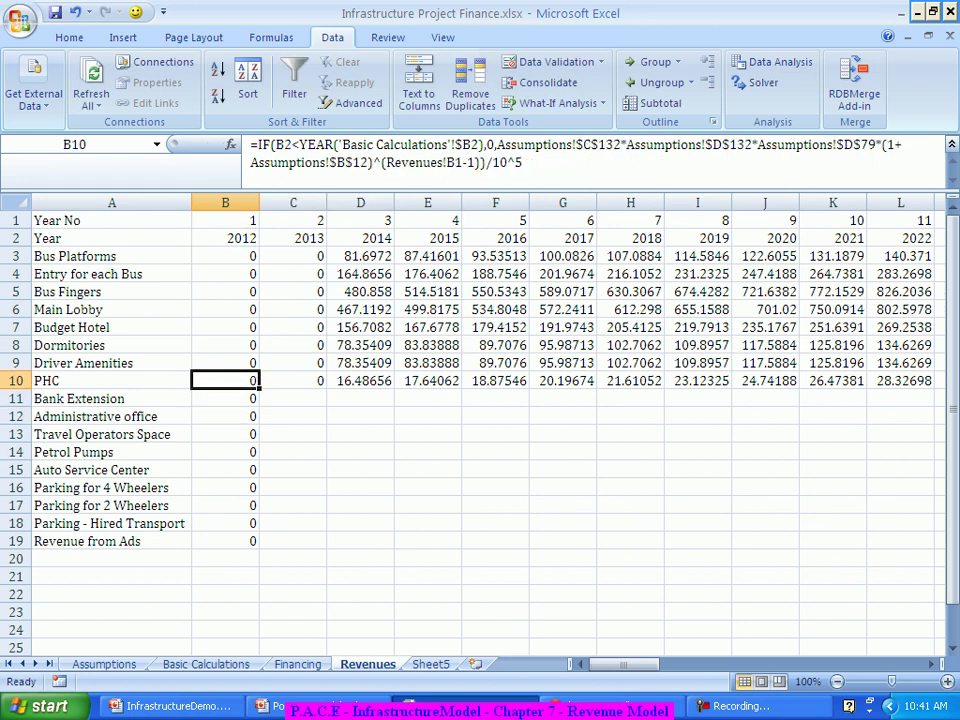
key(Down)
drag(258, 406, 770, 403)
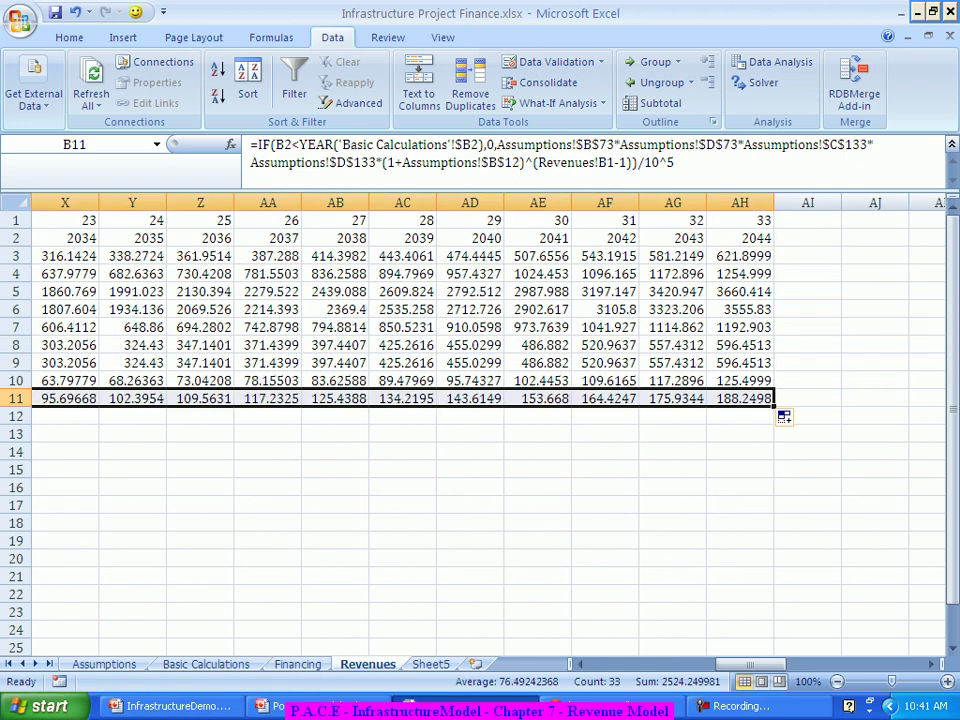
Remove the four Bus Fingers factors from the Administrative office formula in B12, keeping the year test and growth term.
drag(750, 664, 624, 664)
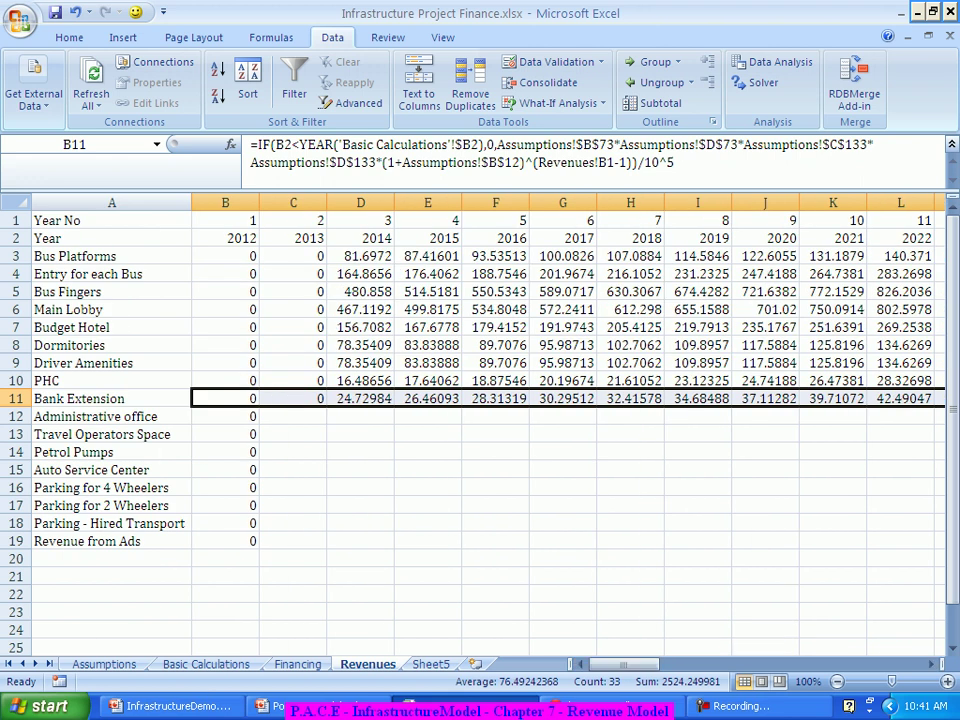
click(225, 416)
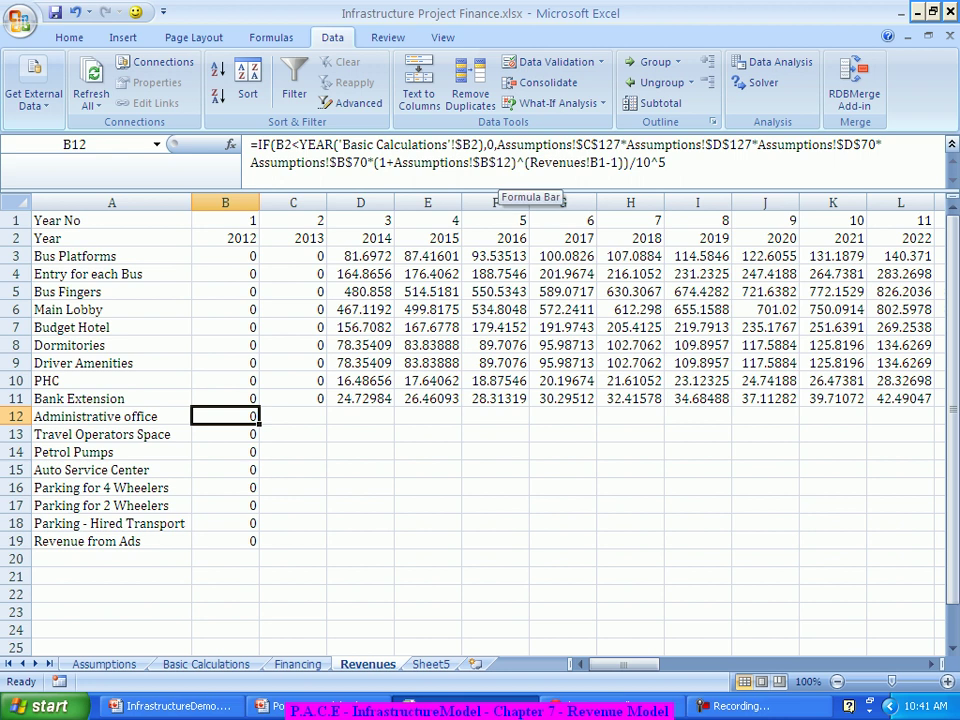
drag(497, 145, 368, 162)
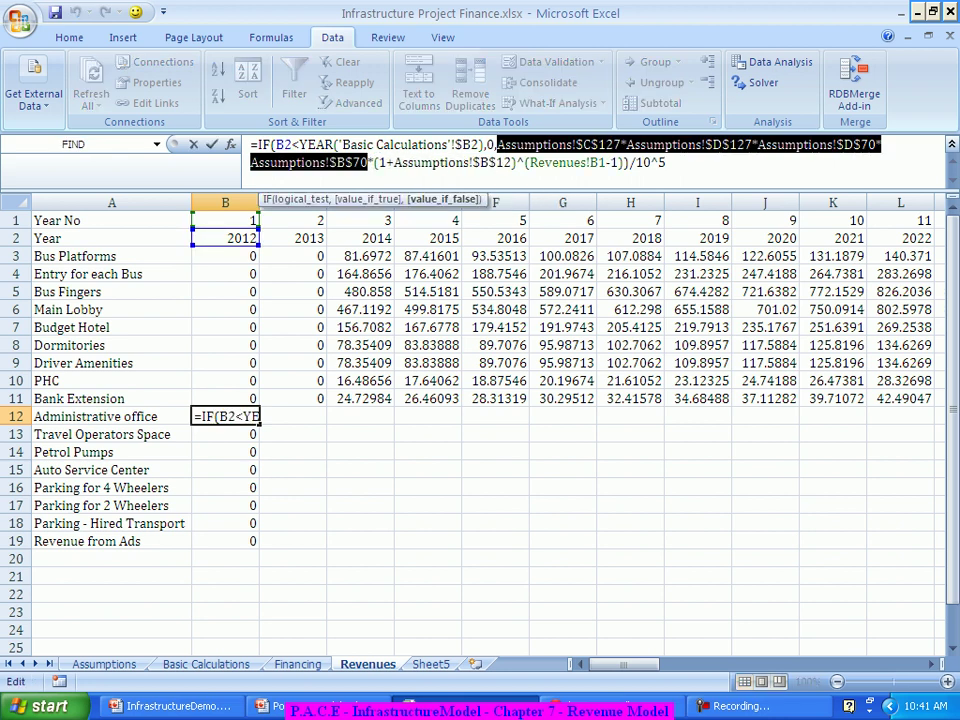
key(Delete)
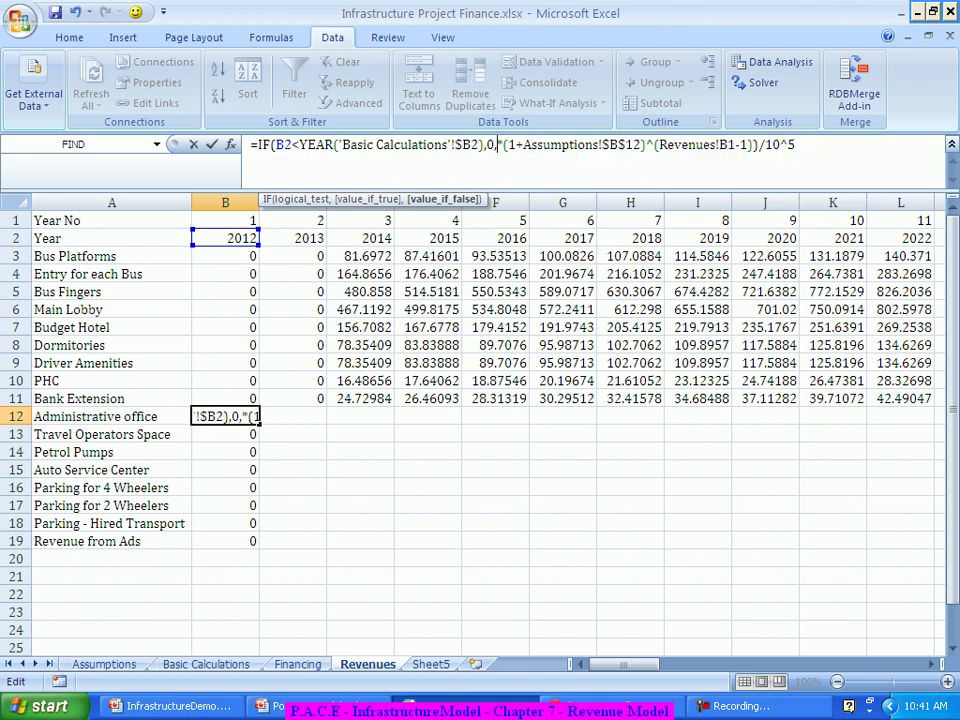
Insert the product of Assumptions C134, D134, B80 and D80 before the growth term of the Administrative office formula in B12.
click(103, 664)
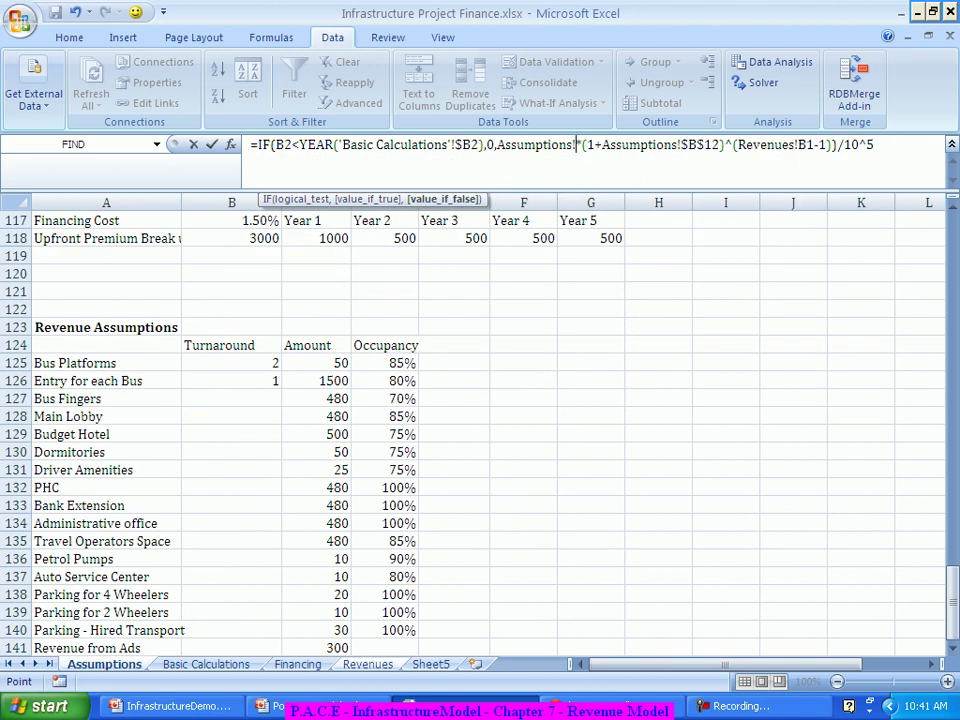
click(315, 523)
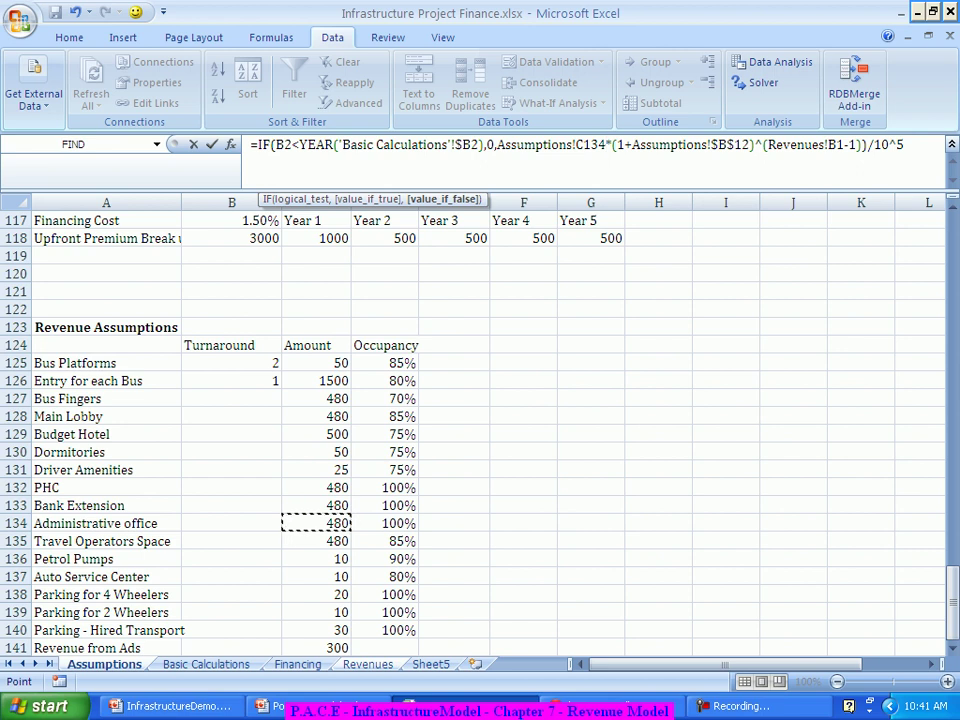
click(612, 145)
text(*)
click(385, 523)
text(*)
drag(952, 600, 952, 455)
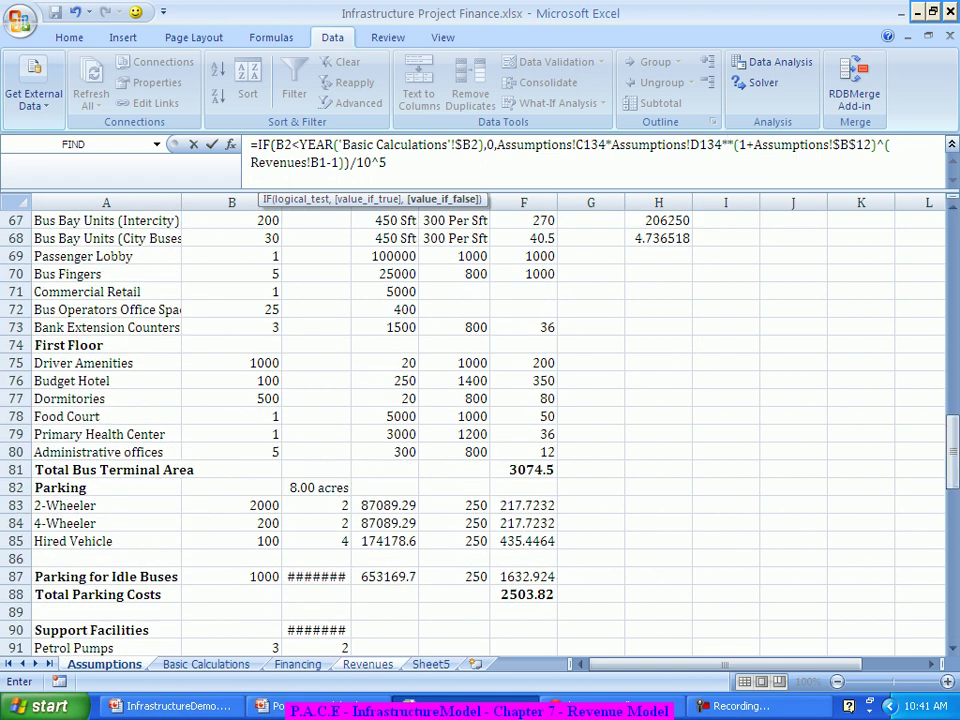
click(250, 452)
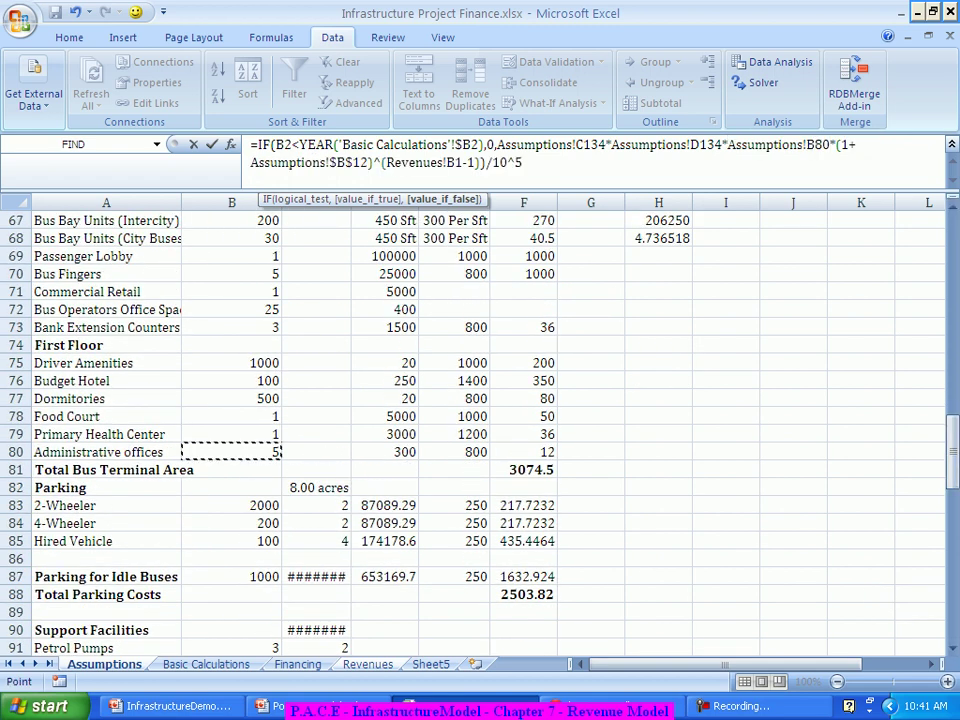
text(*)
click(385, 452)
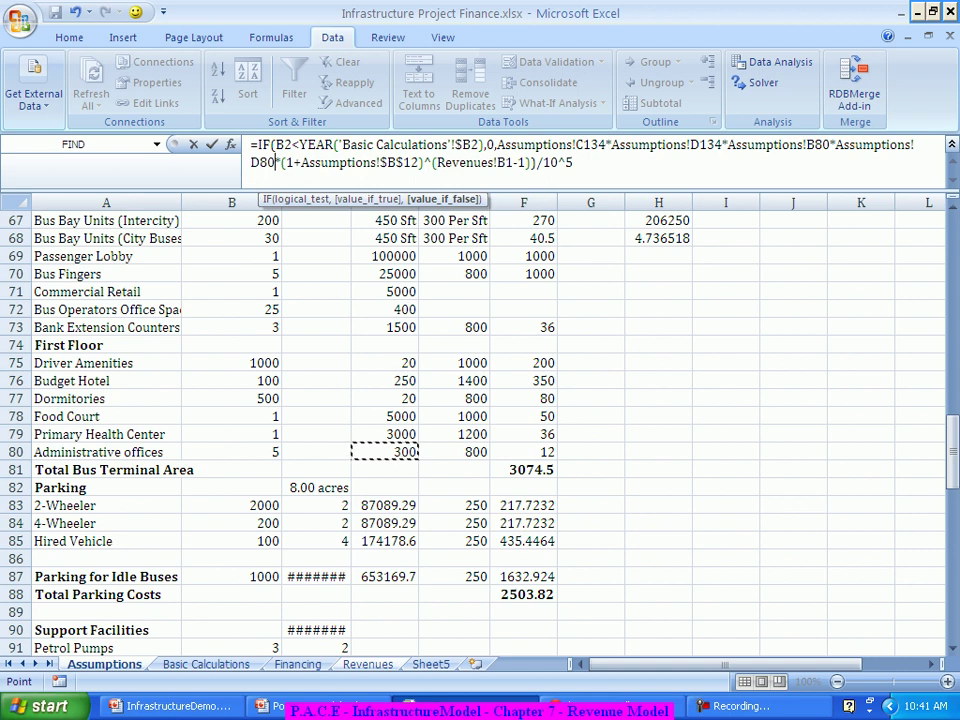
Make the C134, D134, B80 and D80 references to the Assumptions sheet absolute in the Administrative office formula in B12.
click(590, 144)
key(F4)
click(714, 144)
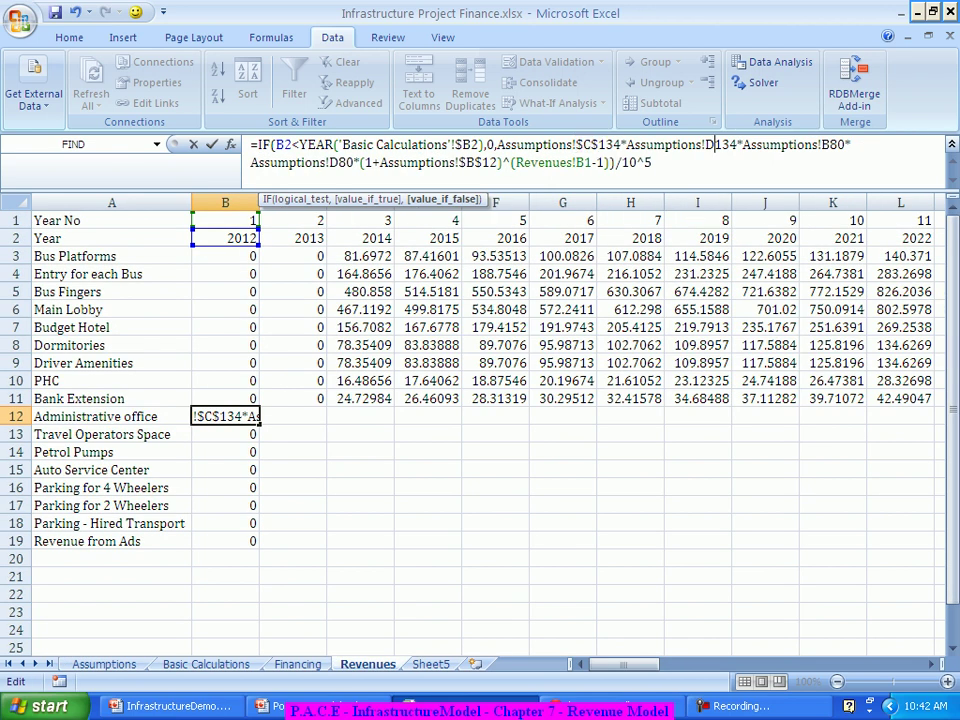
key(F4)
click(852, 144)
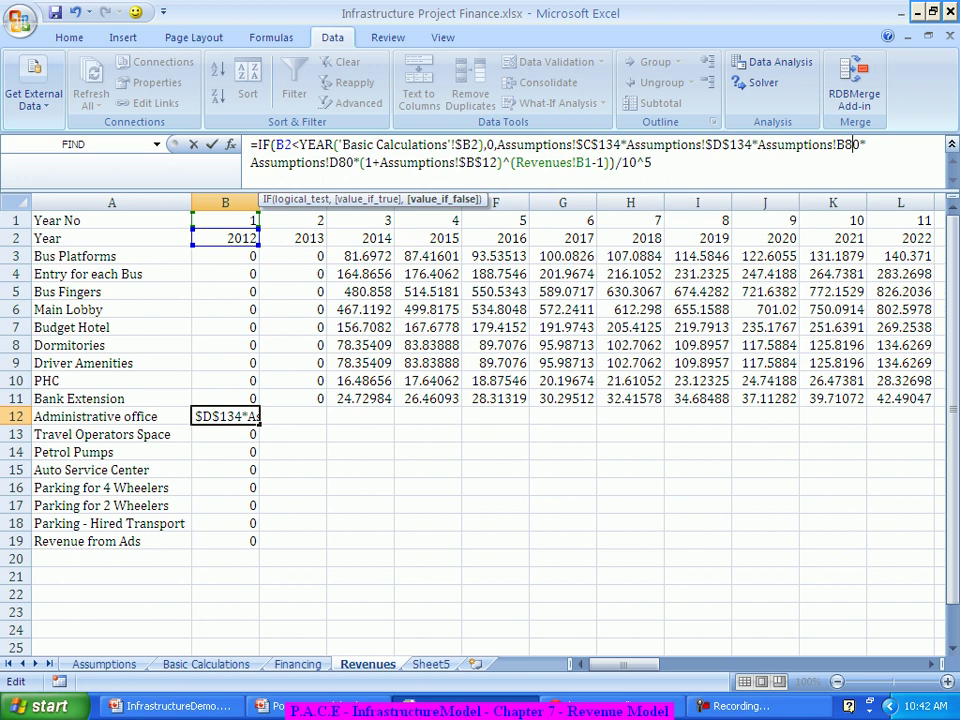
key(F4)
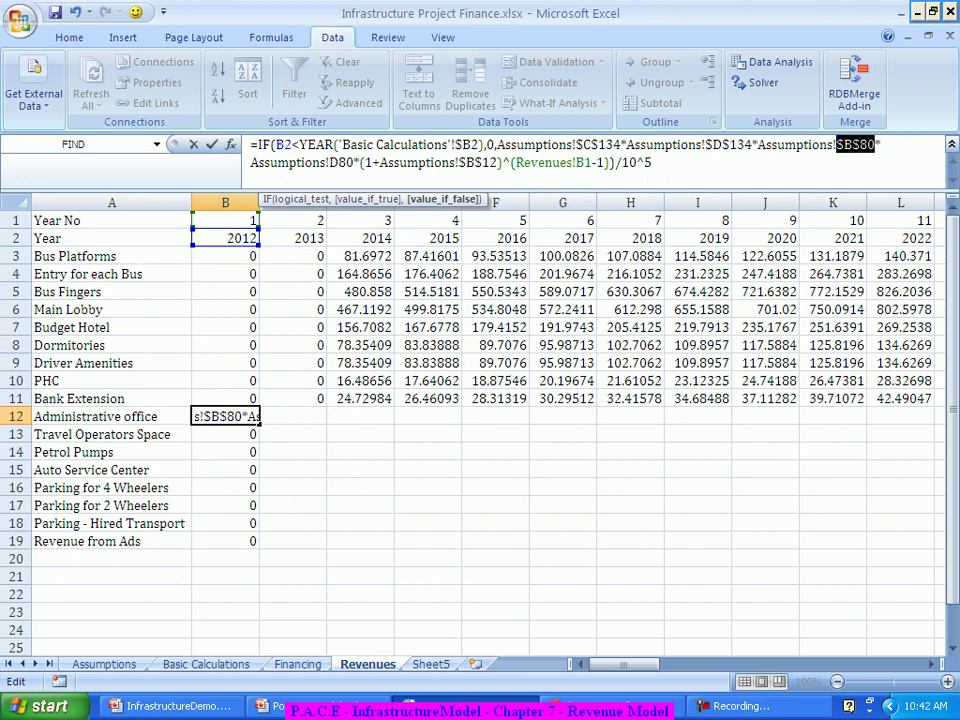
click(345, 162)
key(F4)
key(Return)
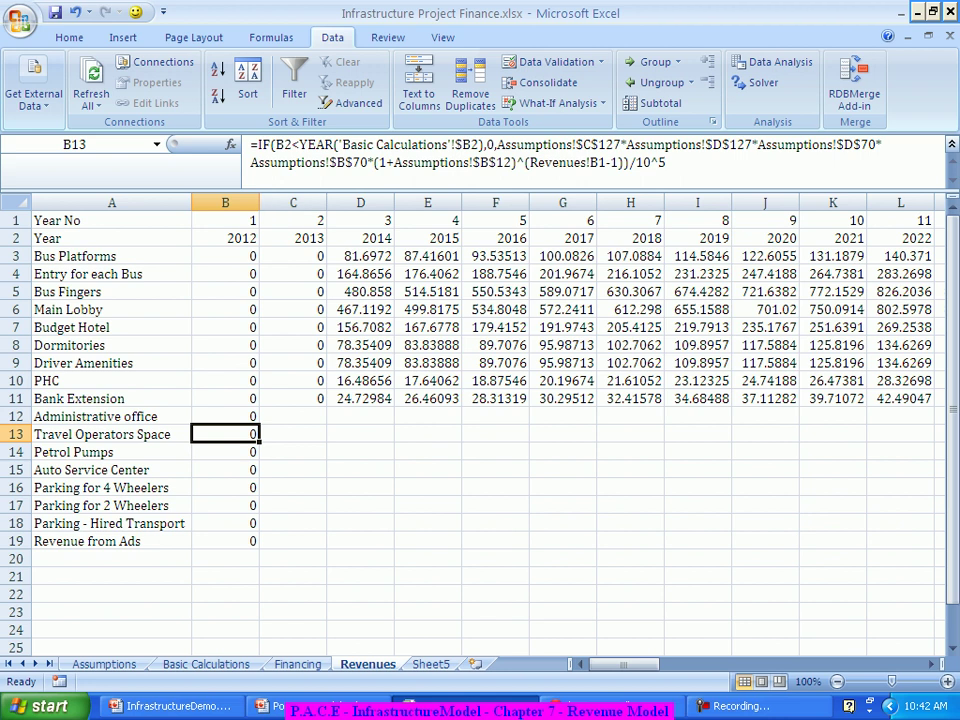
Remove the four Bus Fingers factors from the Travel Operators Space formula in B13, keeping the year test and growth term.
click(225, 416)
click(225, 434)
drag(497, 144, 368, 163)
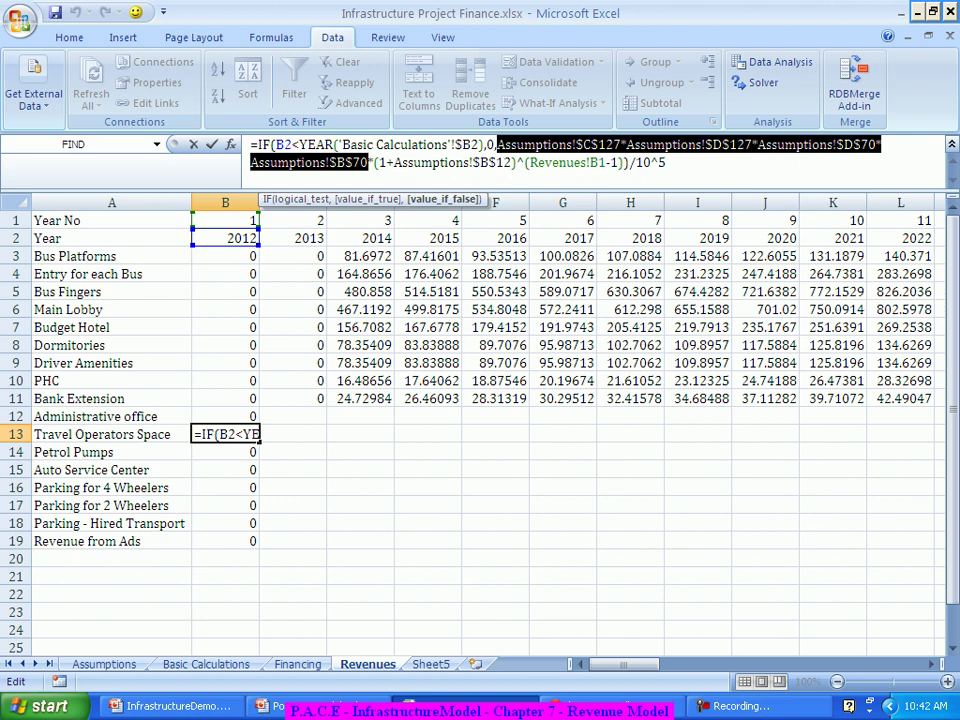
key(Delete)
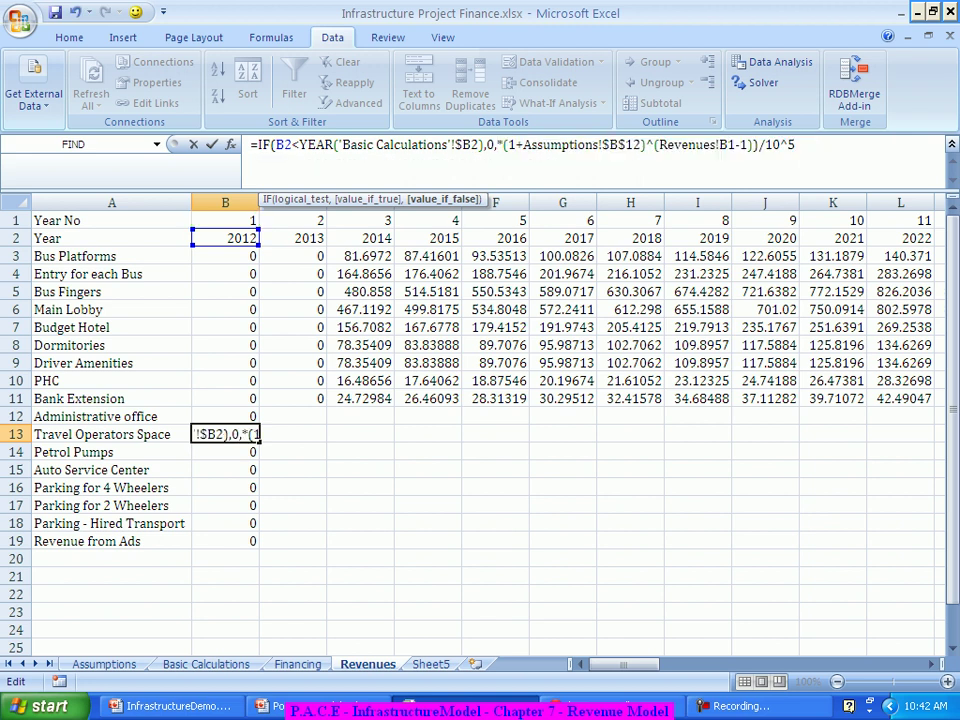
Insert the product of Assumptions B72, D72, C135 and D135 before the growth term of the Travel Operators Space formula in B13.
click(104, 664)
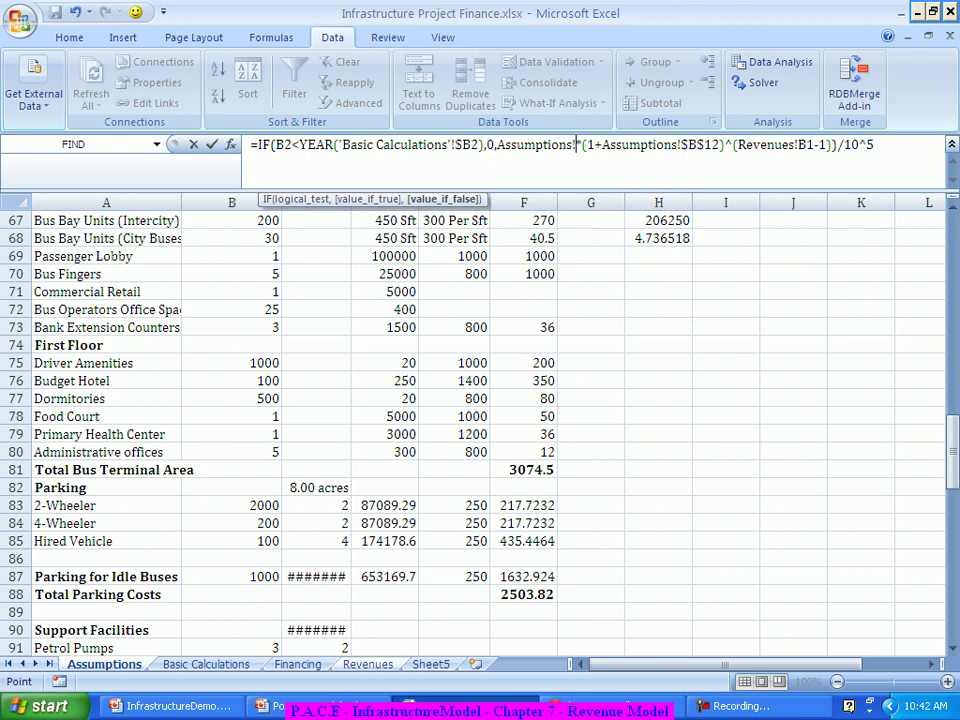
click(231, 309)
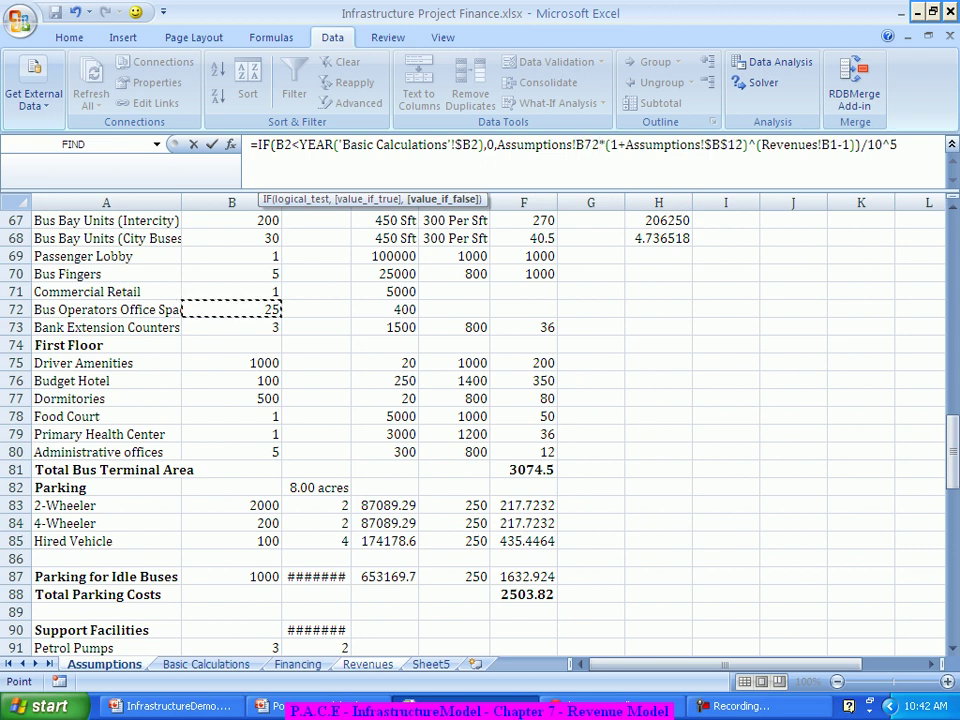
text(*)
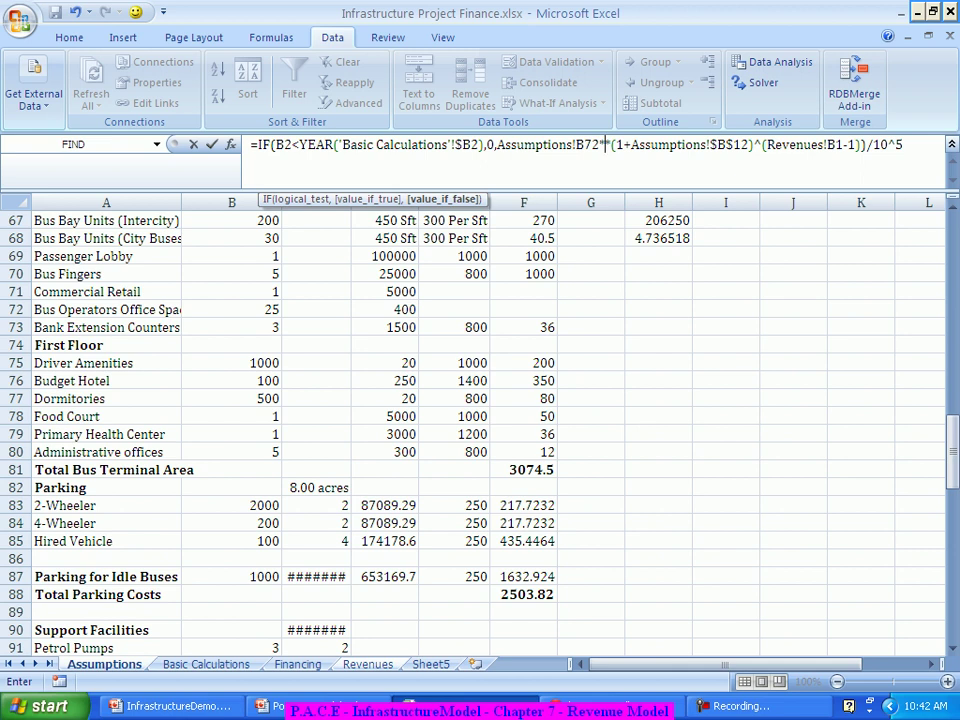
click(385, 309)
text(*)
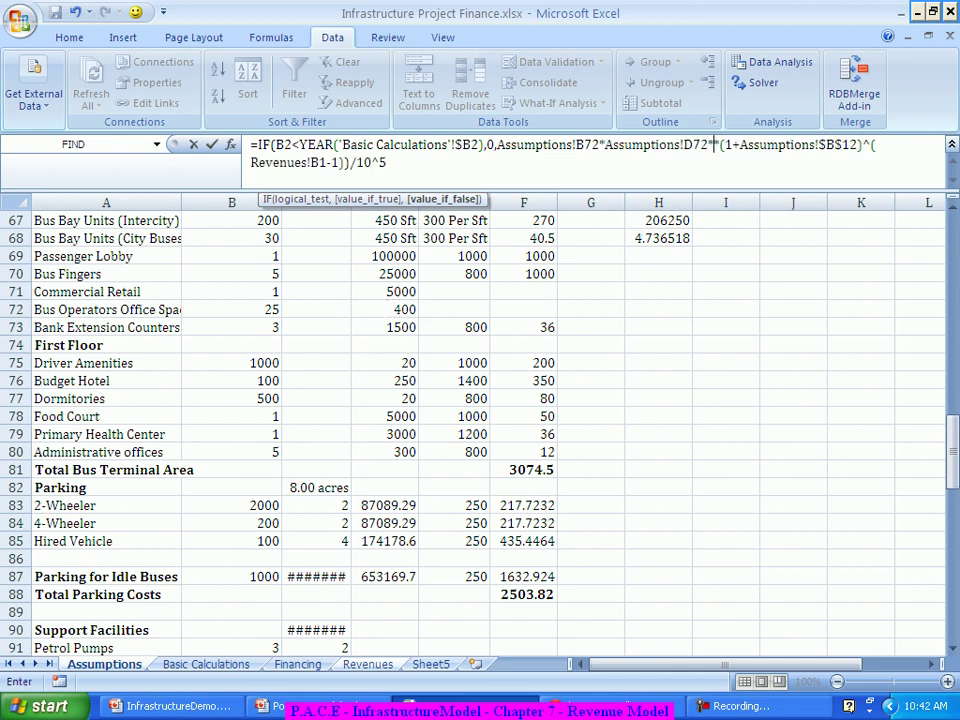
mouse_move(951, 450)
mouse_down()
mouse_move(952, 527)
mouse_move(952, 471)
mouse_up()
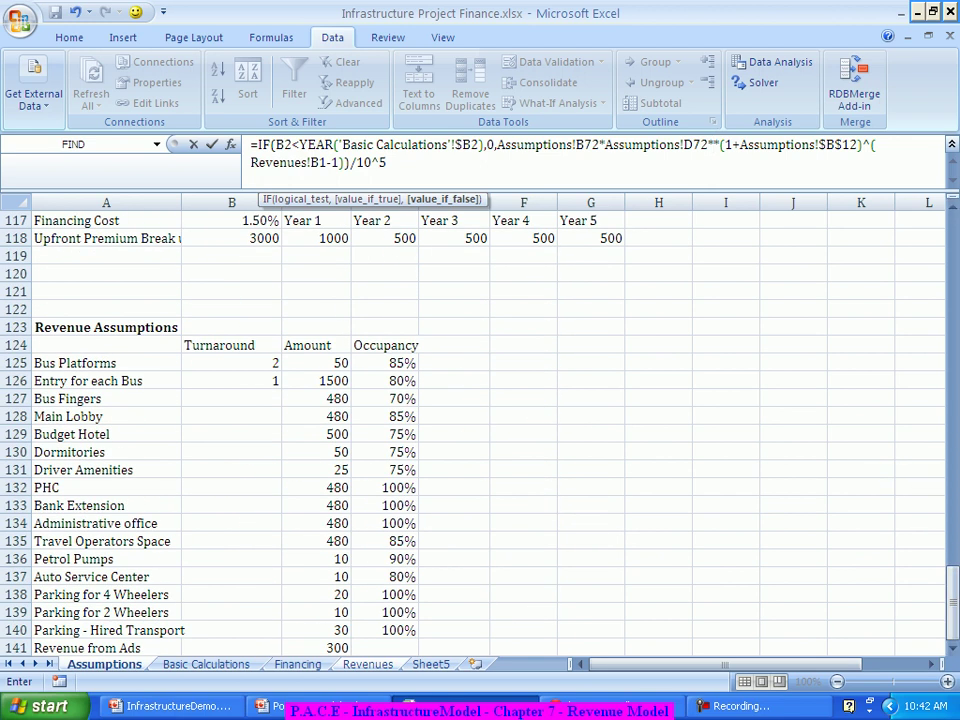
click(316, 541)
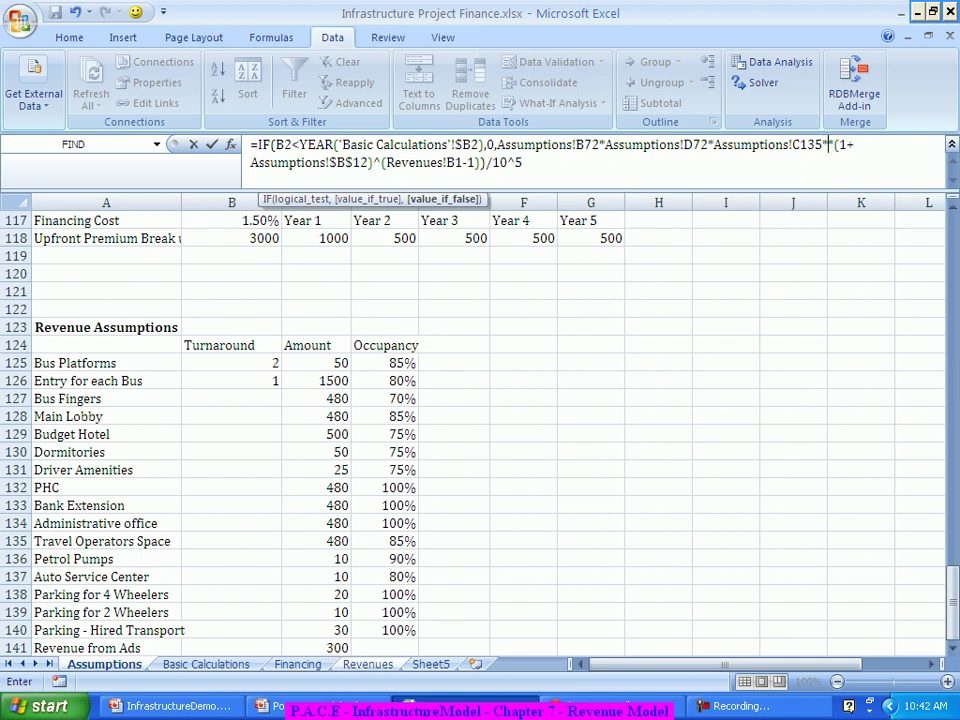
text(*)
click(400, 541)
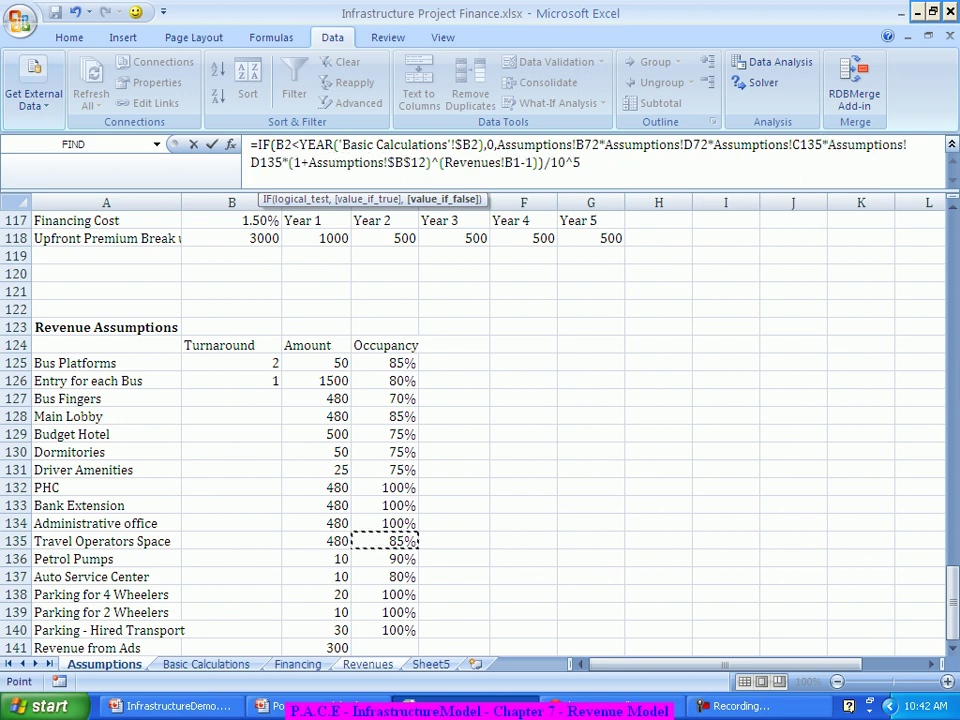
Make the B72, D72, C135 and D135 references to the Assumptions sheet absolute in the Travel Operators Space formula in B13.
click(596, 145)
key(F4)
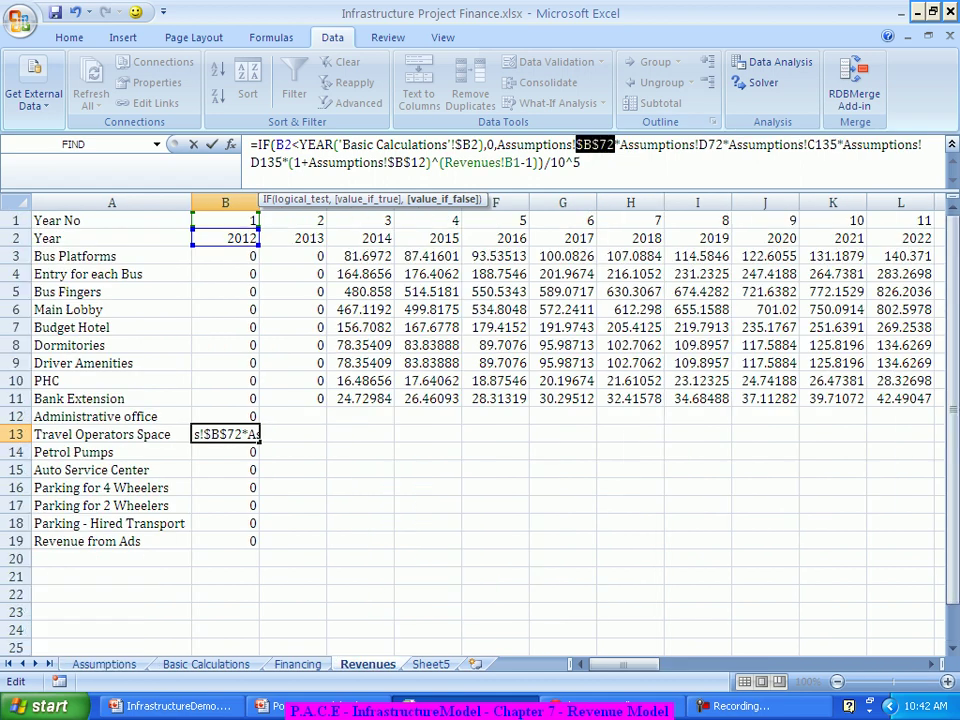
click(707, 145)
key(F4)
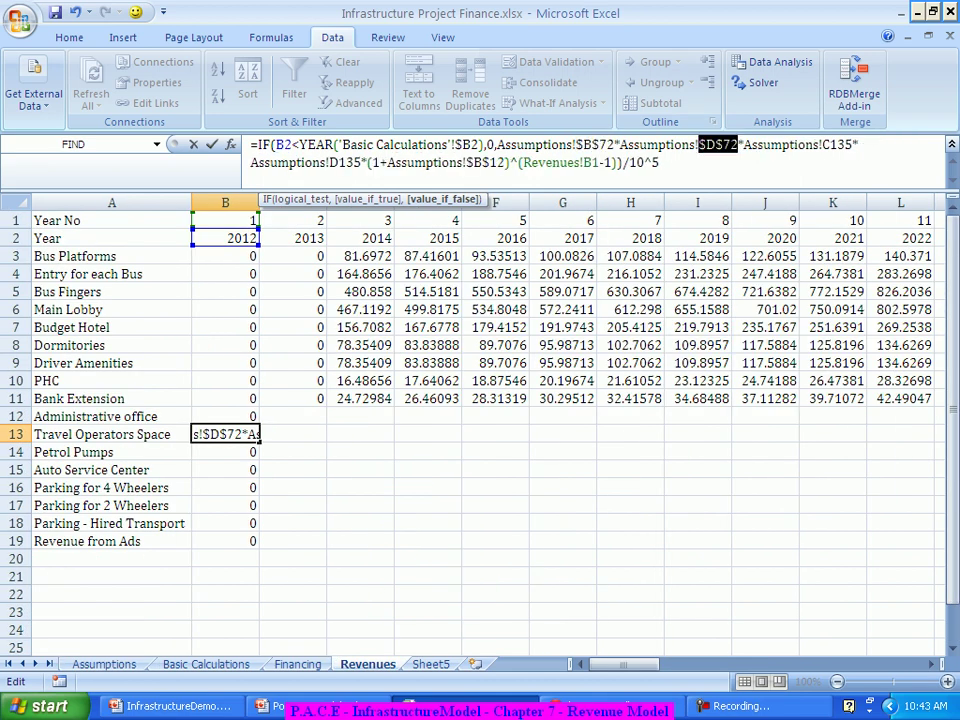
click(832, 145)
key(F4)
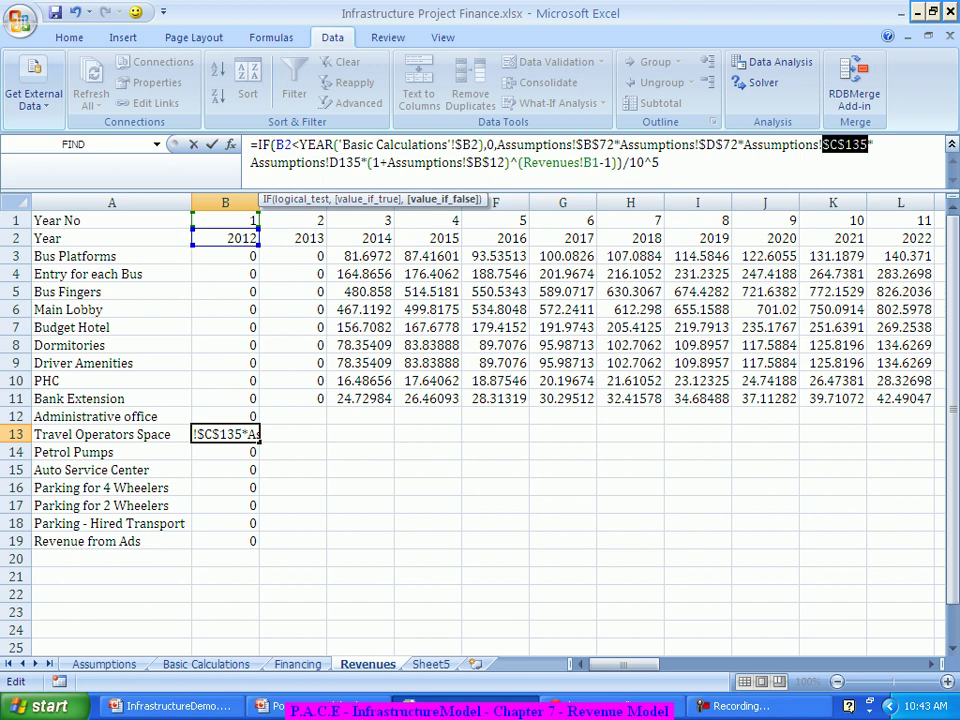
click(316, 162)
key(F4)
key(Return)
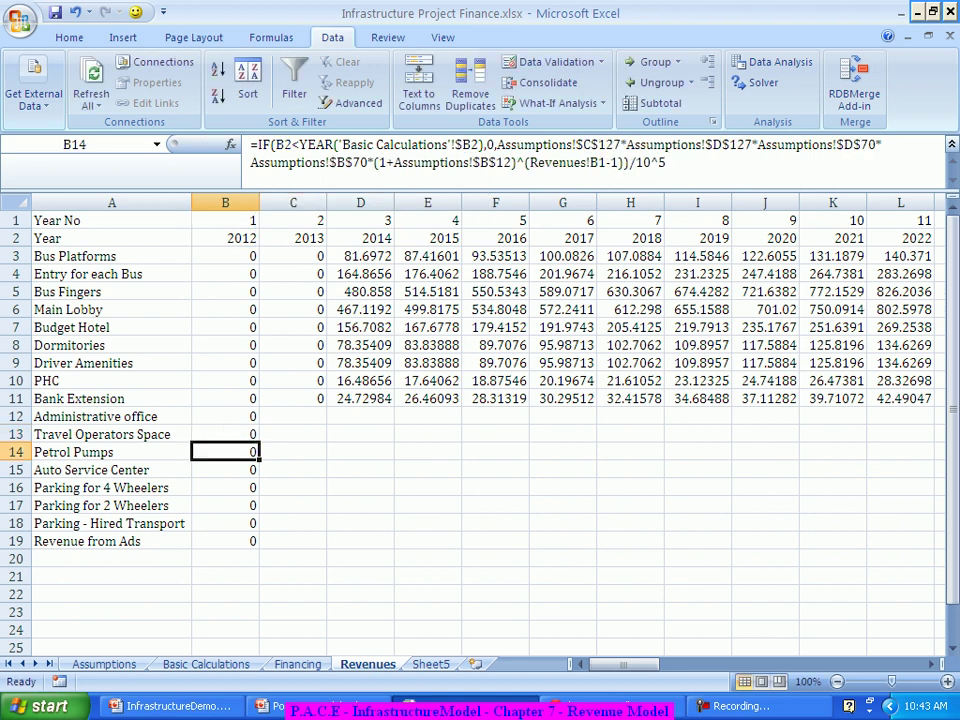
Replace the Bus Fingers factors in the Petrol Pumps formula in B14 with Assumptions C136*D136*C91 and remove the /10^5 division.
drag(497, 145, 368, 162)
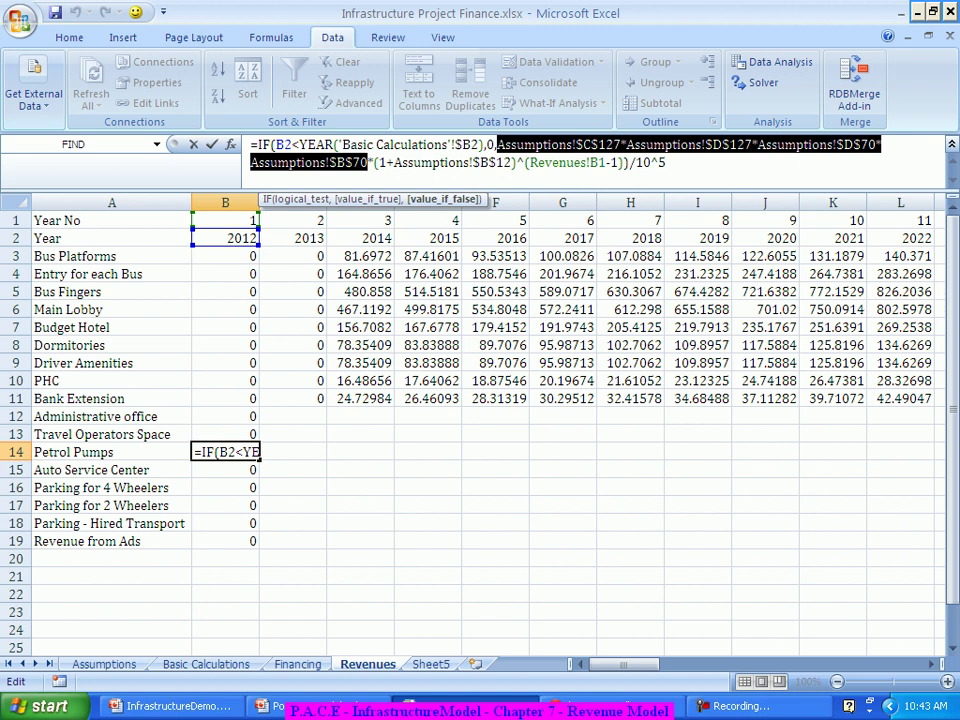
key(Delete)
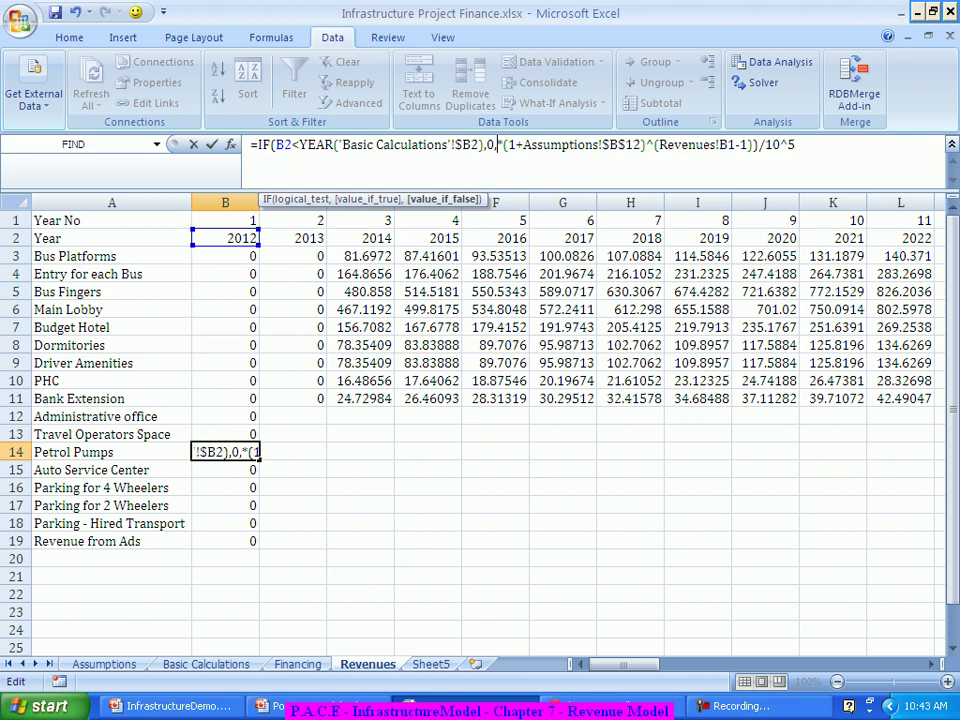
click(104, 664)
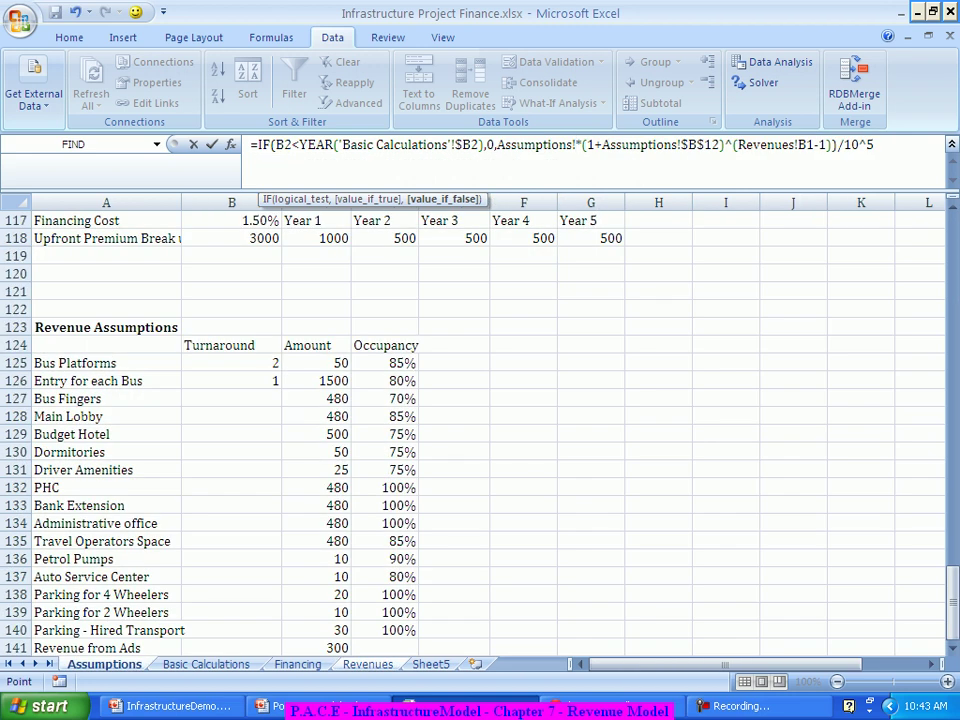
click(315, 558)
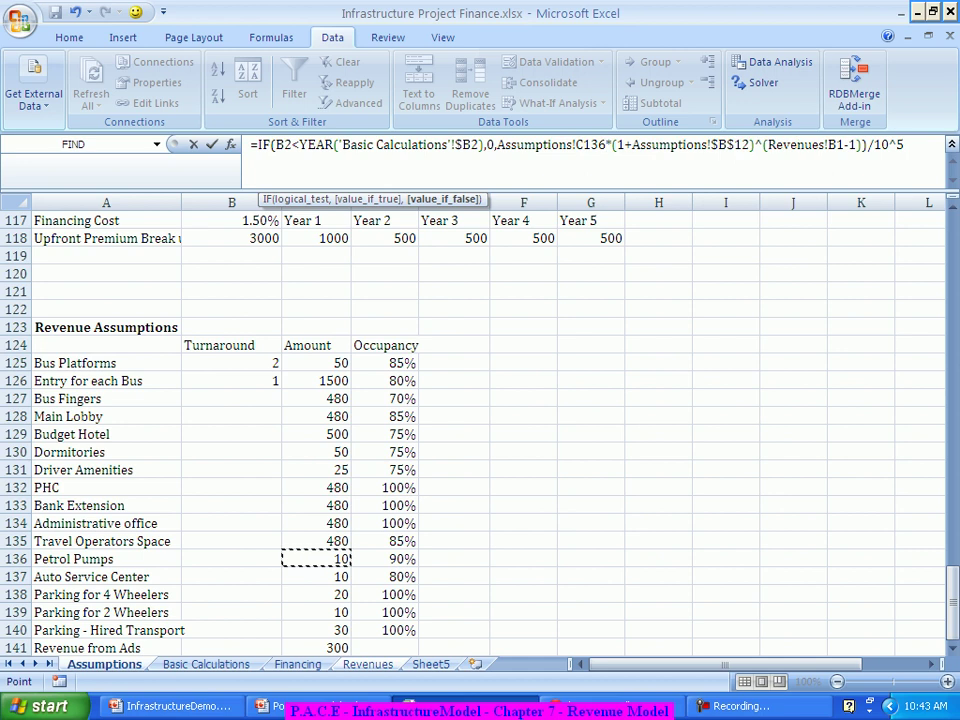
text(*)
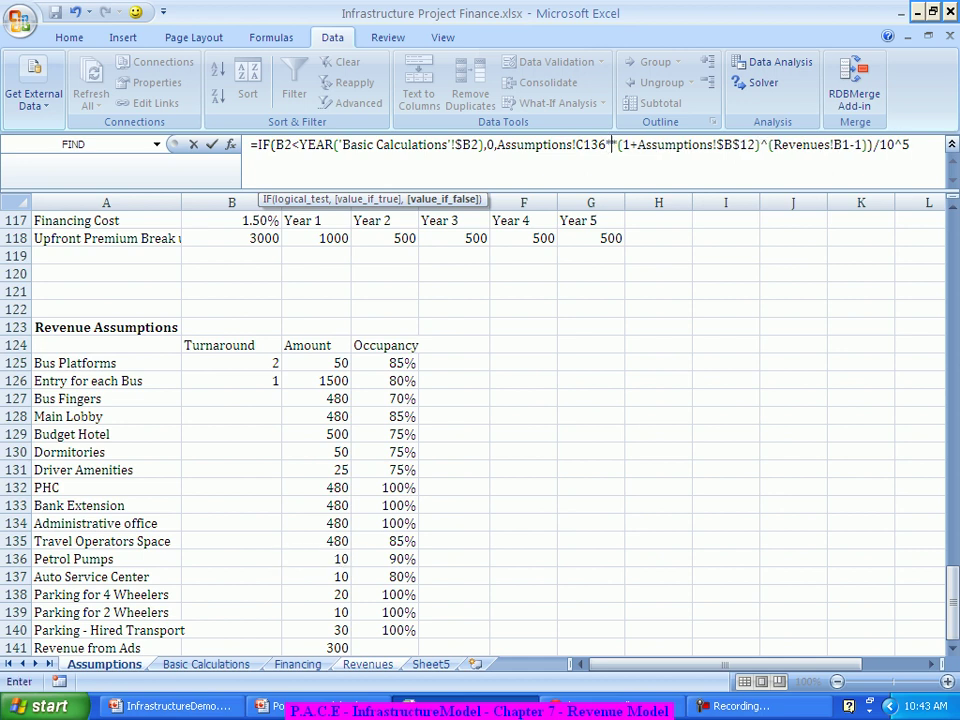
click(385, 558)
text(*)
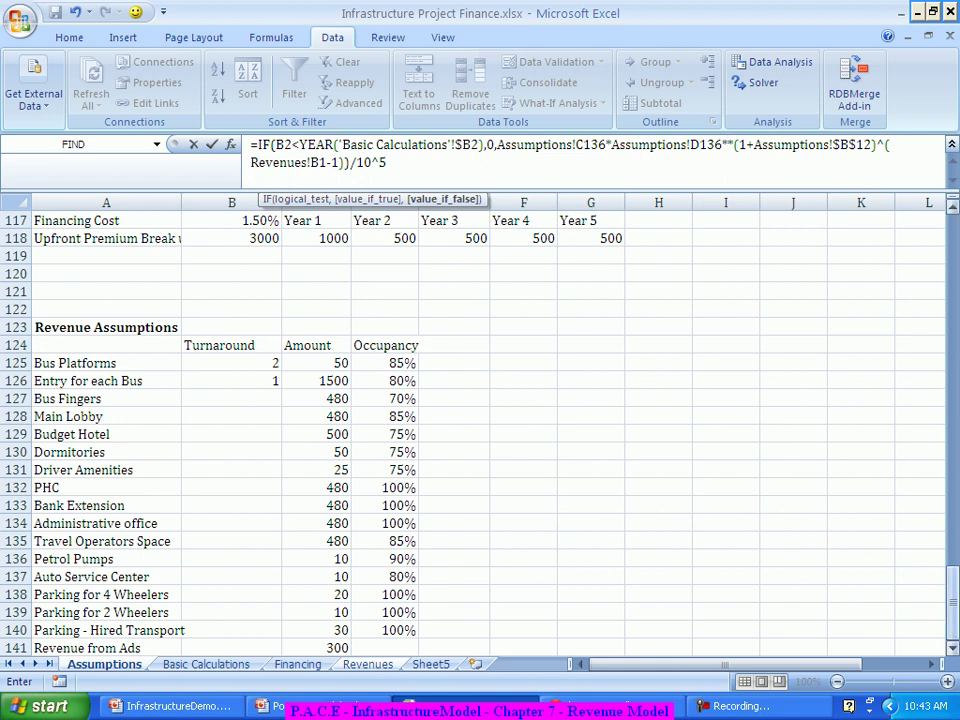
drag(952, 588, 952, 500)
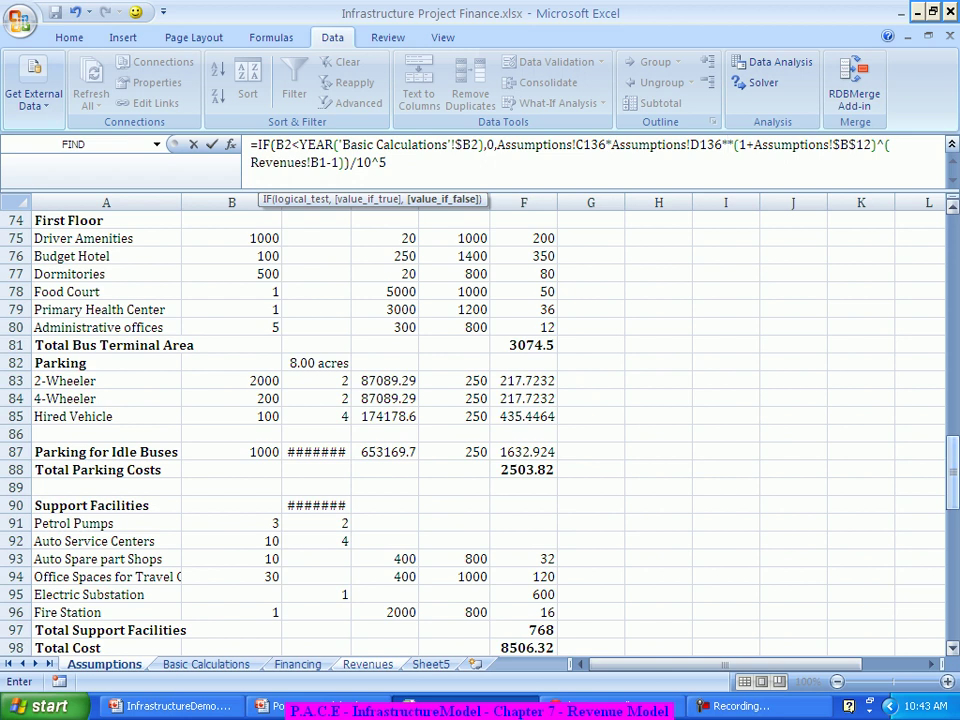
click(316, 523)
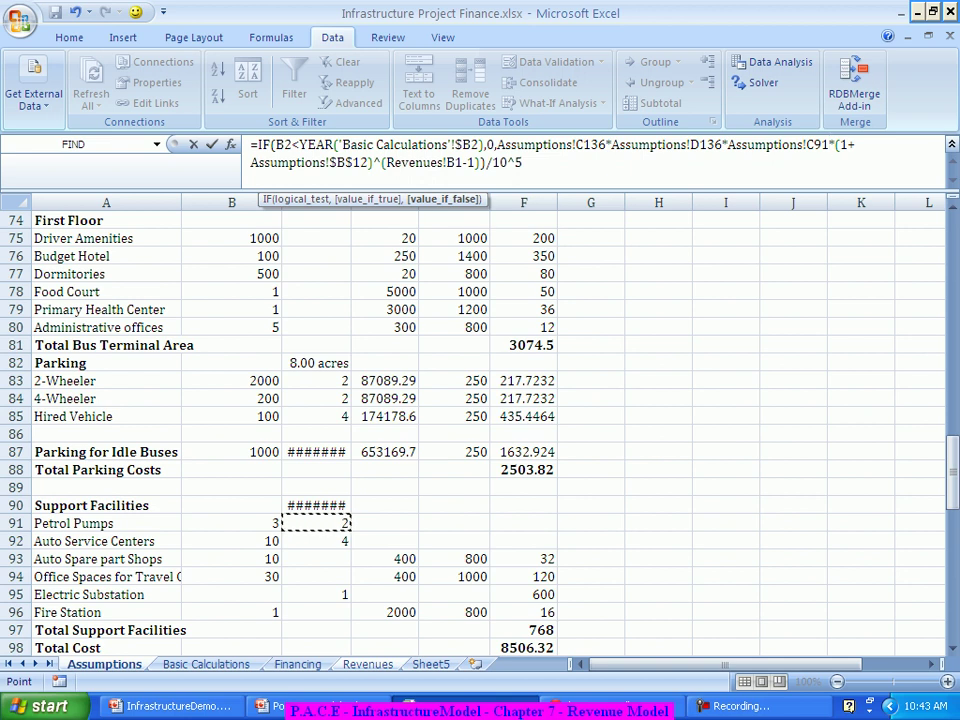
drag(522, 162, 486, 162)
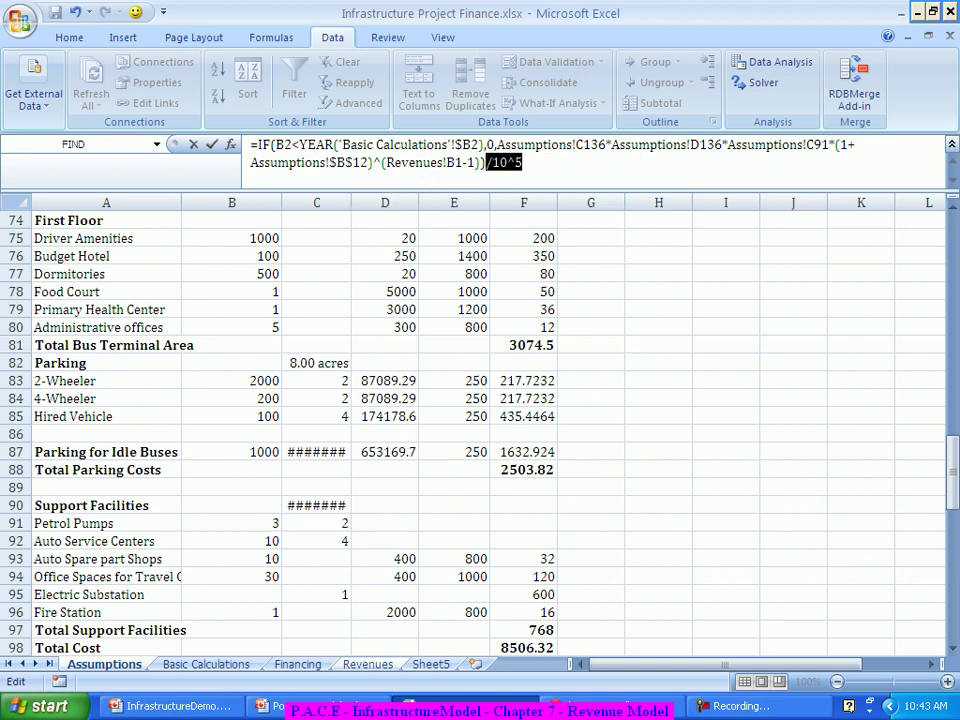
key(BackSpace)
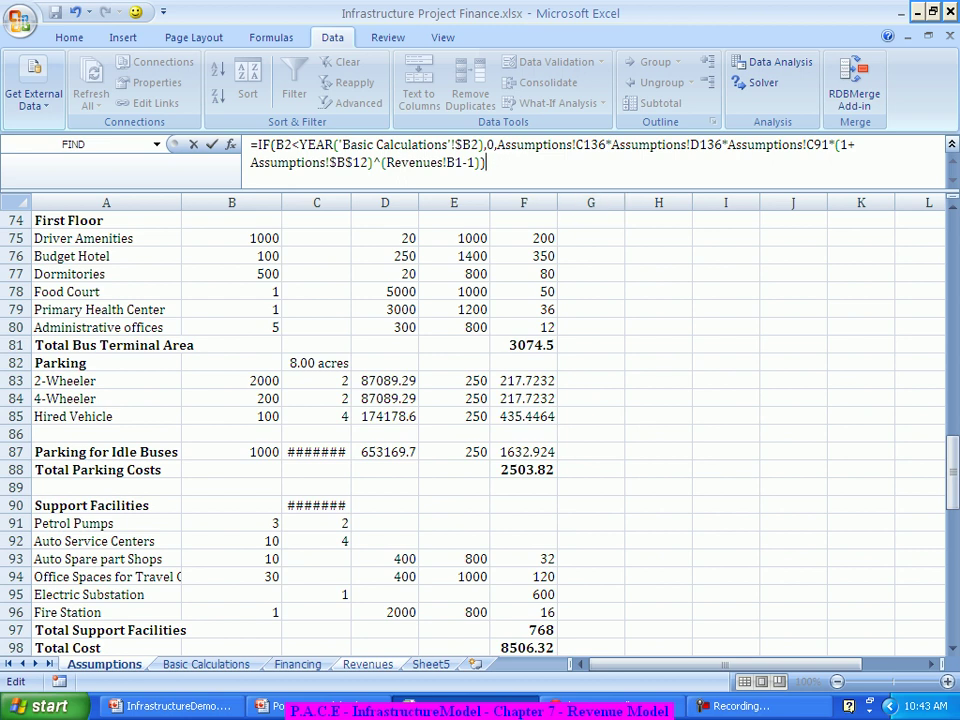
Make the C136, D136 and C91 references to the Assumptions sheet absolute in the Petrol Pumps formula in B14.
click(590, 145)
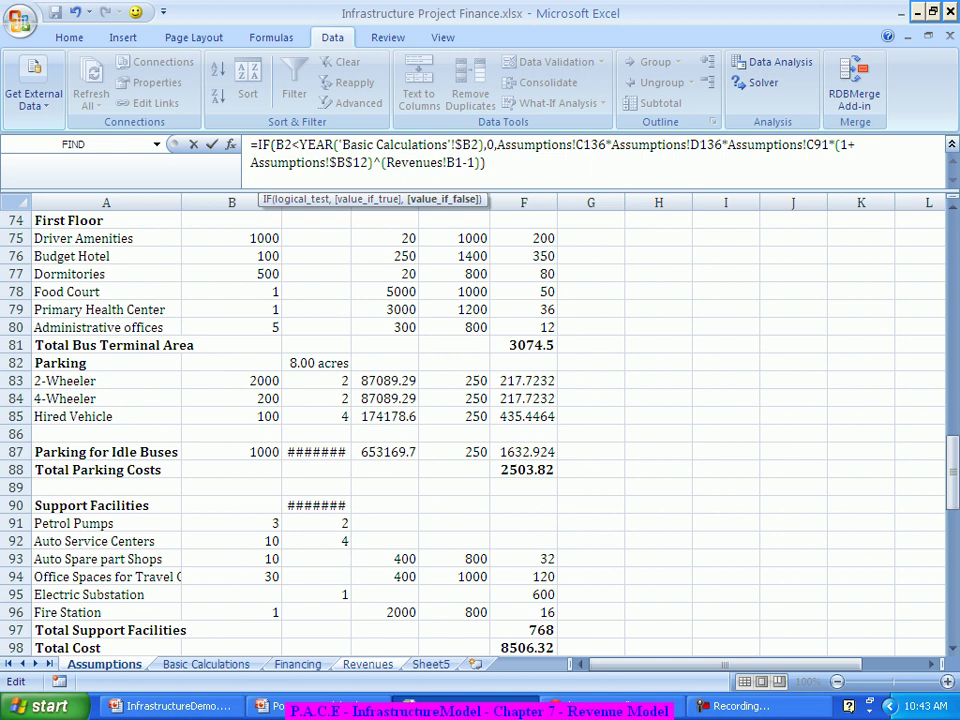
key(F4)
click(714, 145)
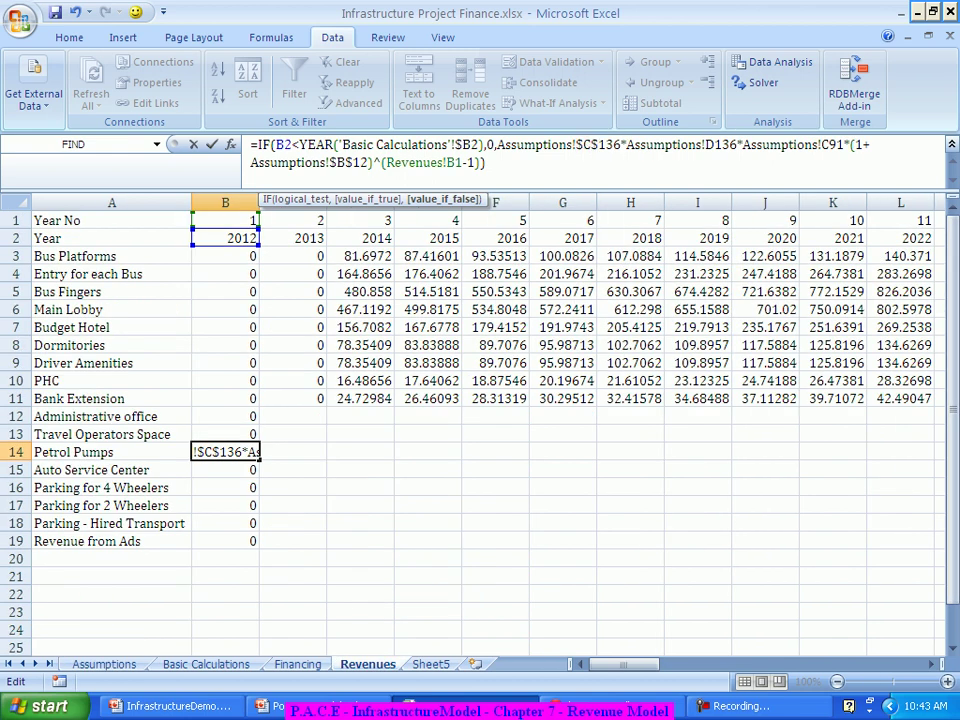
key(F4)
click(843, 145)
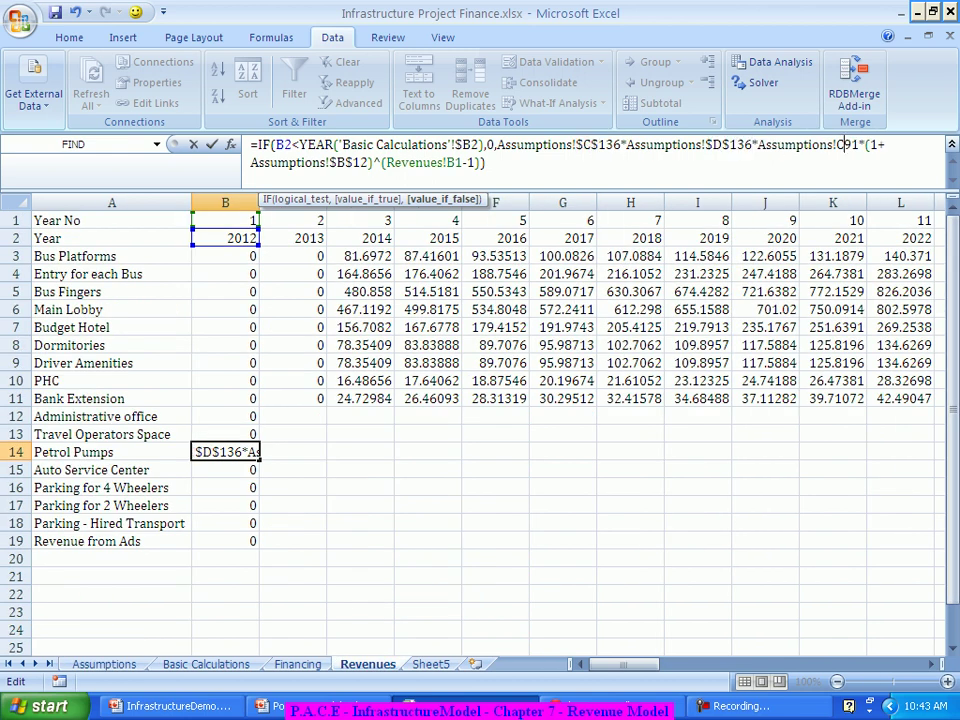
key(F4)
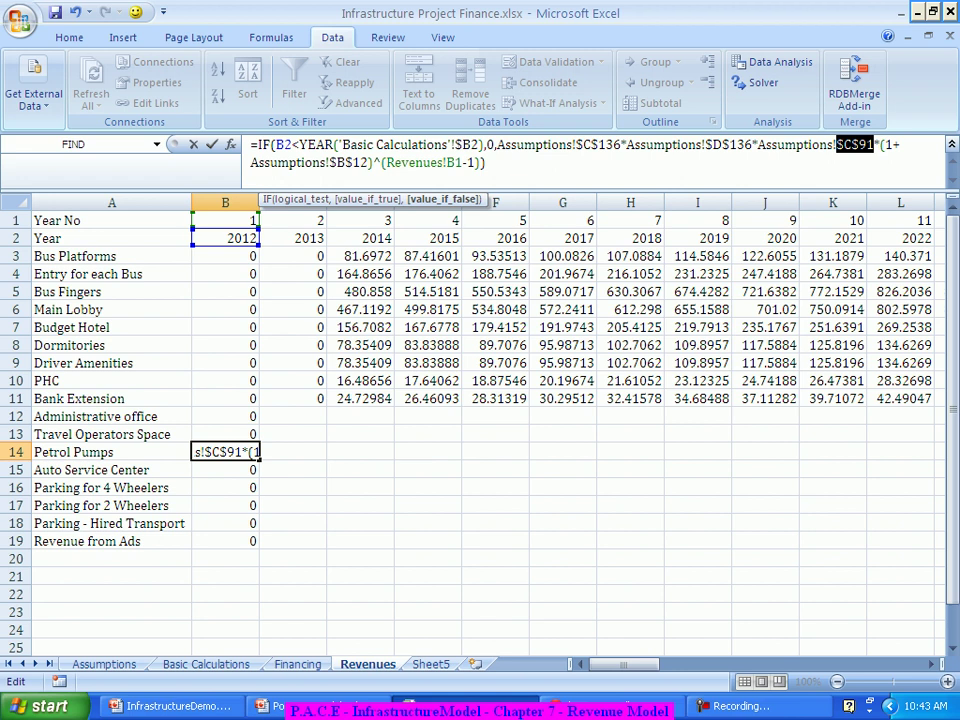
key(Return)
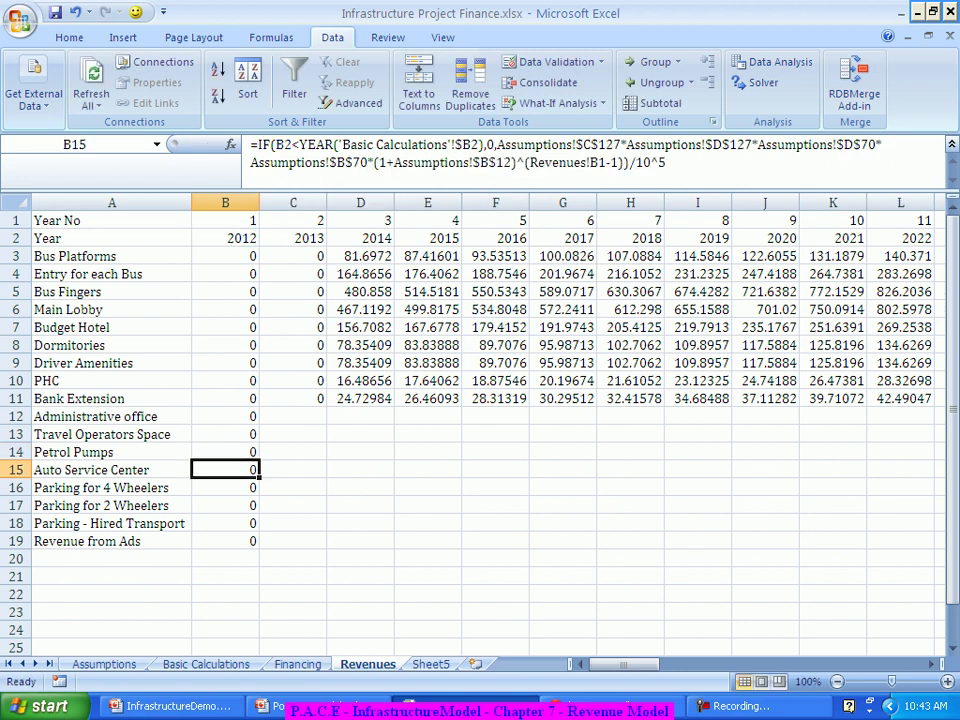
Replace the Bus Fingers factors in the Auto Service Center formula in B15 with Assumptions C92*C137*D137 and remove the /10^5 division.
drag(497, 145, 368, 162)
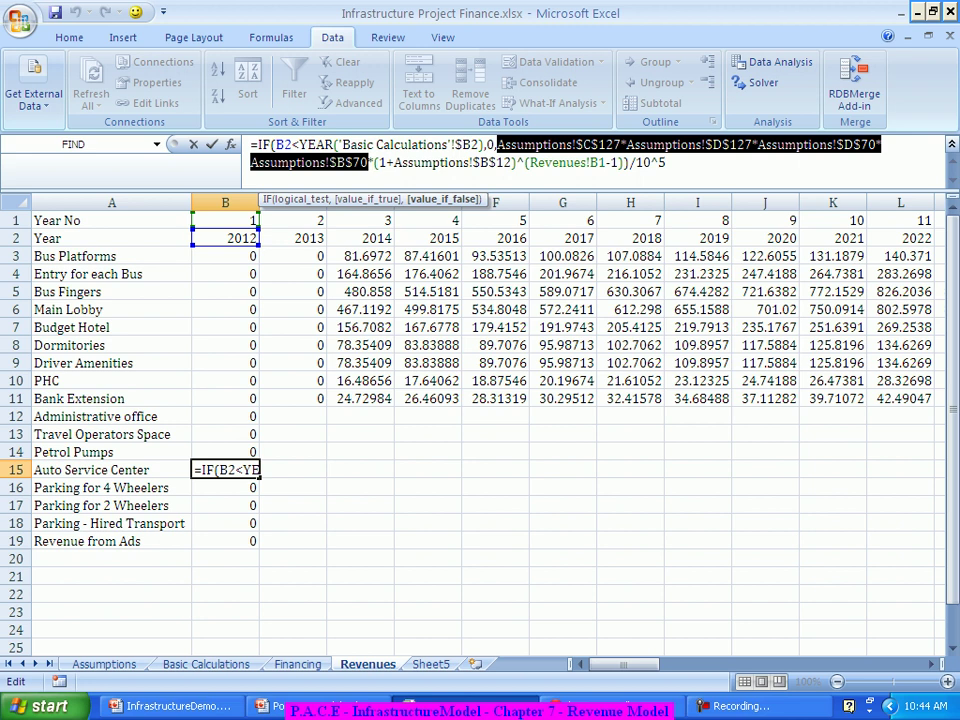
key(Delete)
click(104, 664)
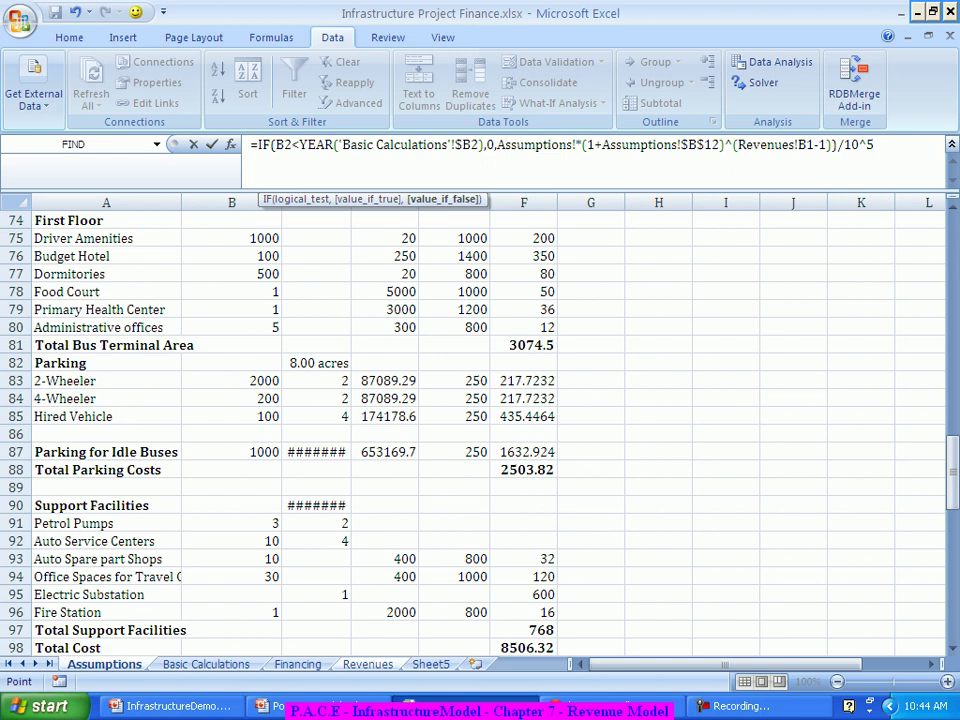
click(338, 542)
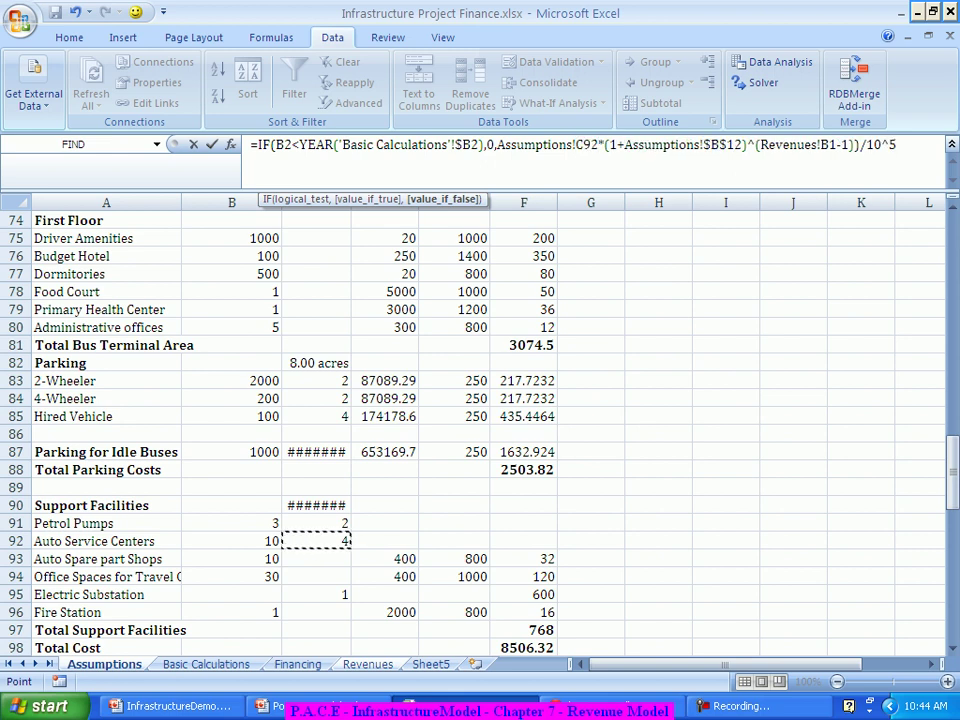
text(*)
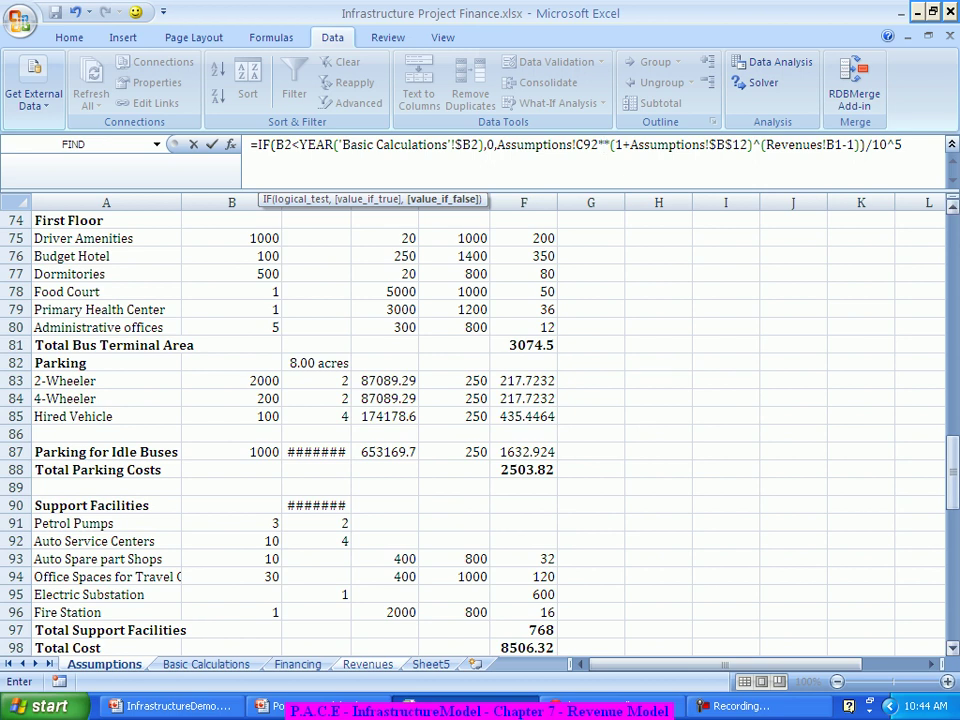
drag(951, 483, 952, 601)
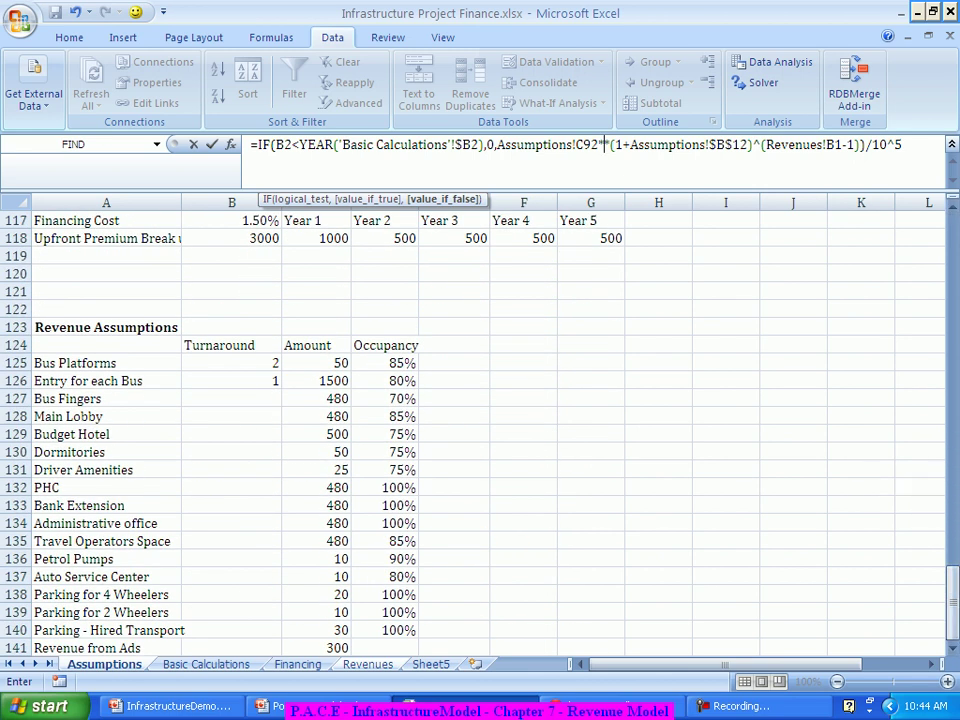
click(316, 577)
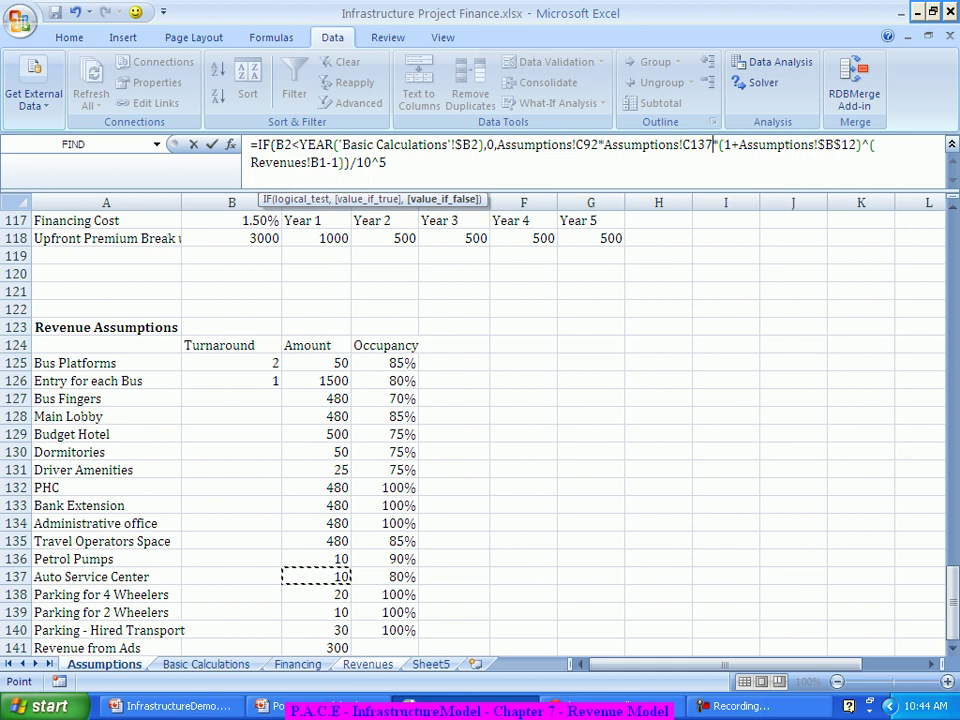
text(*)
click(385, 576)
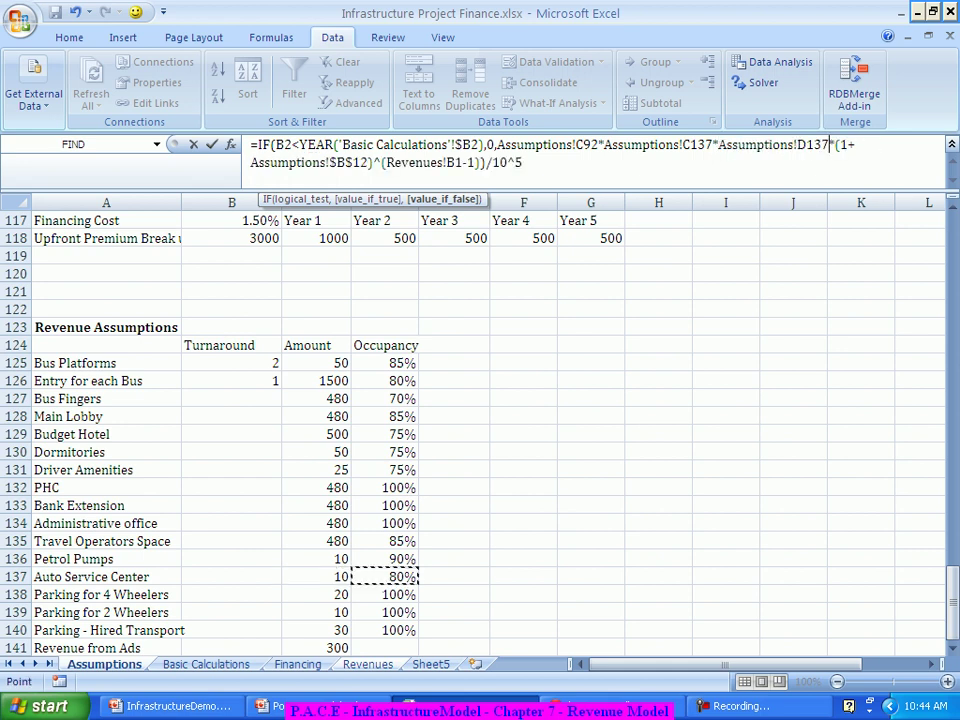
drag(522, 162, 487, 162)
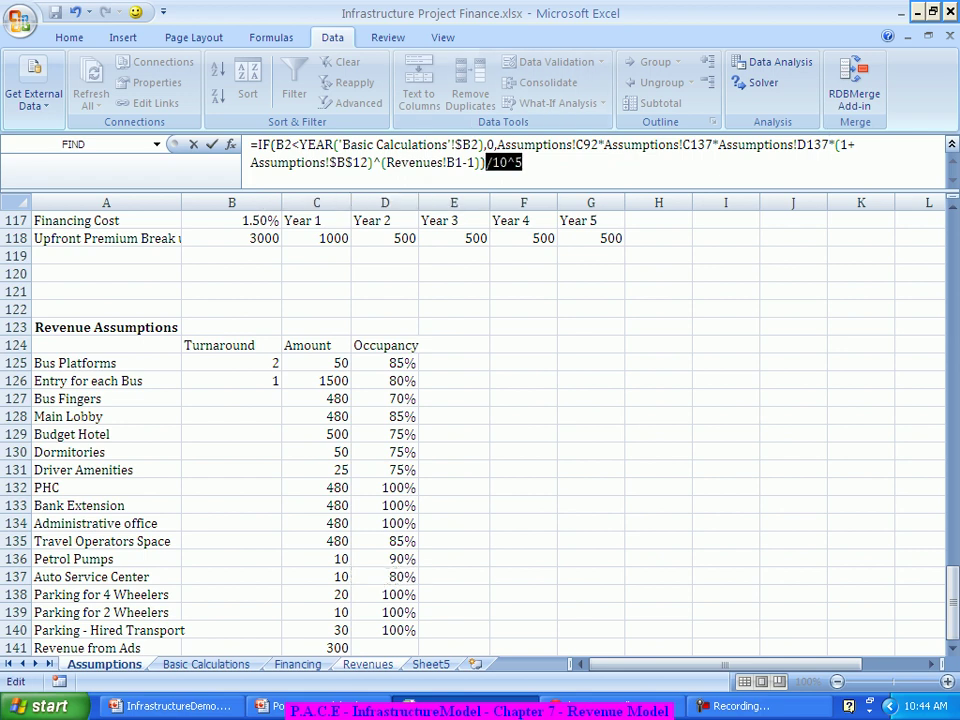
key(Delete)
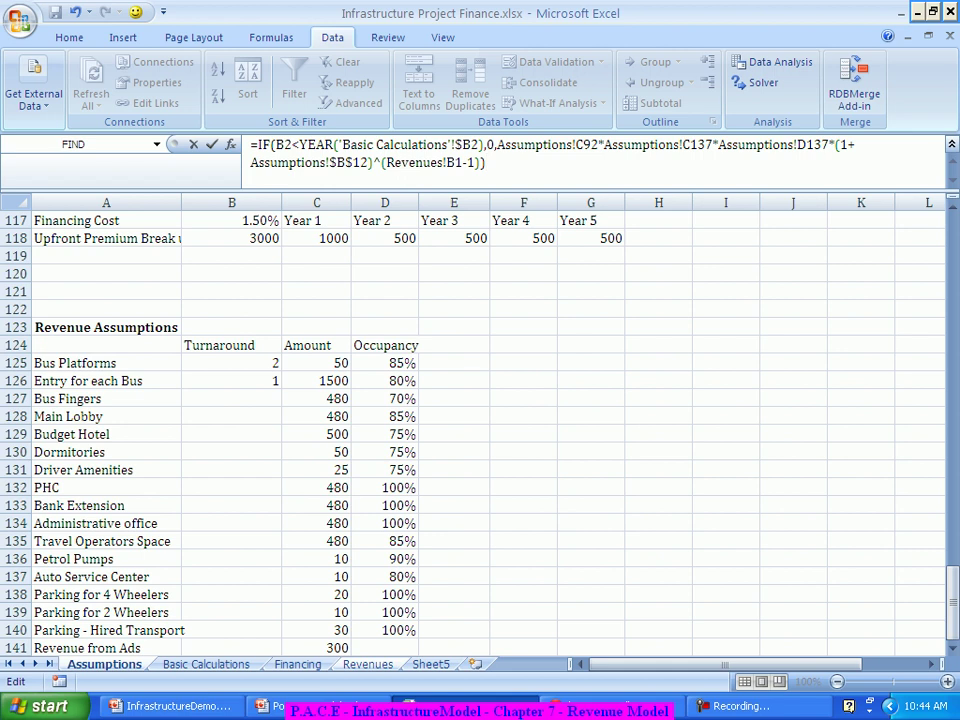
Make the C92, C137 and D137 references to the Assumptions sheet absolute in the Auto Service Center formula in B15.
click(591, 144)
key(F4)
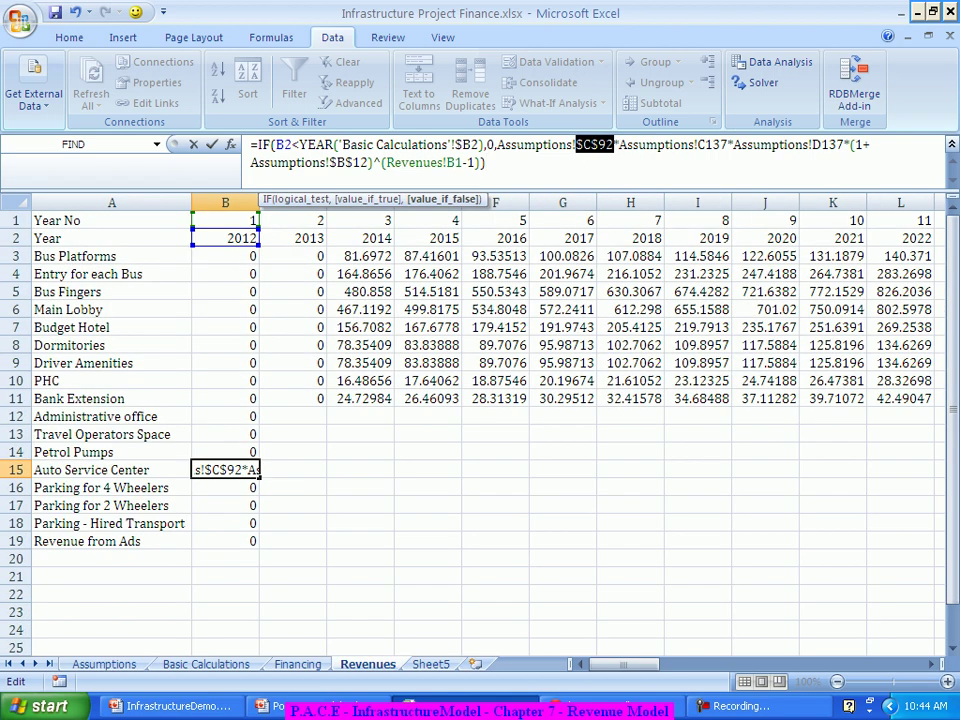
click(713, 144)
key(F4)
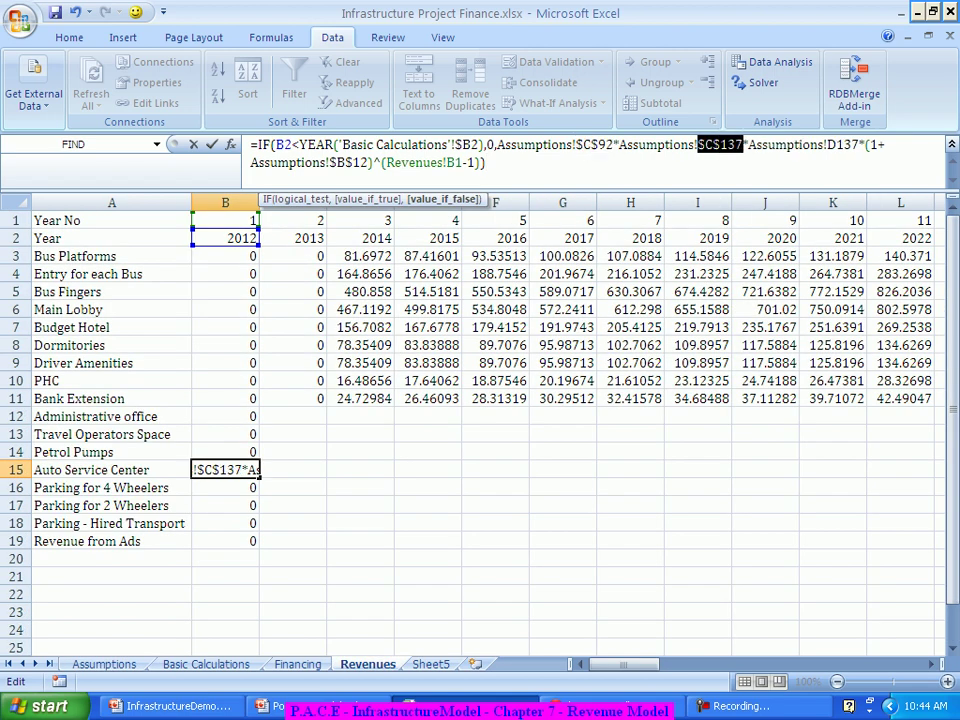
click(840, 145)
key(F4)
key(Return)
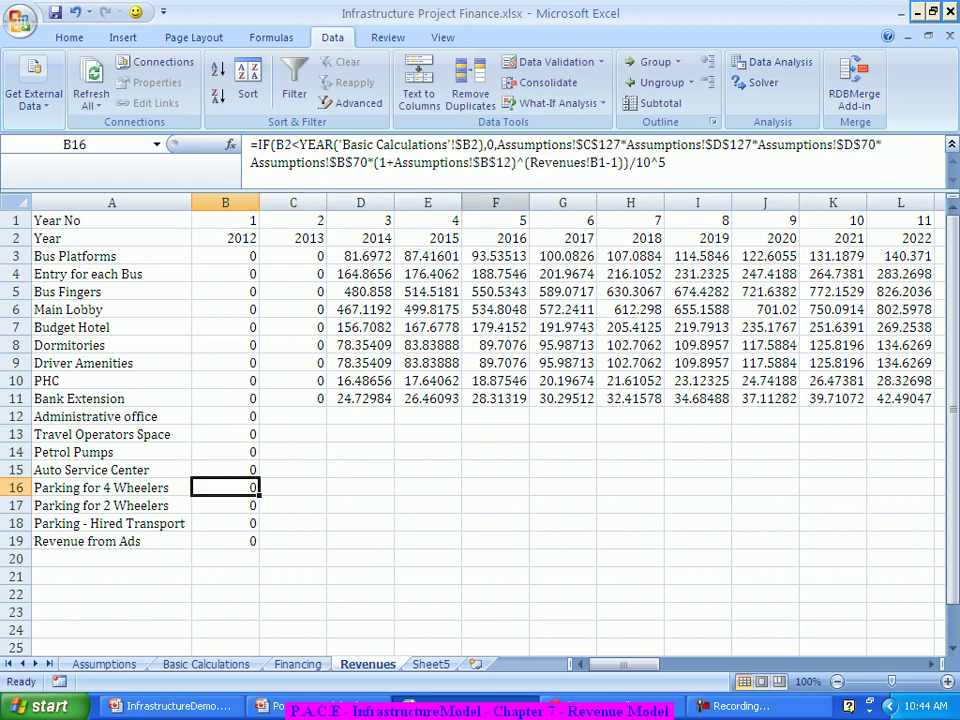
Replace the Bus Fingers factors in the Parking for 4 Wheelers formula in B16 with Assumptions C138*D138*365*B84.
drag(497, 145, 368, 162)
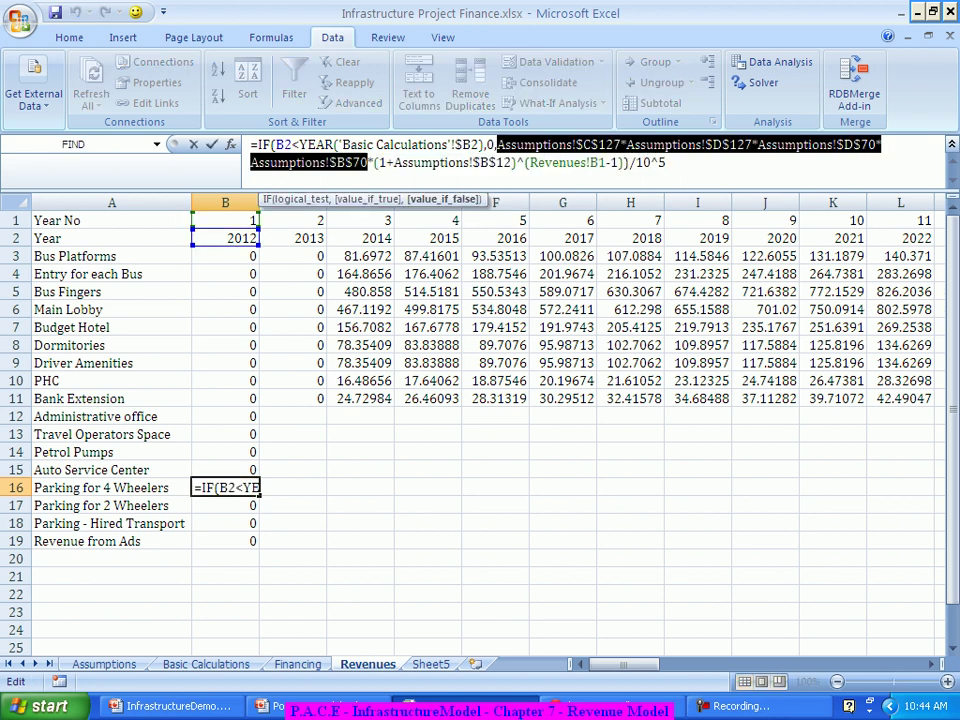
key(Delete)
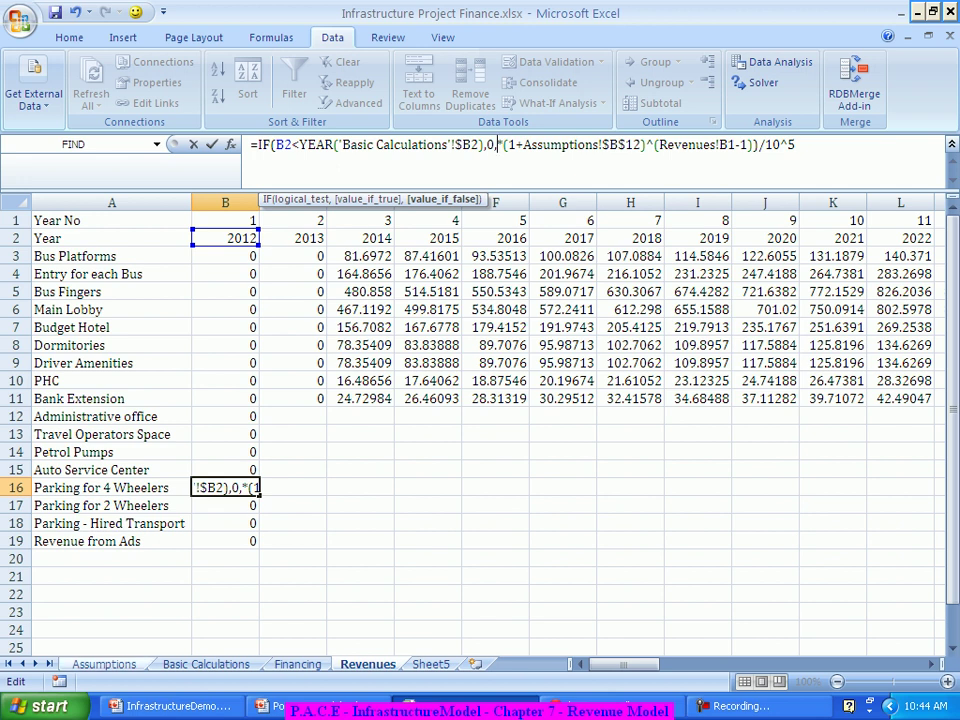
click(104, 664)
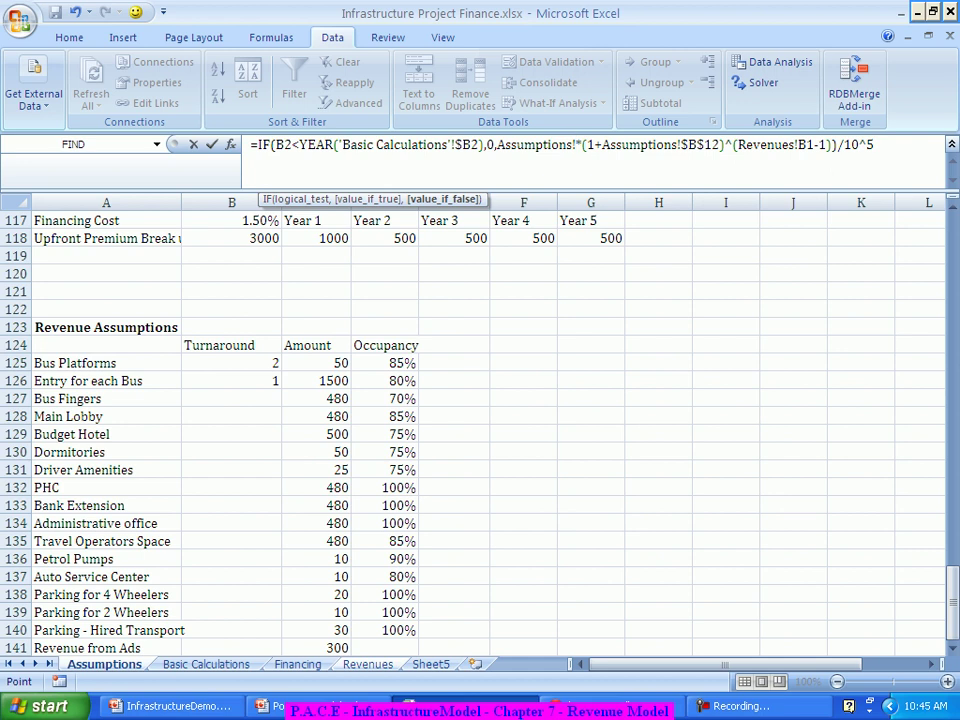
click(316, 594)
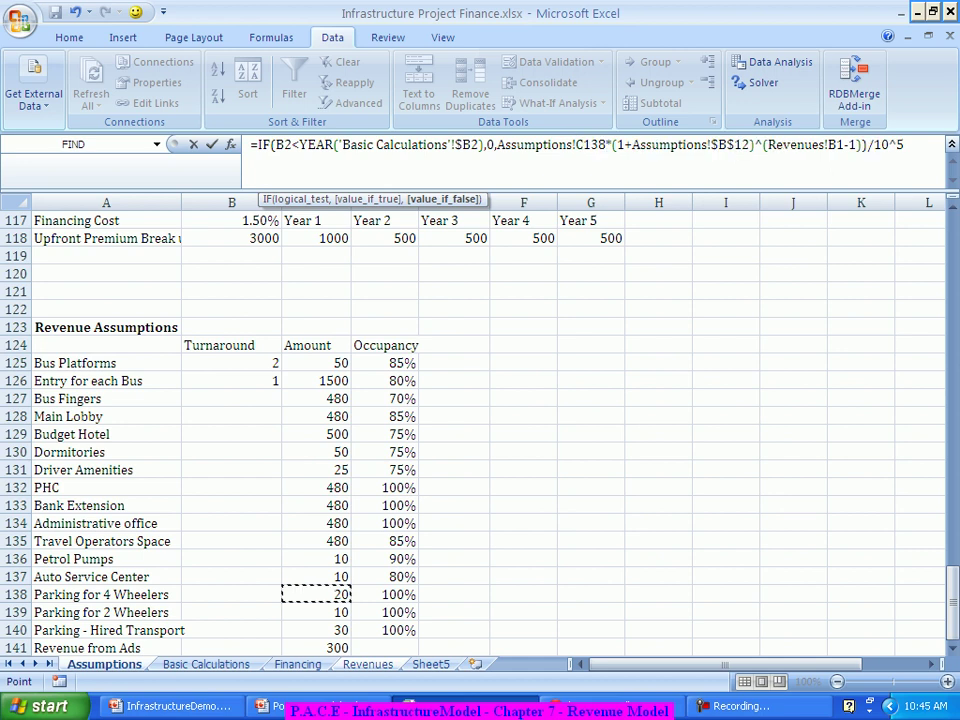
text(*)
click(385, 594)
text(*)
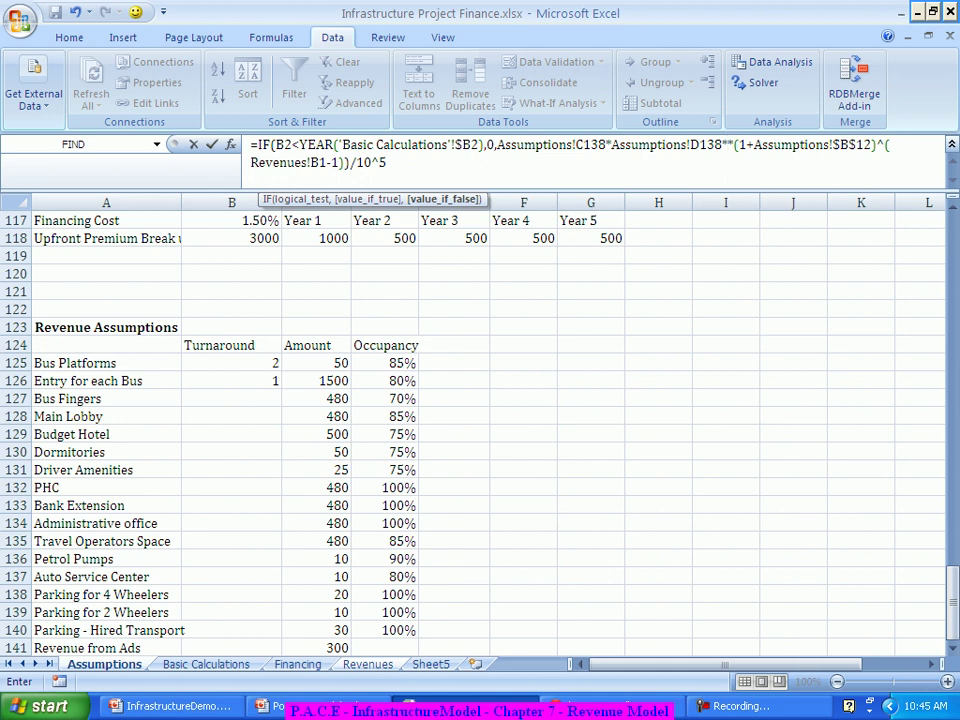
text(365)
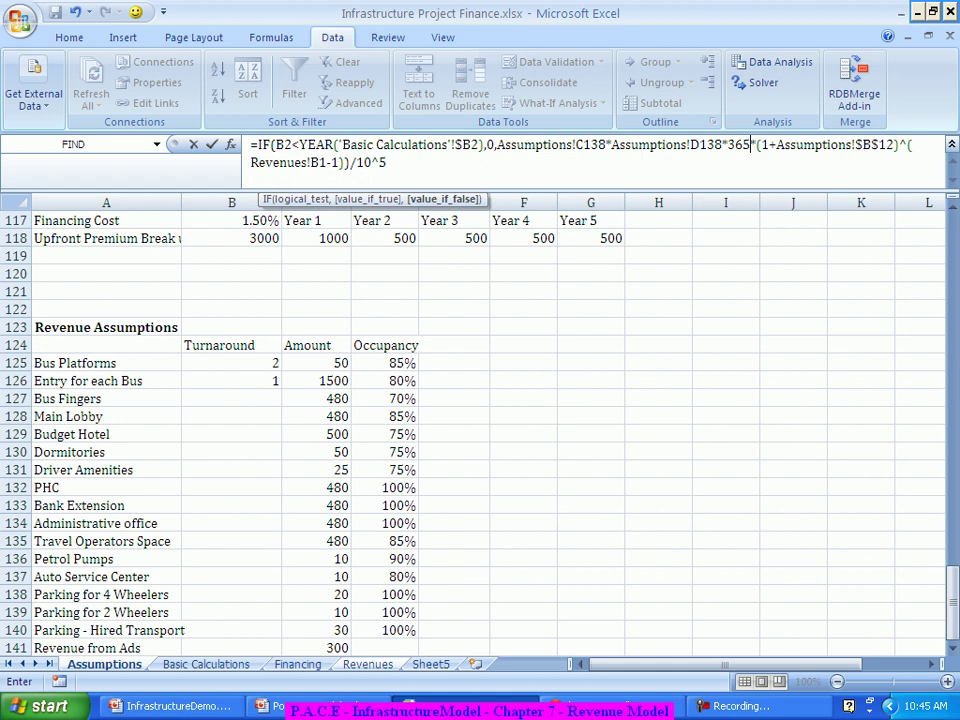
text(*)
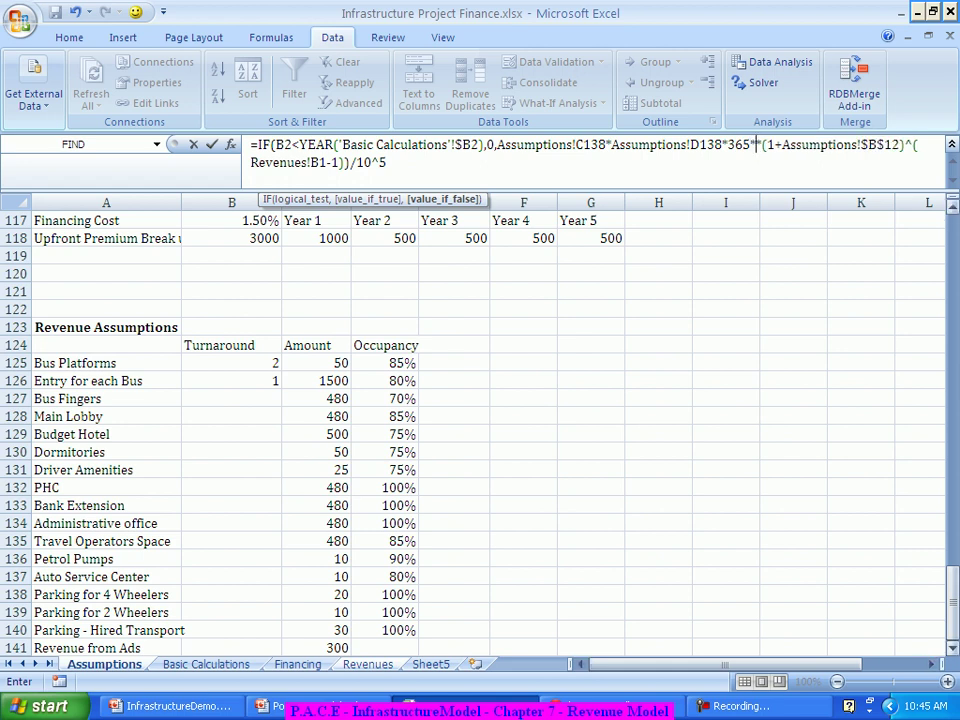
drag(952, 590, 952, 503)
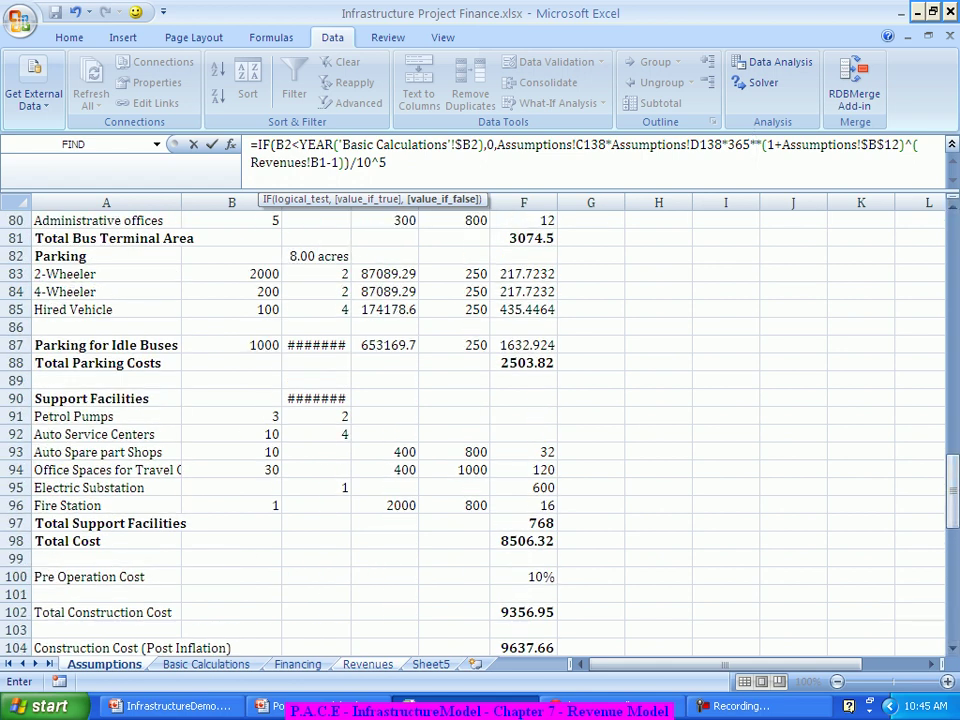
click(231, 291)
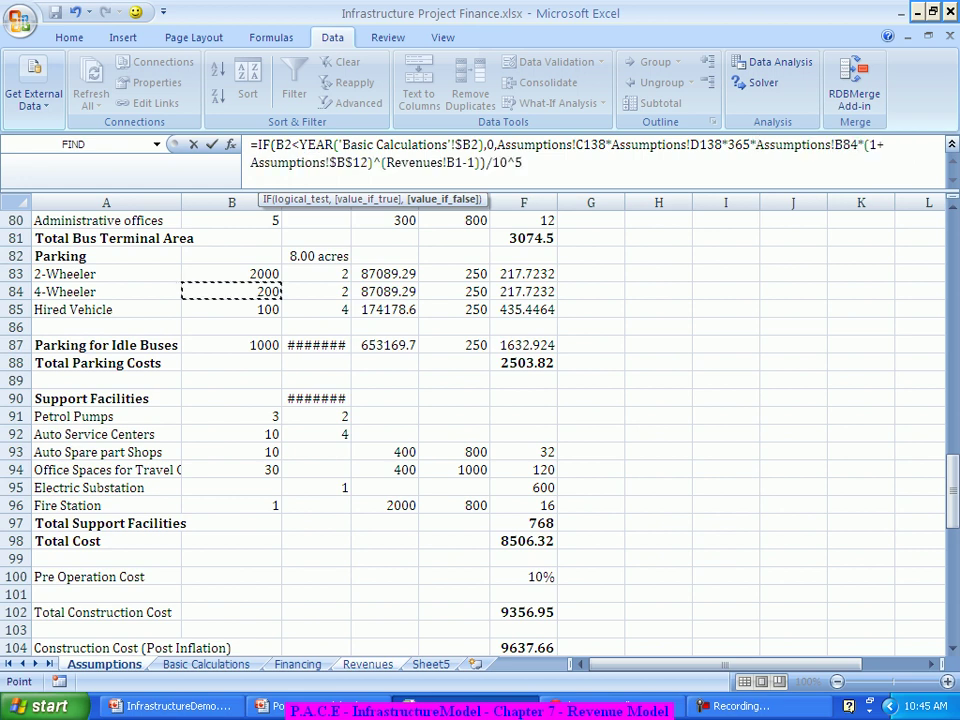
Make the C138, D138 and B84 references to the Assumptions sheet absolute in the Parking for 4 Wheelers formula in B16.
click(598, 145)
key(F4)
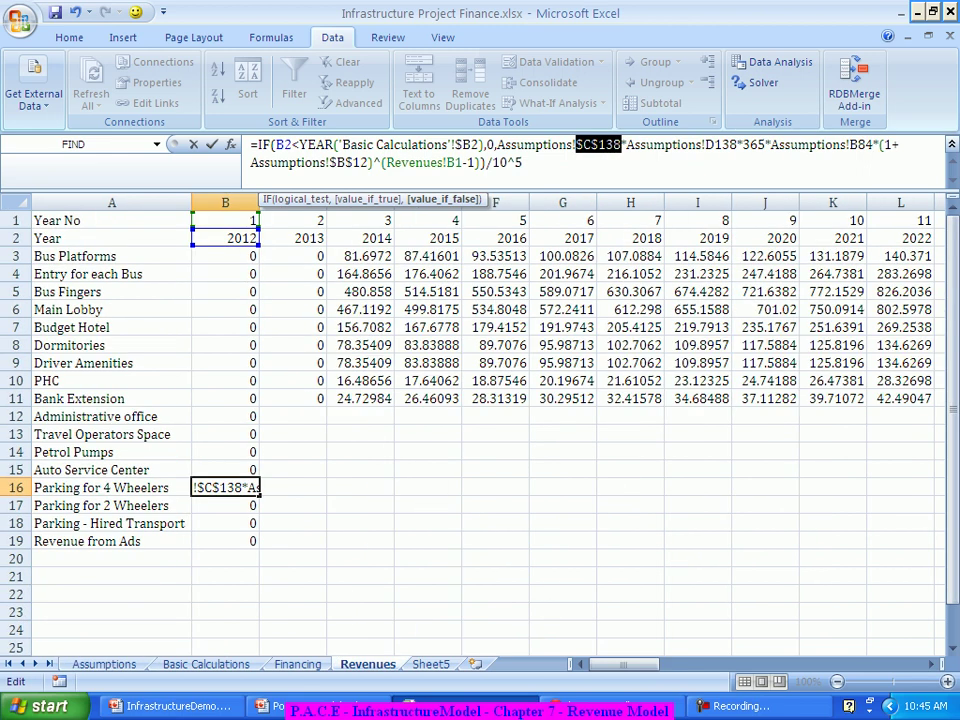
click(723, 145)
key(F4)
click(880, 145)
key(F4)
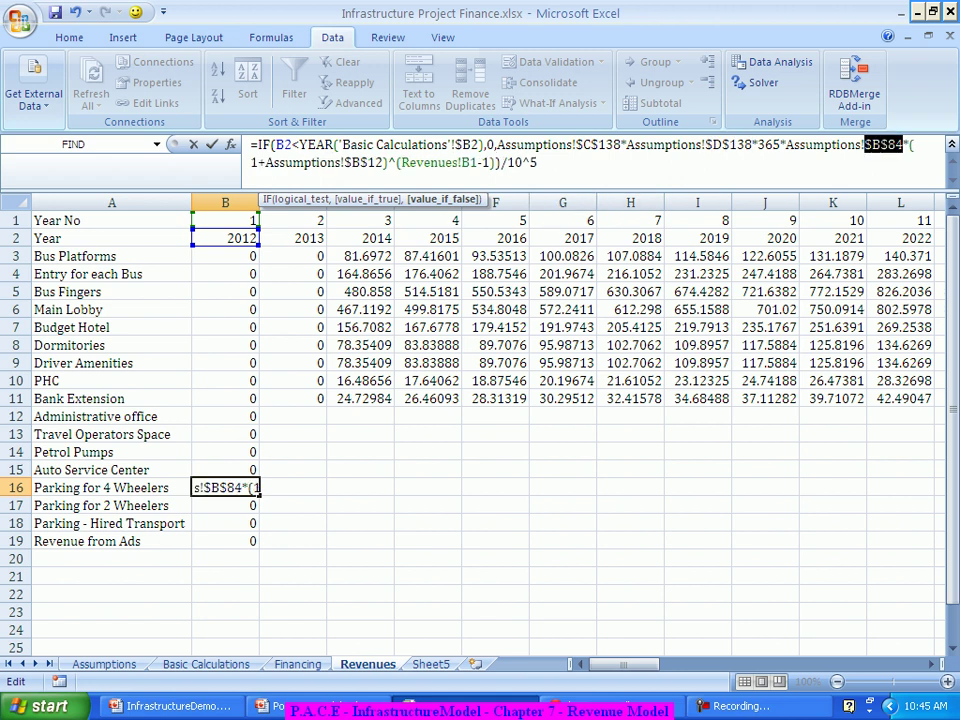
key(Return)
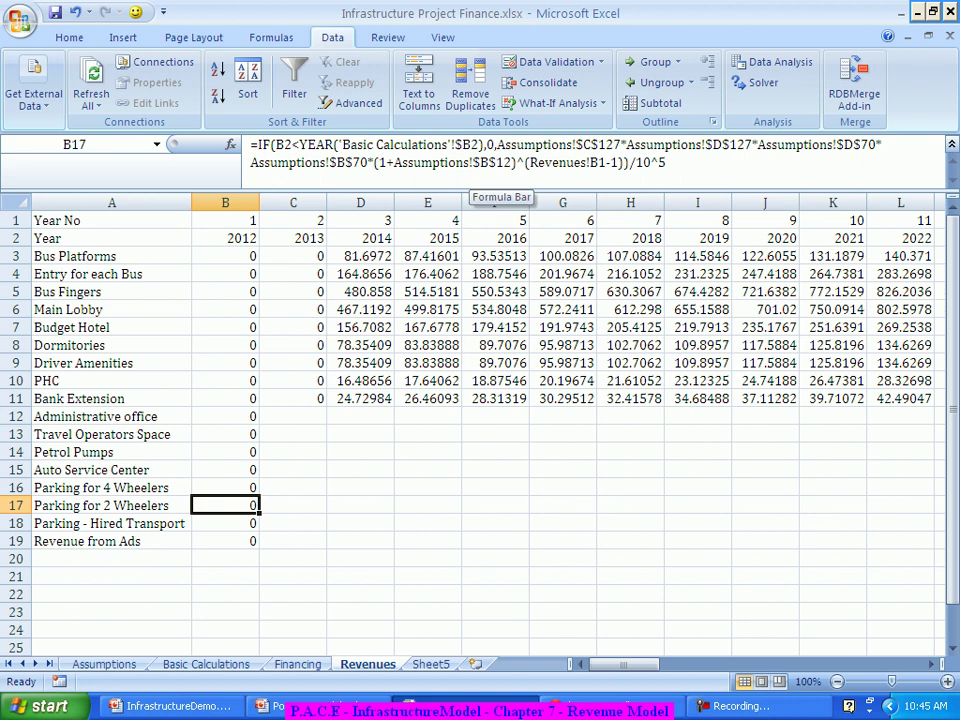
Replace the Bus Fingers factors in the Parking for 2 Wheelers formula in B17 with Assumptions B83*C139*D139*365.
drag(497, 145, 367, 162)
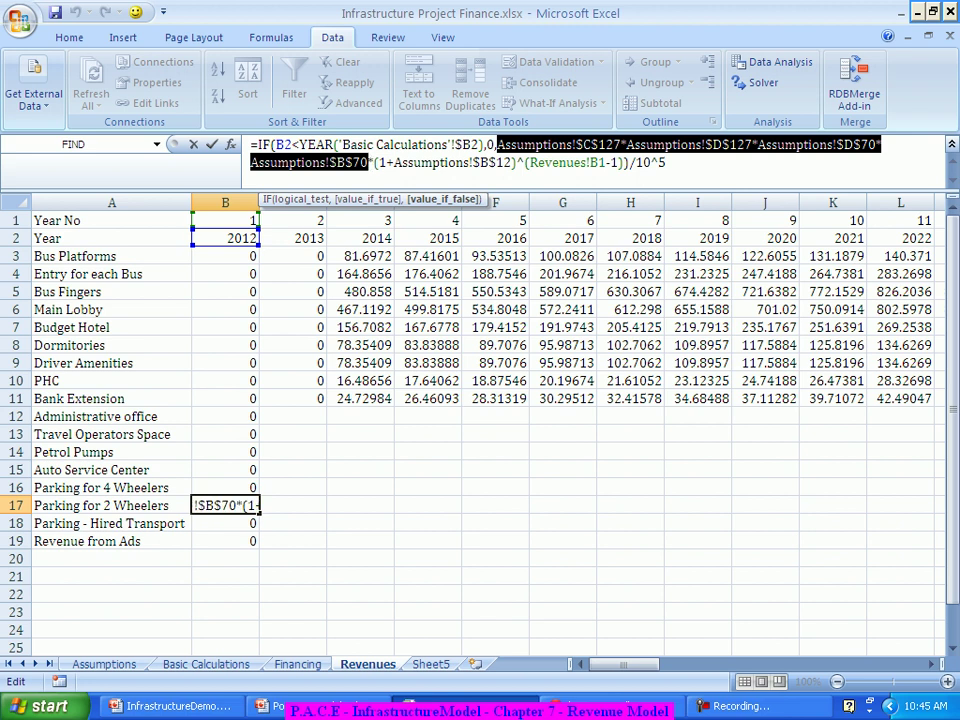
key(Delete)
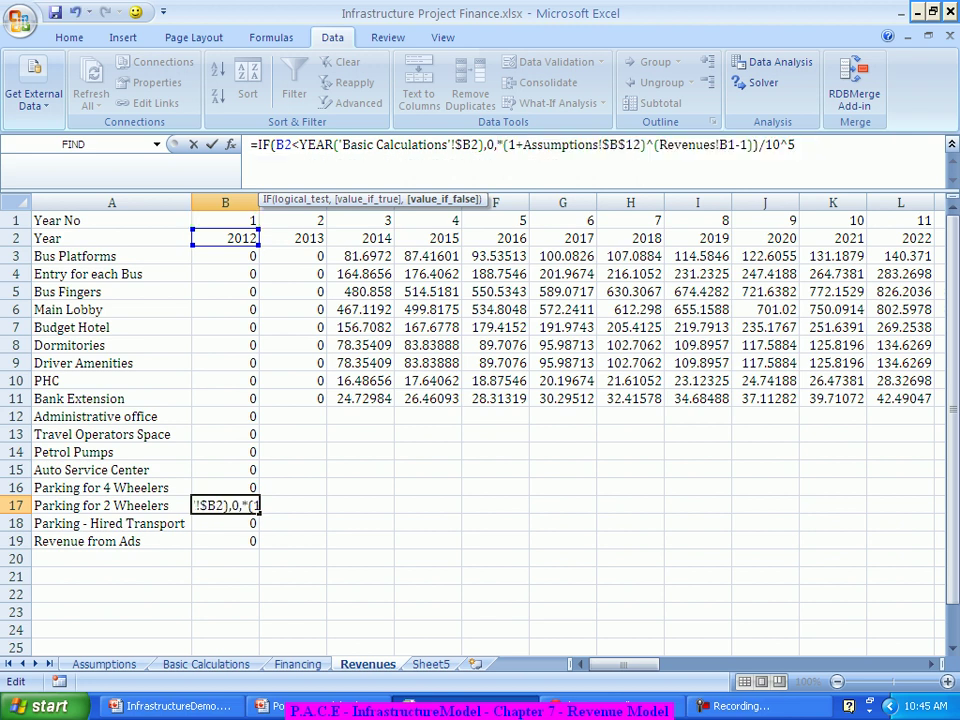
click(104, 664)
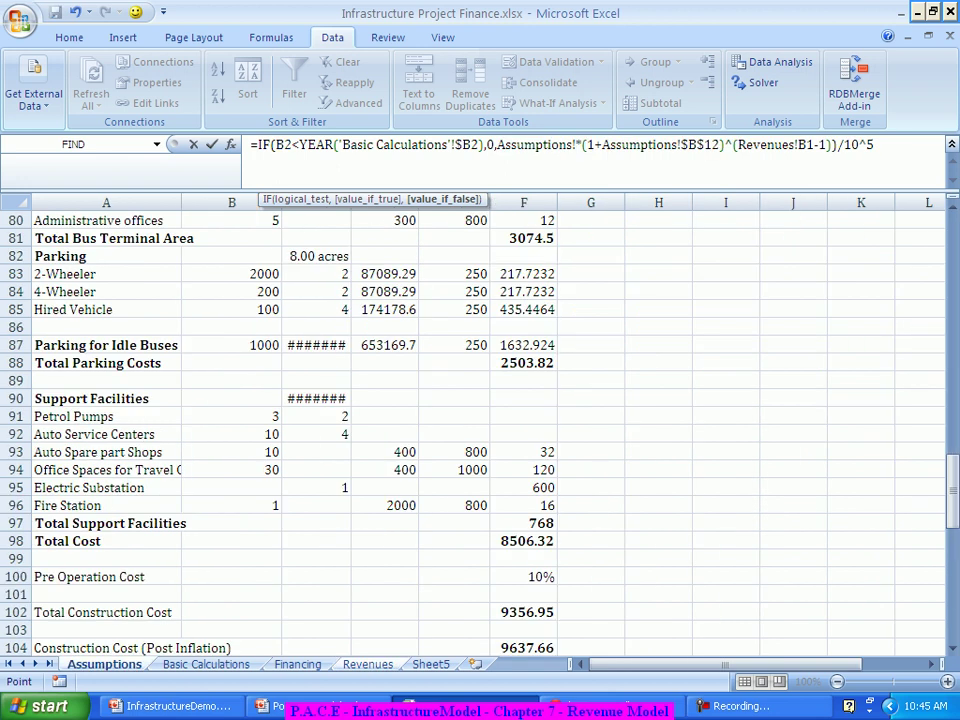
click(231, 273)
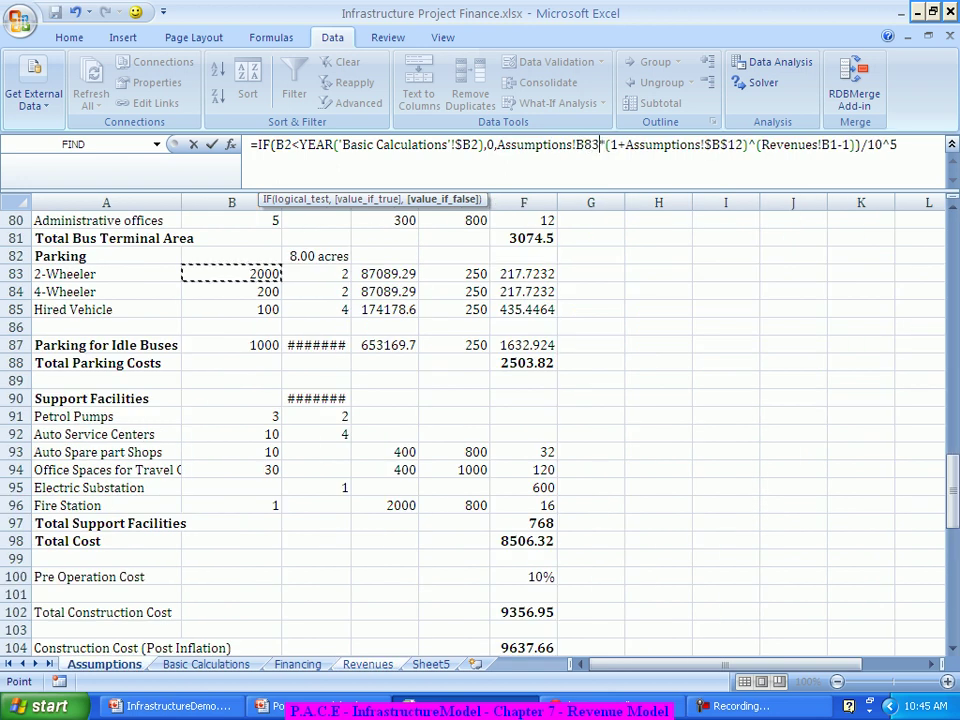
click(605, 145)
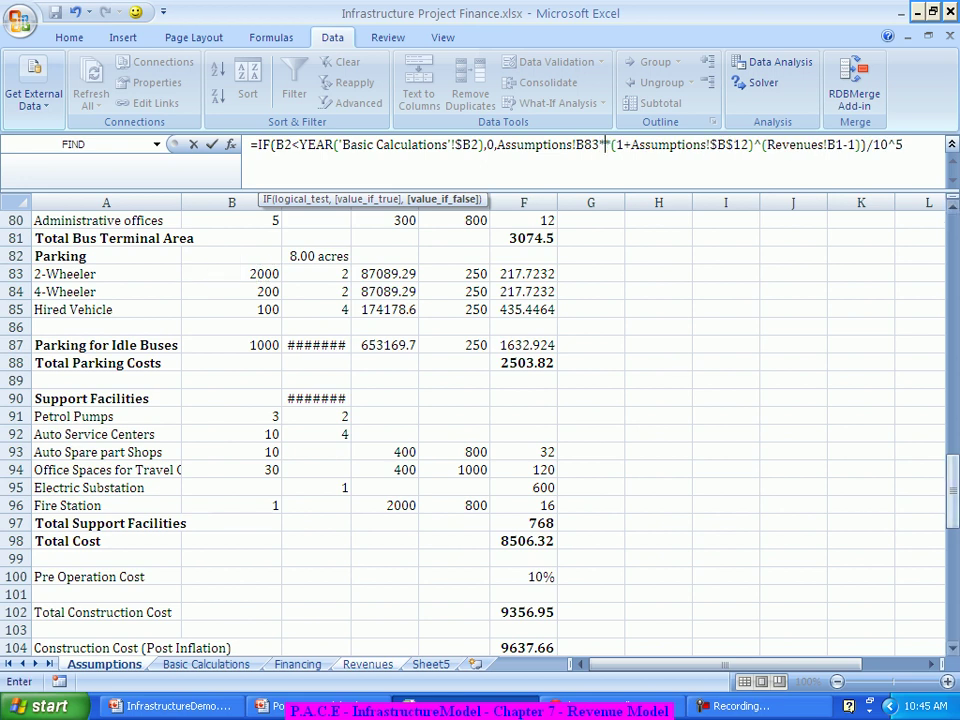
drag(952, 490, 952, 595)
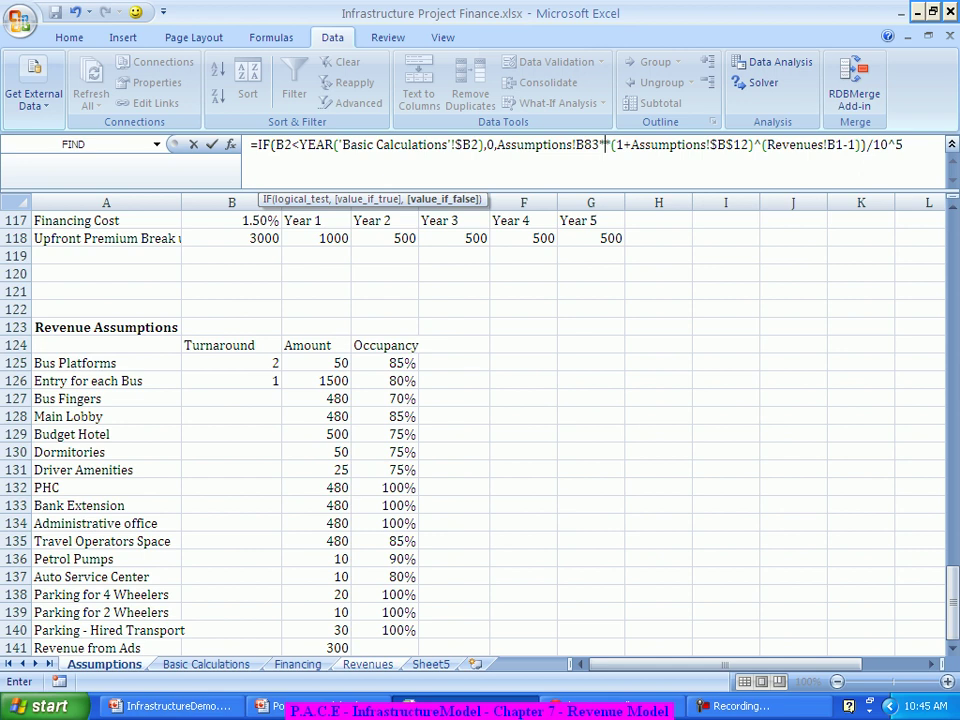
click(316, 612)
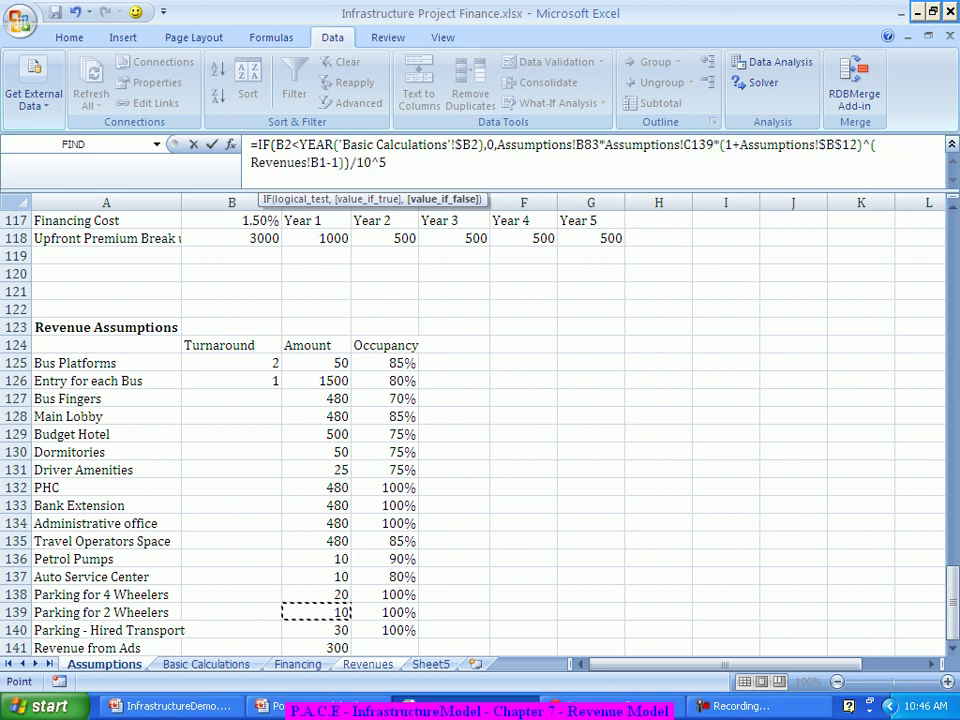
click(719, 145)
click(385, 612)
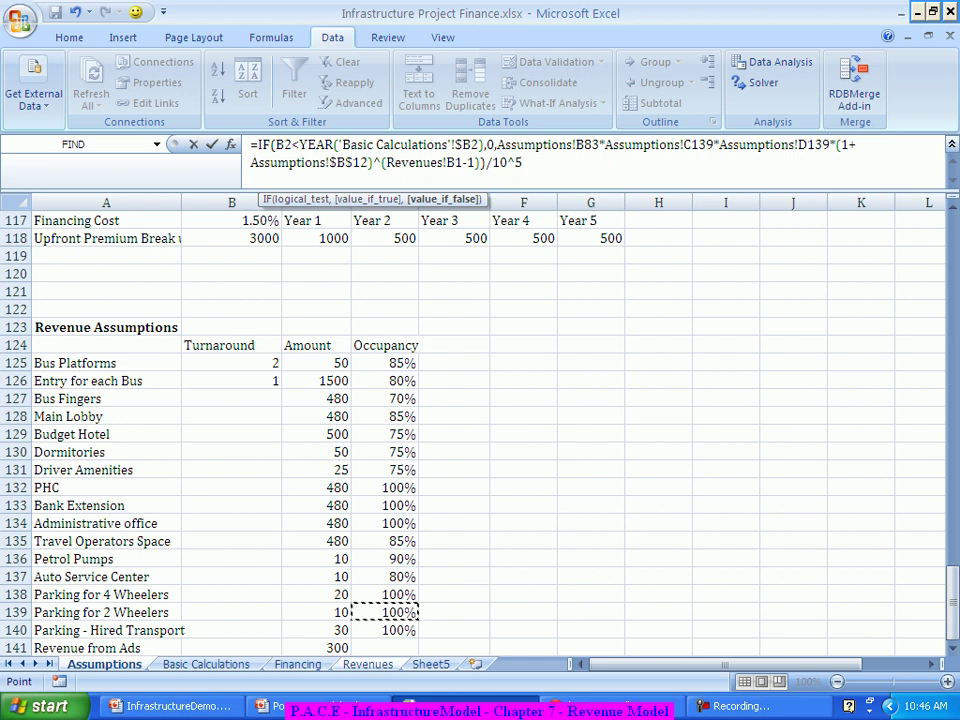
text(*365*)
Make the B83, C139 and D139 references to the Assumptions sheet absolute in the Parking for 2 Wheelers formula in B17.
click(588, 145)
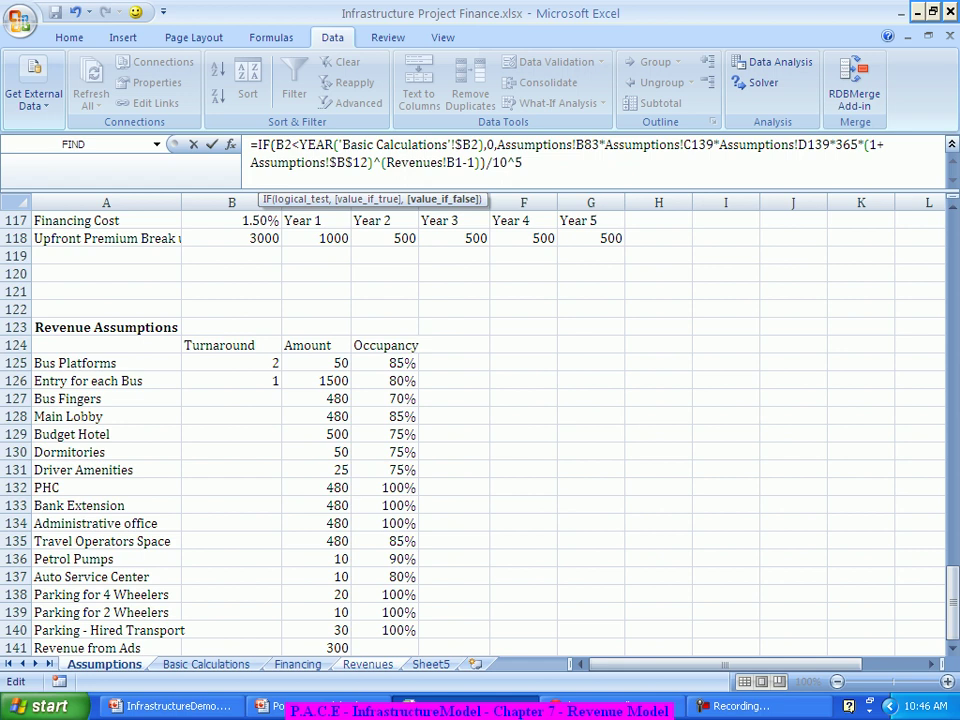
key(F4)
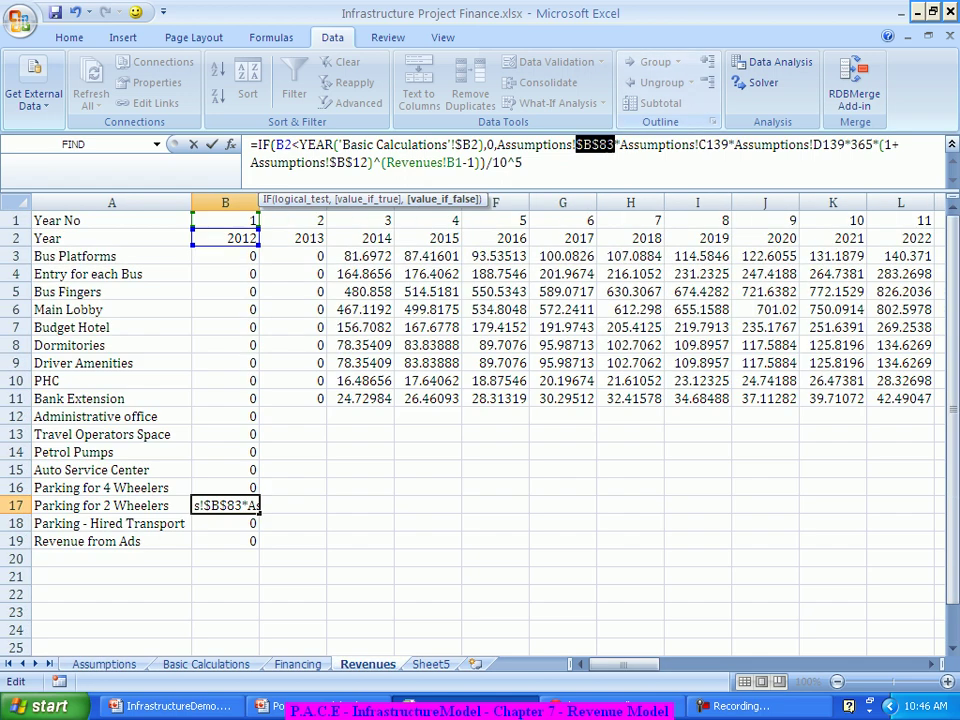
click(721, 145)
key(F4)
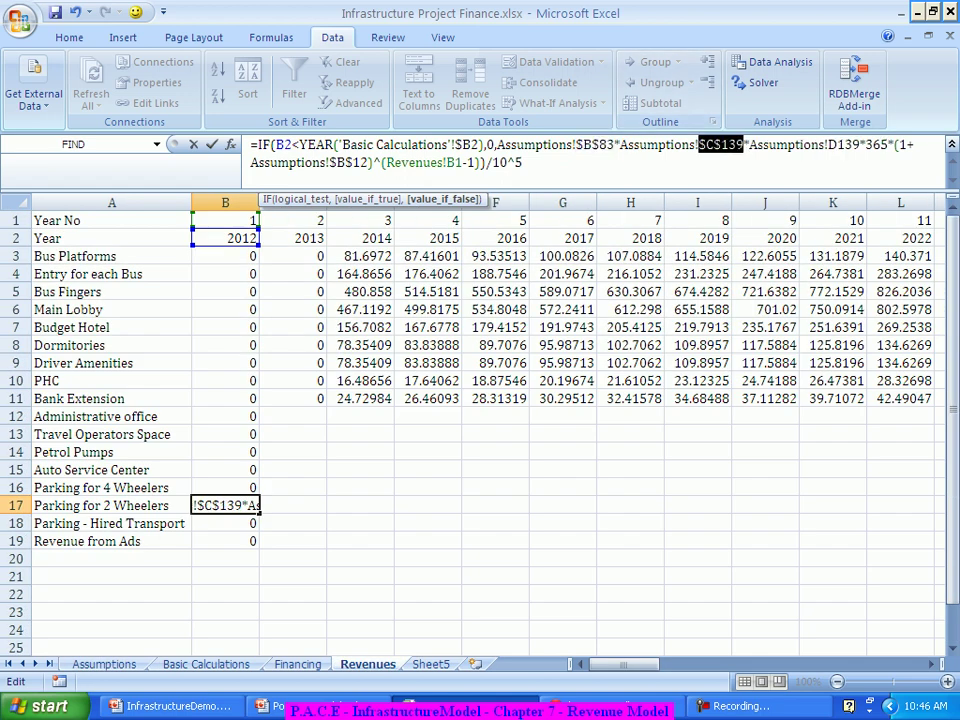
click(832, 145)
key(F4)
key(Return)
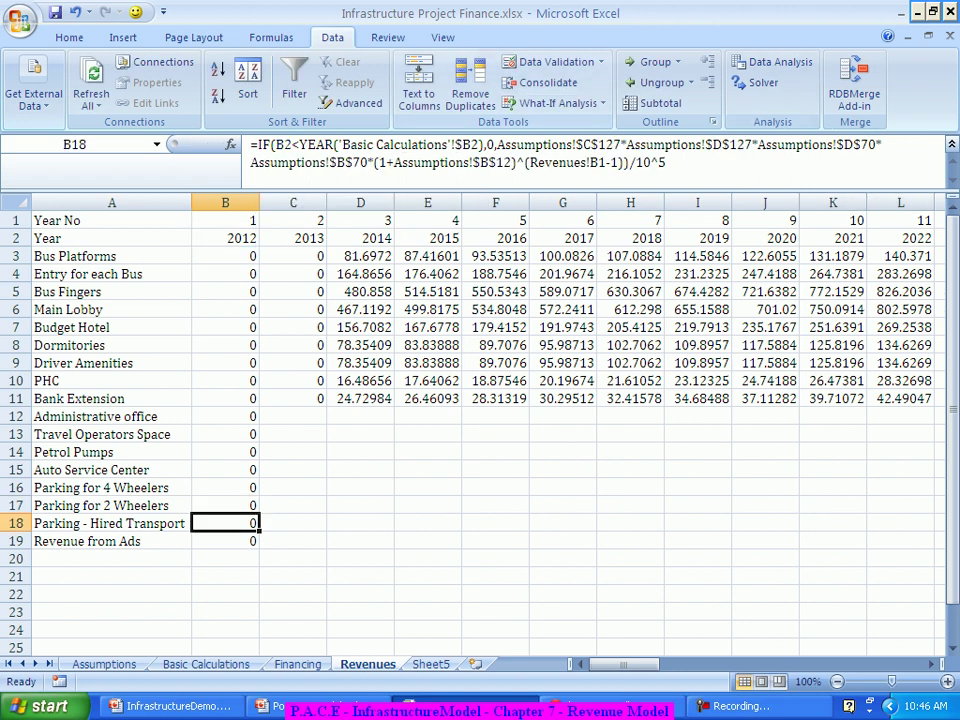
Replace the Bus Fingers factors in the Parking - Hired Transport formula in B18 with Assumptions C140*D140*B85*365.
drag(497, 145, 368, 162)
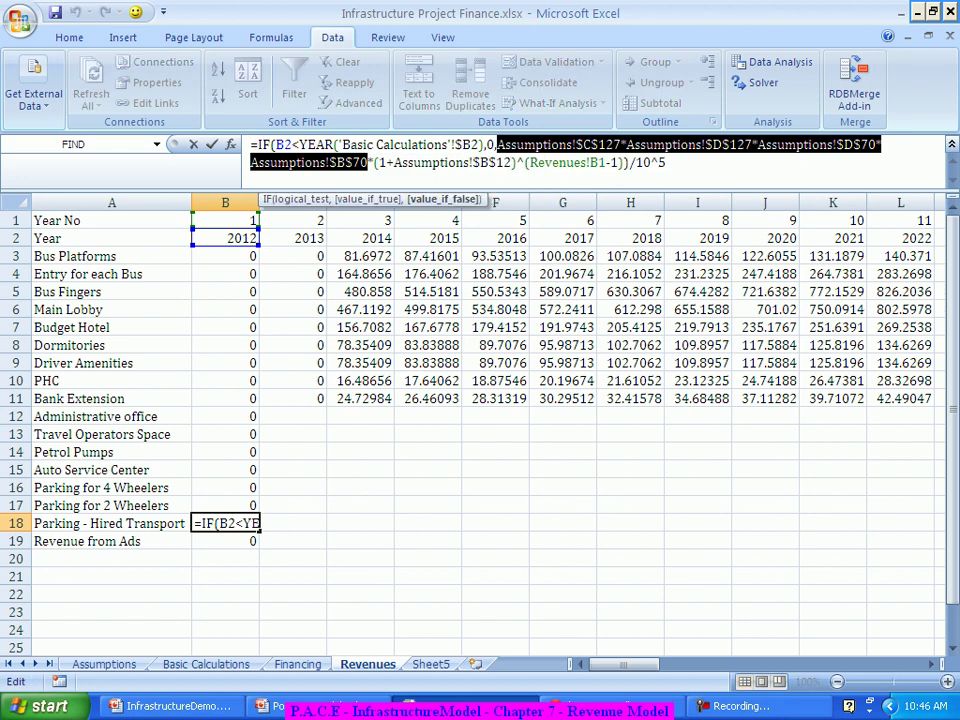
key(Delete)
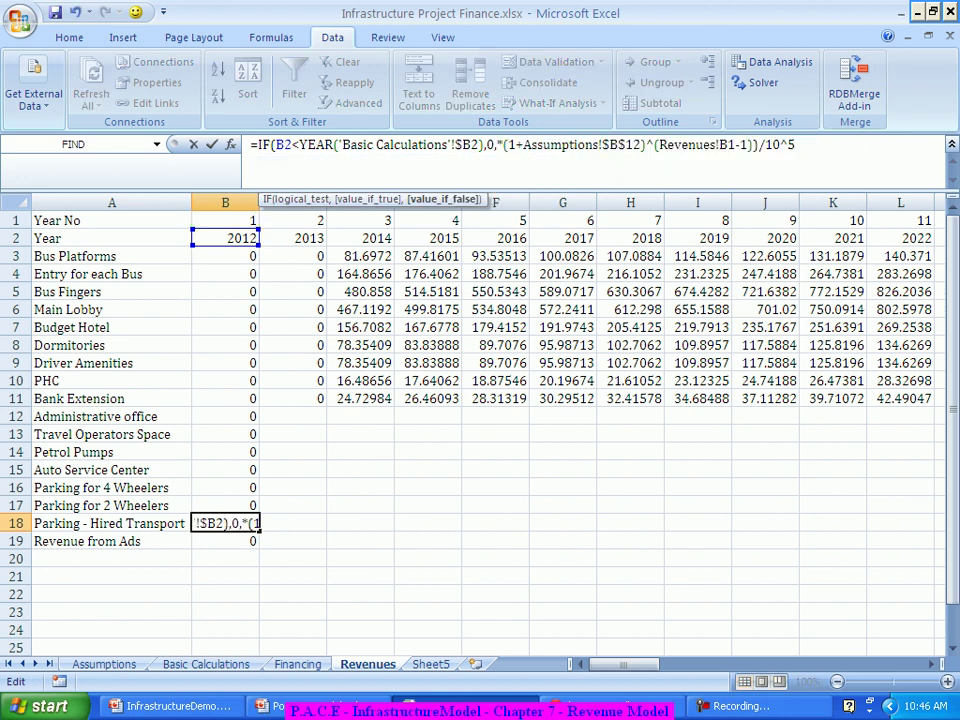
click(104, 664)
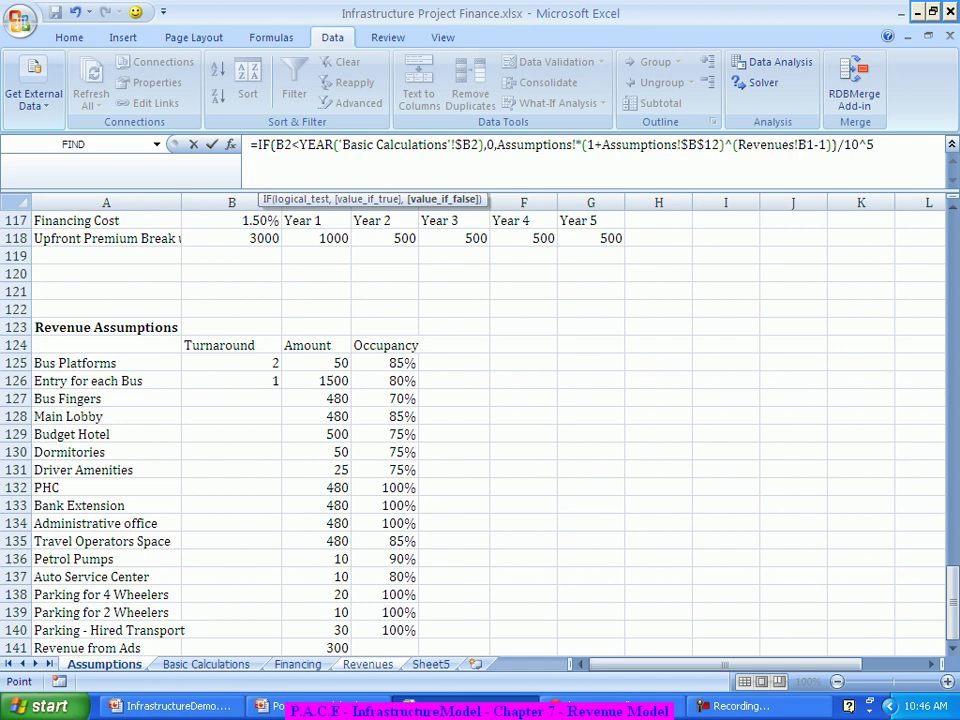
click(316, 630)
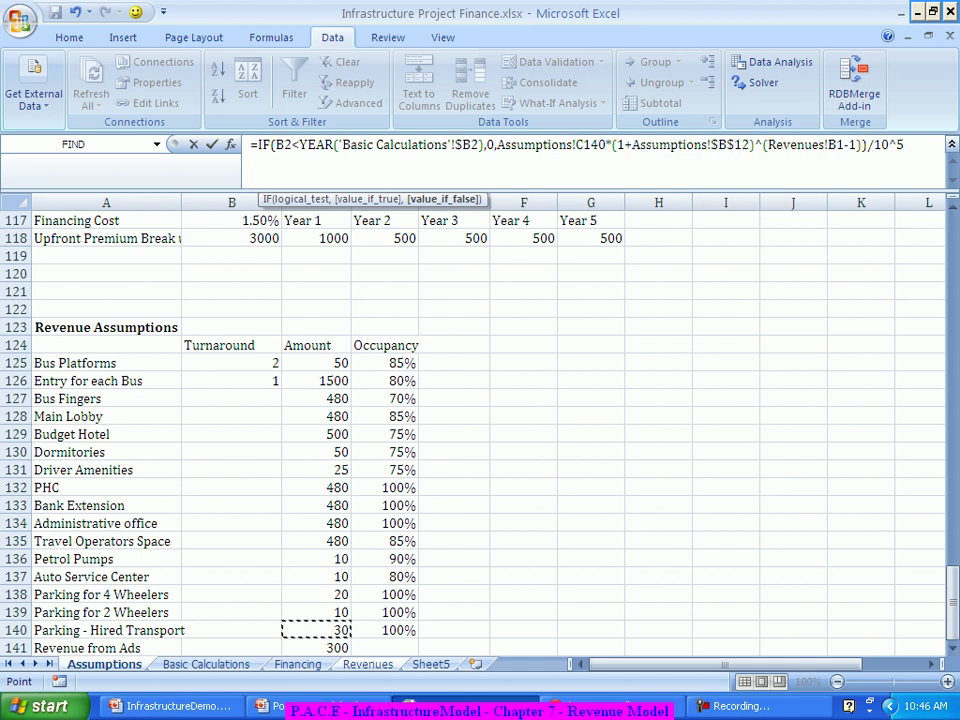
text(*)
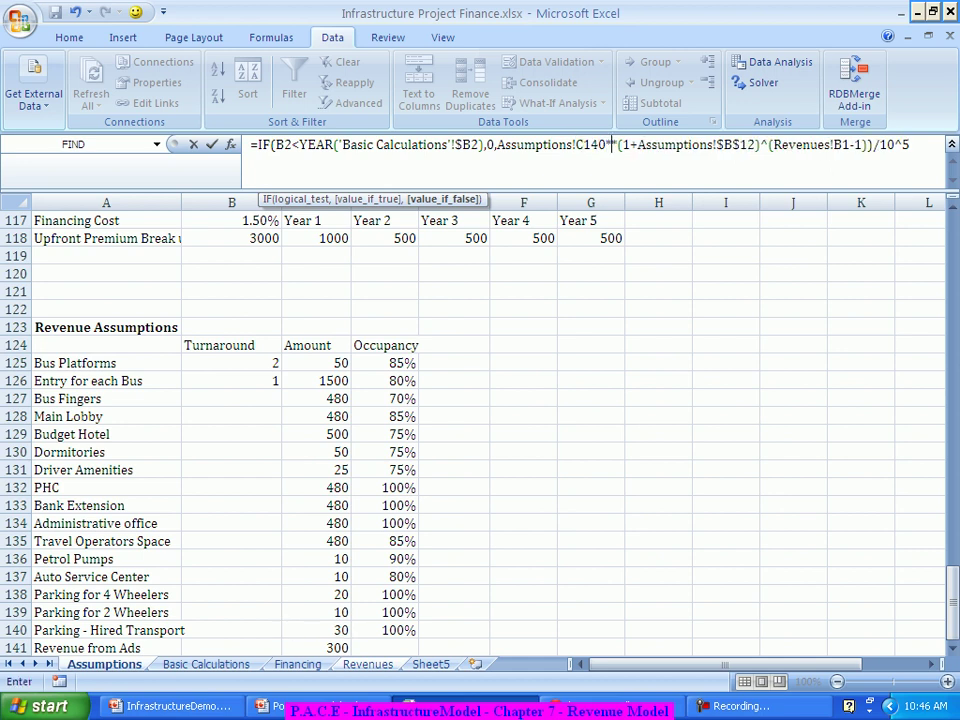
click(385, 630)
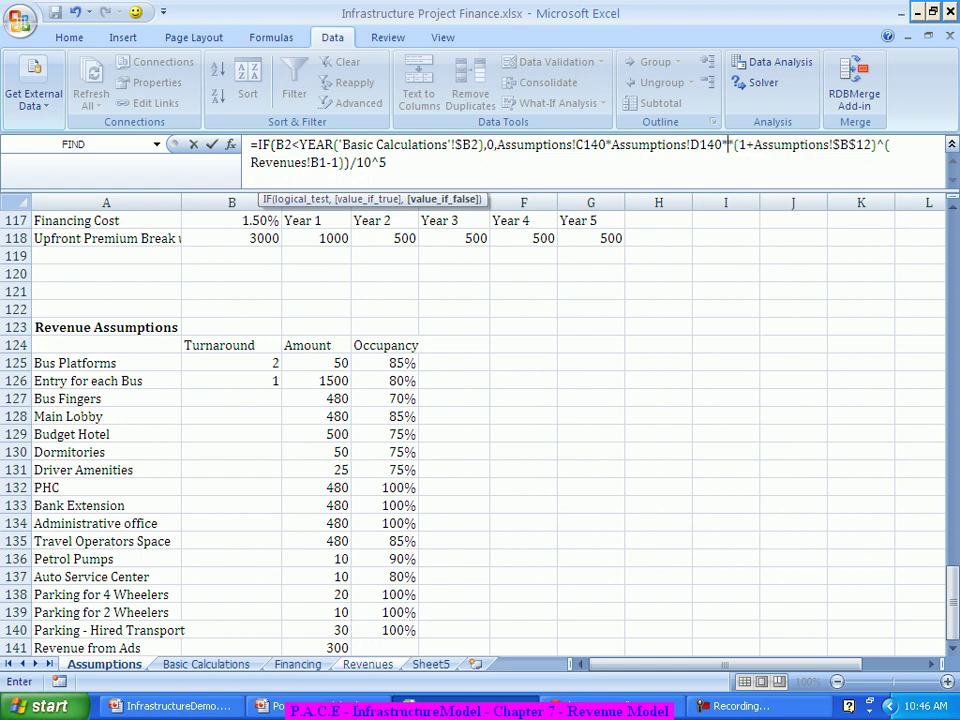
text(*)
drag(951, 604, 951, 501)
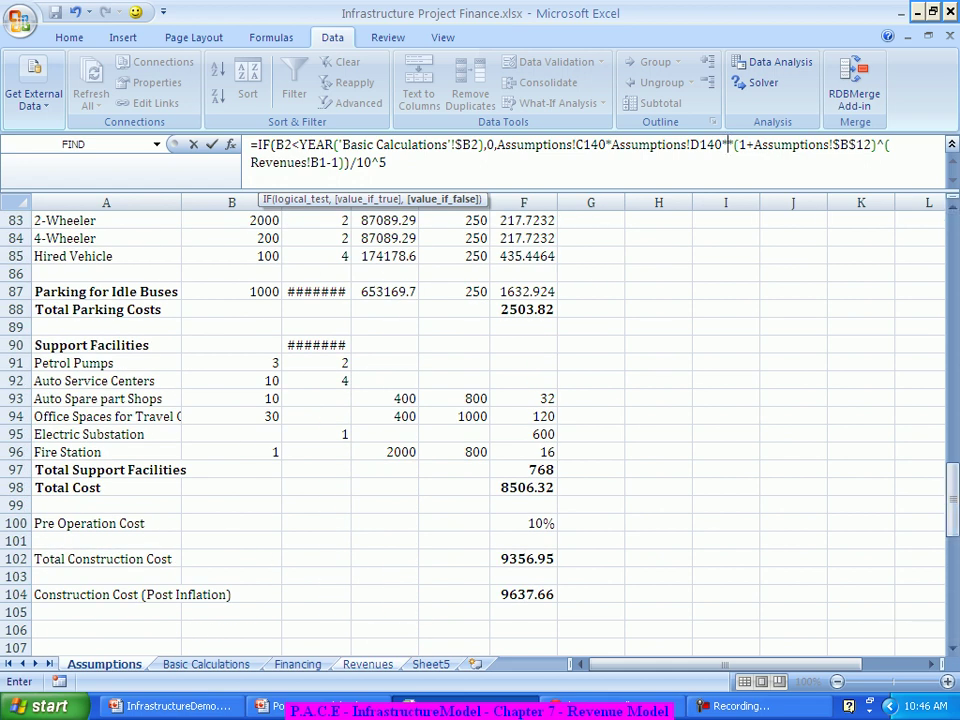
click(232, 256)
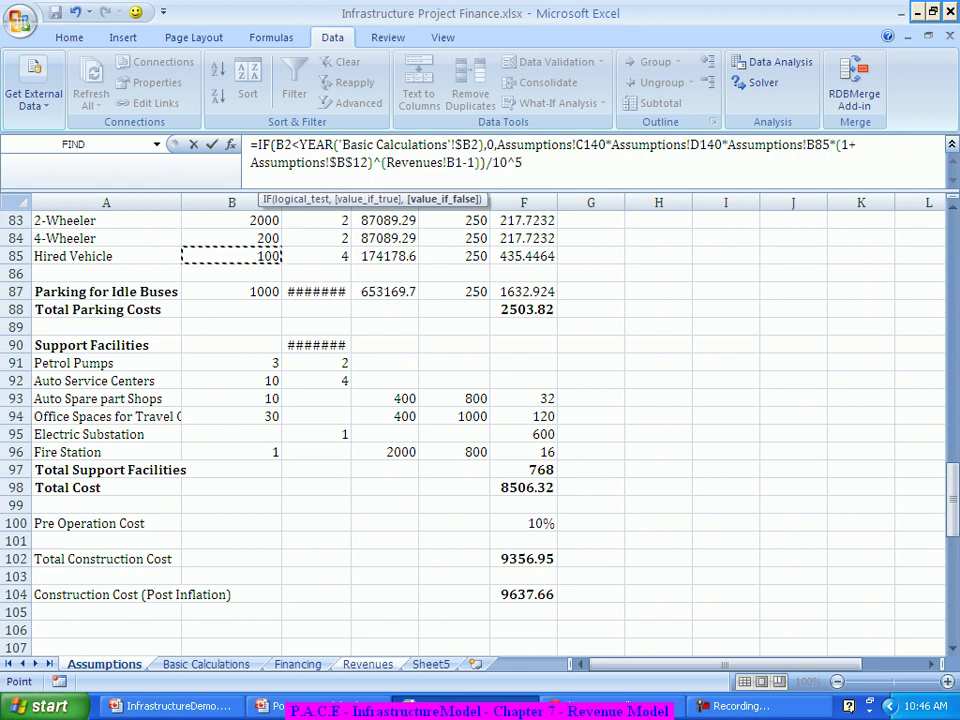
text(*)
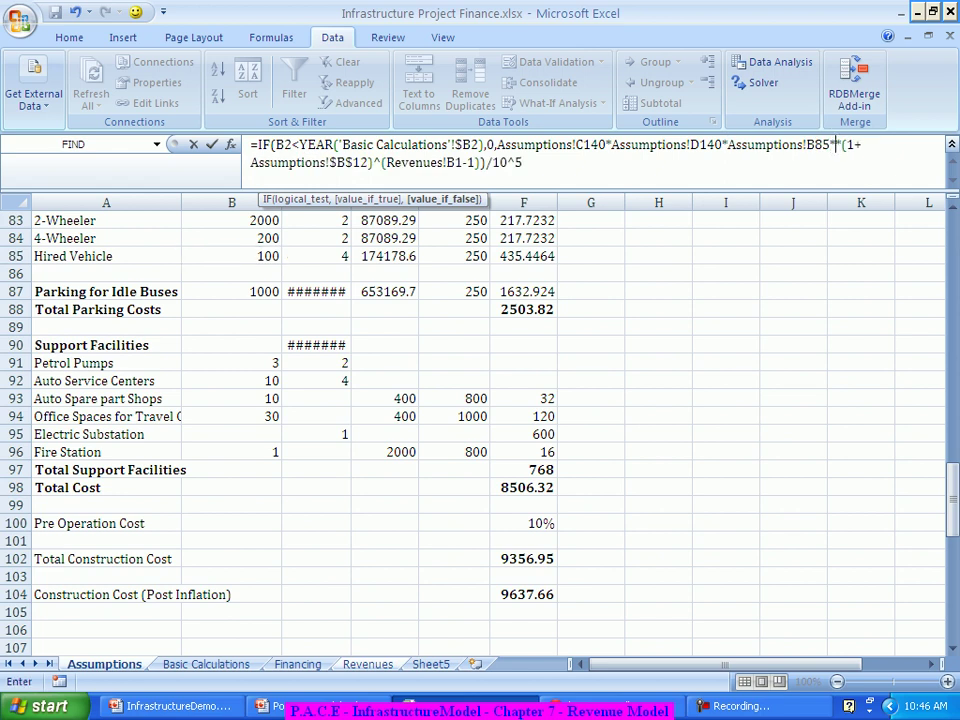
text(365*)
Make the C140, D140 and B85 references to the Assumptions sheet absolute in the Parking - Hired Transport formula in B18.
click(577, 145)
key(F4)
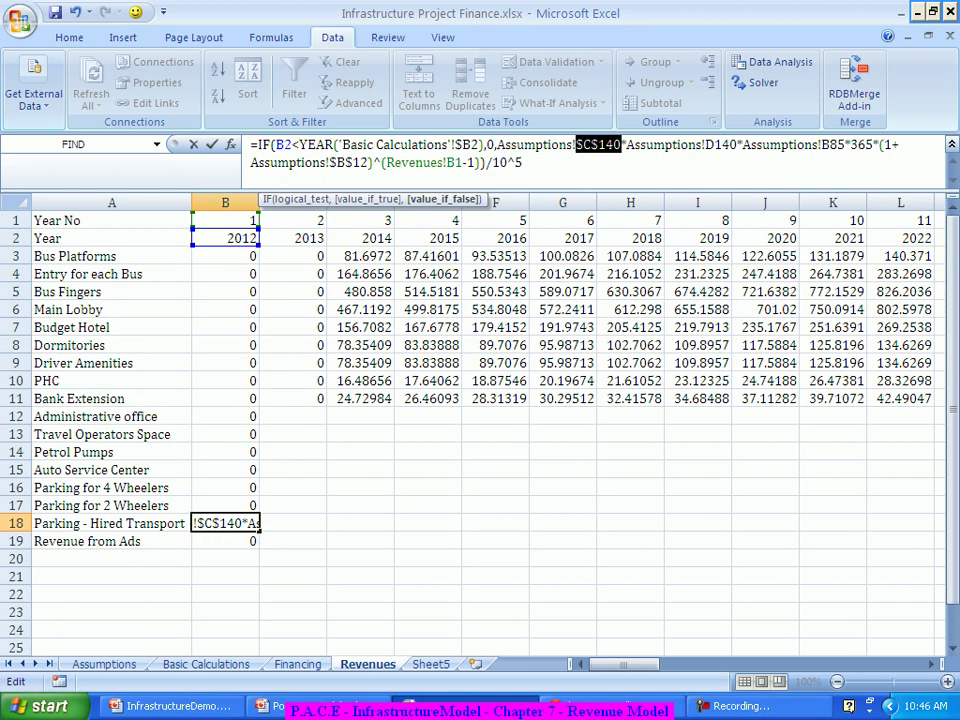
click(729, 145)
key(F4)
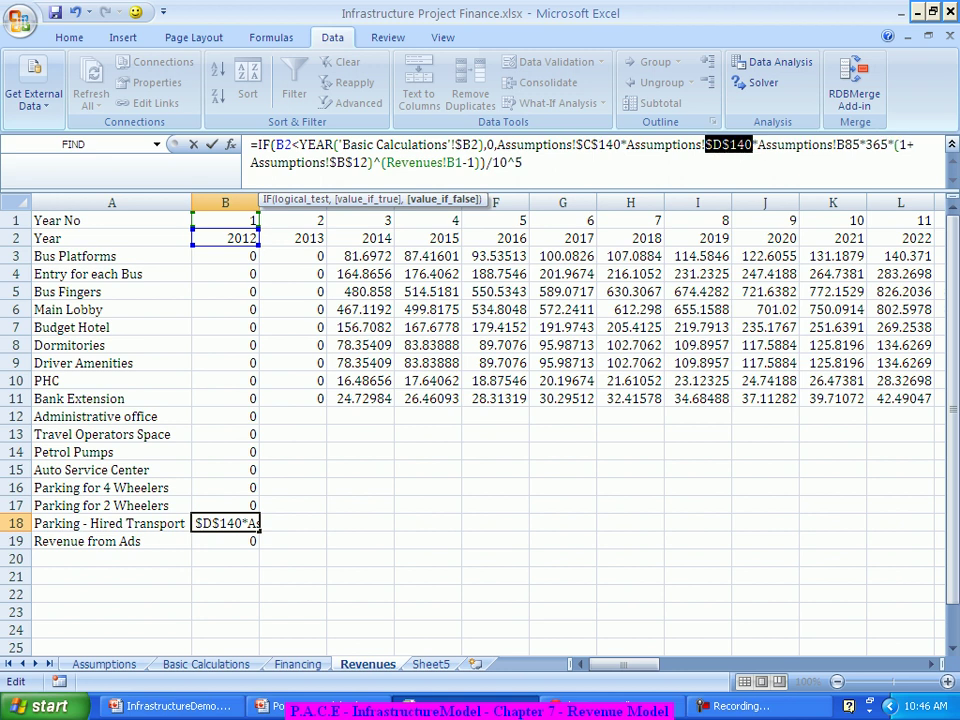
click(848, 145)
key(F4)
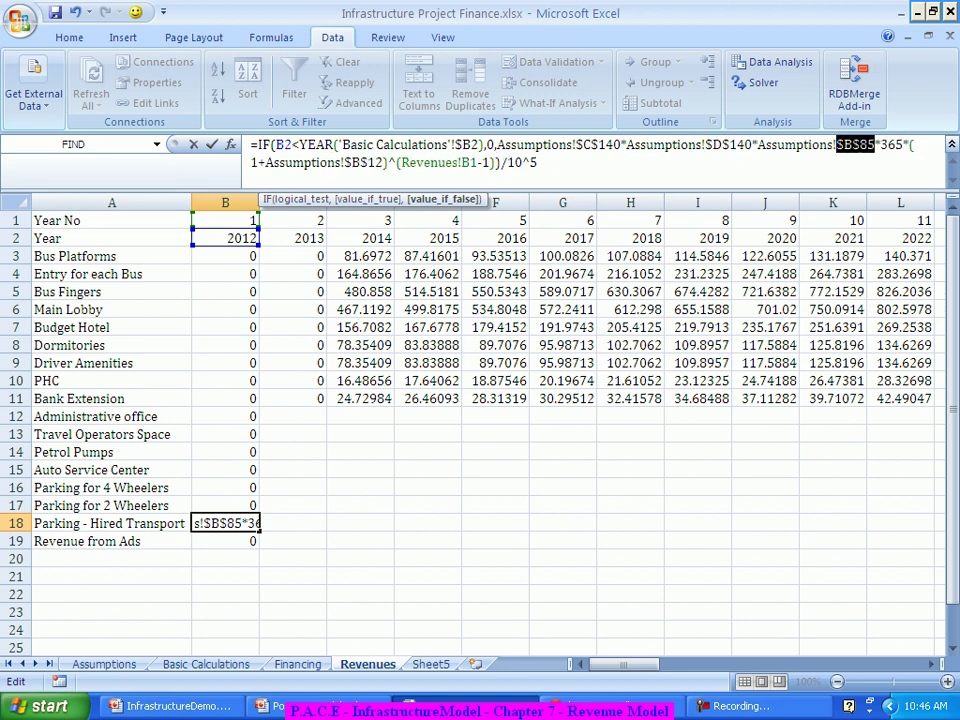
key(Return)
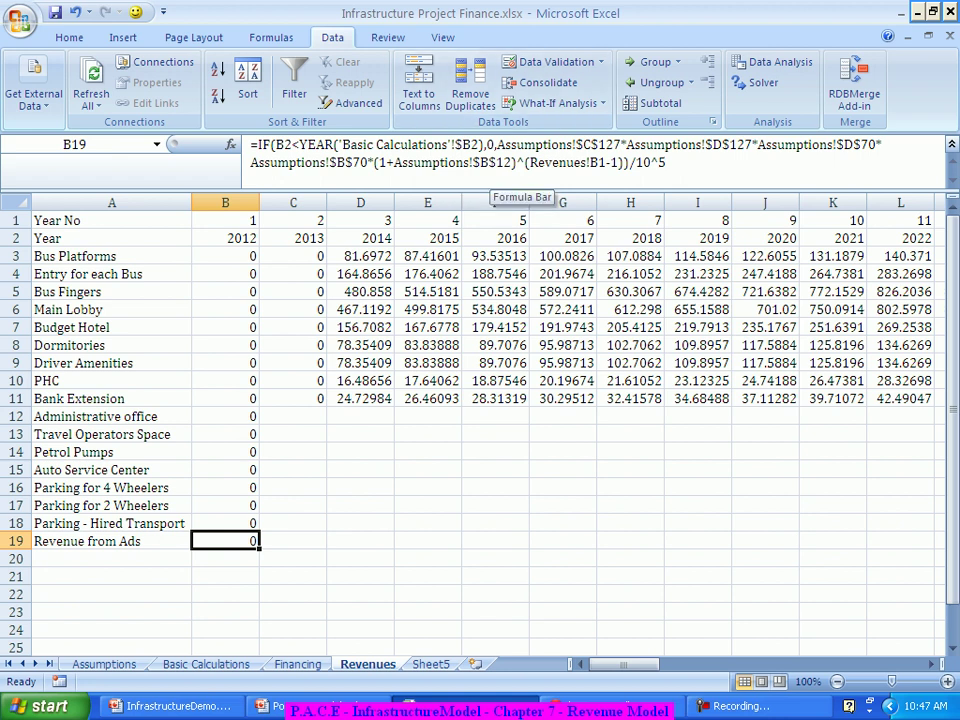
Replace the Bus Fingers factors in the Revenue from Ads formula in B19 with the absolute reference Assumptions $C$141.
drag(497, 144, 367, 162)
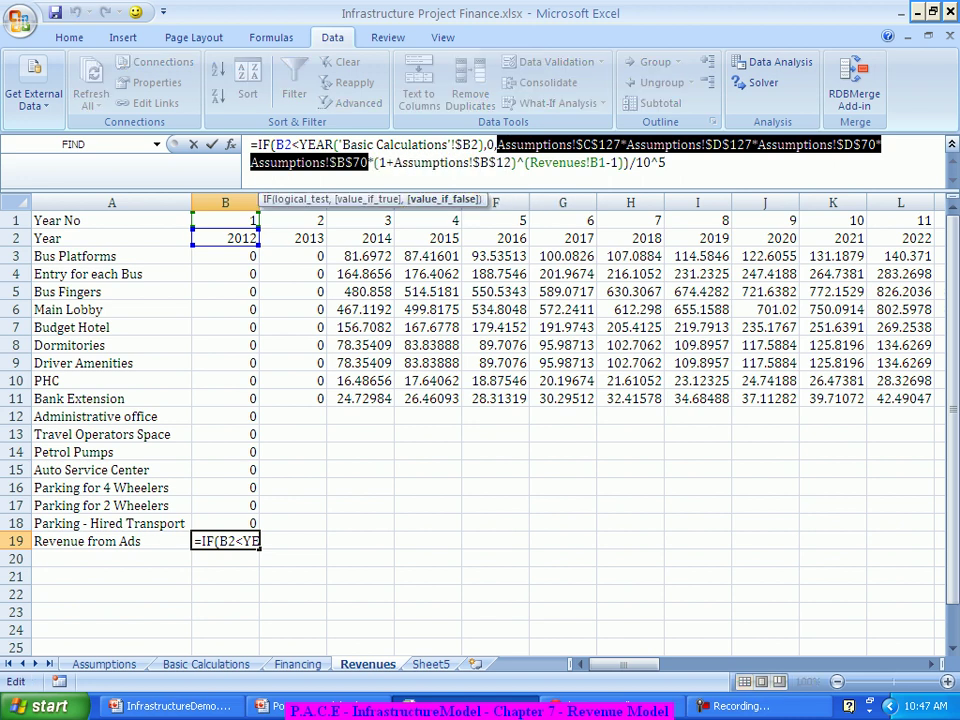
key(Delete)
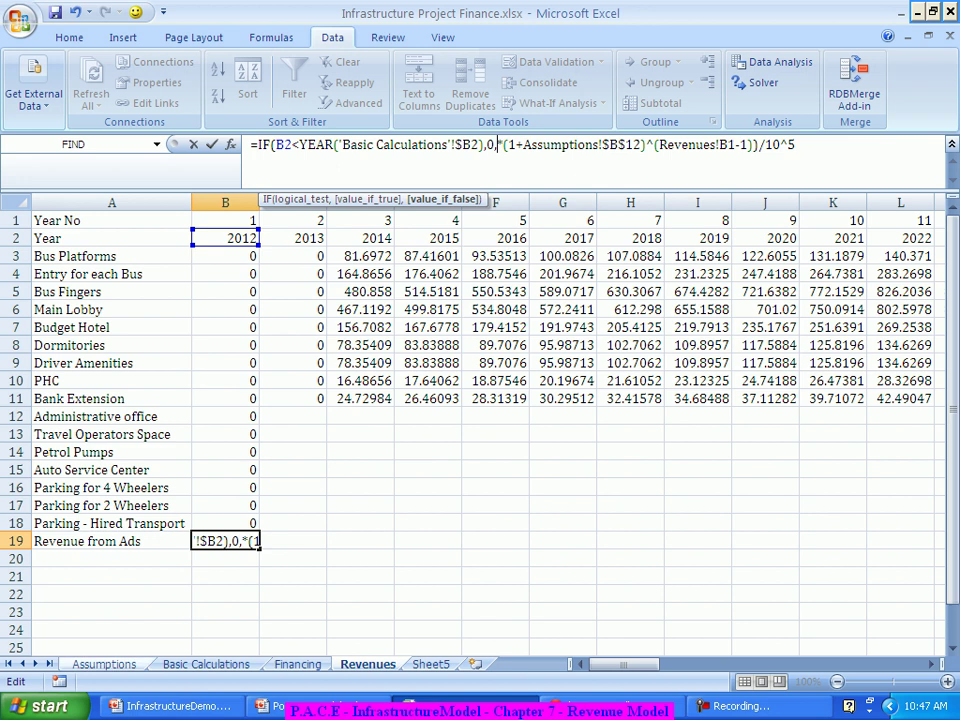
click(103, 664)
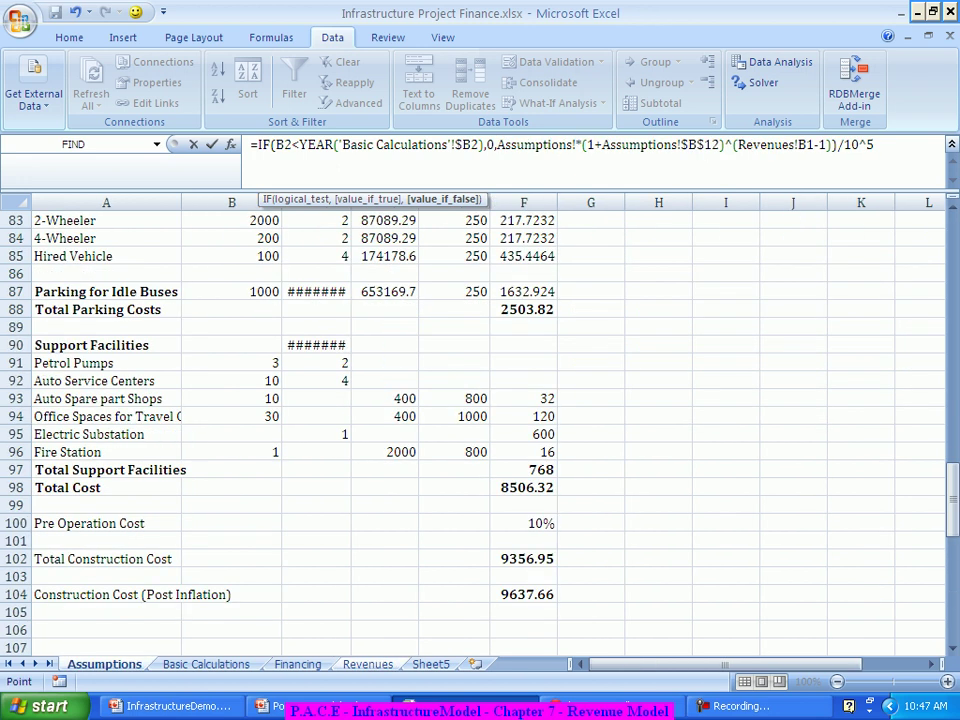
drag(953, 500, 953, 603)
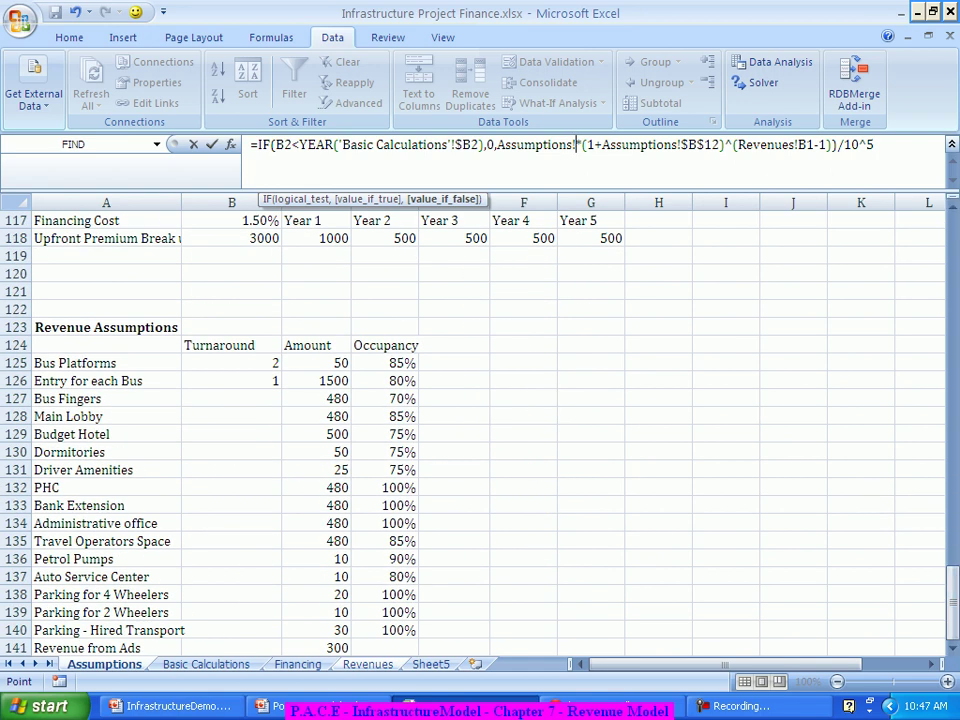
click(316, 648)
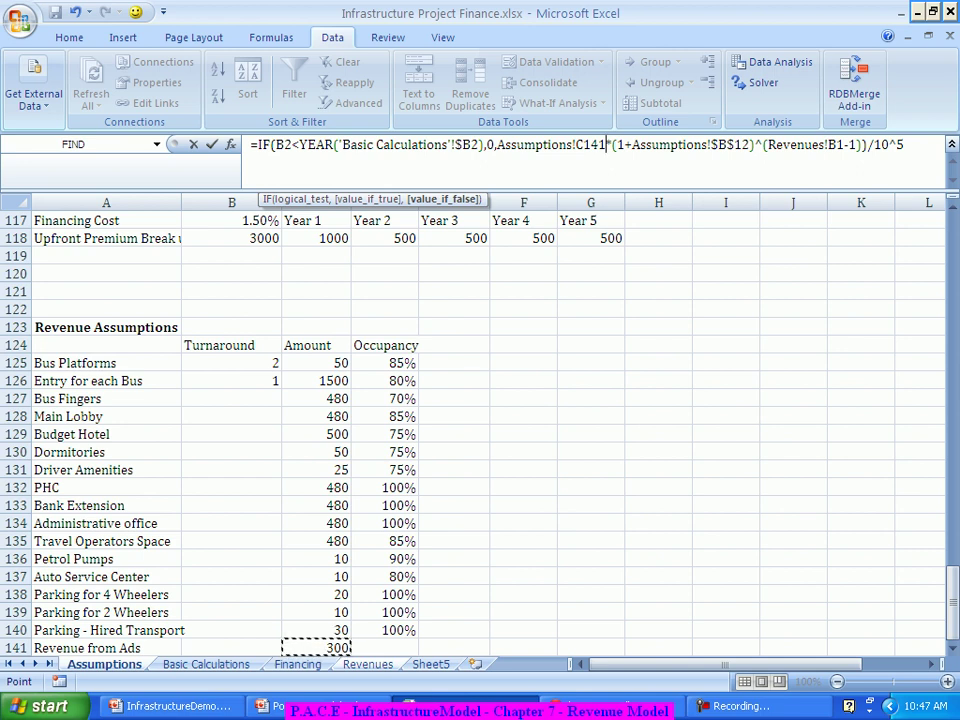
key(F2)
key(F4)
key(Return)
Fill the first-year formulas in B12:B19 across the yearly columns through column AE.
drag(225, 416, 925, 550)
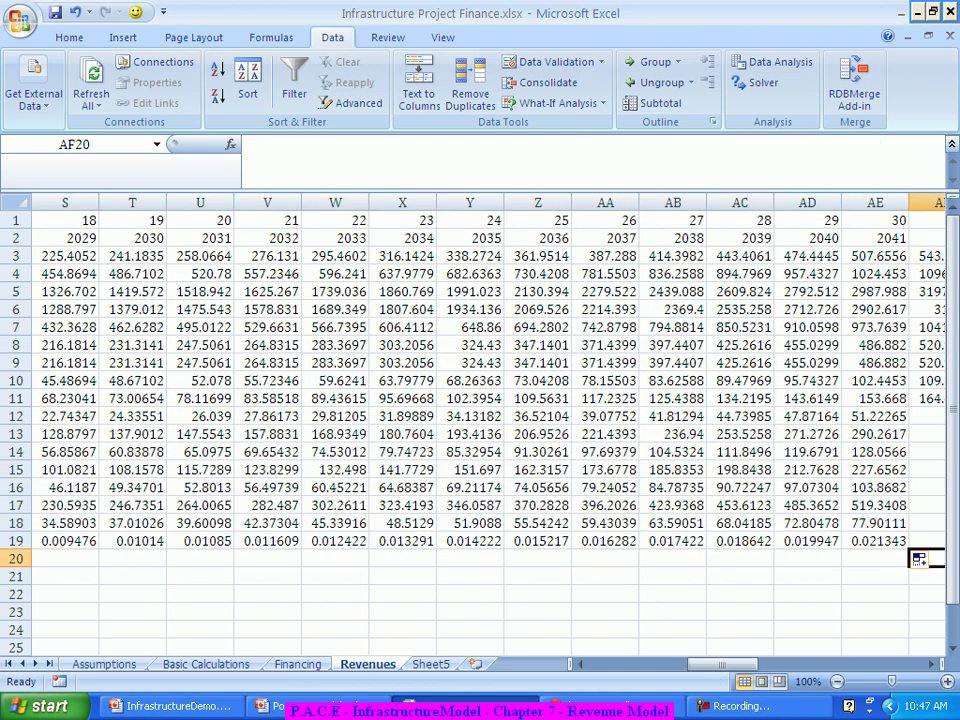
drag(720, 664, 665, 664)
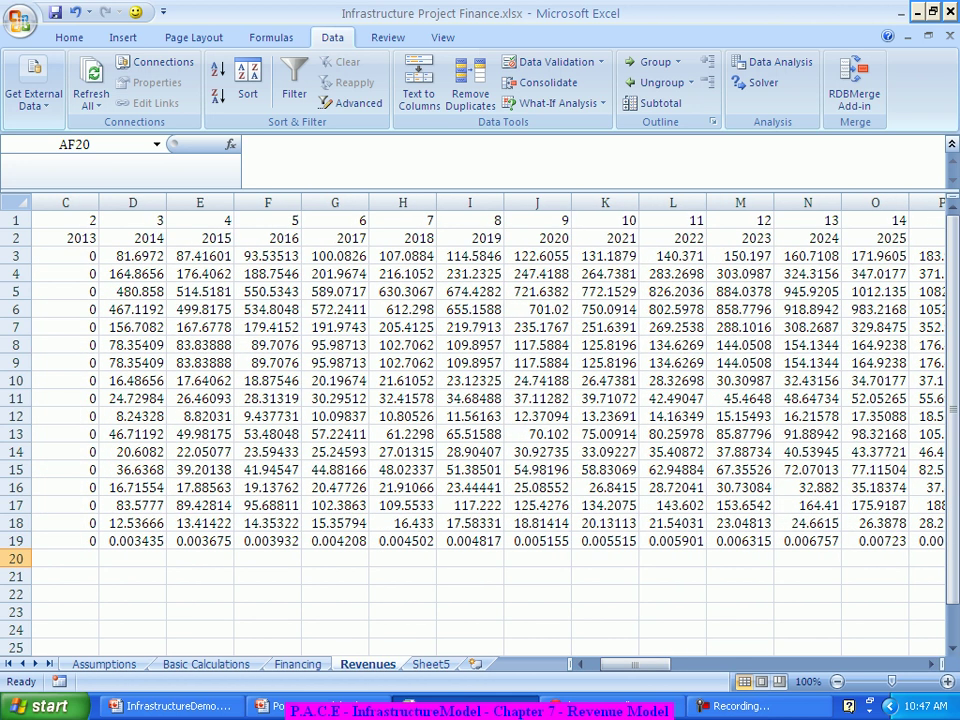
Remove the /10^5 divisor from the Revenue from Ads formula for 2014 in D19.
click(132, 541)
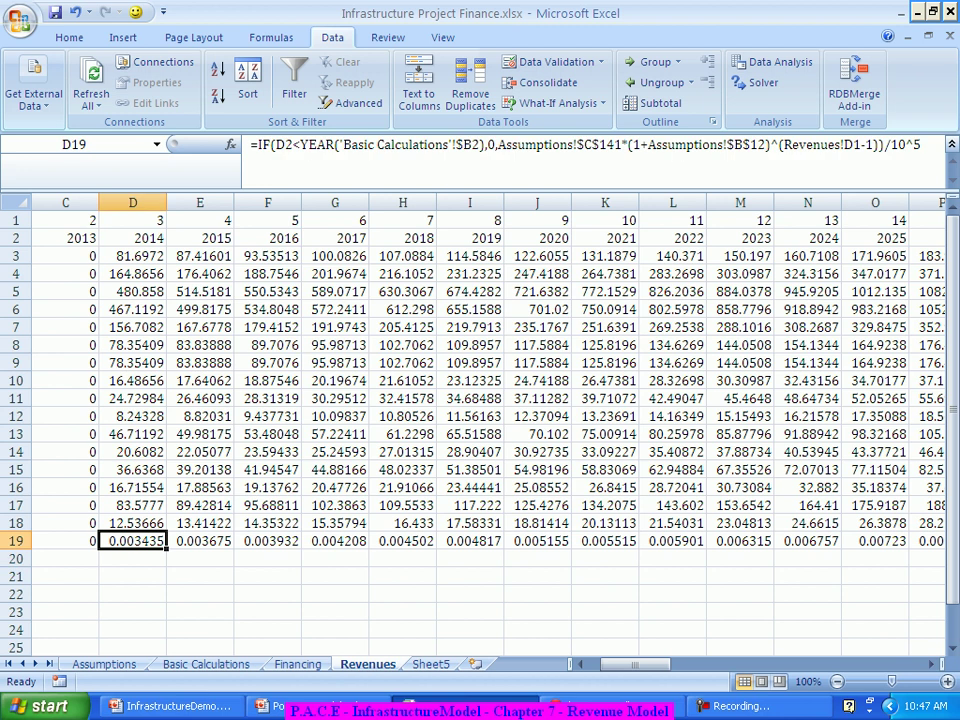
drag(920, 145, 885, 145)
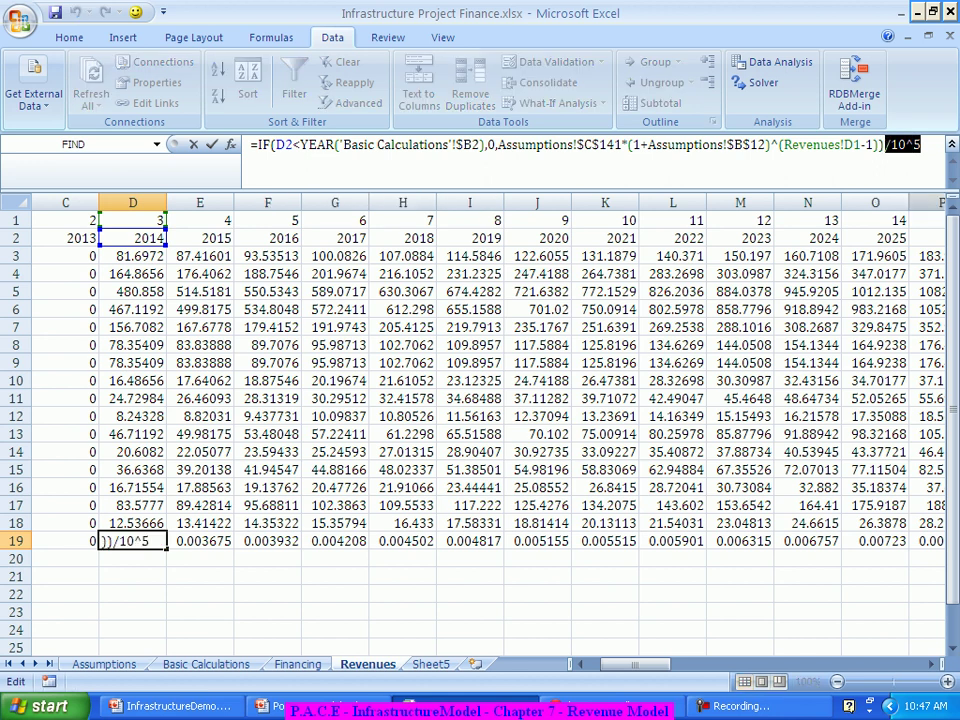
key(Delete)
key(Return)
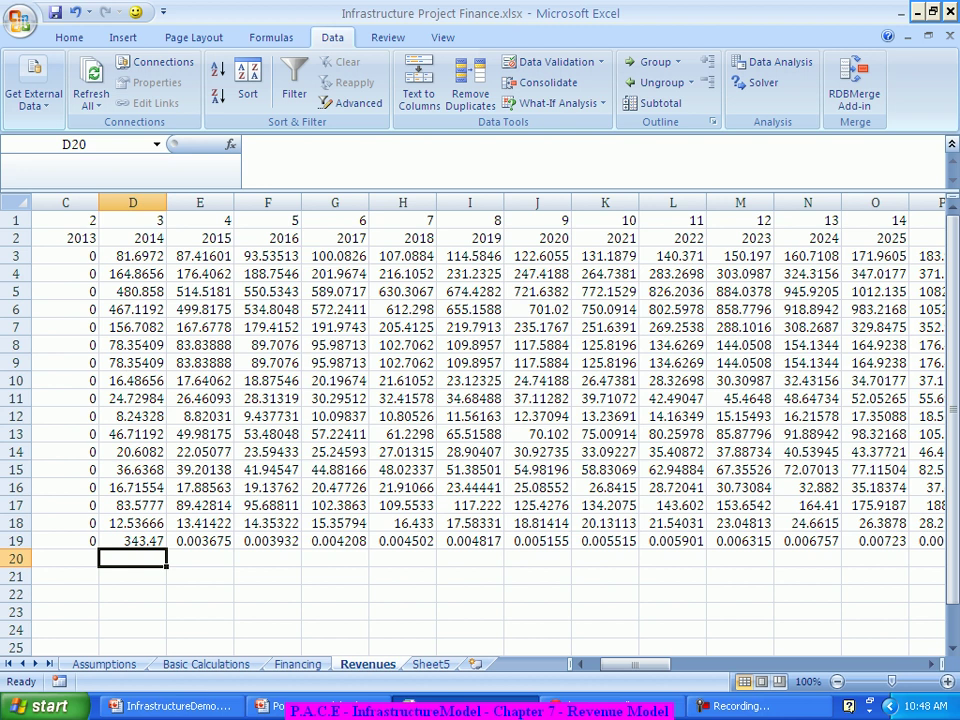
Fill the 2014 formulas in D10:D19 across the columns through AU.
drag(132, 416, 132, 540)
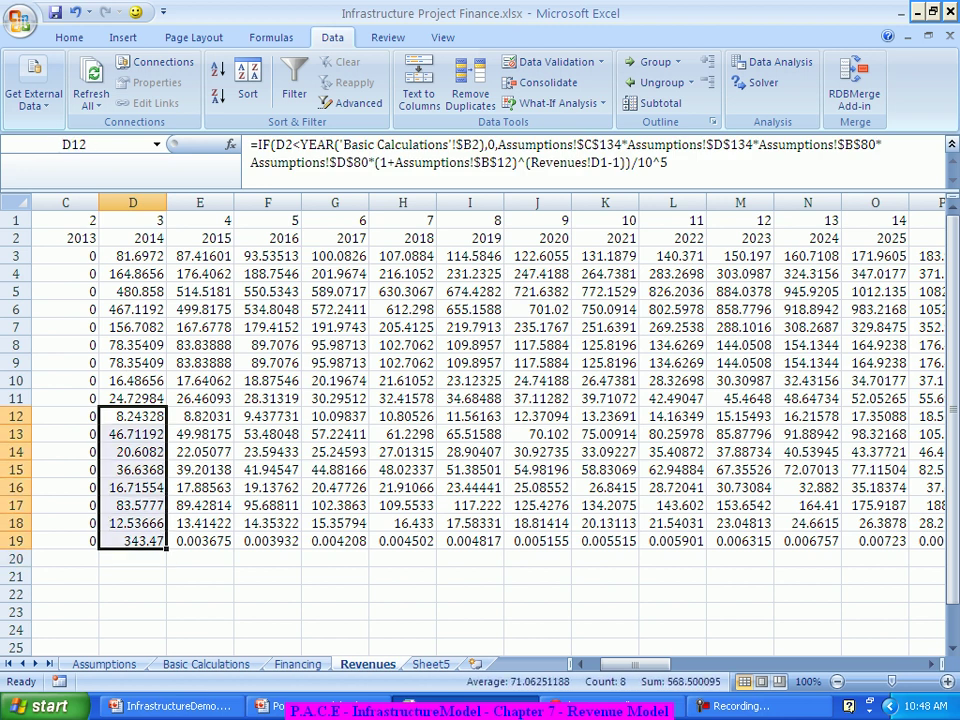
drag(132, 380, 132, 540)
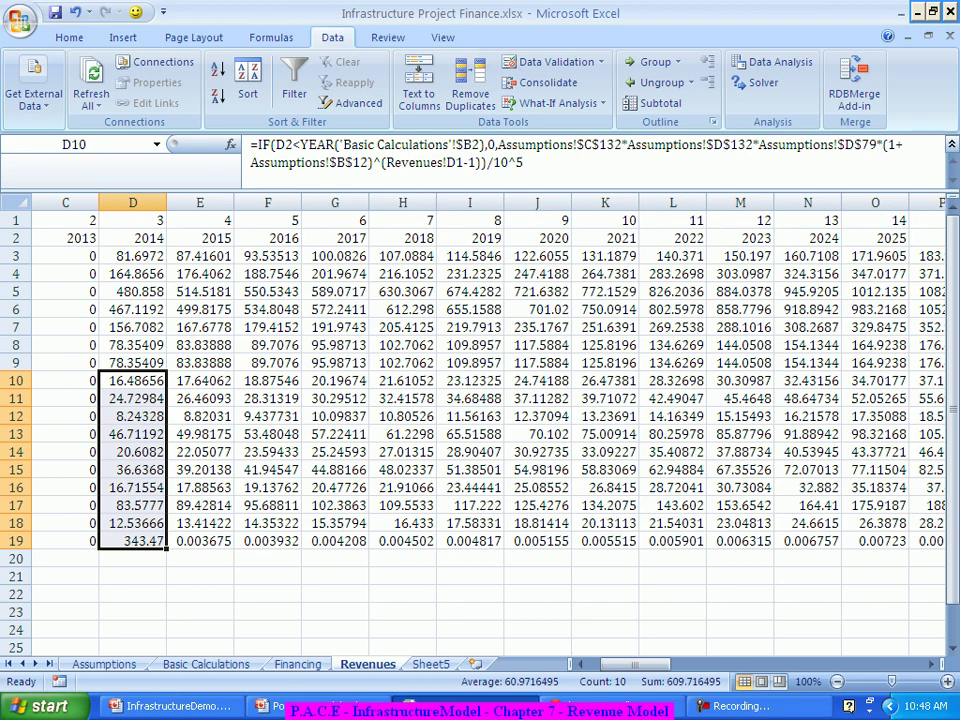
drag(167, 549, 842, 549)
click(267, 540)
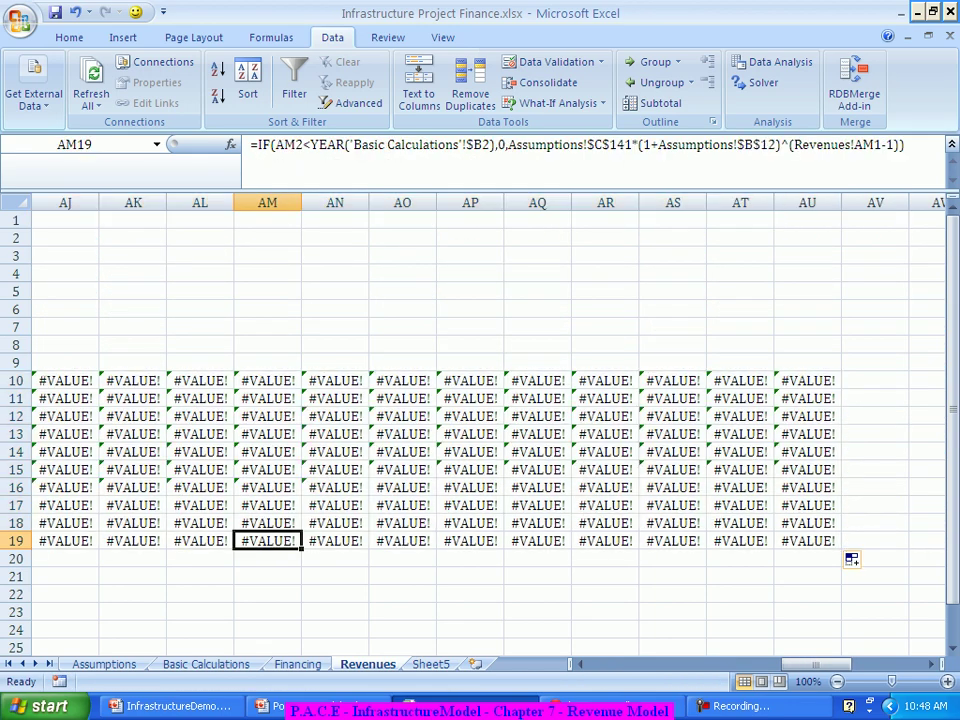
Delete the surplus columns AI to AU beyond the year 2044.
drag(807, 202, 240, 202)
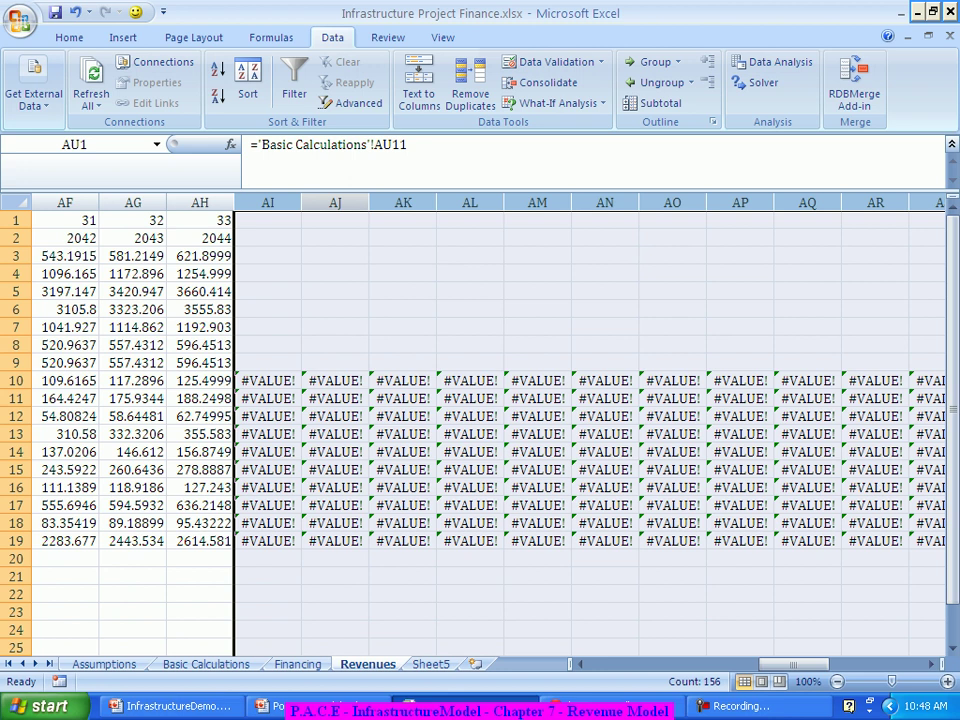
right_click(345, 202)
click(386, 321)
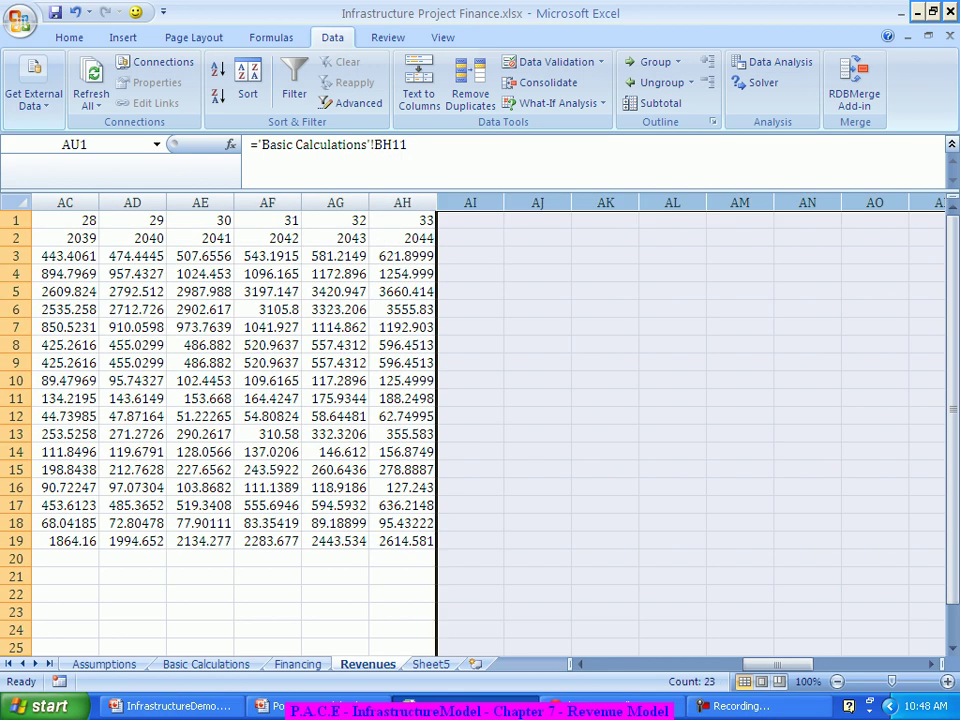
click(470, 469)
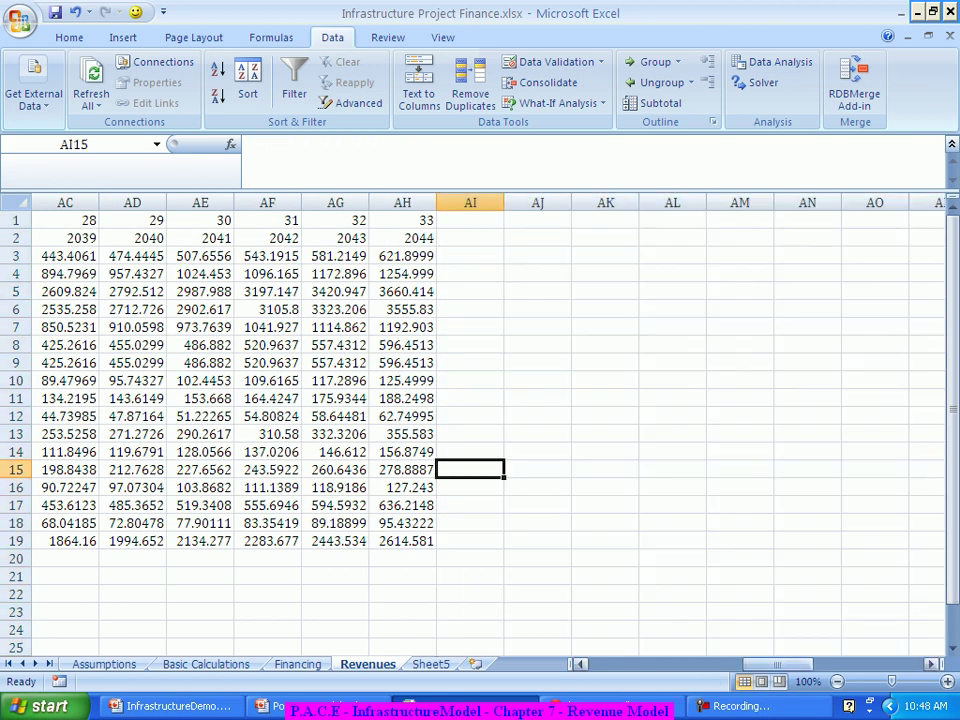
Enter the label "Total Revenue" in A21, leaving one blank row below the Revenue from Ads row.
drag(778, 664, 646, 664)
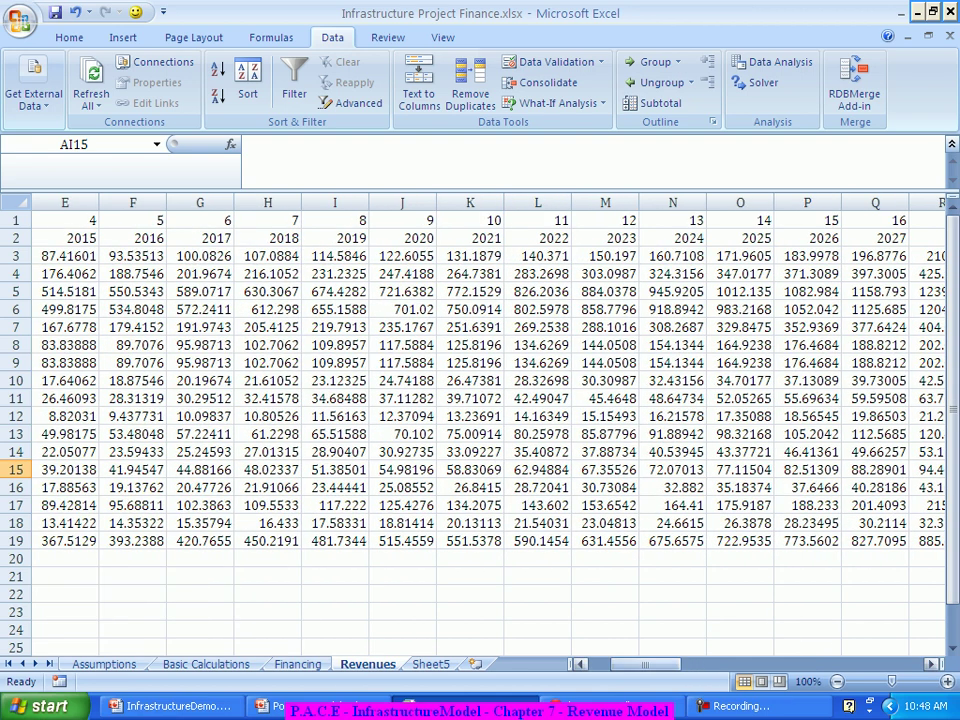
click(580, 664)
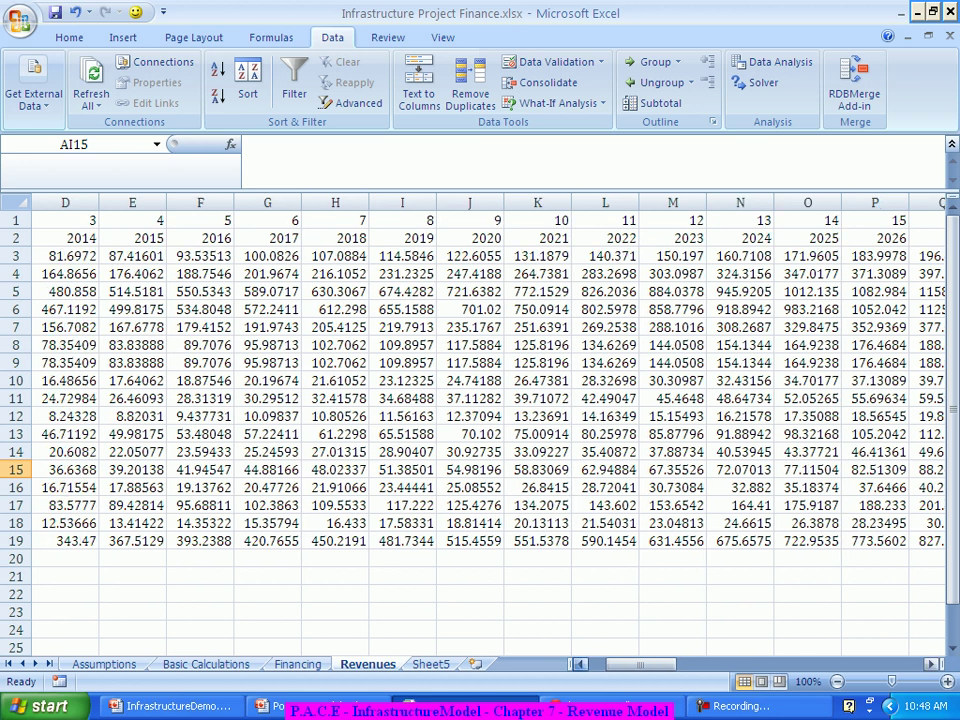
click(580, 664)
click(580, 664)
click(580, 664)
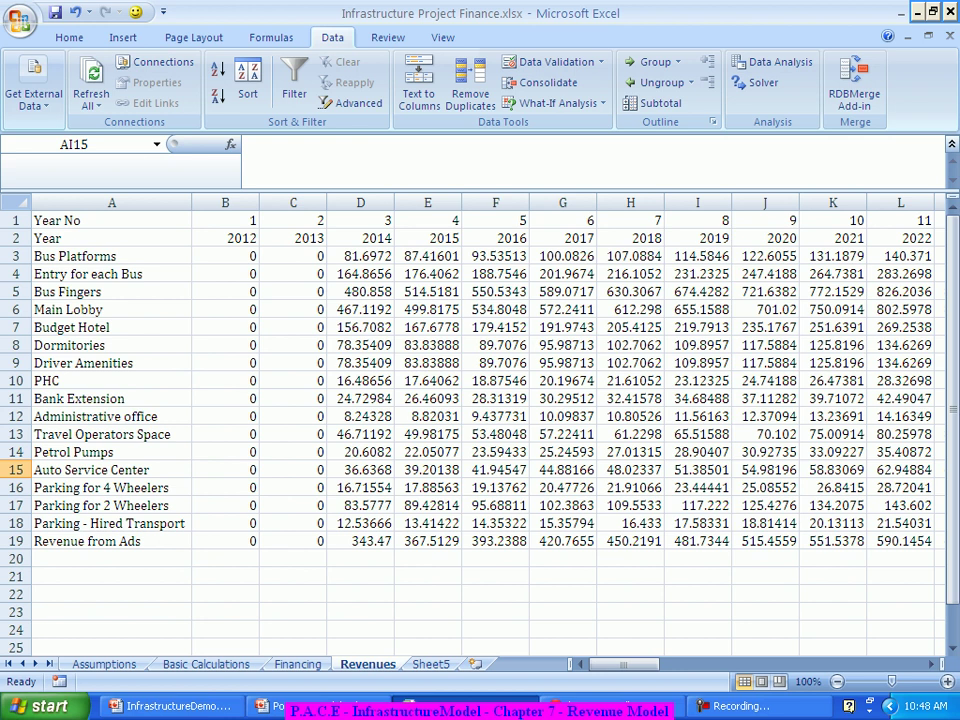
click(360, 327)
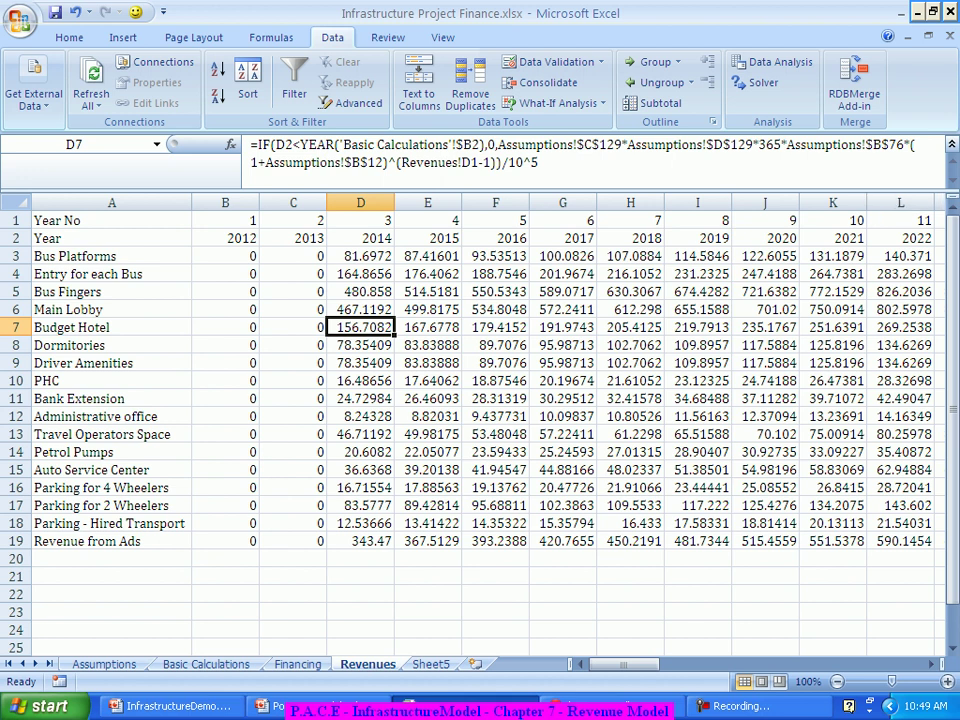
click(111, 576)
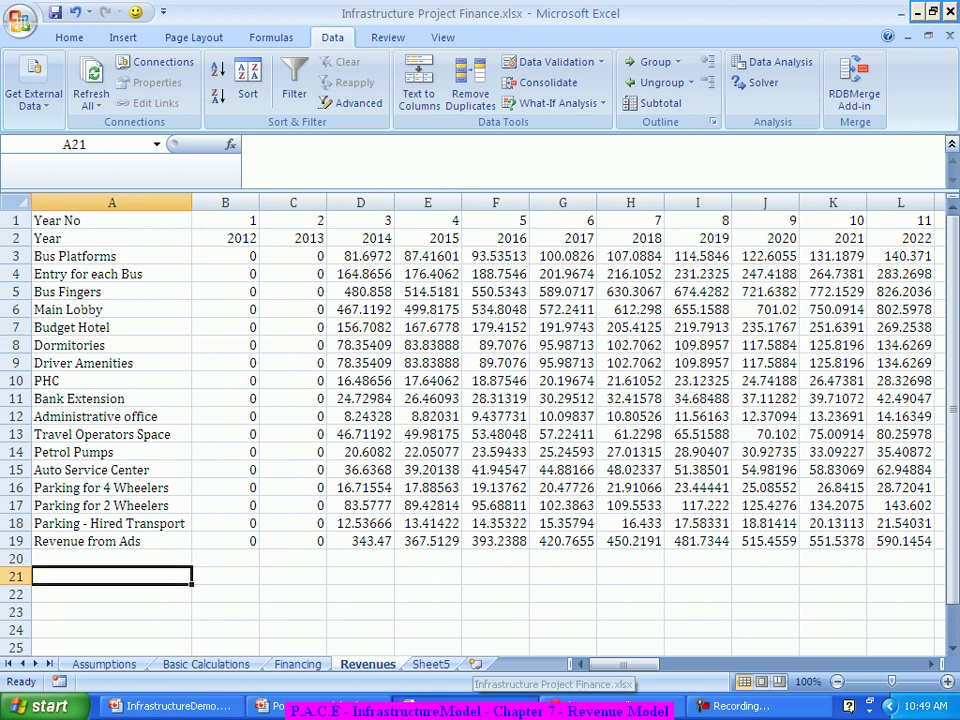
text(Tota)
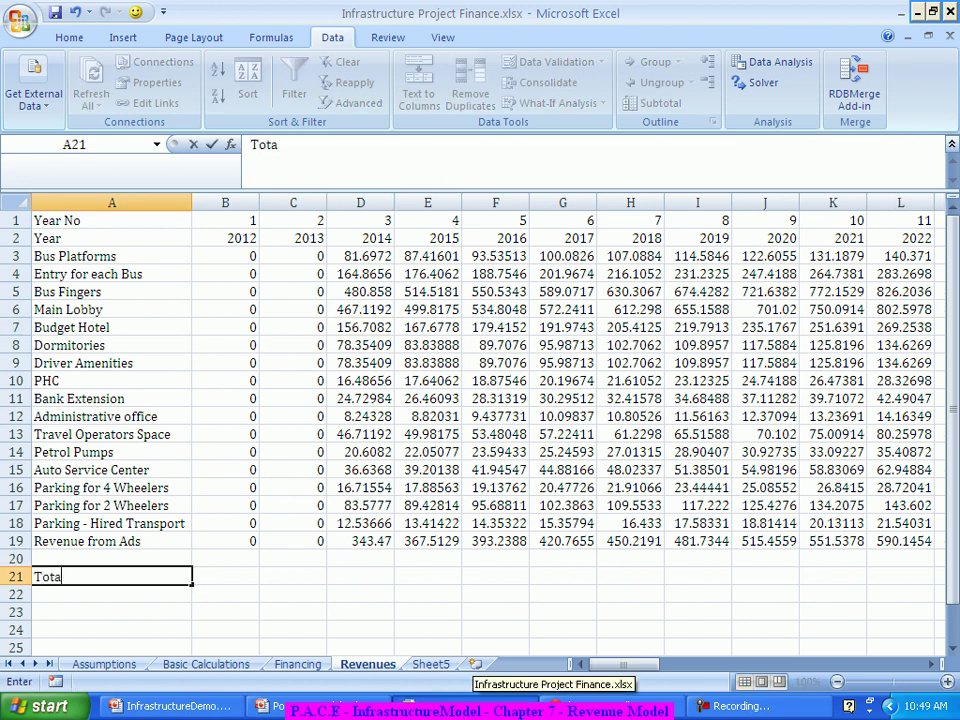
text(l Revenue)
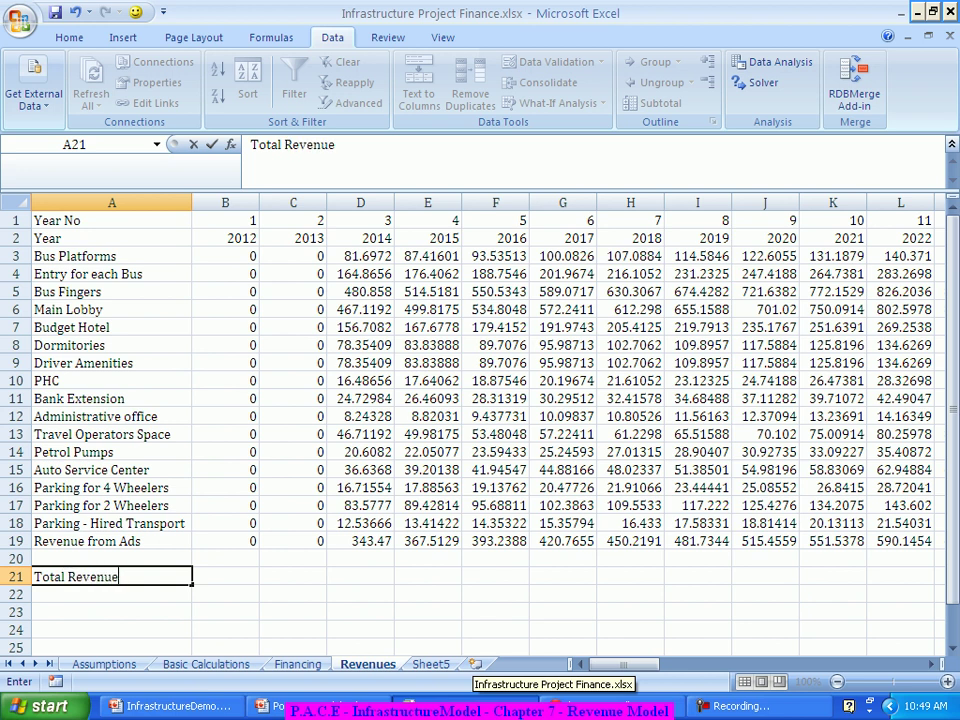
key(Tab)
Total the 2012 revenues in B21 with the formula =SUM(B3:B19).
text(=SUM()
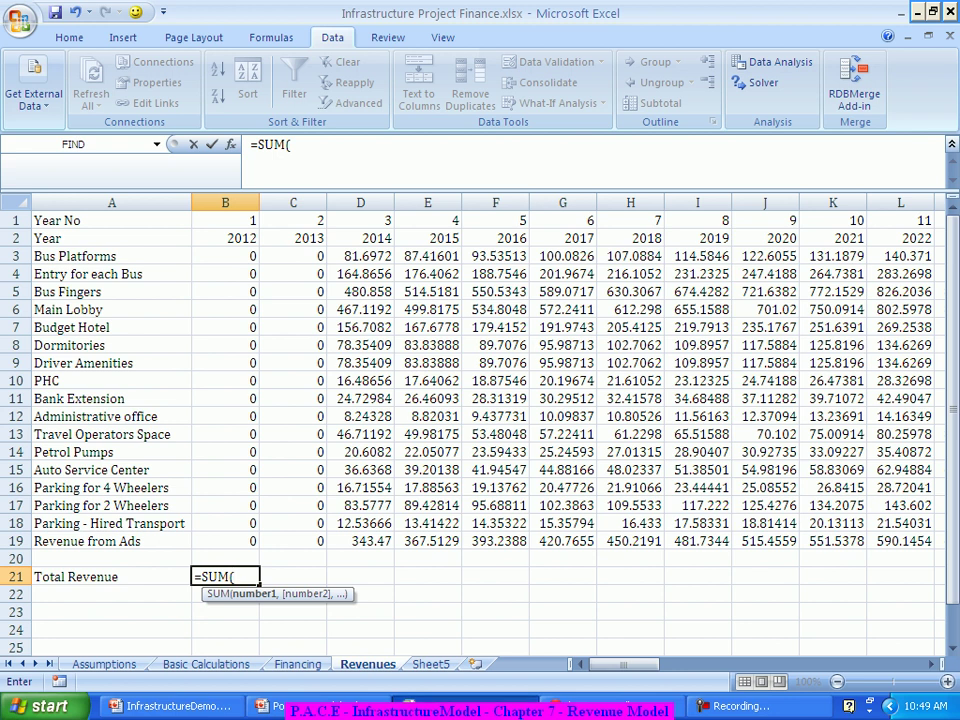
drag(225, 541, 230, 258)
text())
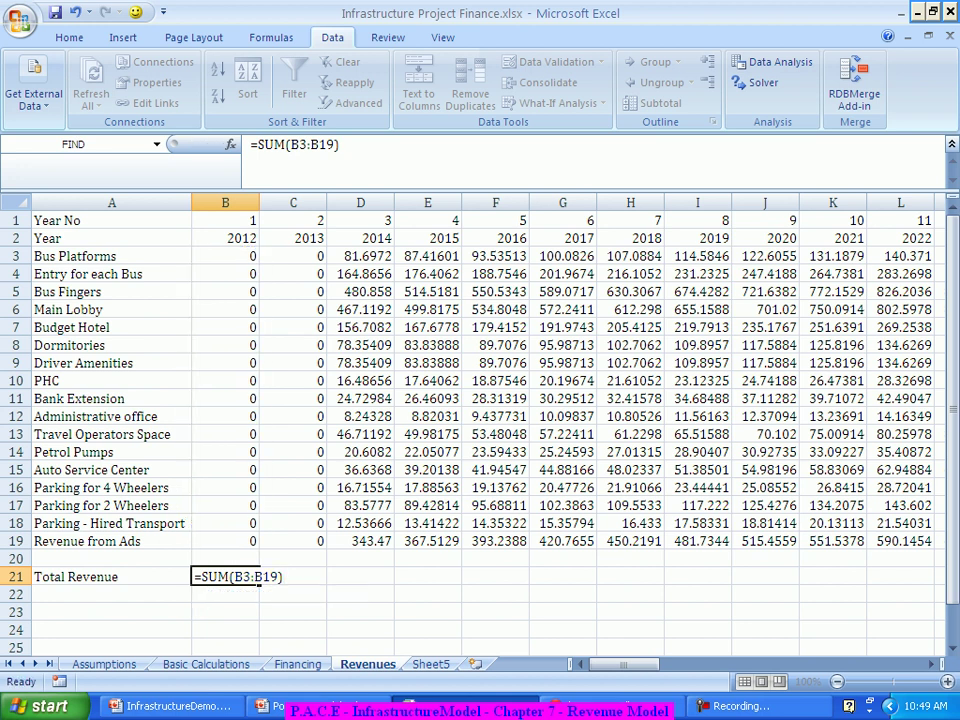
key(Tab)
Fill the Total Revenue formula in B21 across the yearly columns through AH, the year 2044.
click(225, 576)
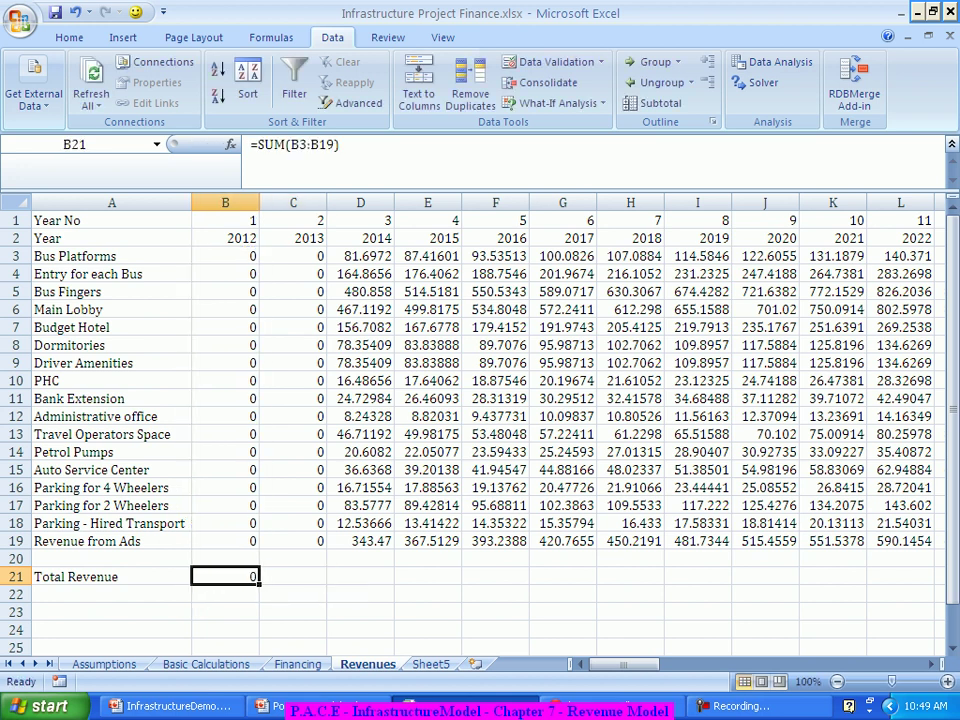
drag(259, 584, 905, 580)
click(925, 596)
click(672, 594)
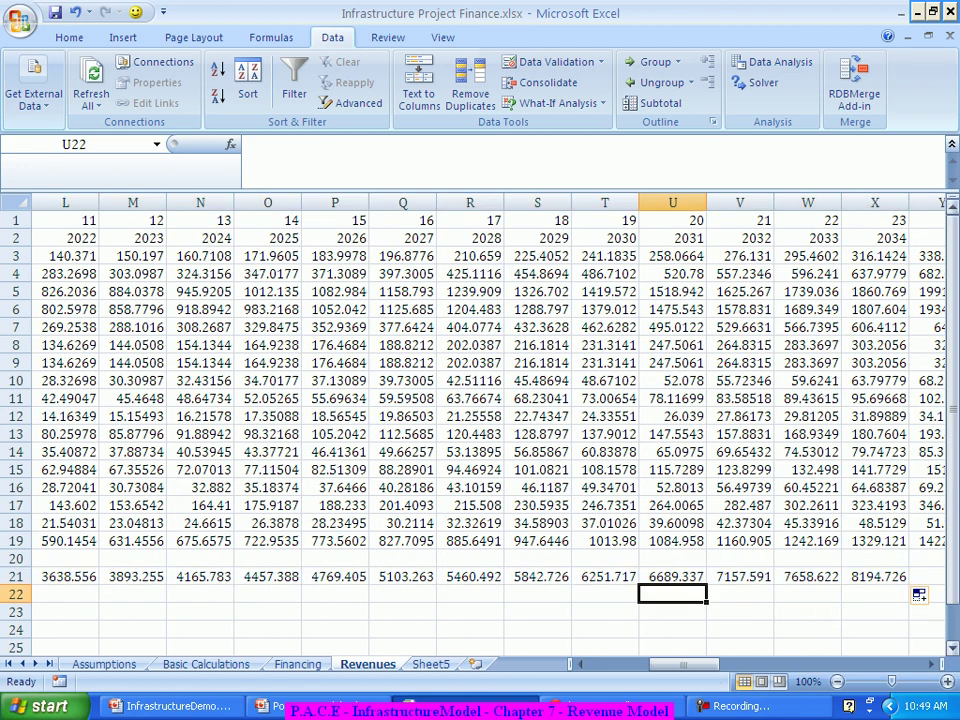
drag(807, 576, 366, 580)
click(470, 576)
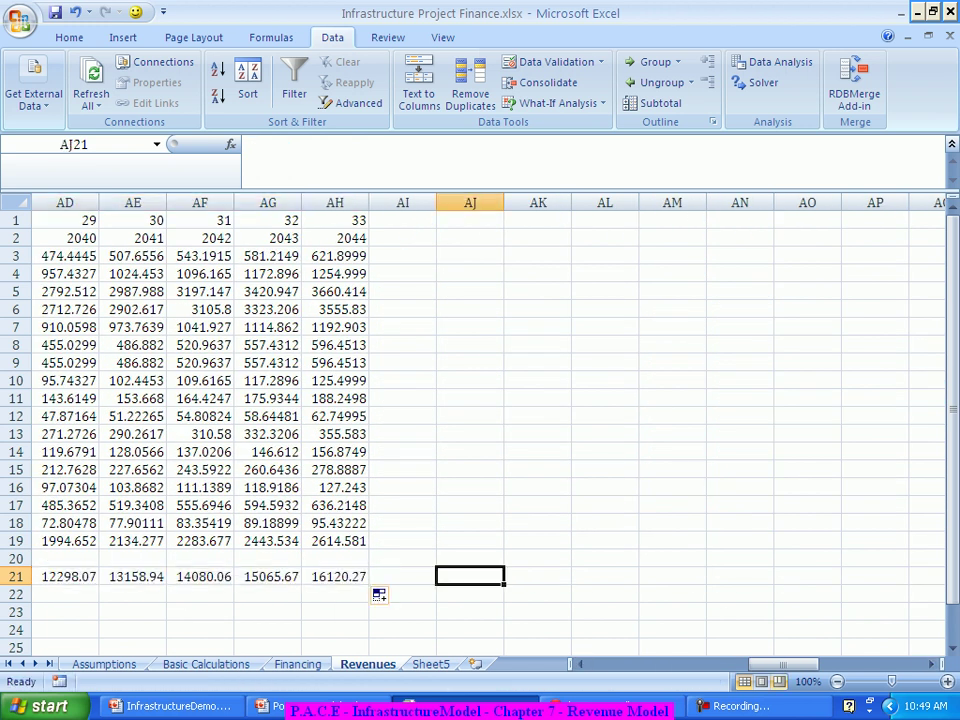
drag(785, 664, 630, 664)
click(427, 594)
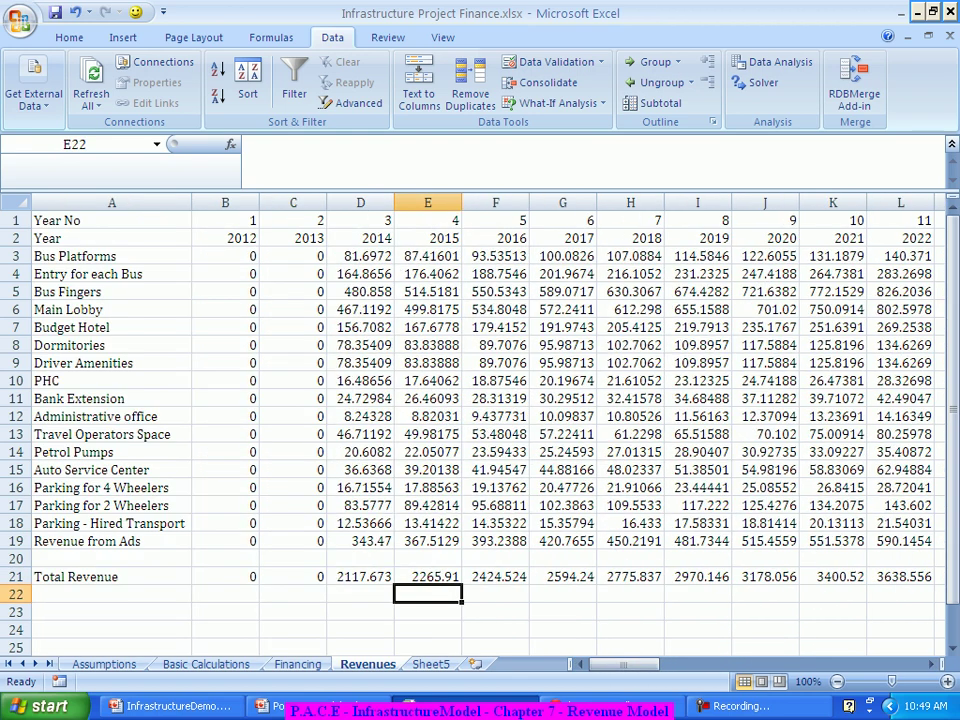
click(360, 576)
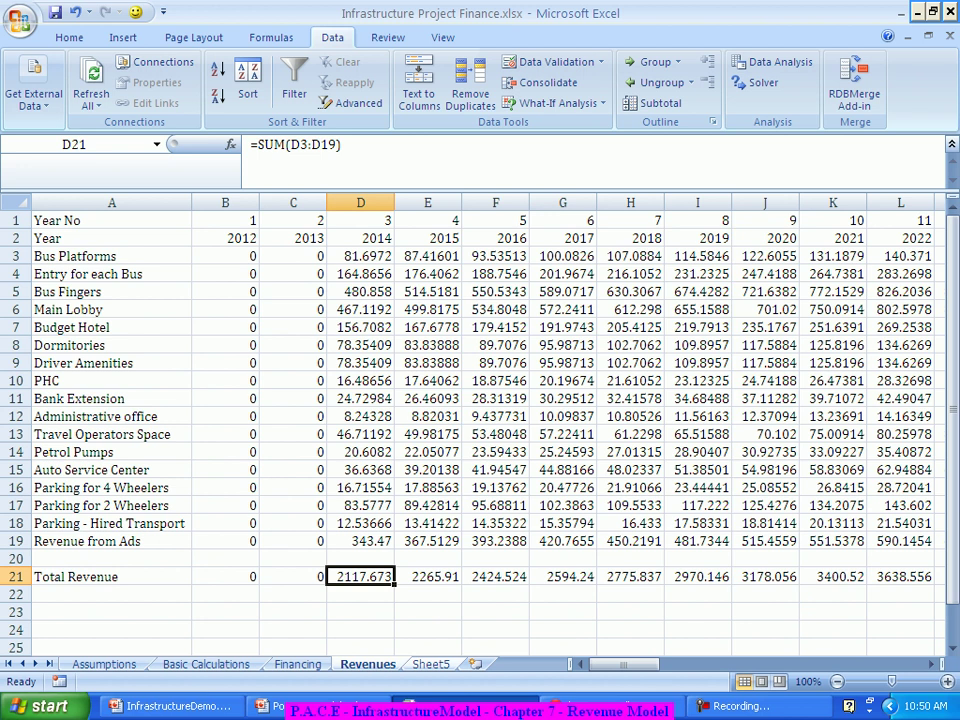
key(F8)
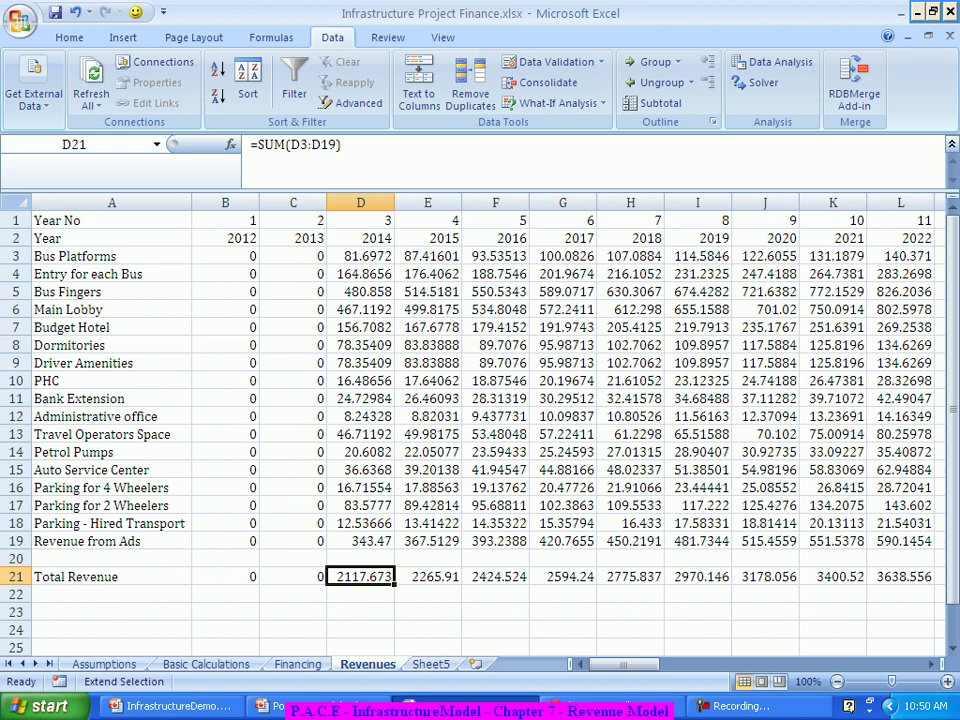
click(495, 470)
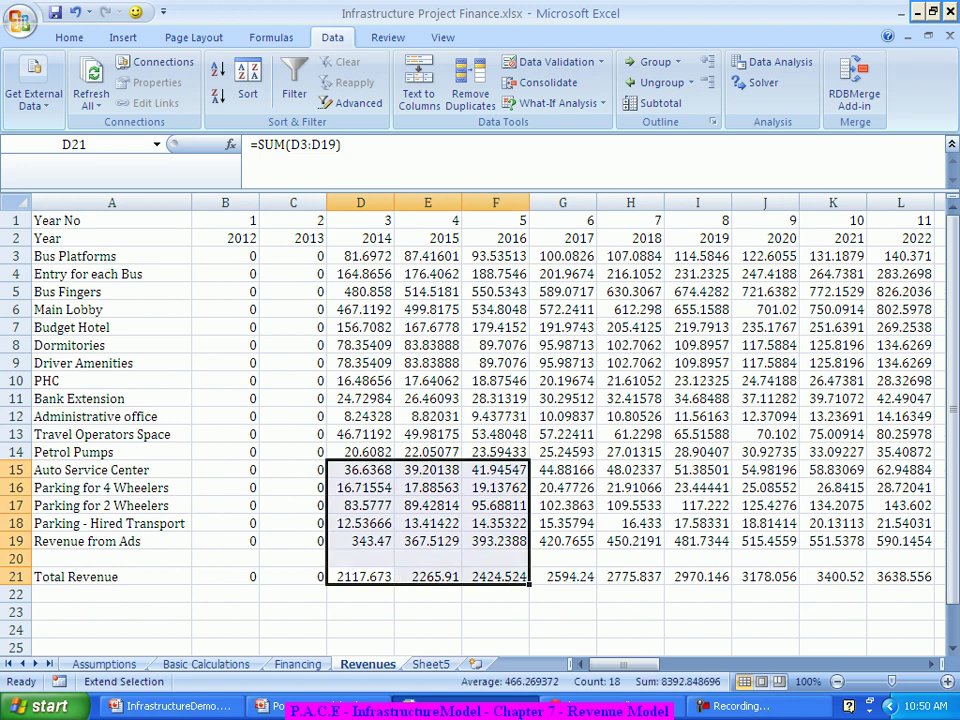
click(563, 452)
key(Up)
key(Up)
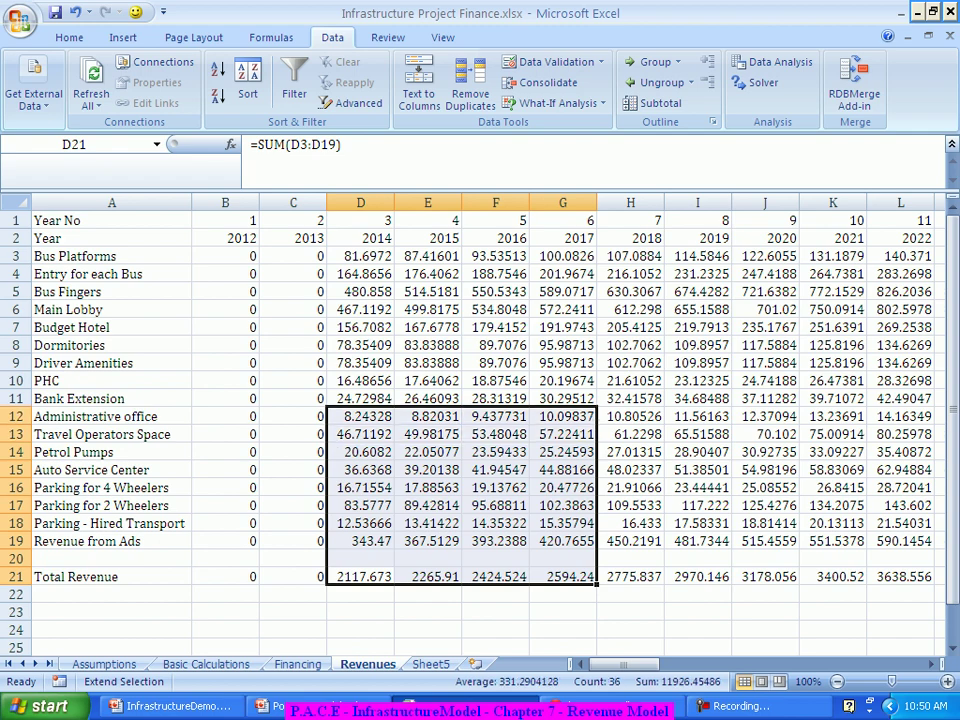
key(F8)
click(563, 398)
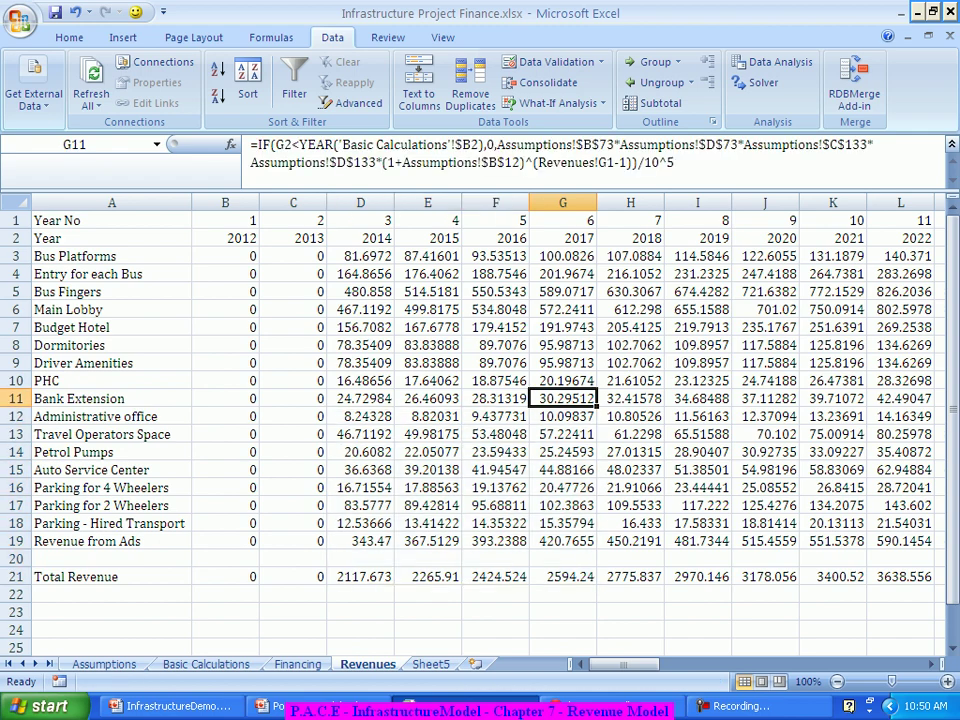